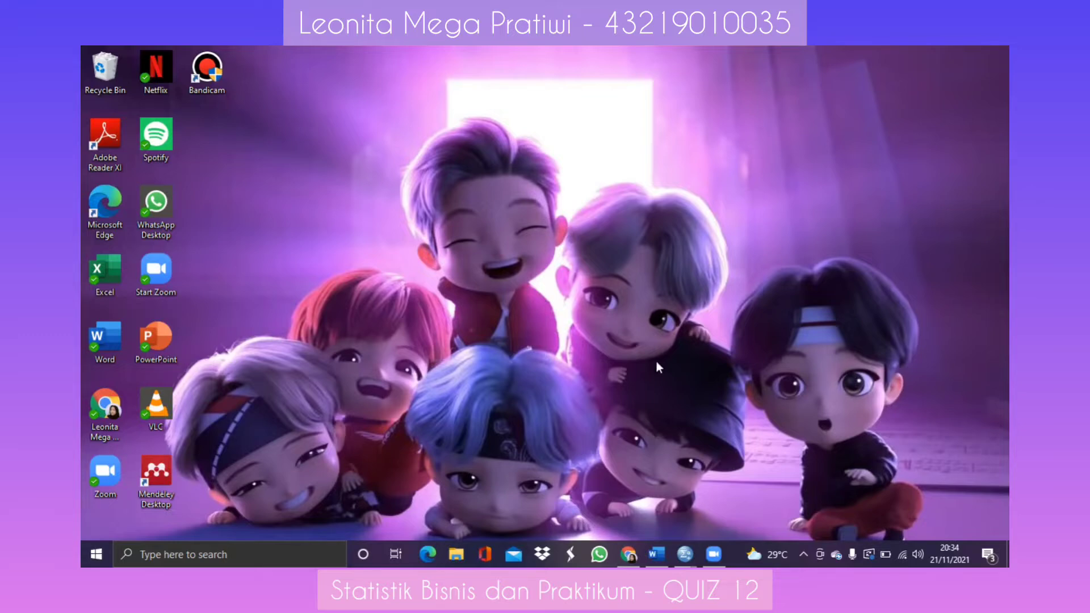
Step: Switch to the empty SPSS Data Editor window and start importing data from an Excel file
mouse_move(685, 554)
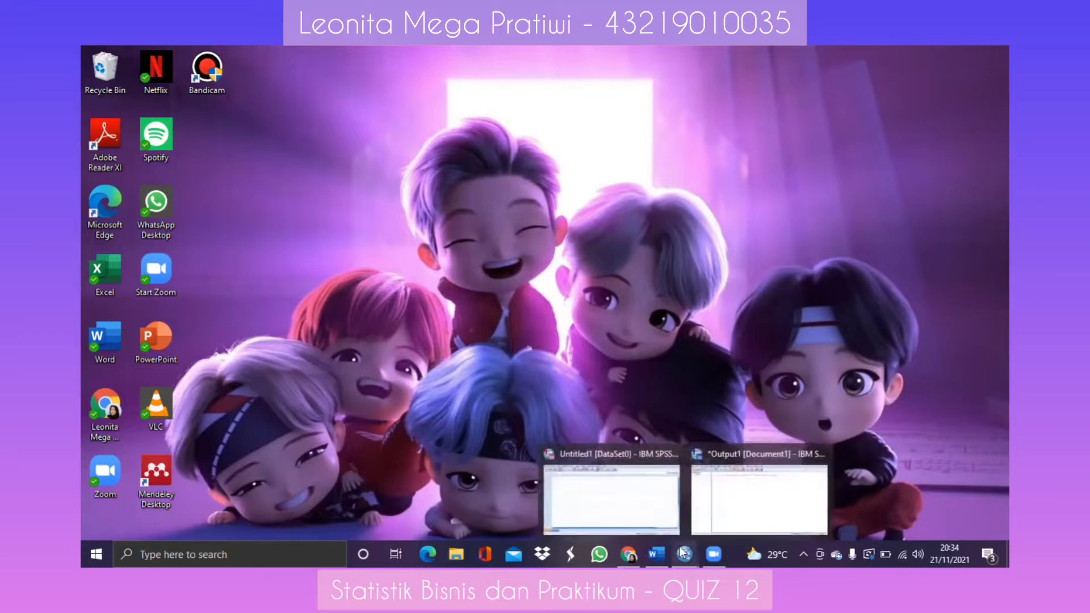
click(659, 502)
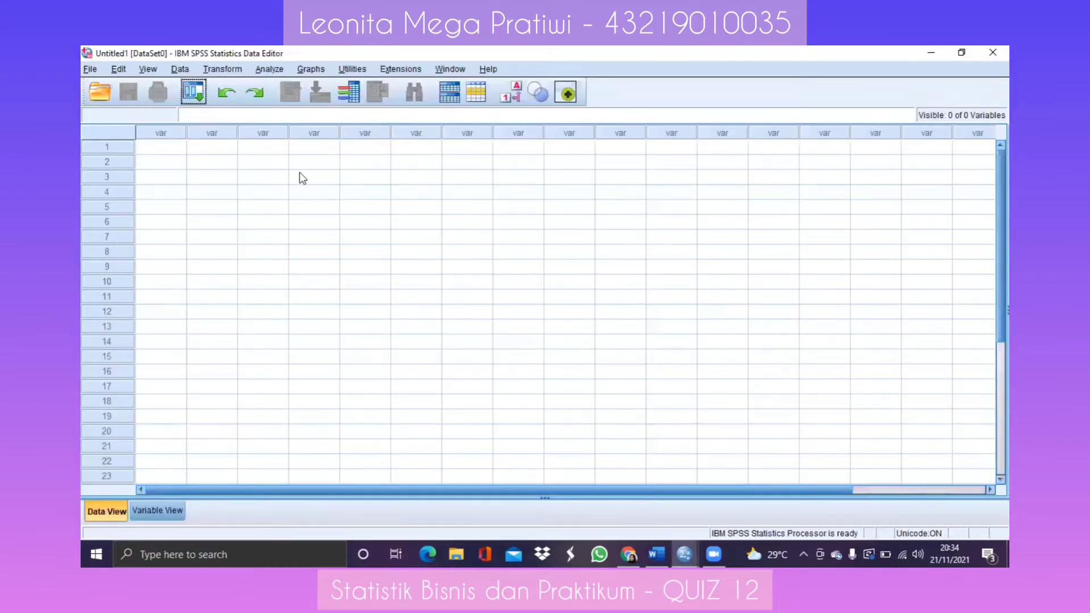
click(91, 70)
mouse_move(147, 120)
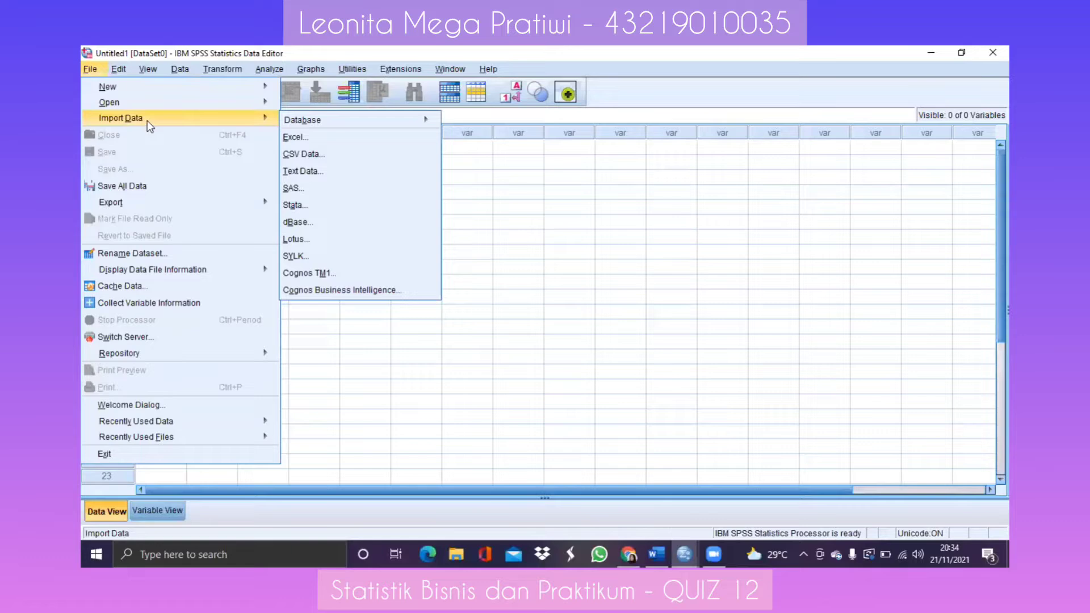
click(288, 139)
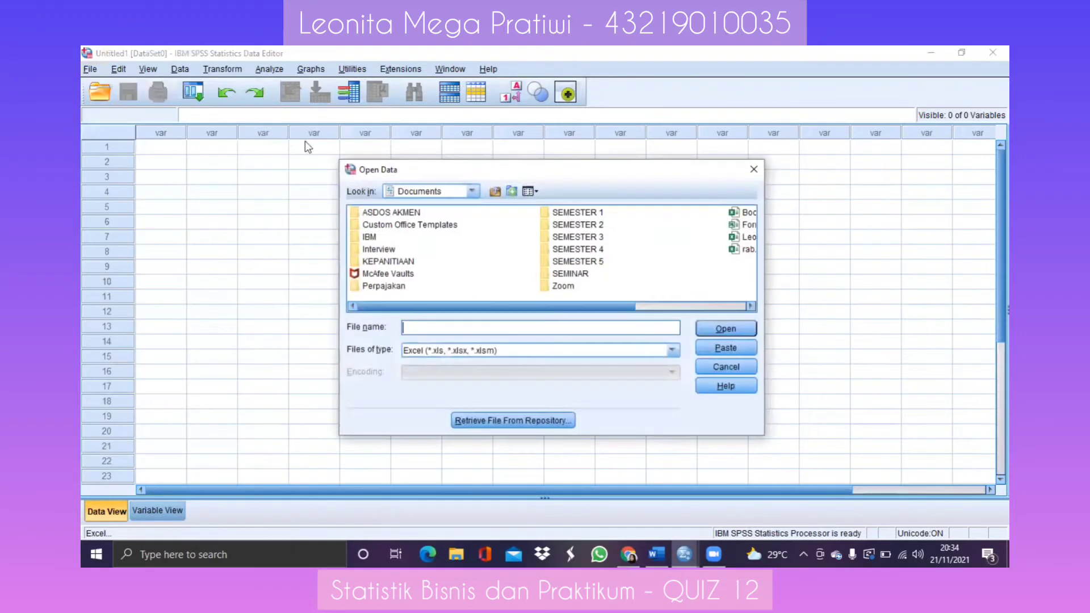
Step: Import Sheet1 of the Tabulasi Data Sekunder workbook from SEMESTER 5, Statistik Bisnis dan Praktikum, TB 1, reading variable names from the first row
double_click(593, 262)
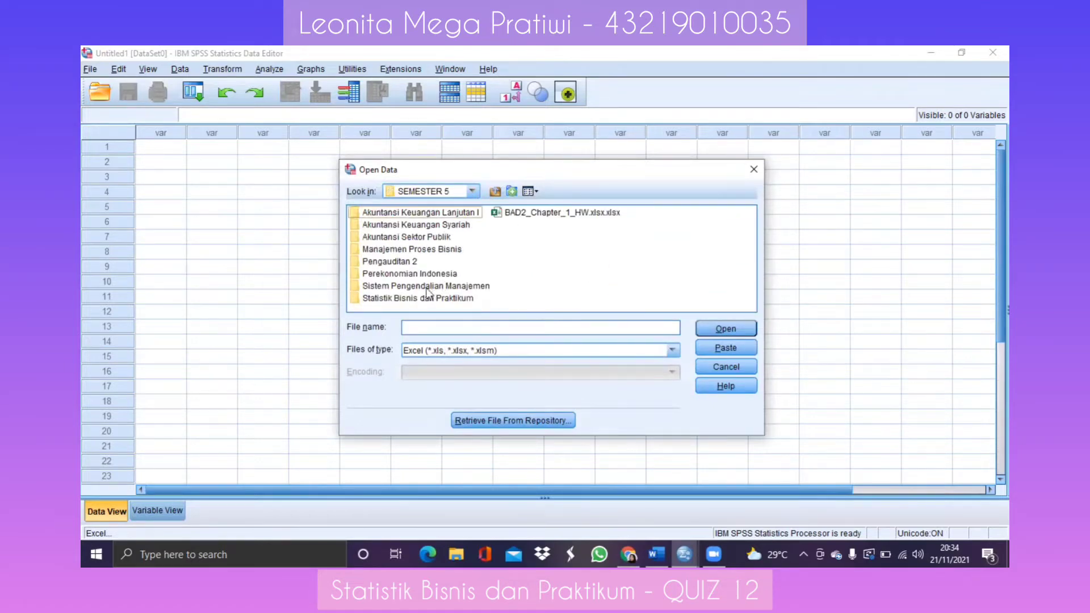
double_click(411, 299)
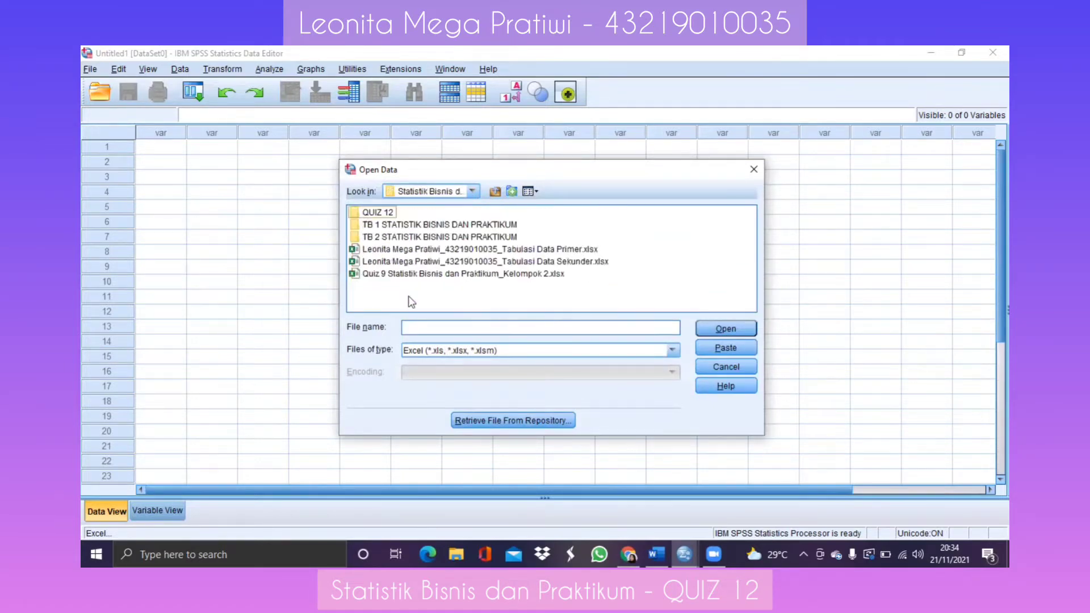
double_click(415, 224)
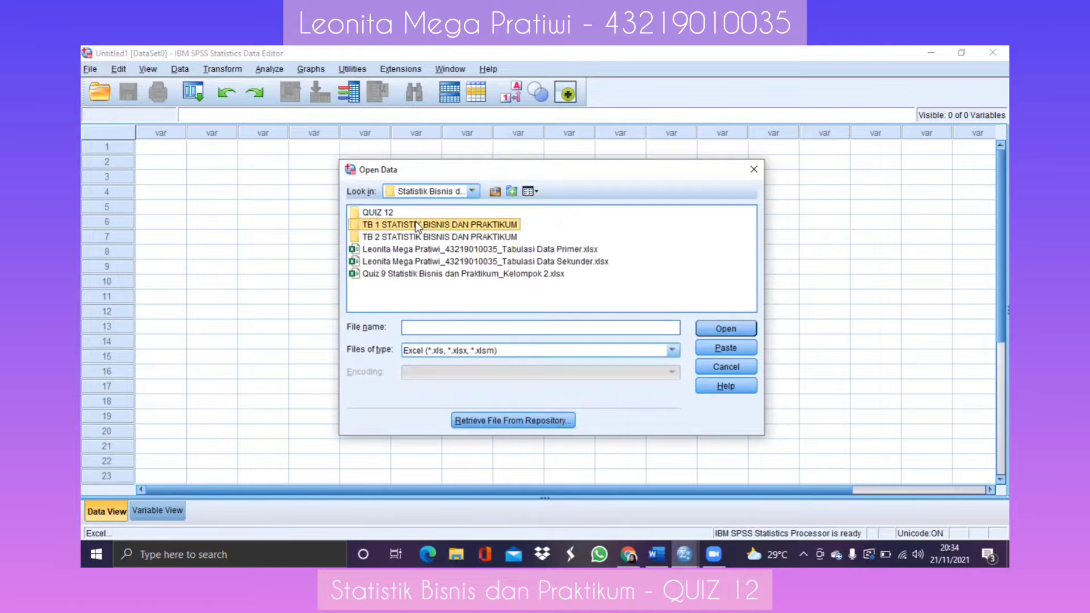
click(436, 224)
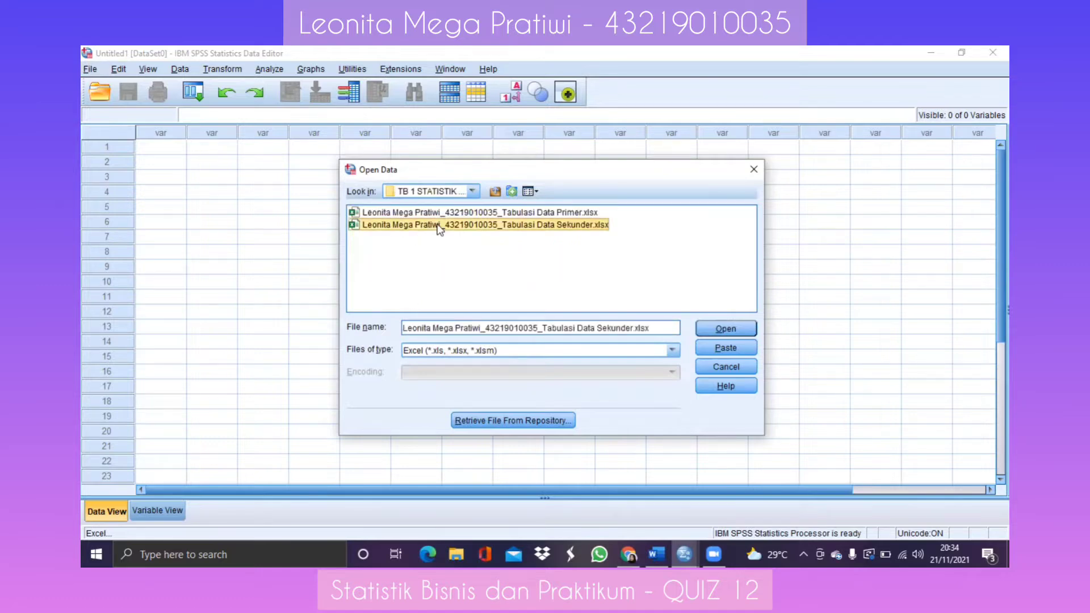
click(729, 331)
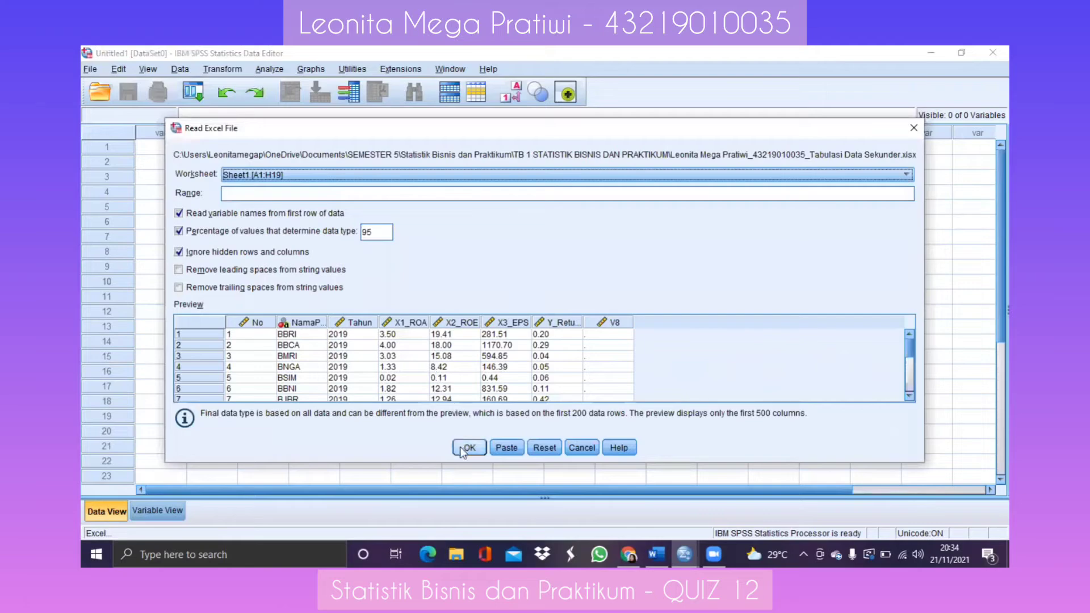
click(463, 449)
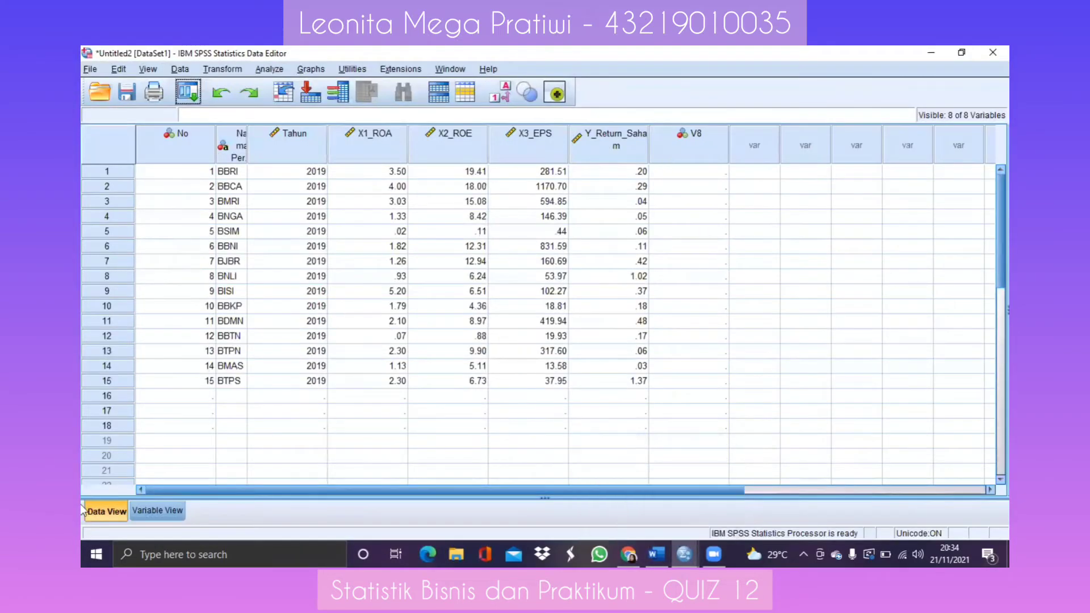
Step: Delete the empty variable V8 from the variable definitions
click(152, 514)
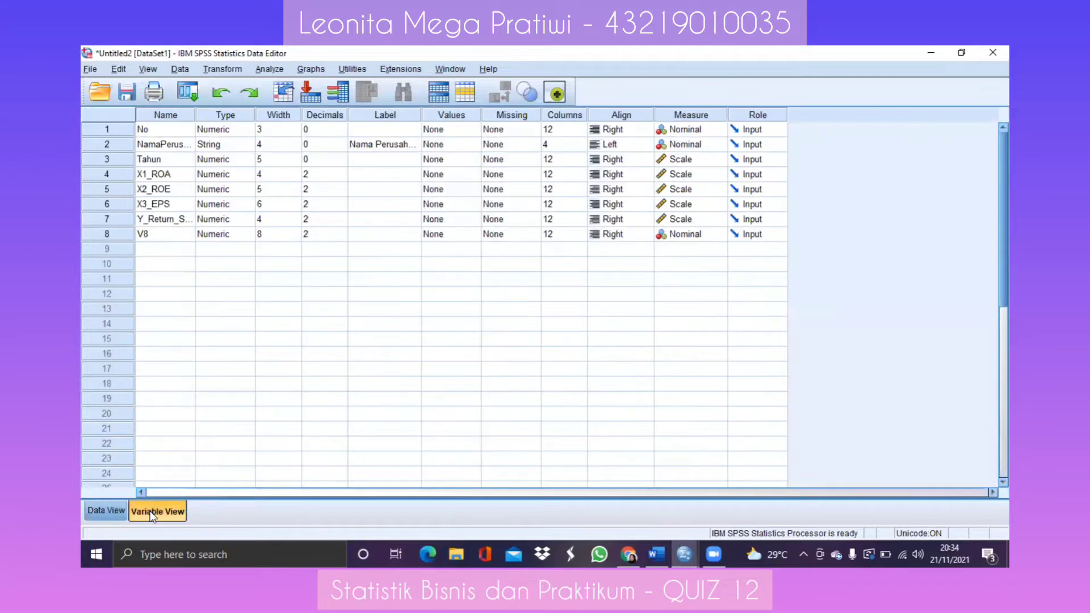
click(123, 236)
key(Delete)
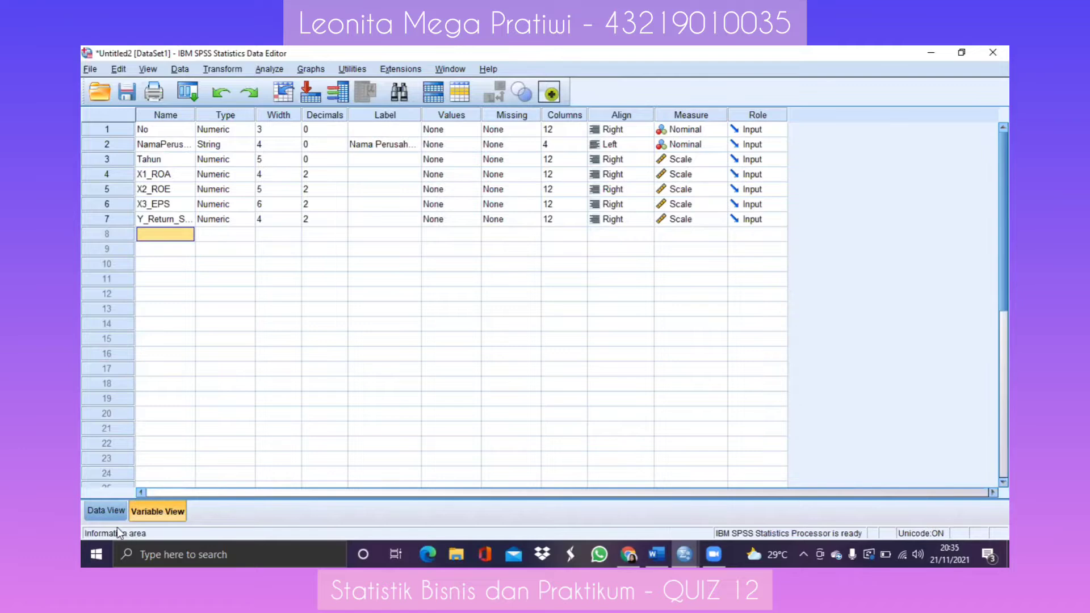
Step: In the data grid, widen the NamaPerusahaan and Y_Return_Saham columns to fit their headings and narrow the No column
click(104, 511)
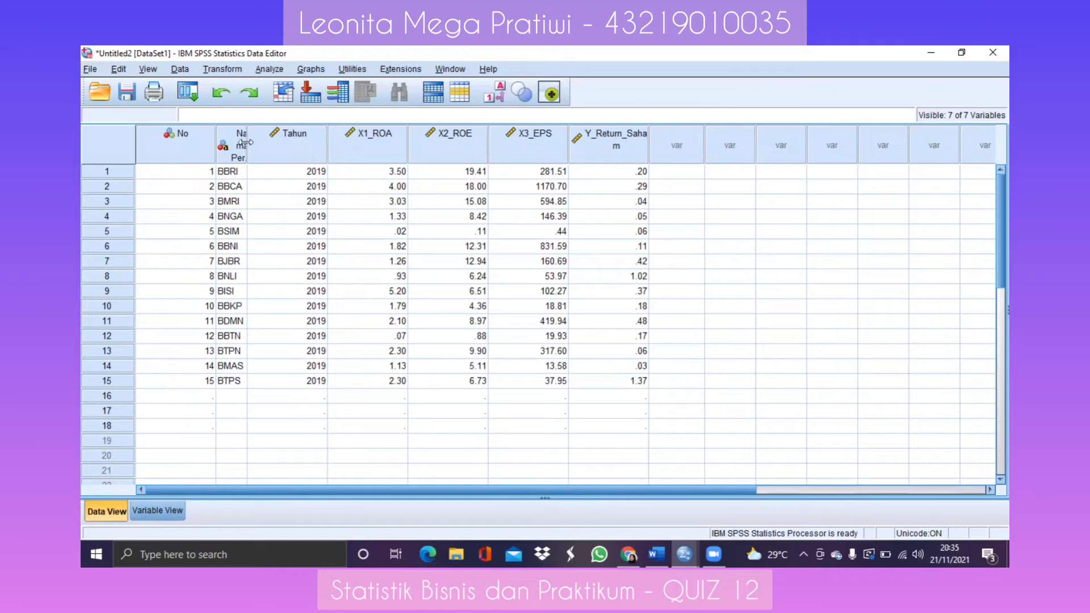
drag(246, 142, 340, 148)
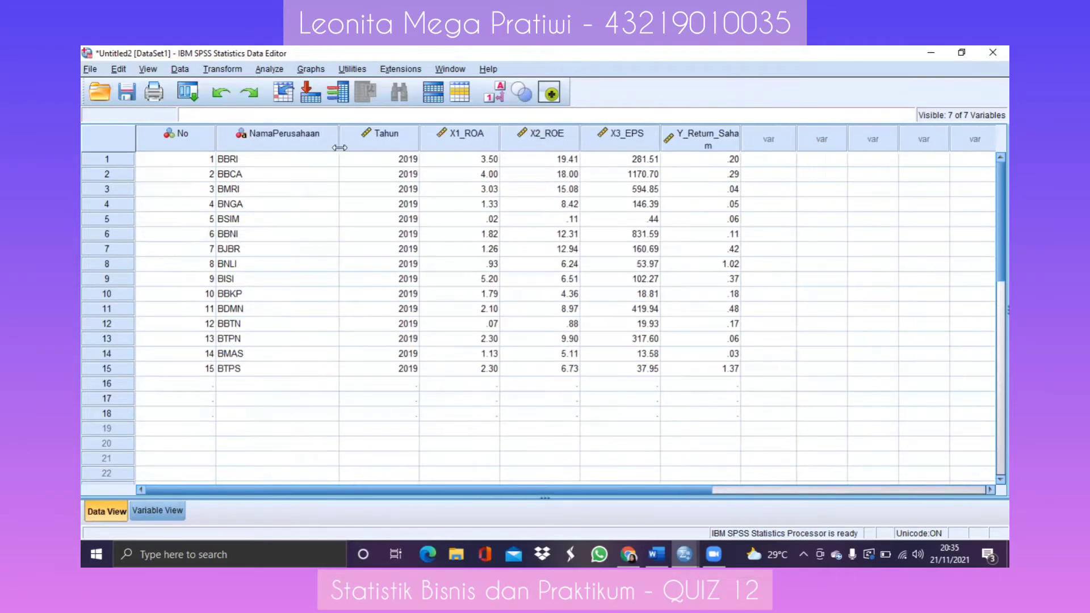
drag(744, 135, 783, 134)
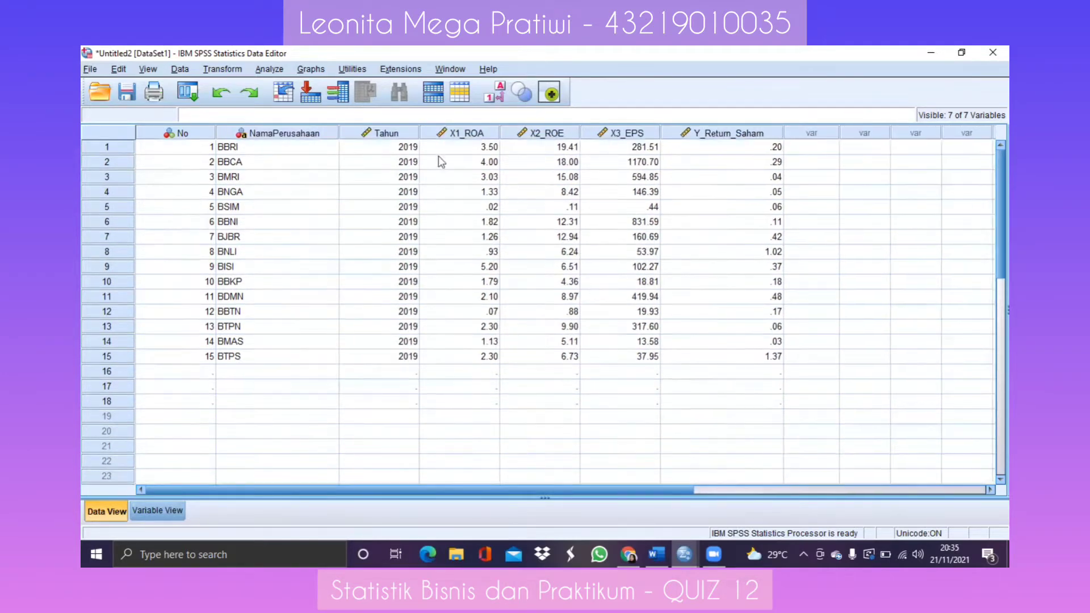
drag(216, 133, 185, 133)
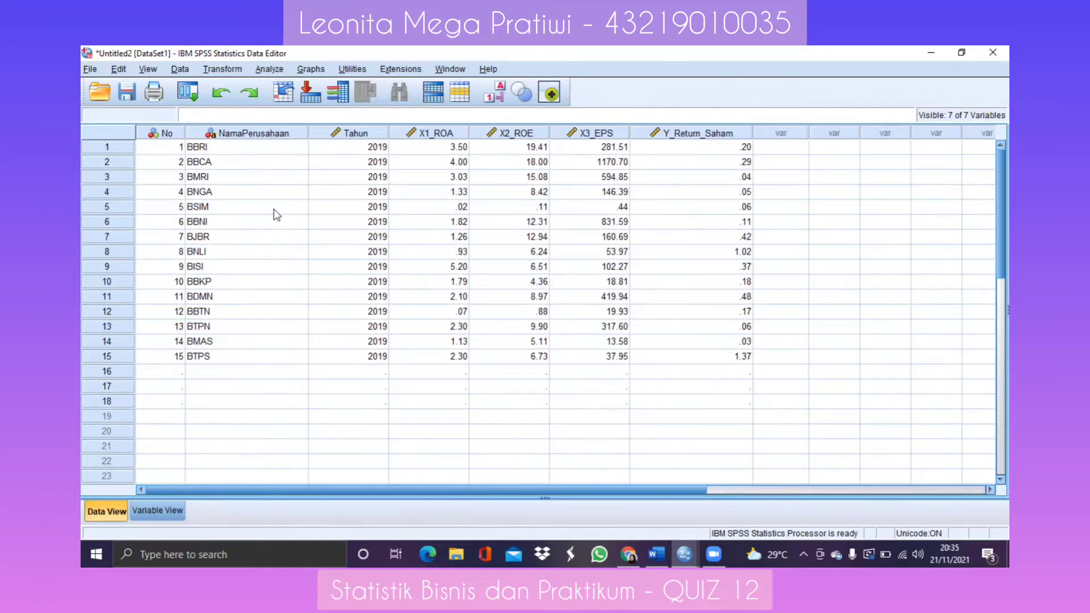
click(261, 69)
mouse_move(292, 104)
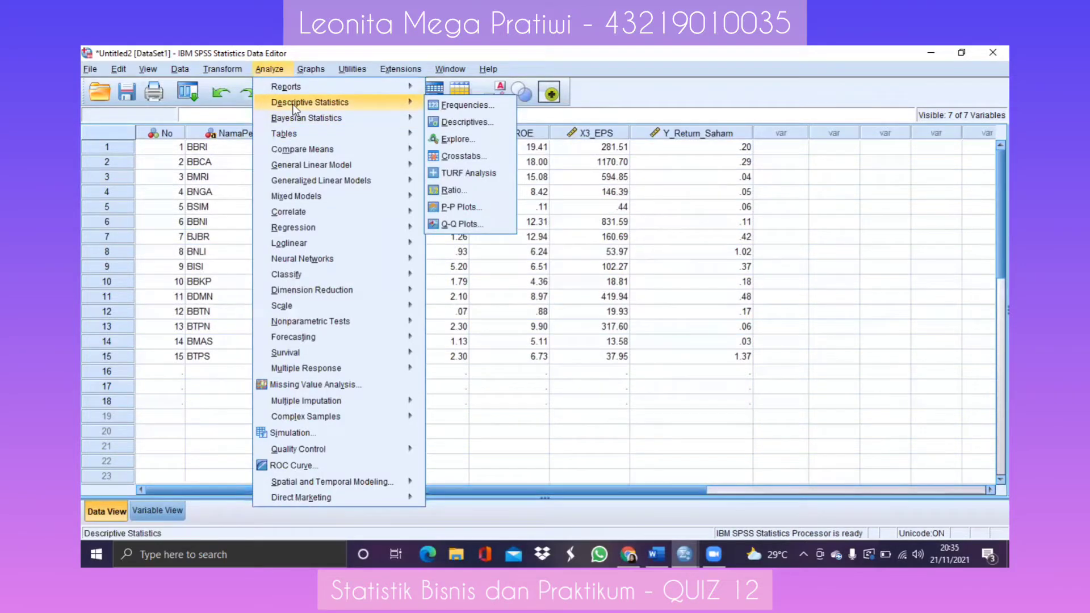
click(271, 70)
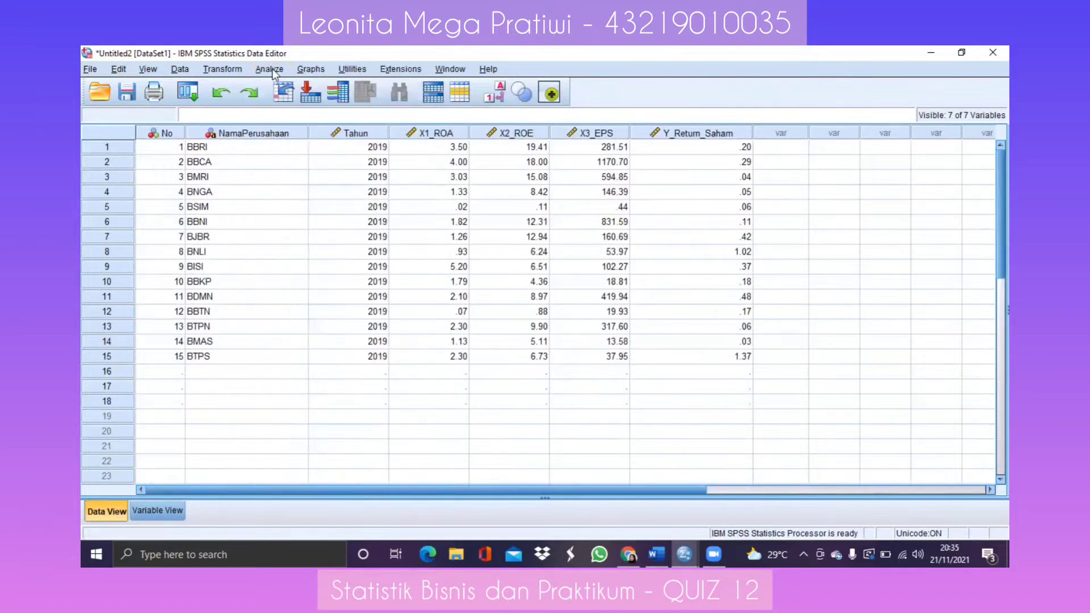
click(271, 69)
mouse_move(288, 101)
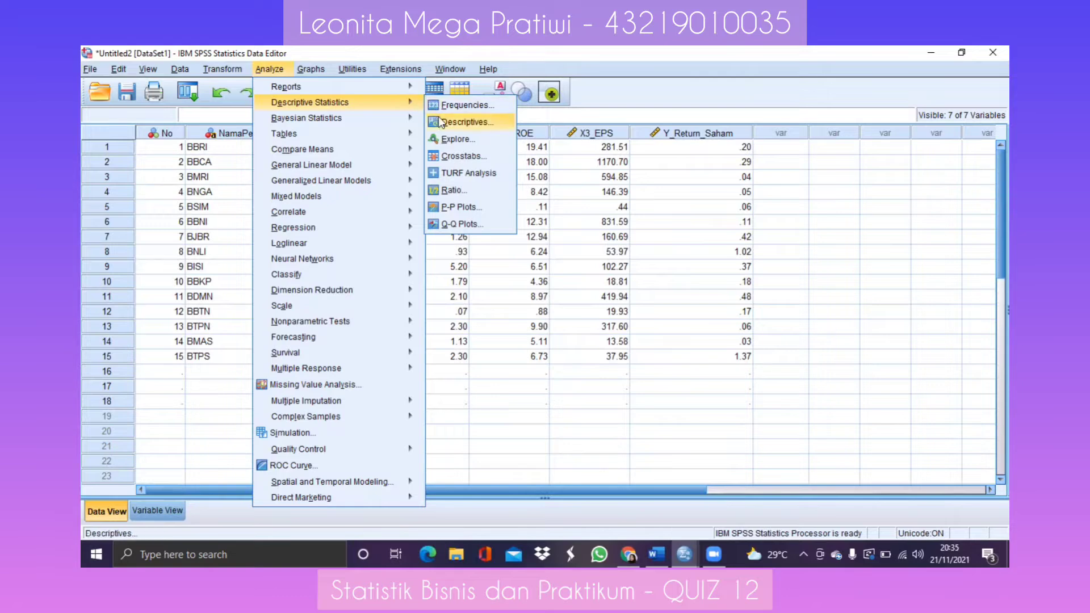
click(460, 122)
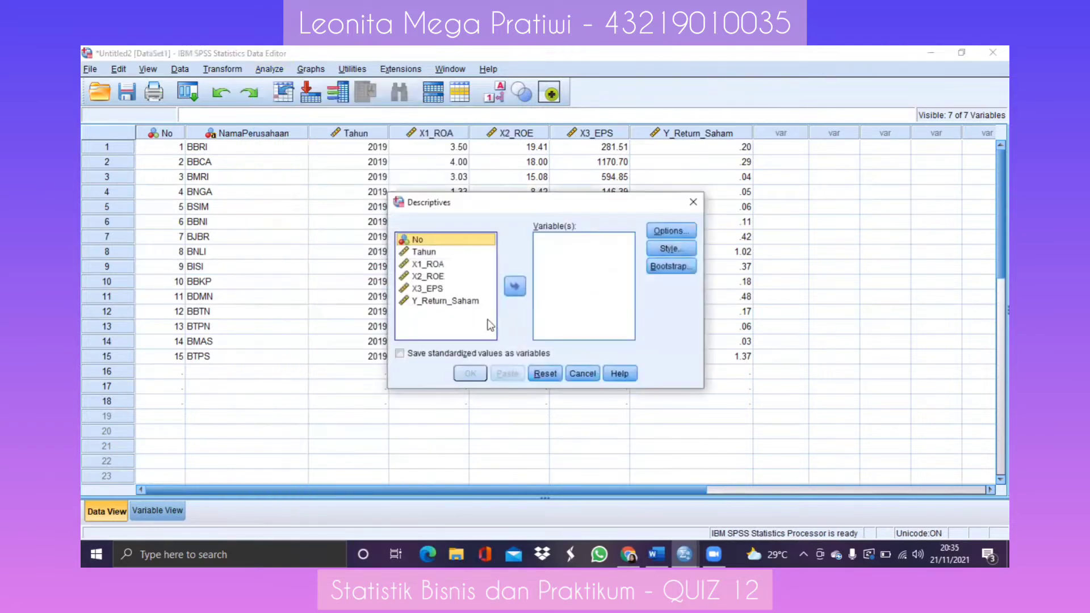
click(693, 203)
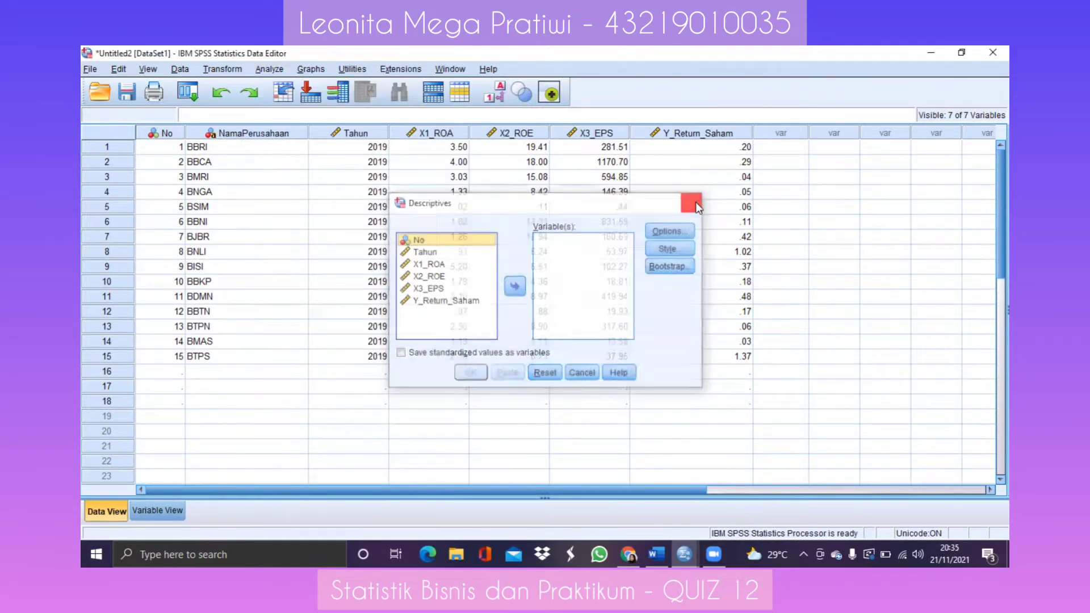
Step: Change the type of the variable No to String in the variable definitions
click(169, 507)
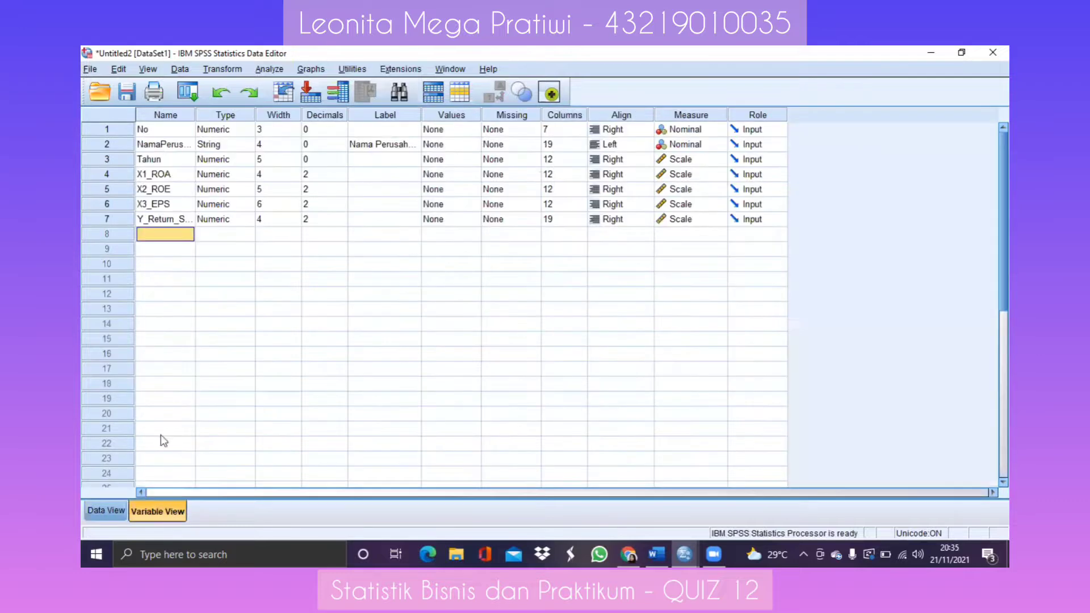
click(247, 130)
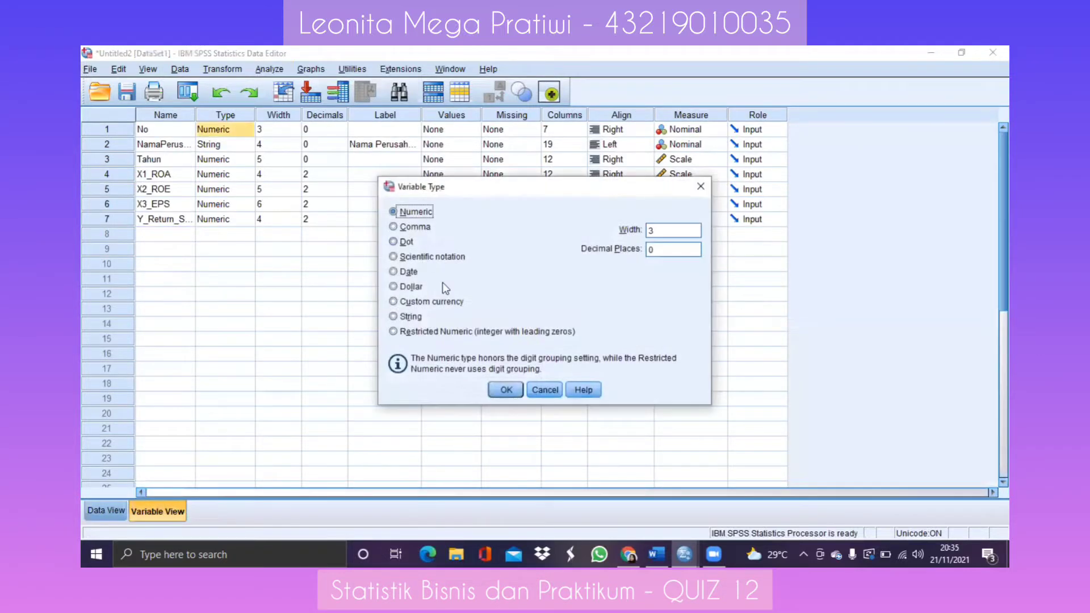
click(410, 317)
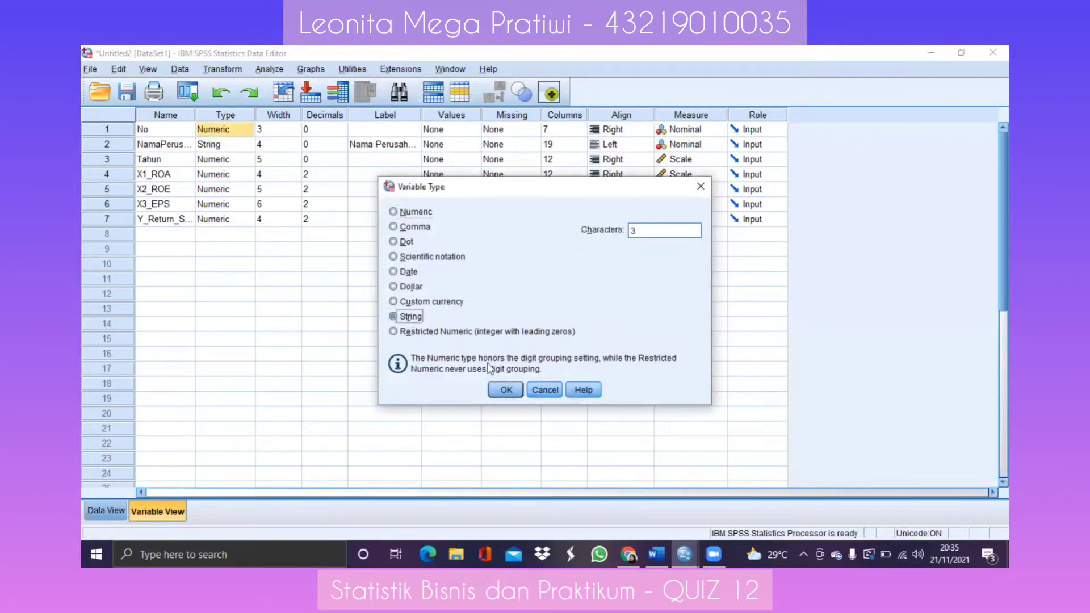
click(502, 391)
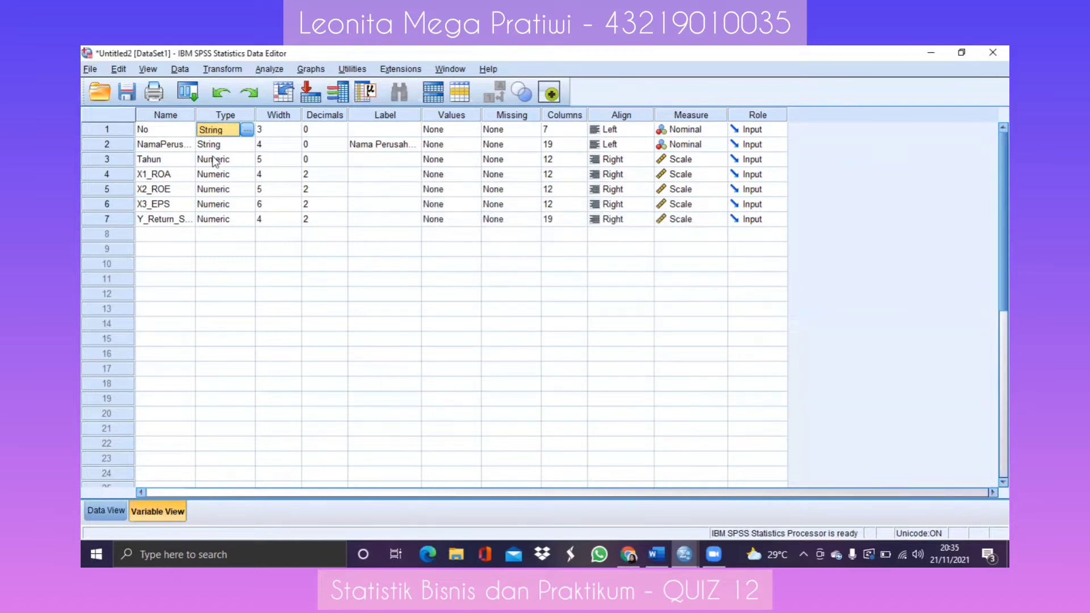
Step: Change the type of the variable Tahun to String
click(214, 160)
click(247, 161)
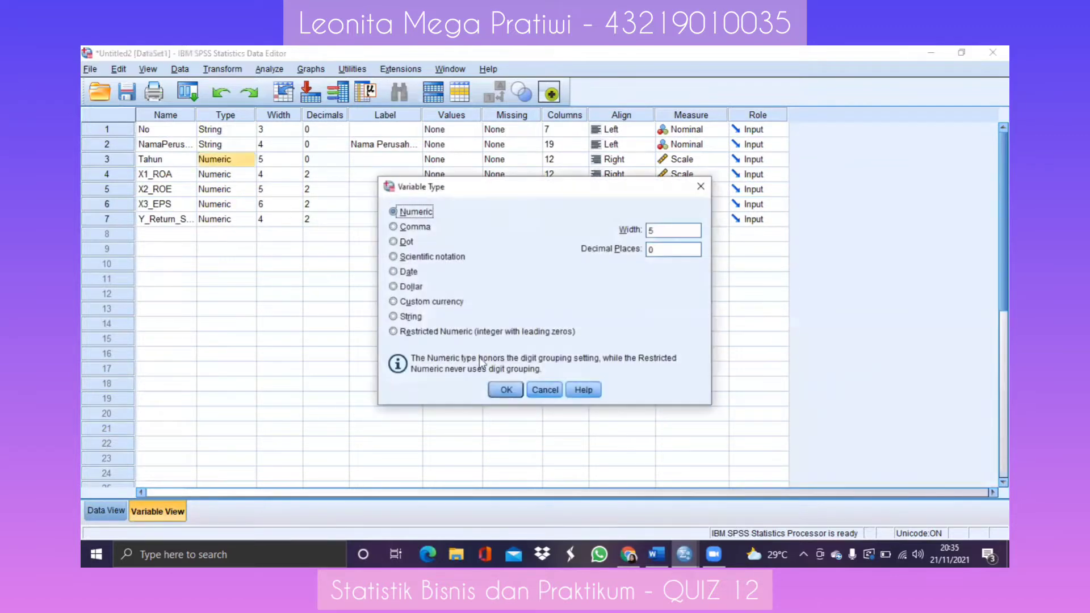
click(415, 318)
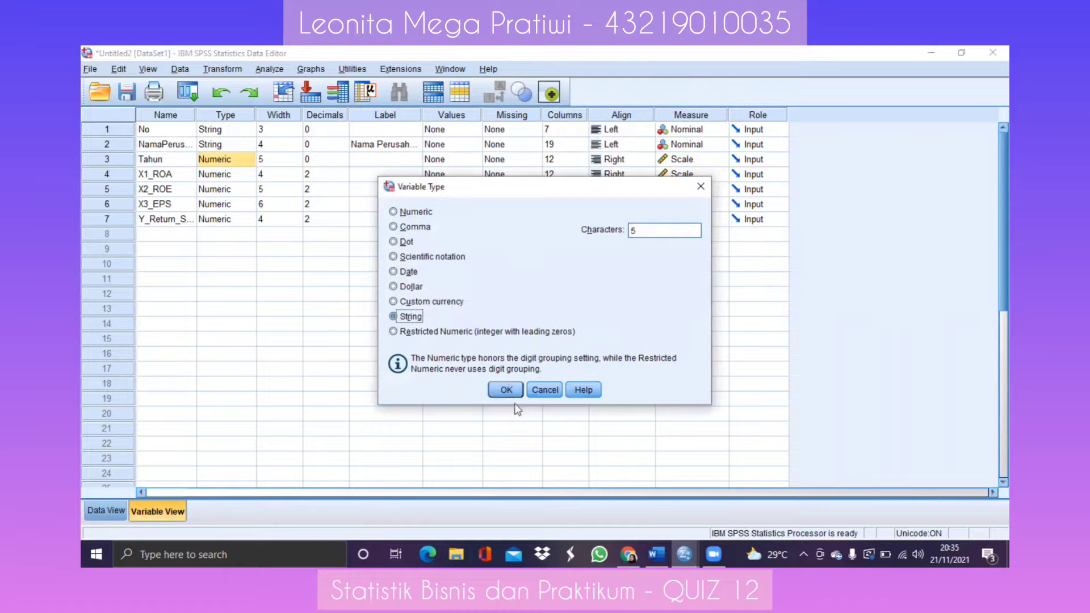
click(507, 392)
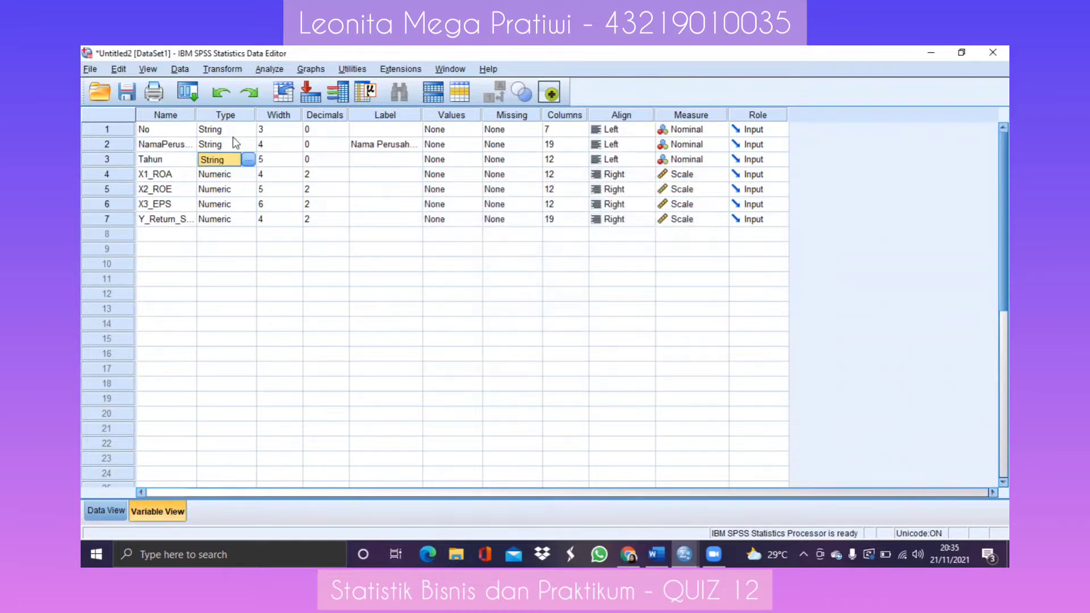
Step: Set up a Descriptives analysis of the data with X1_ROA, X2_ROE, X3_EPS and Y_Return_Saham as its variables
click(111, 515)
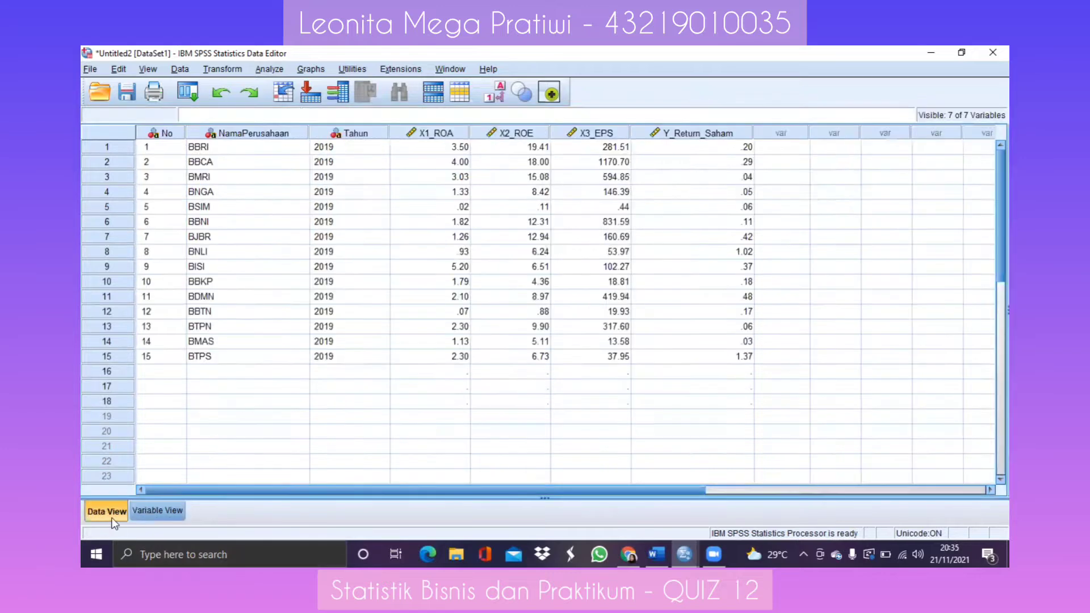
click(268, 70)
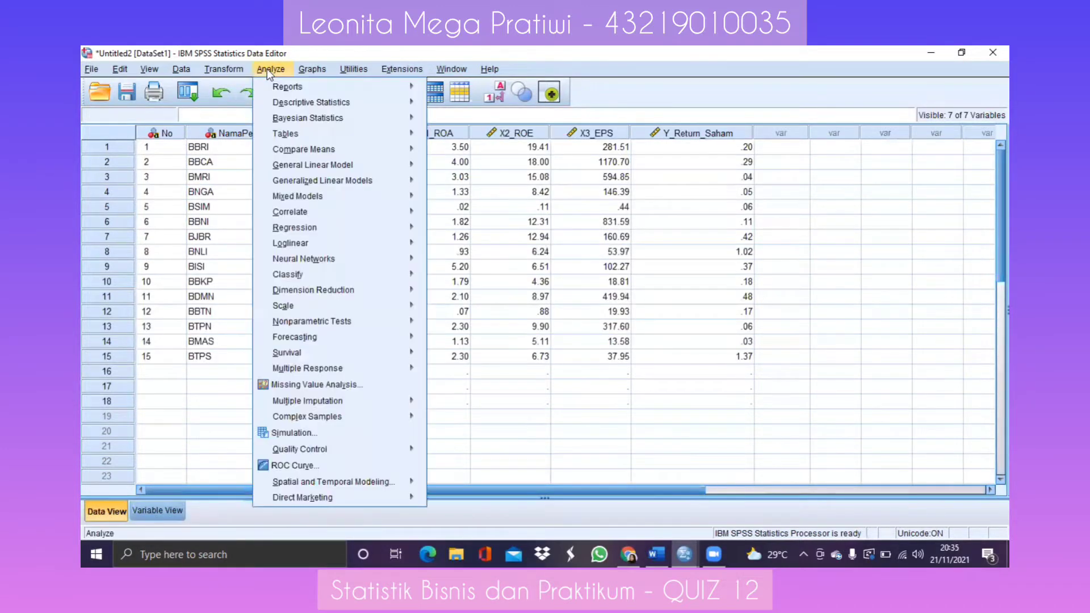
mouse_move(278, 101)
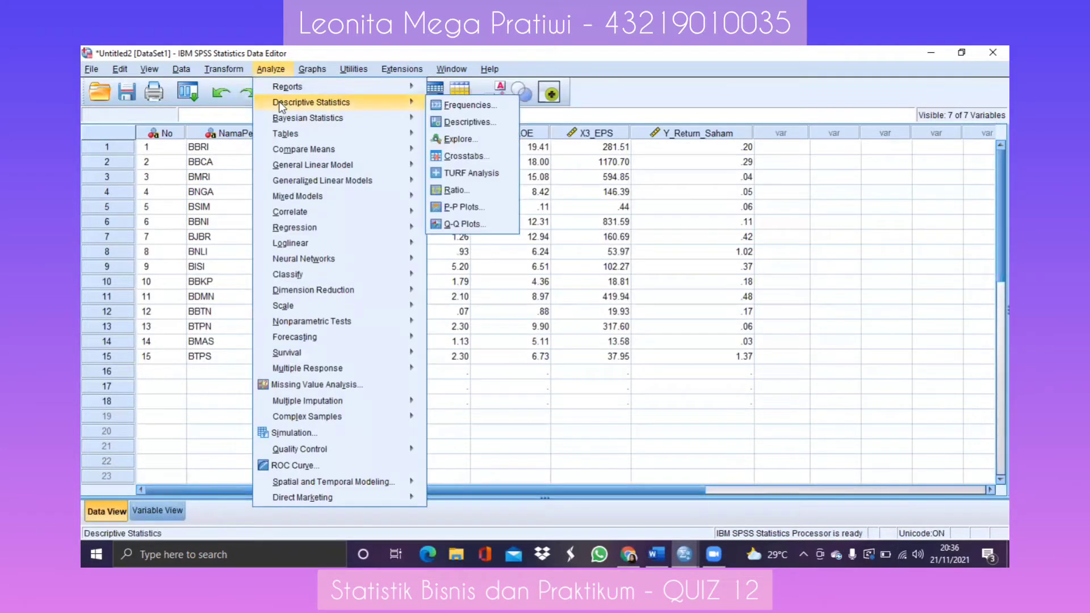
click(431, 122)
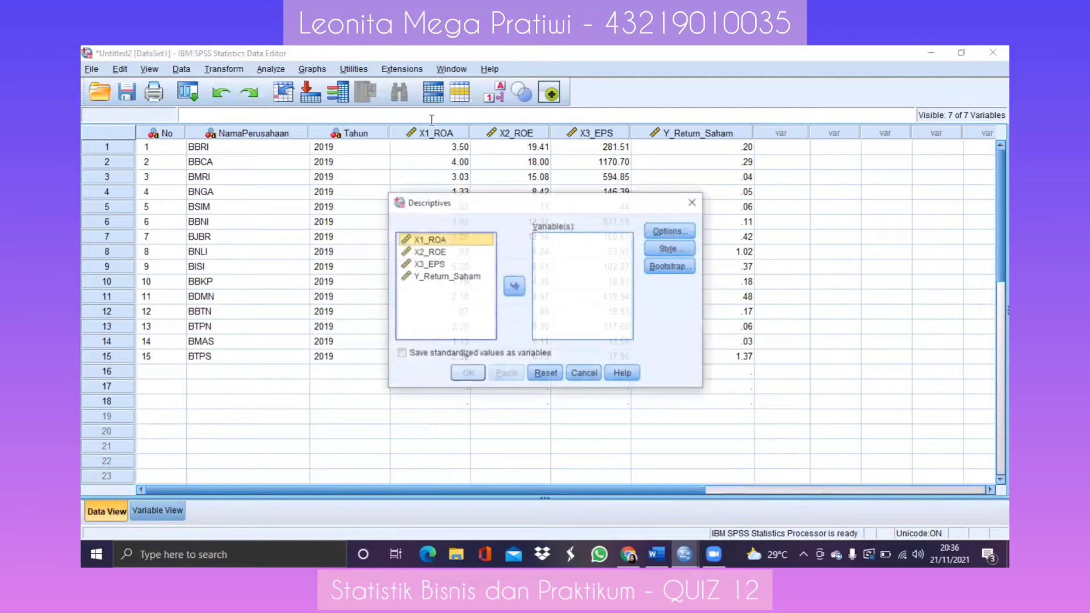
click(421, 296)
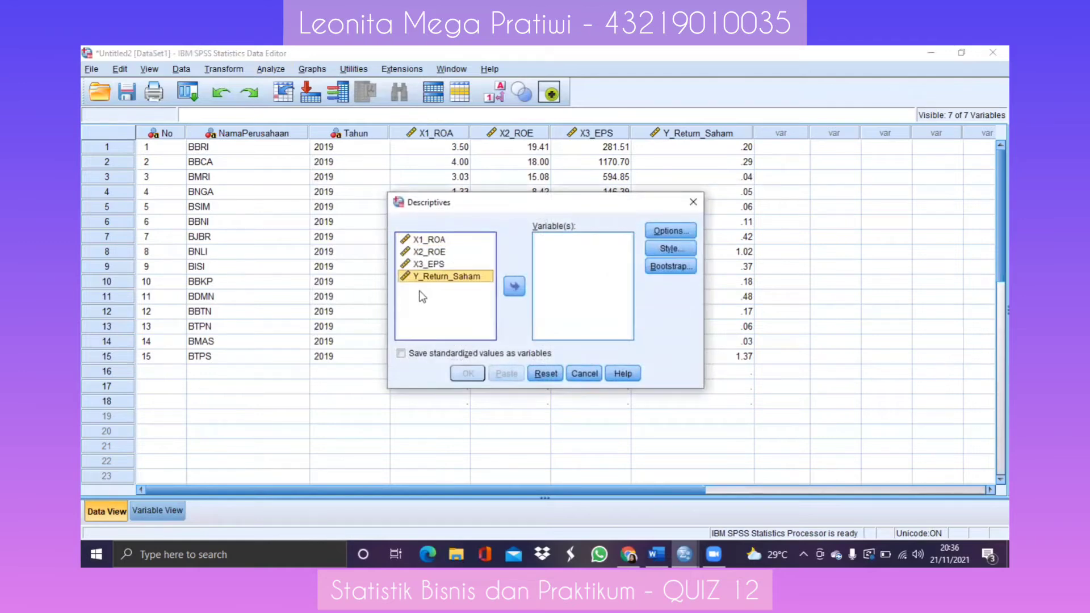
shift+click(422, 296)
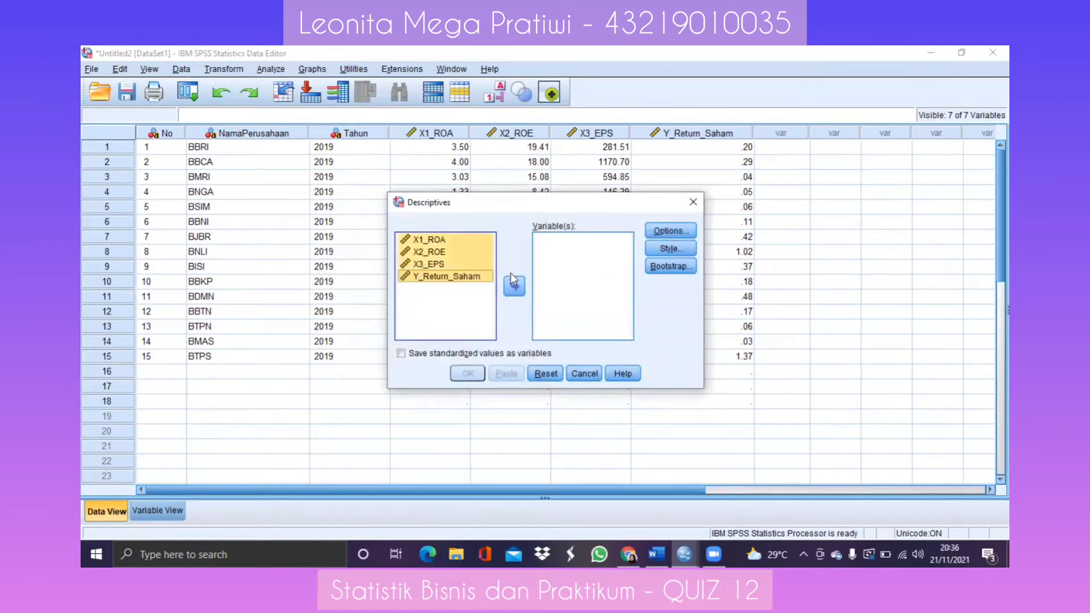
click(514, 287)
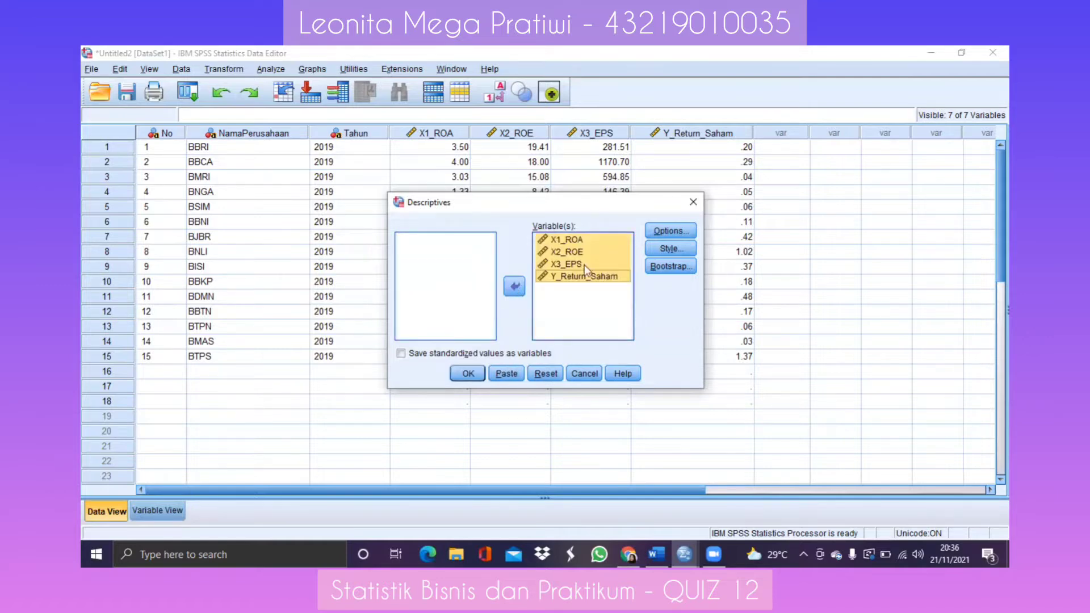
Step: Run the Descriptives analysis with mean, standard deviation, minimum and maximum, displayed in variable list order
click(689, 233)
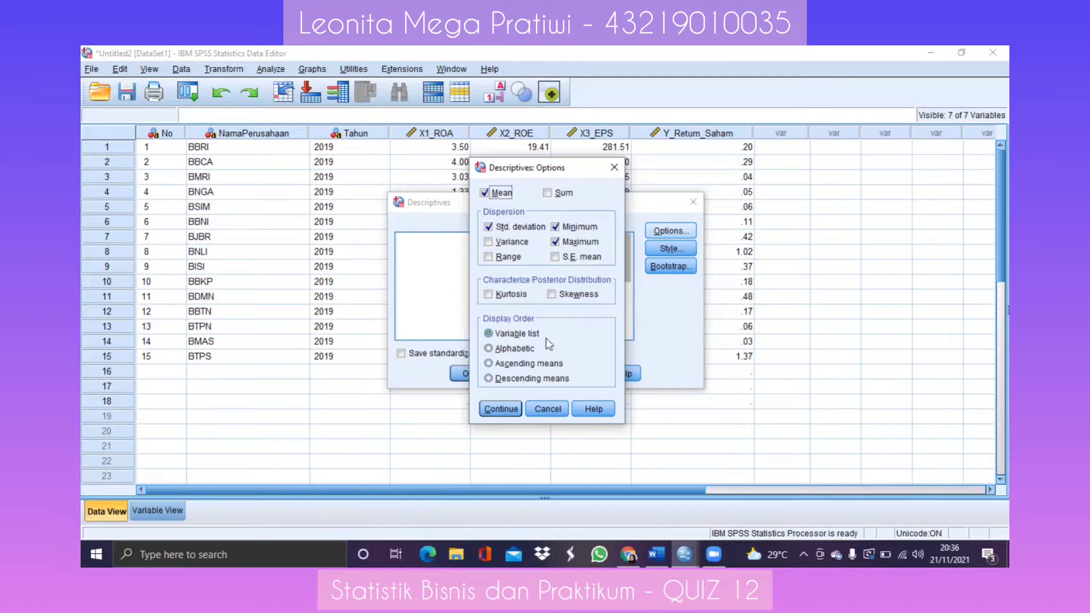
click(502, 410)
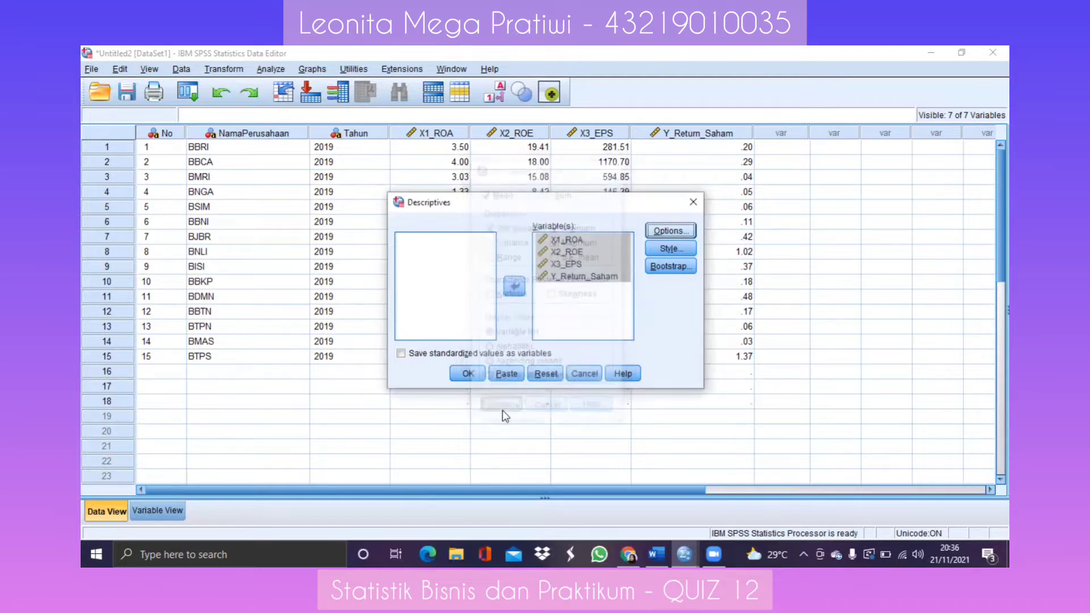
click(467, 374)
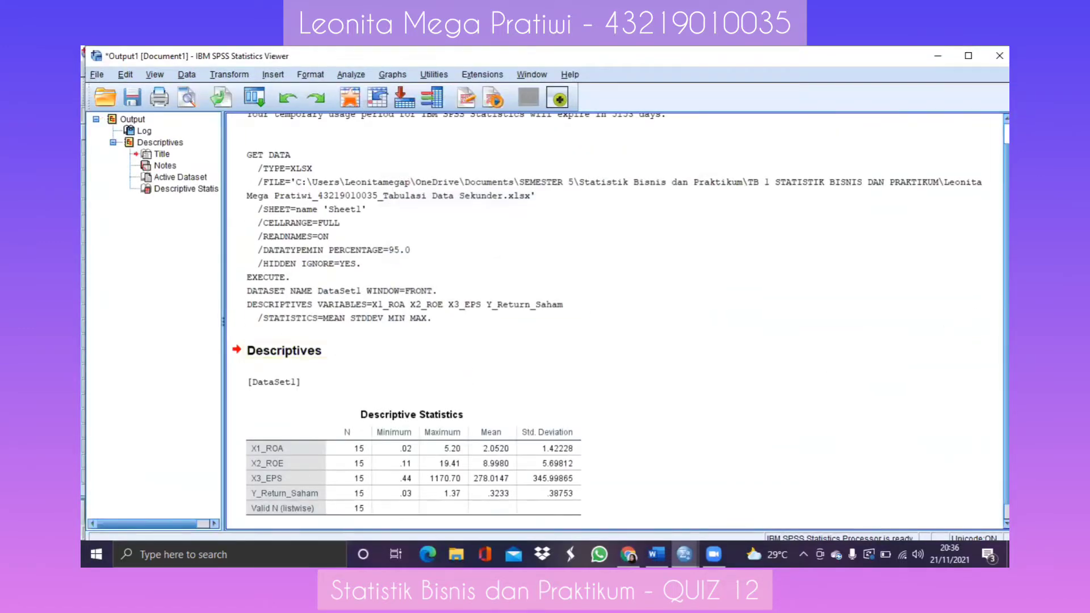
Step: Examine the Descriptive Statistics table for the four variables in the output window
drag(1006, 319, 1007, 336)
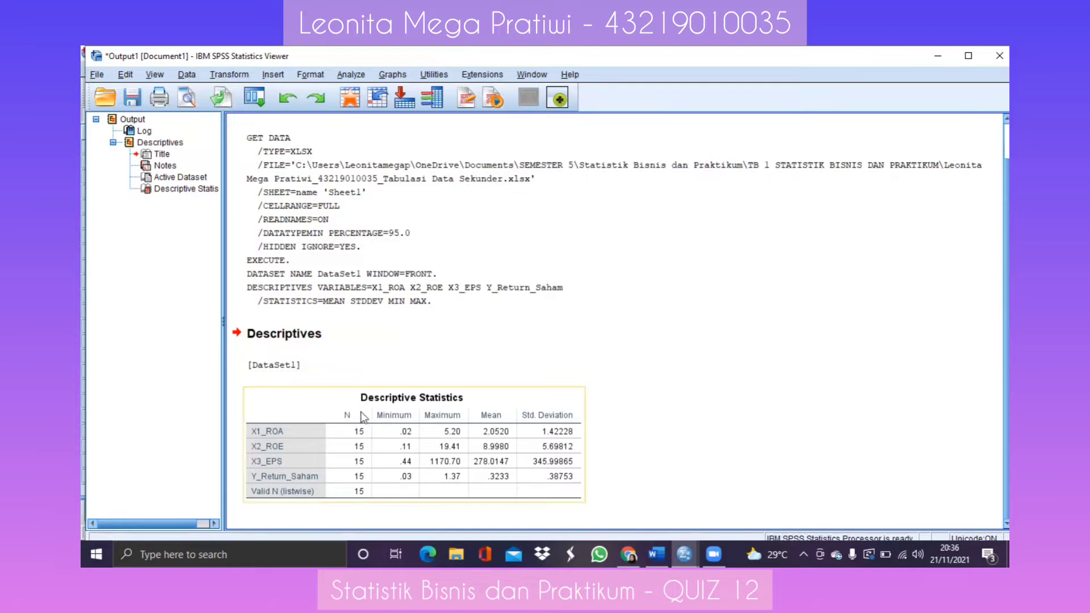
click(936, 55)
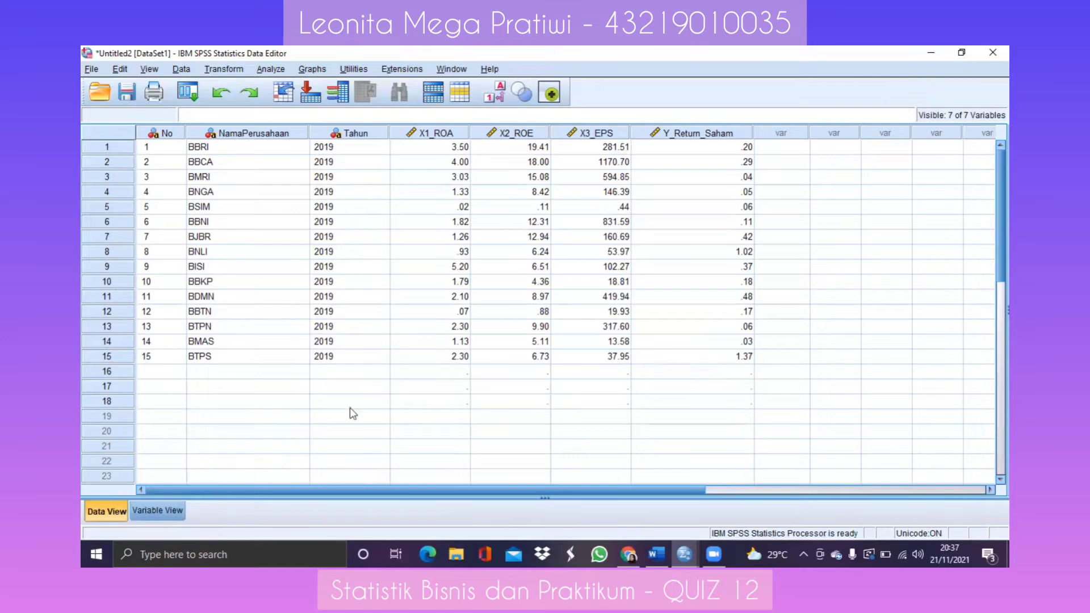
click(933, 51)
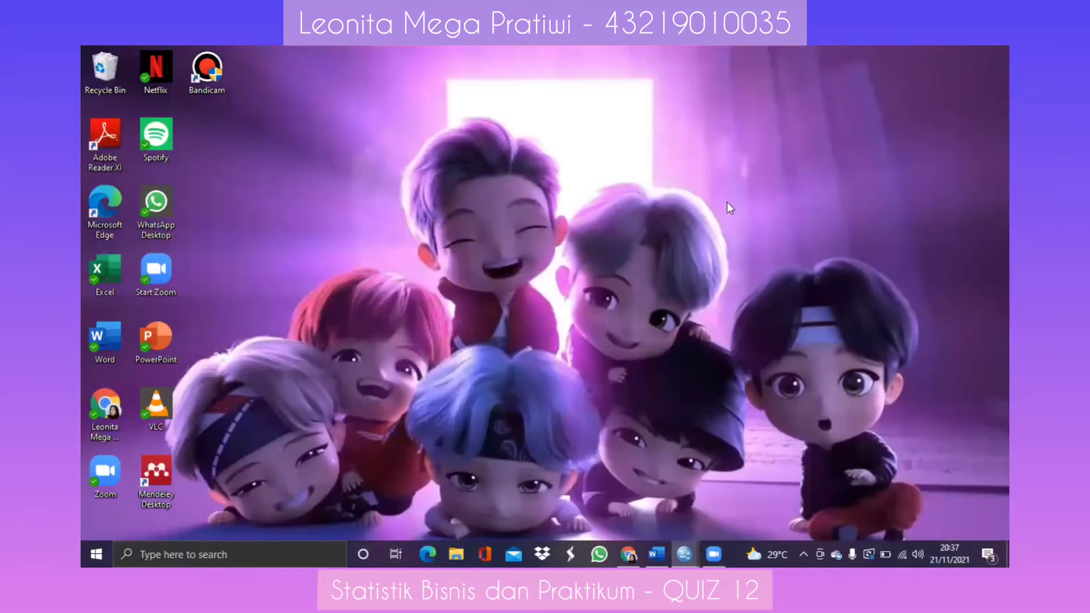
mouse_move(691, 547)
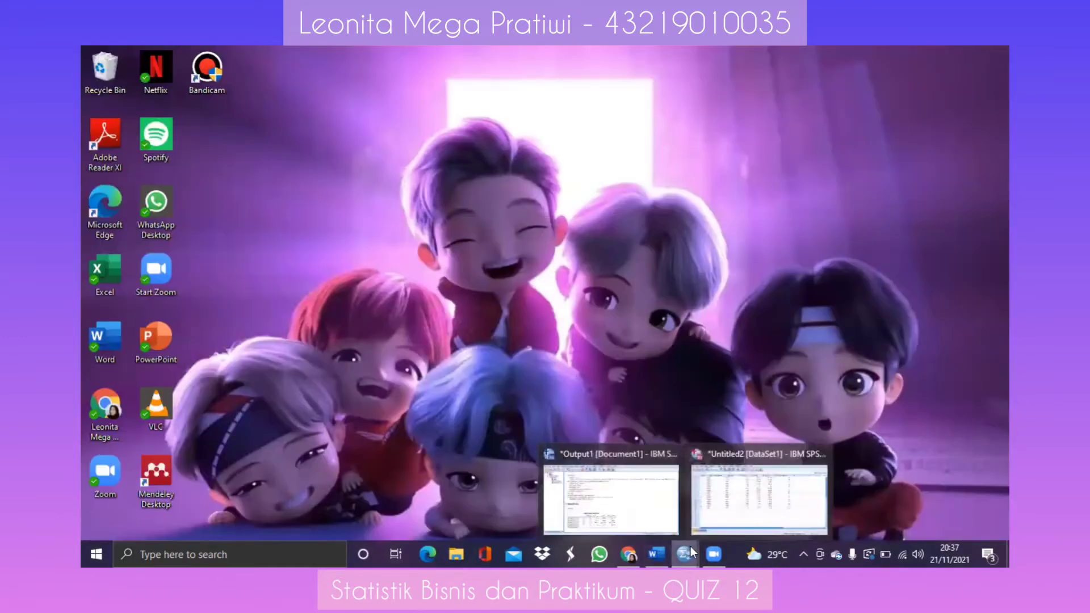
click(633, 511)
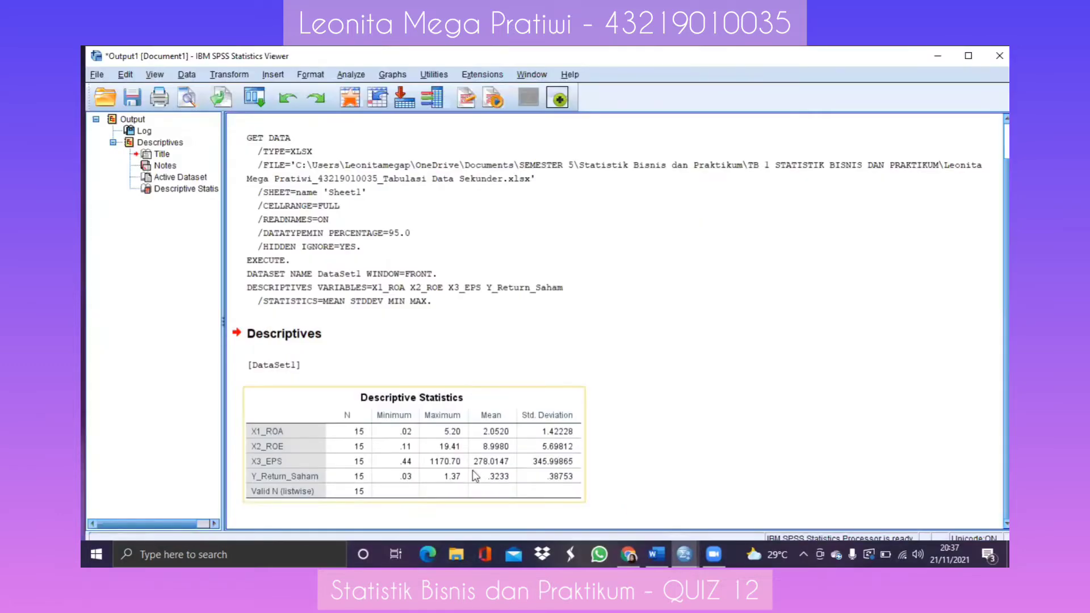
click(376, 429)
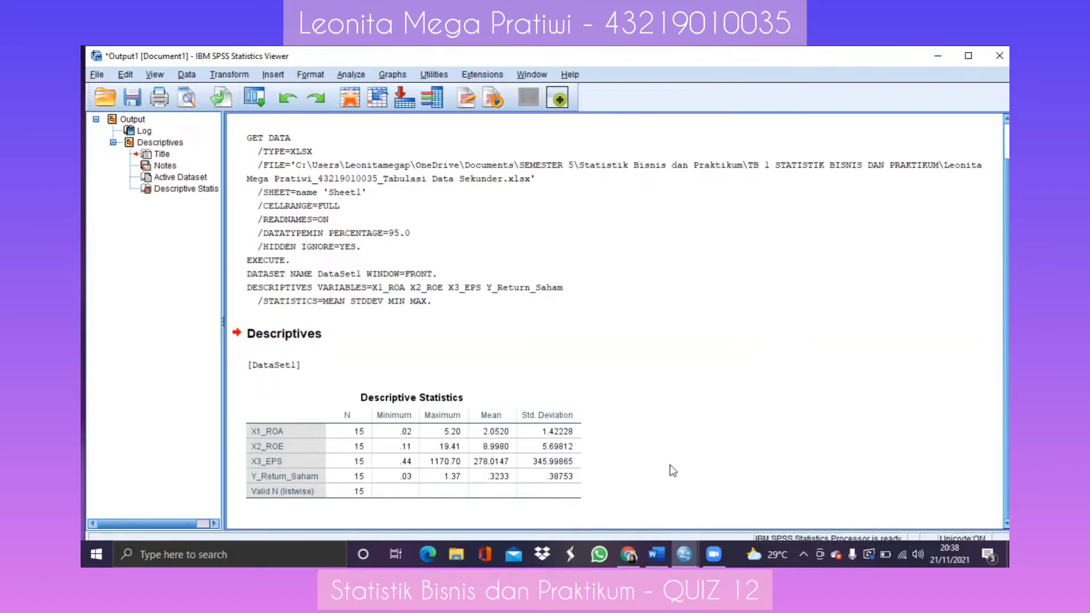
Step: Save the output as a viewer file in the QUIZ 12 folder, named with the student's full name followed by _Statistik Deskriptif
click(133, 97)
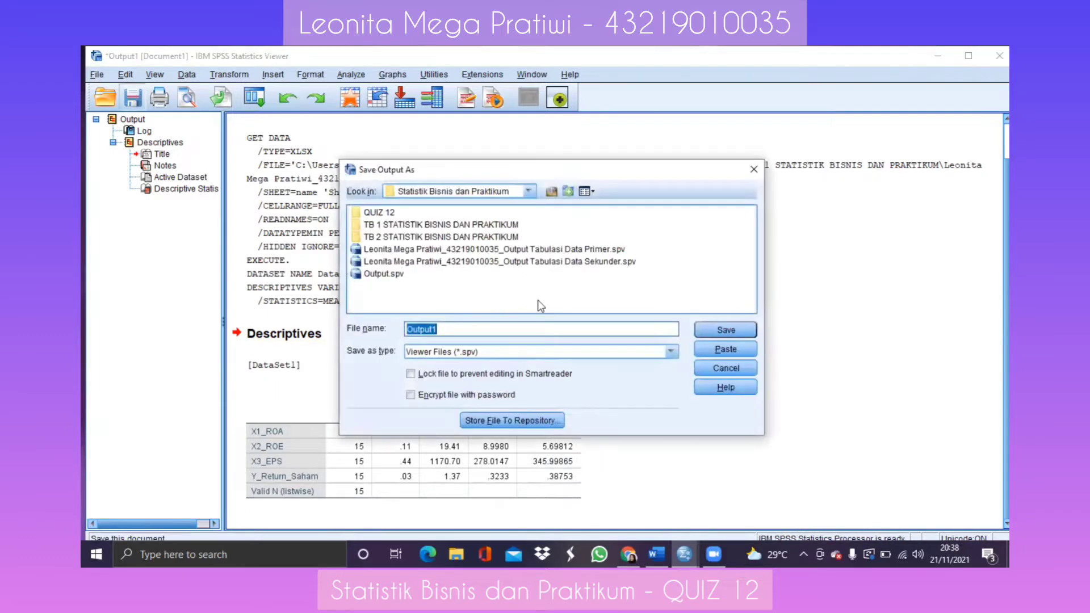
double_click(379, 212)
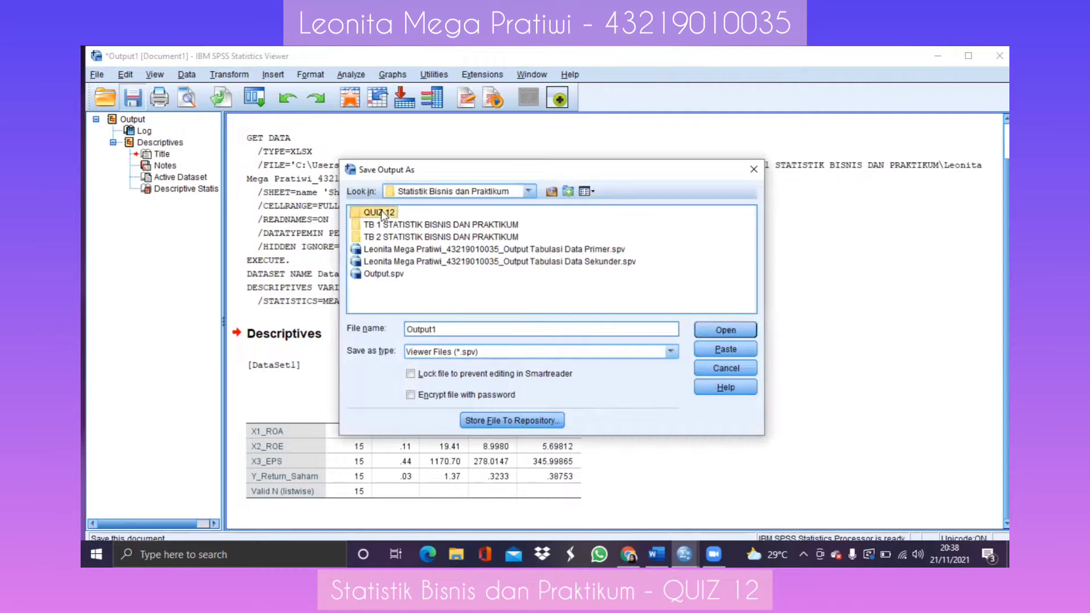
click(517, 328)
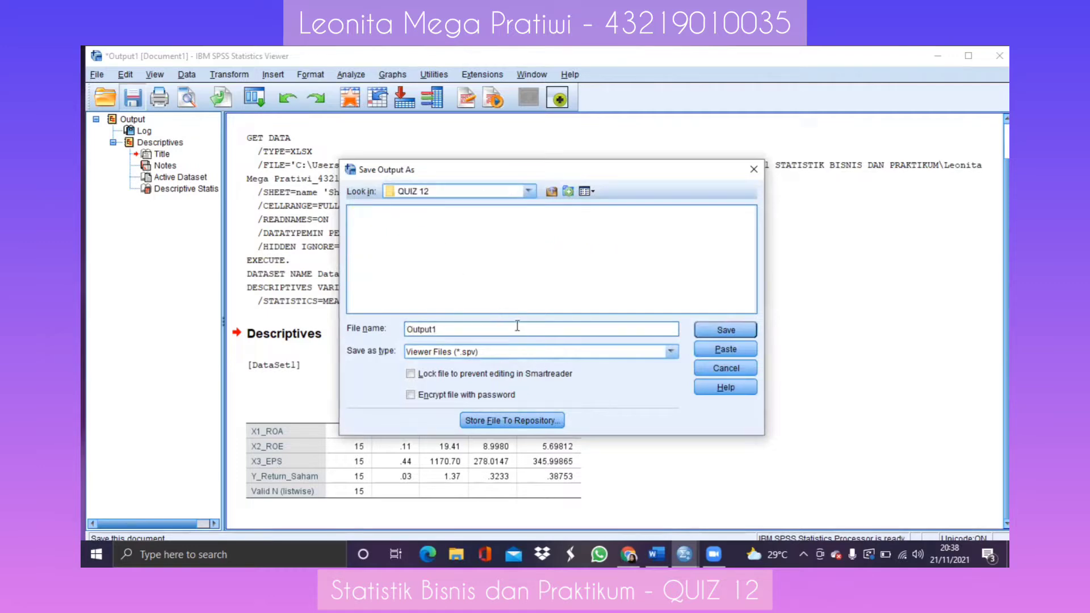
key(BackSpace)
key(BackSpace)
key(BackSpace)
key(BackSpace)
key(BackSpace)
key(BackSpace)
key(BackSpace)
text(lEON)
key(BackSpace)
key(BackSpace)
key(BackSpace)
key(BackSpace)
text(Leonita Mega Pratiwi_)
key(BackSpace)
text(-)
key(BackSpace)
text(_Stai)
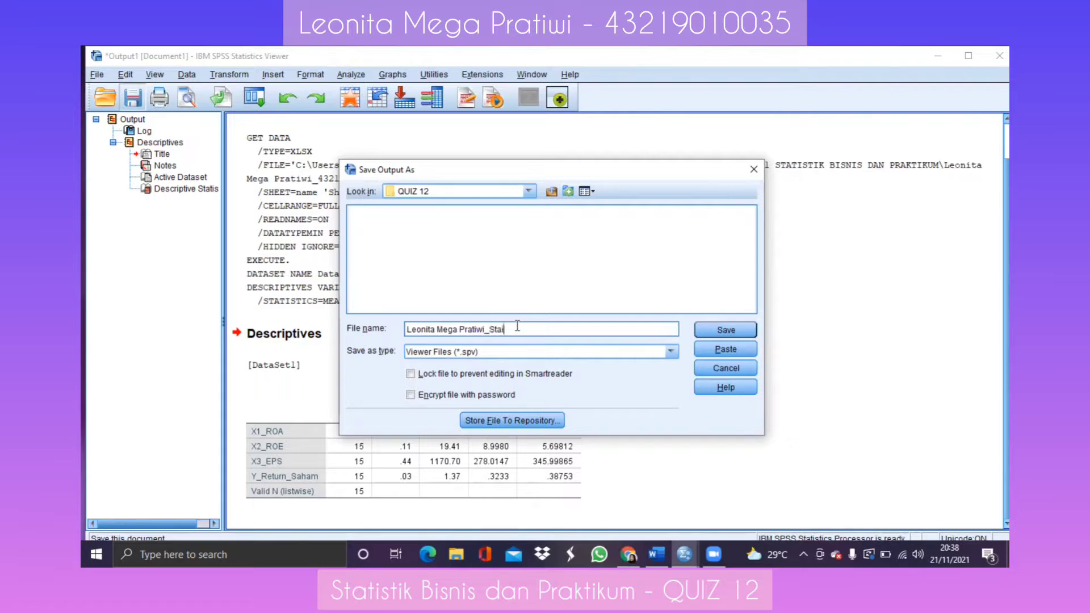
key(BackSpace)
text(tistik desp)
key(BackSpace)
key(BackSpace)
key(BackSpace)
key(BackSpace)
text(Desp)
key(BackSpace)
text(kriptif)
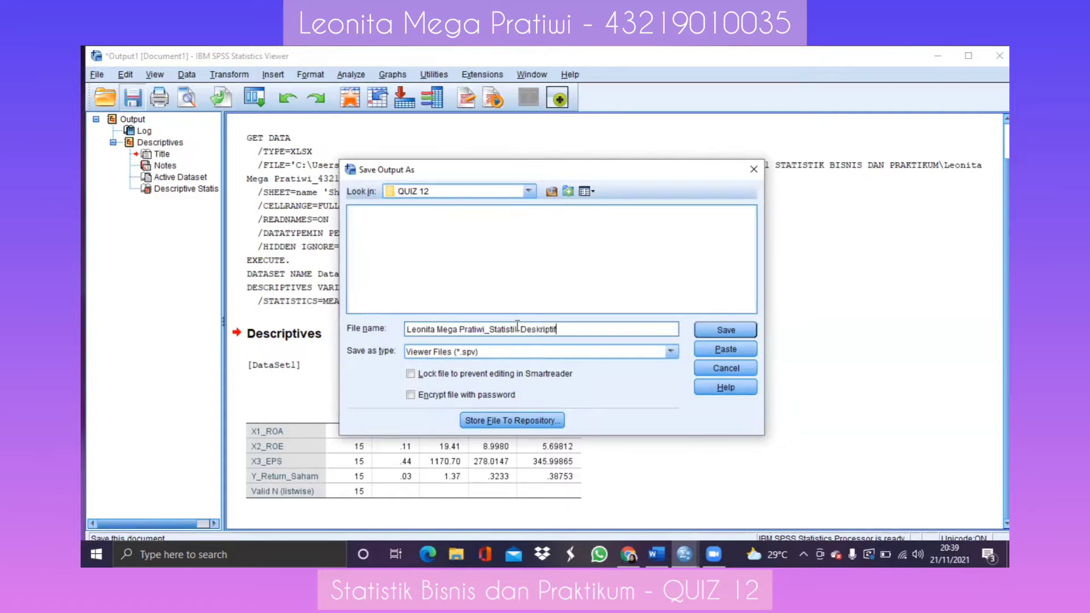
click(733, 329)
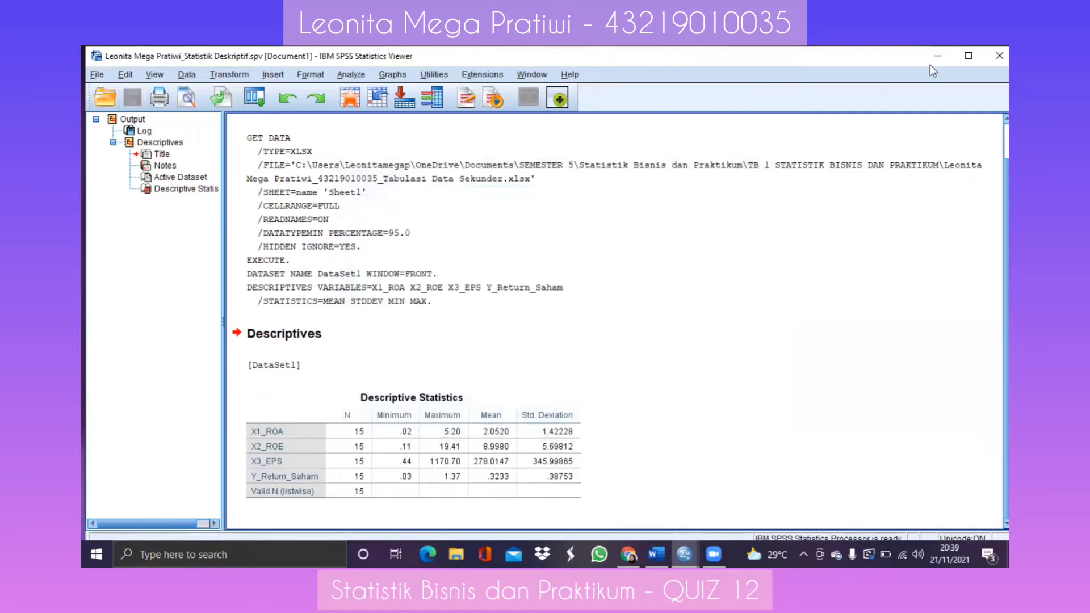
Step: Return to the dataset window and choose the QUIZ 12 folder under Statistik Bisnis dan Praktikum as the destination for saving the data
click(934, 57)
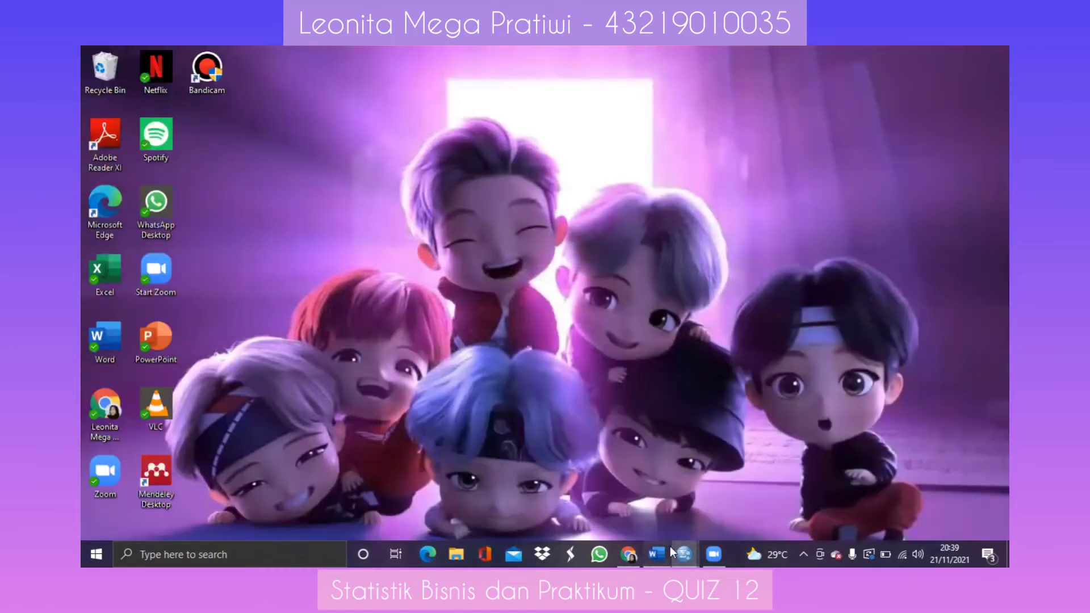
mouse_move(681, 550)
click(721, 496)
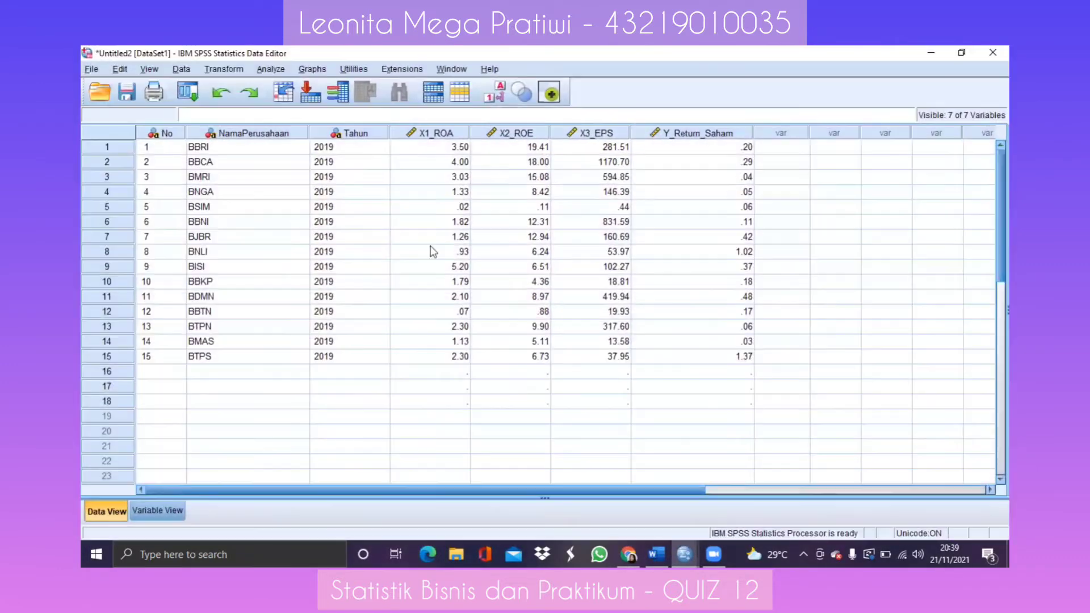
click(90, 71)
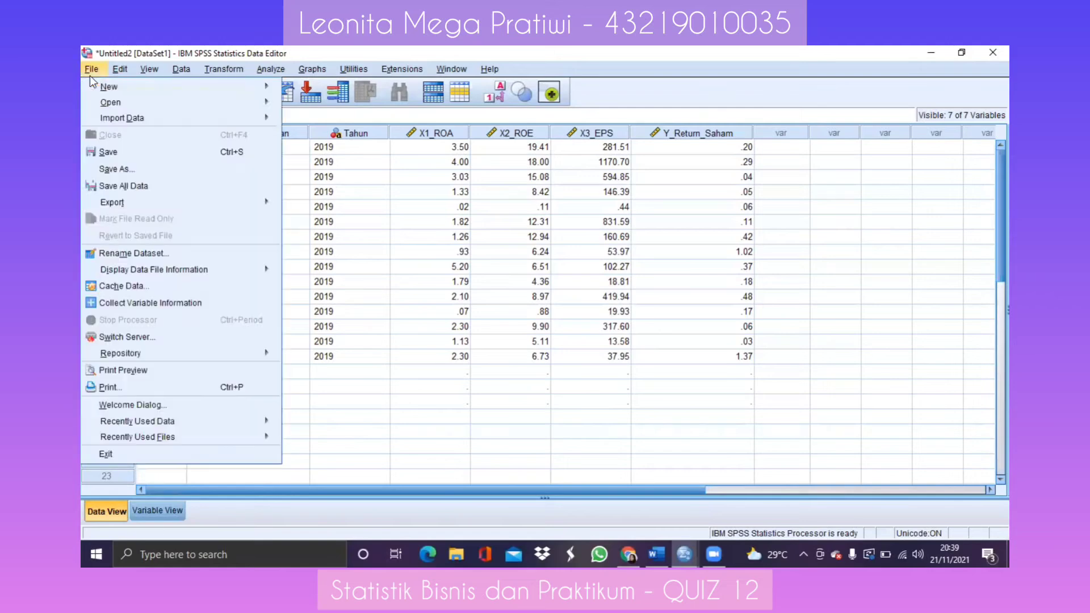
click(120, 168)
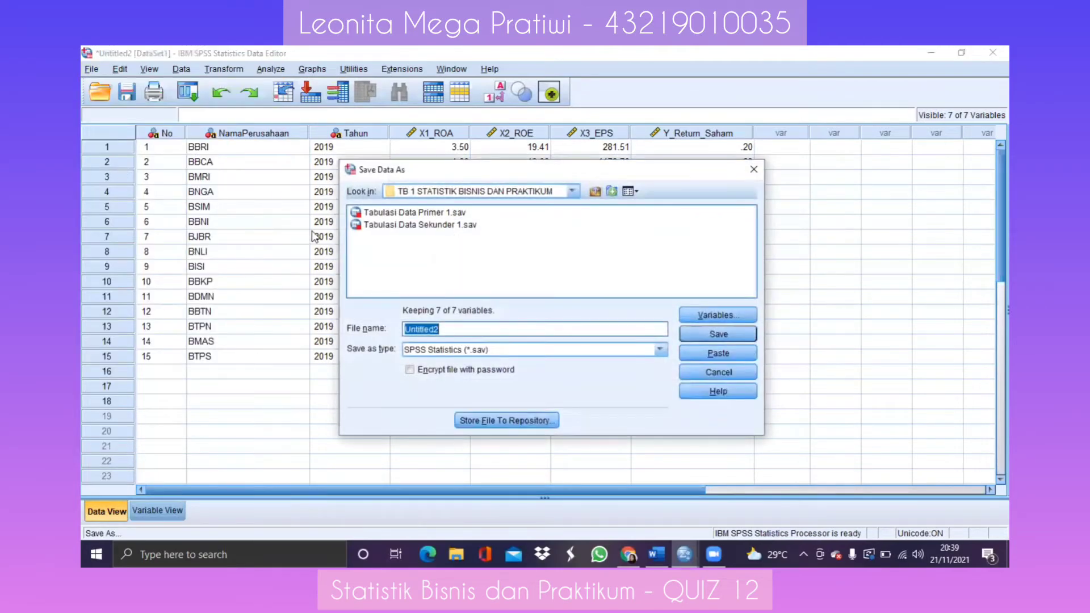
click(572, 193)
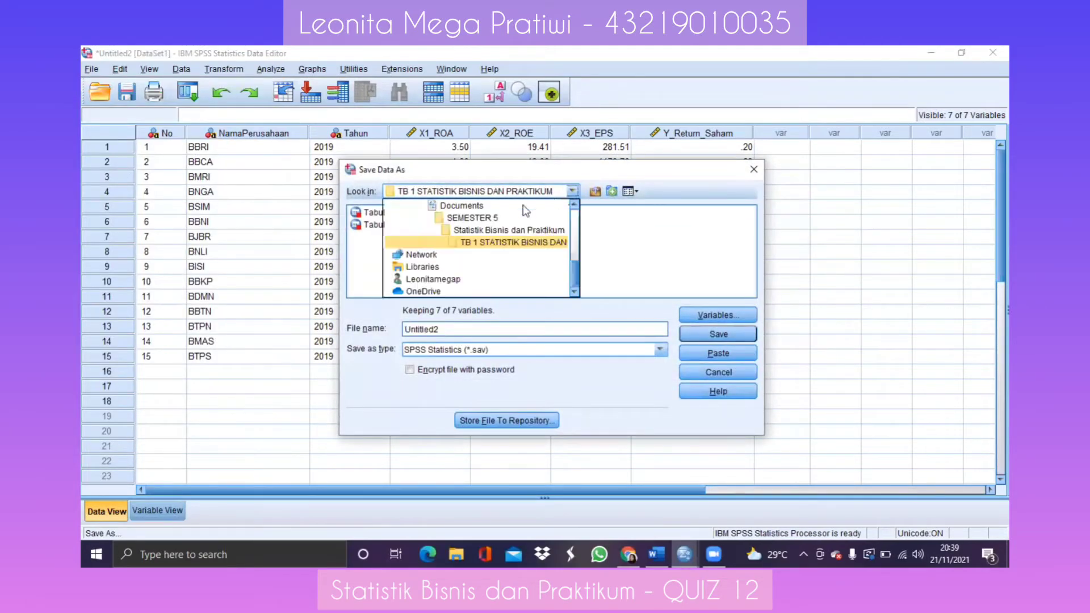
click(493, 237)
double_click(493, 237)
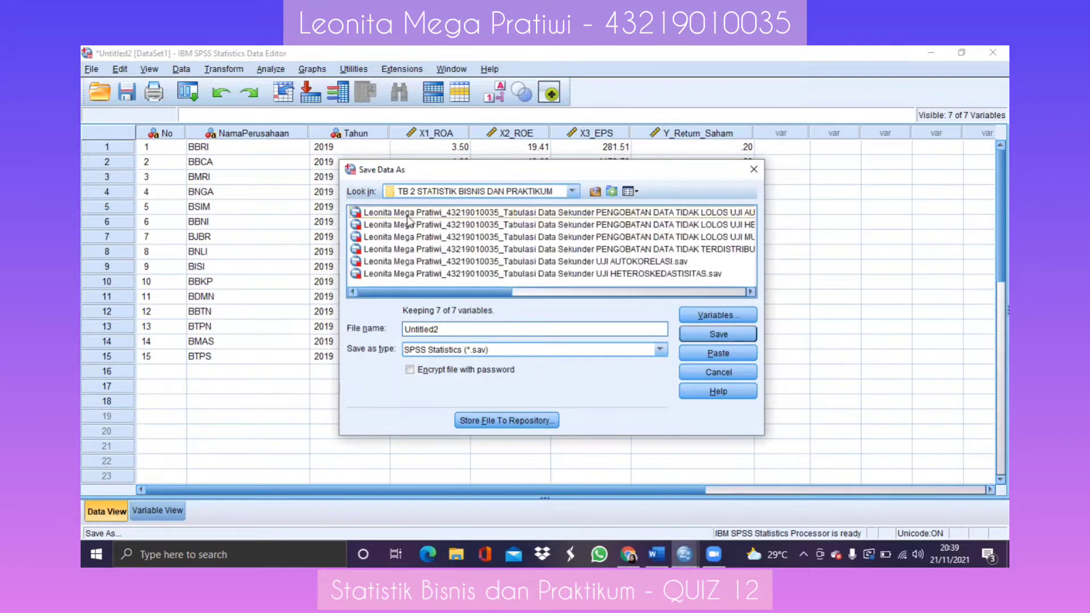
click(572, 192)
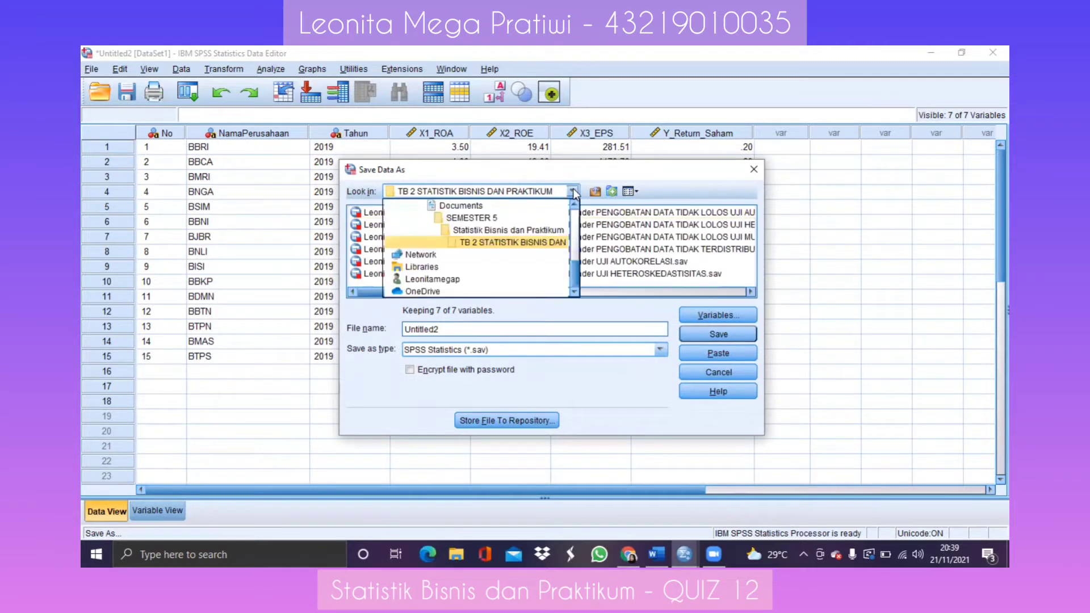
click(489, 233)
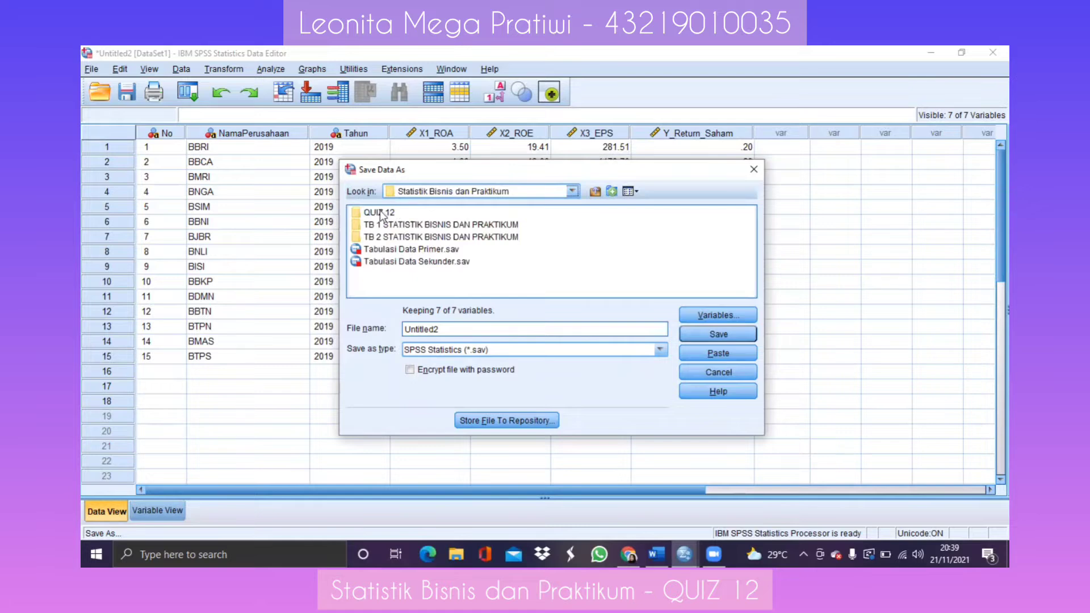
double_click(380, 211)
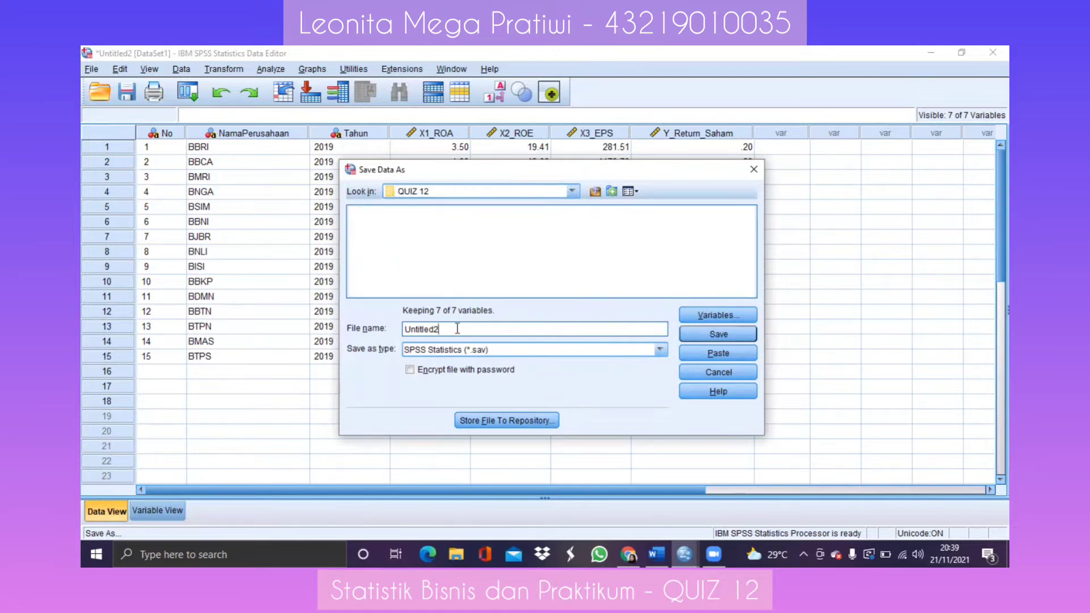
Step: Save the dataset under the name Tabulasi Data Statistik Deskriptif in SPSS Statistics (*.sav) format
double_click(459, 327)
text(Tabulasi Data Stato)
key(BackSpace)
text(istik Deskriptif)
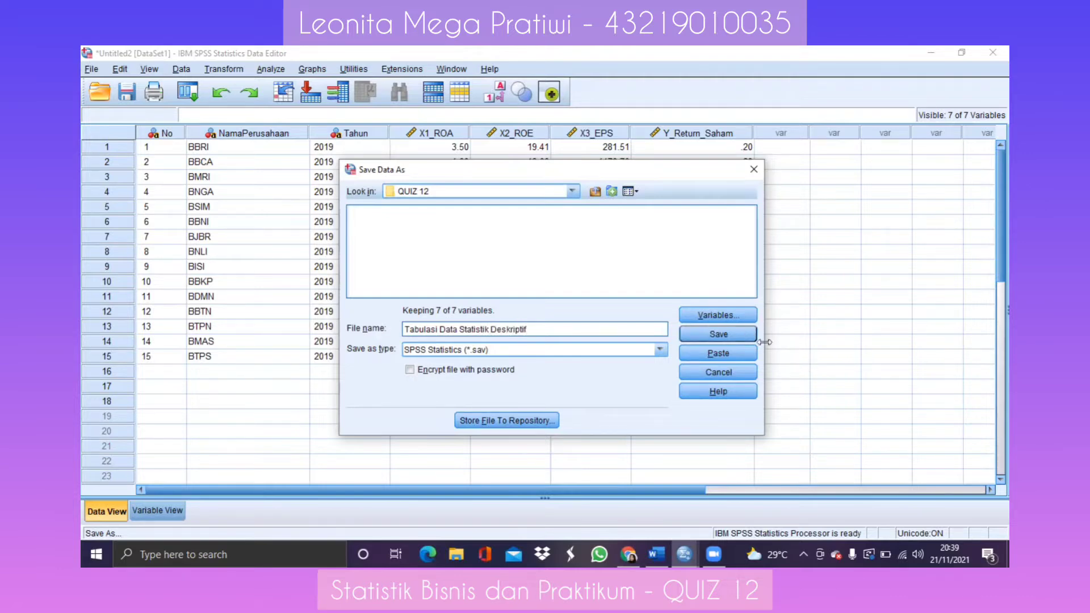
click(735, 336)
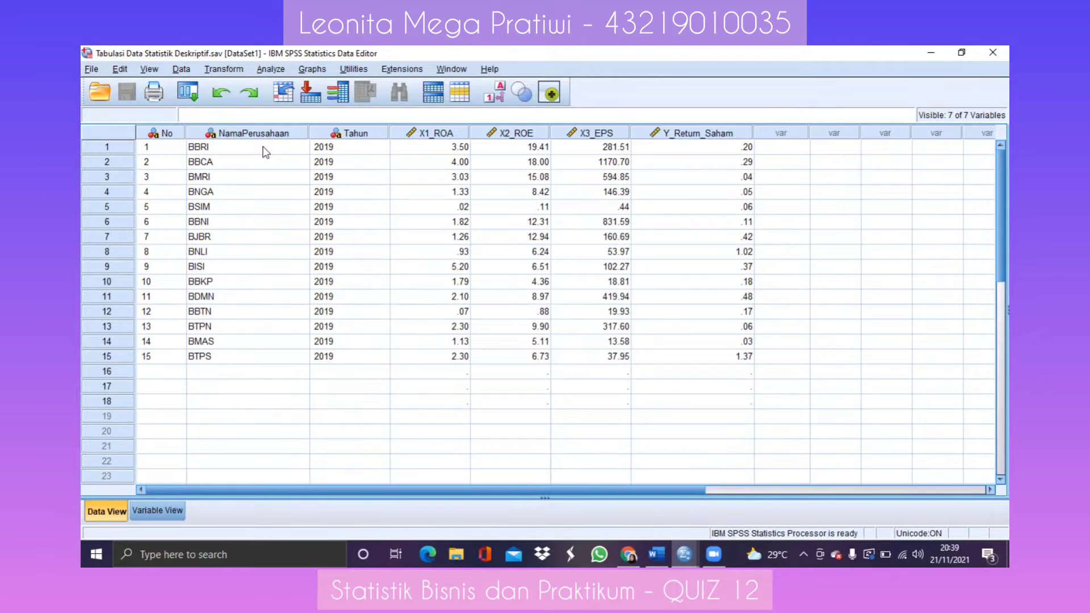
Step: Set up a linear regression with X1_ROA, X2_ROE and X3_EPS as independent variables and Y_Return_Saham as the dependent variable
click(266, 71)
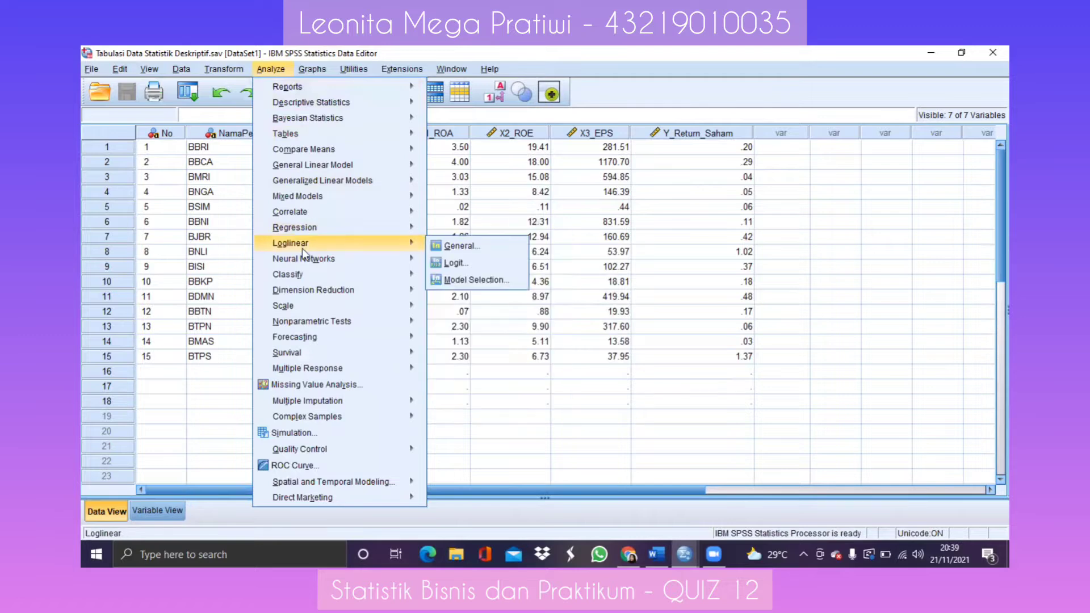
mouse_move(301, 233)
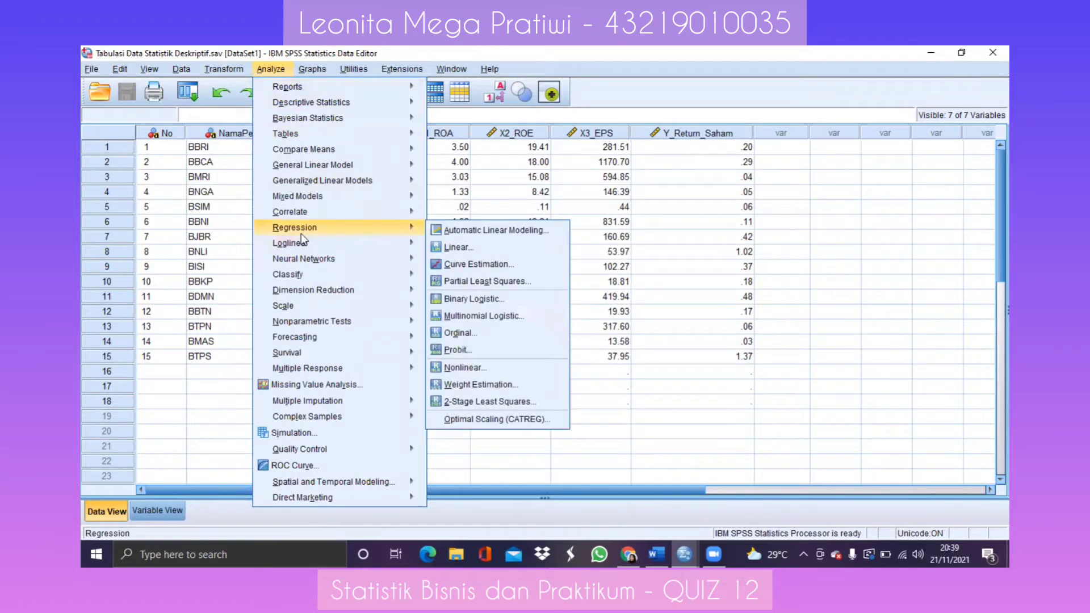
click(441, 247)
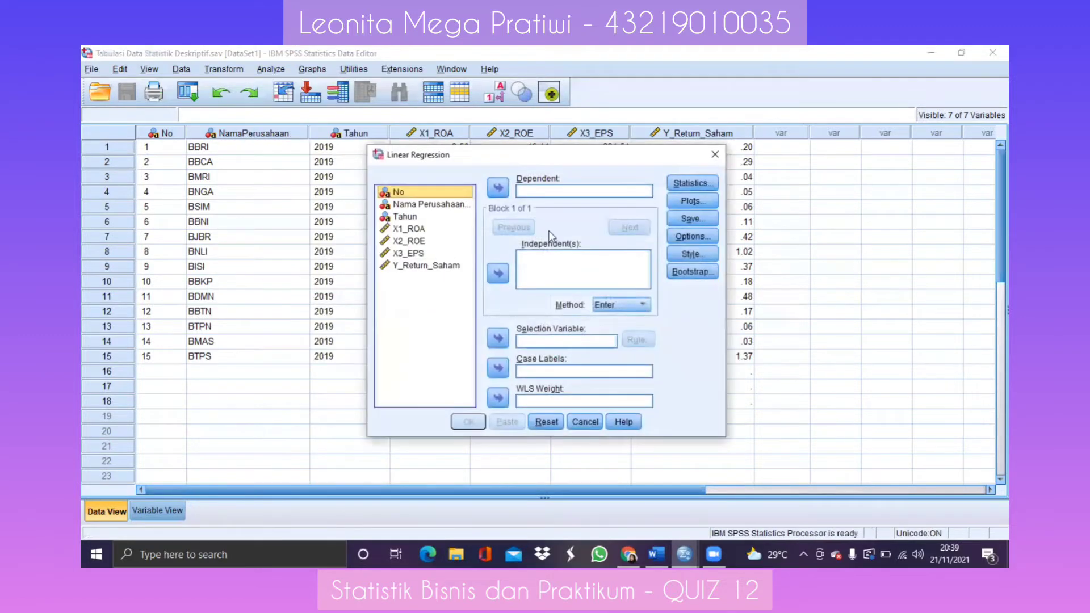
click(402, 229)
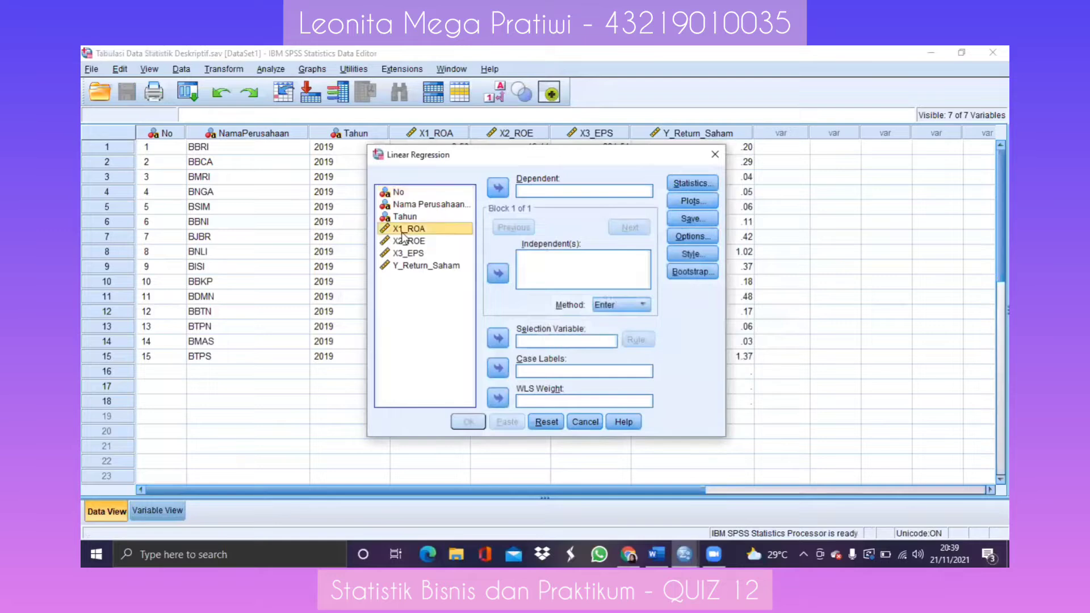
shift+click(400, 240)
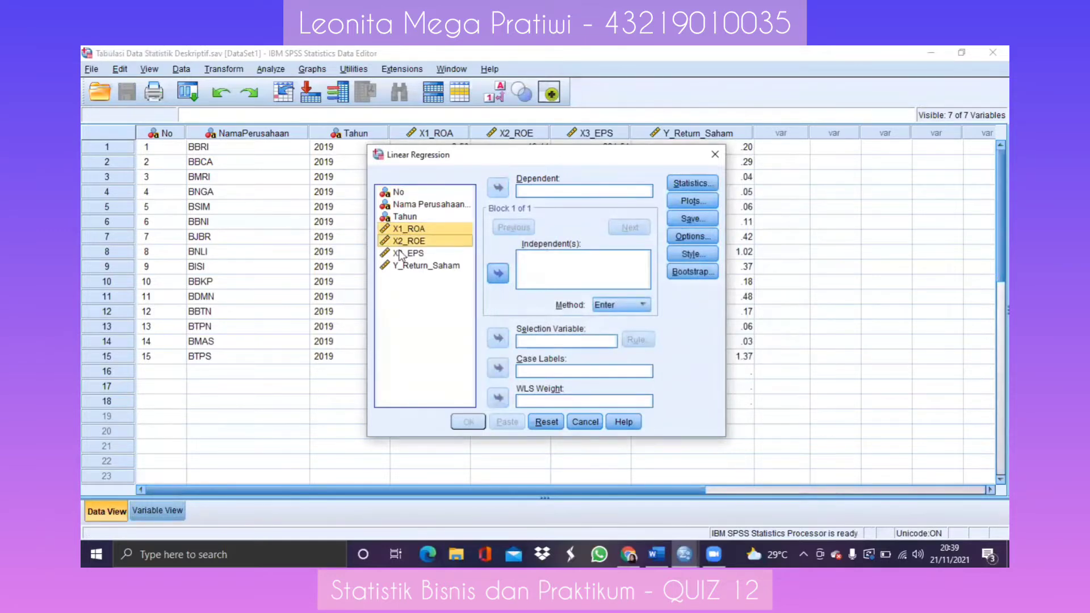
shift+click(401, 254)
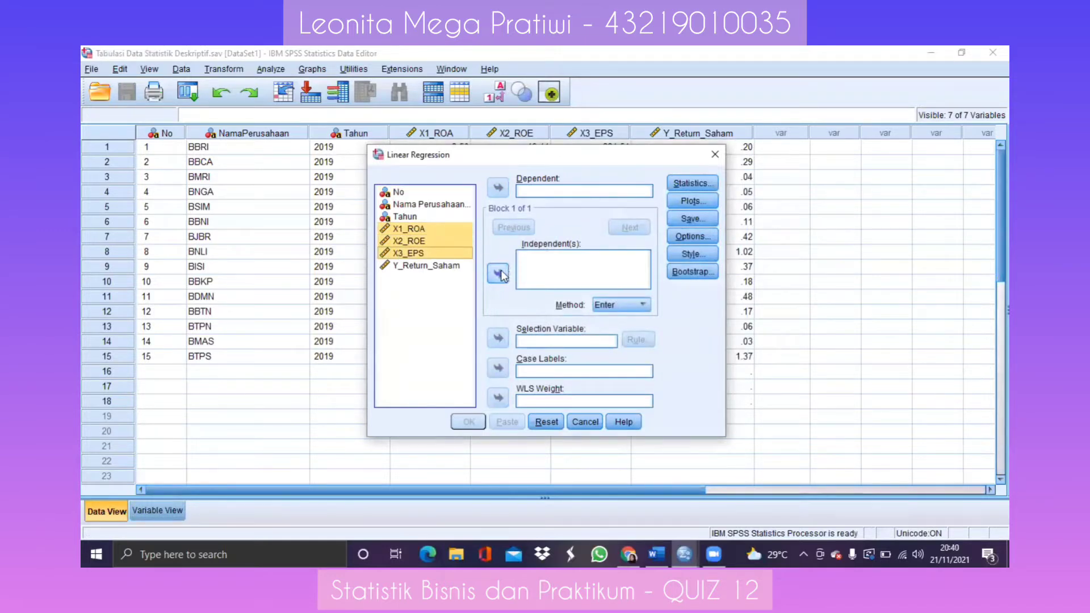
click(499, 275)
click(452, 267)
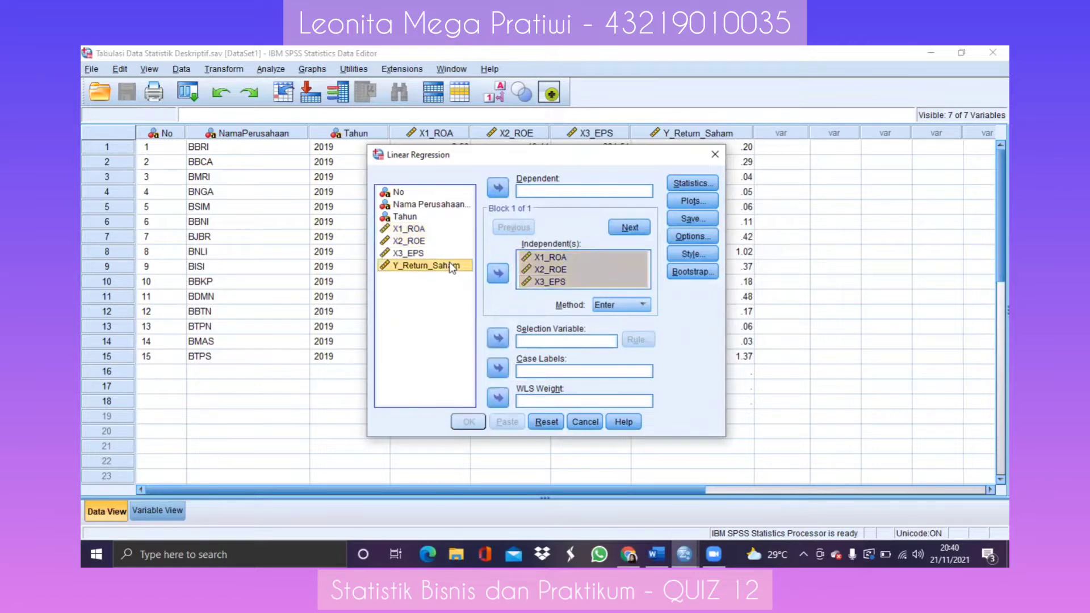
click(497, 188)
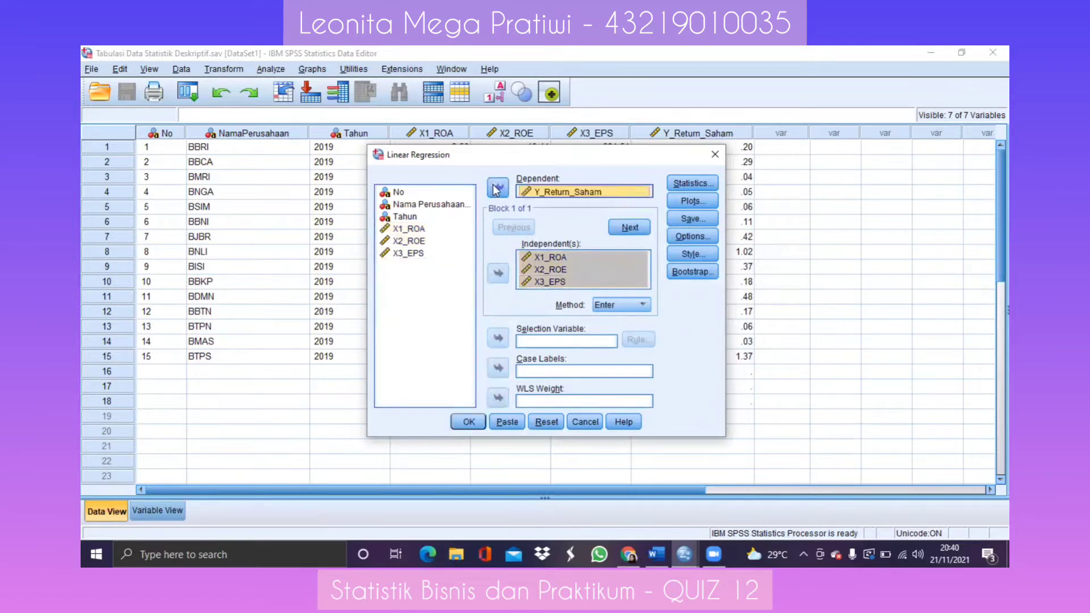
Step: Add unstandardized residuals as a saved variable to the linear regression, run it, and review its output tables
click(676, 220)
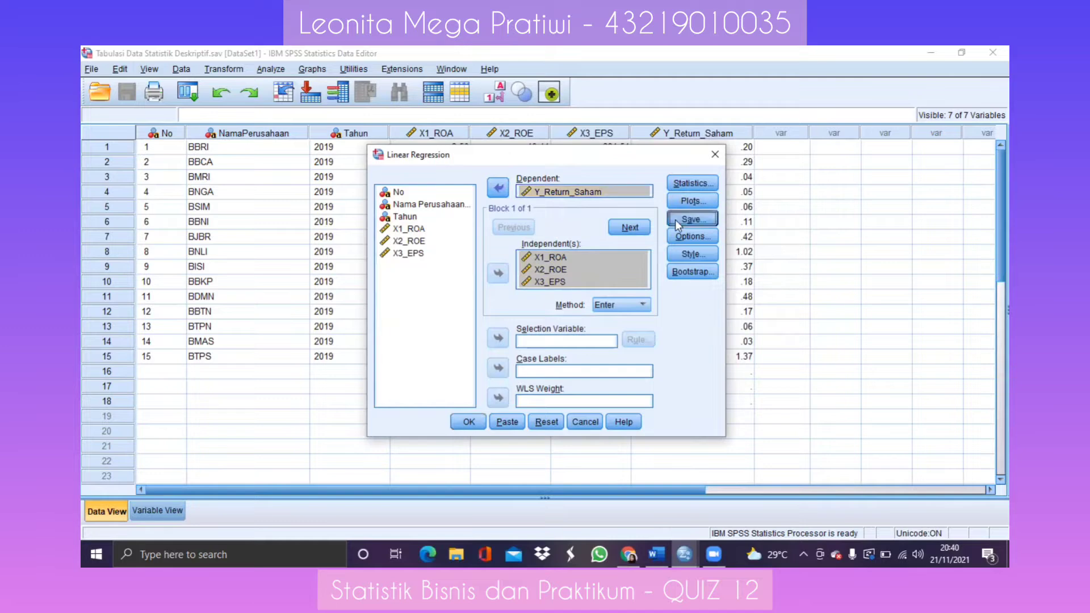
click(589, 138)
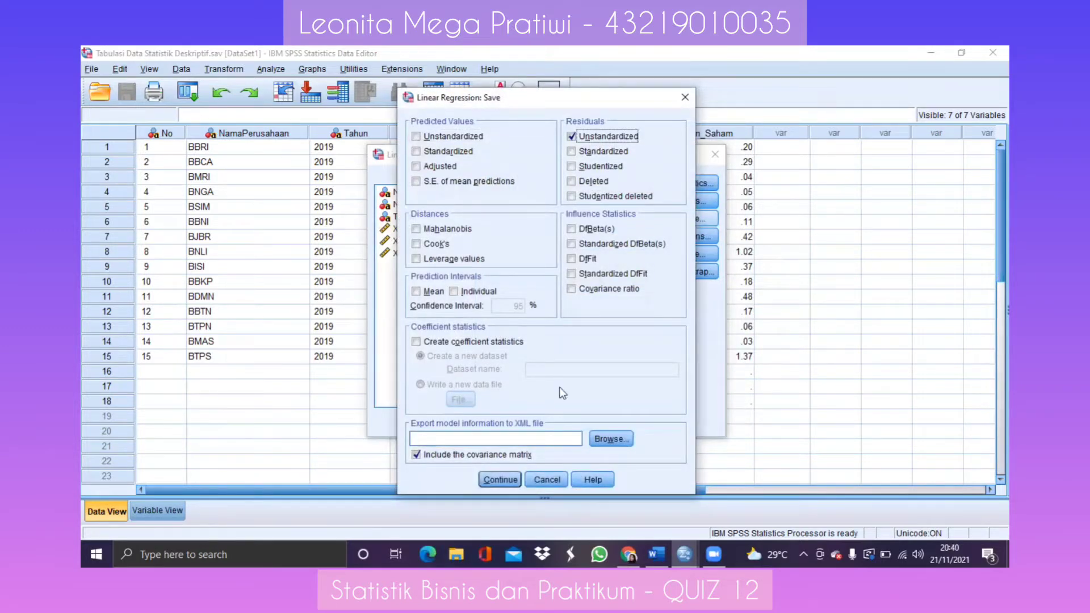
click(501, 480)
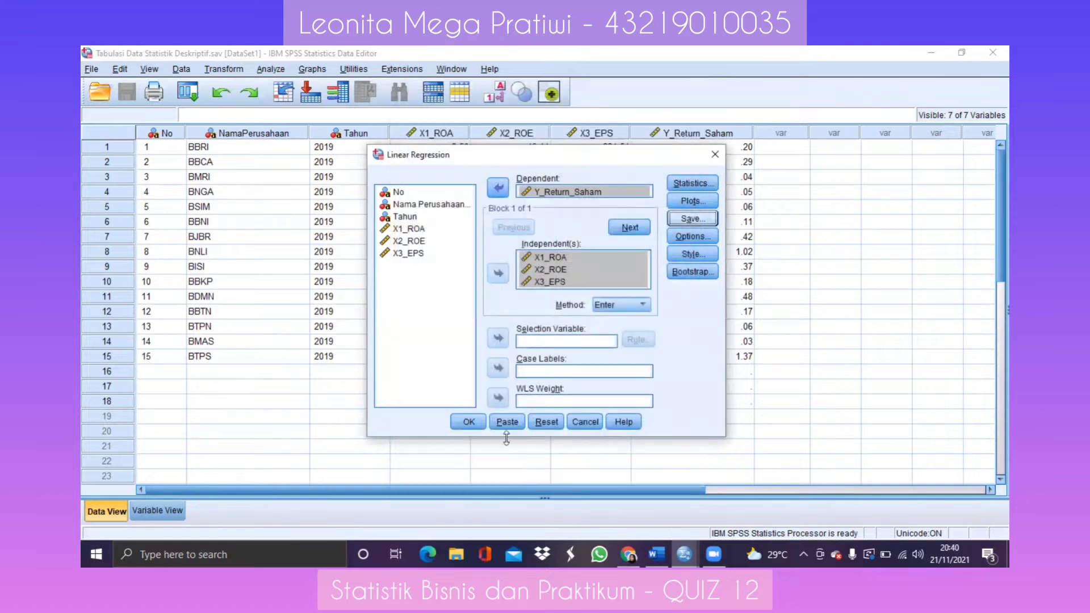
click(469, 422)
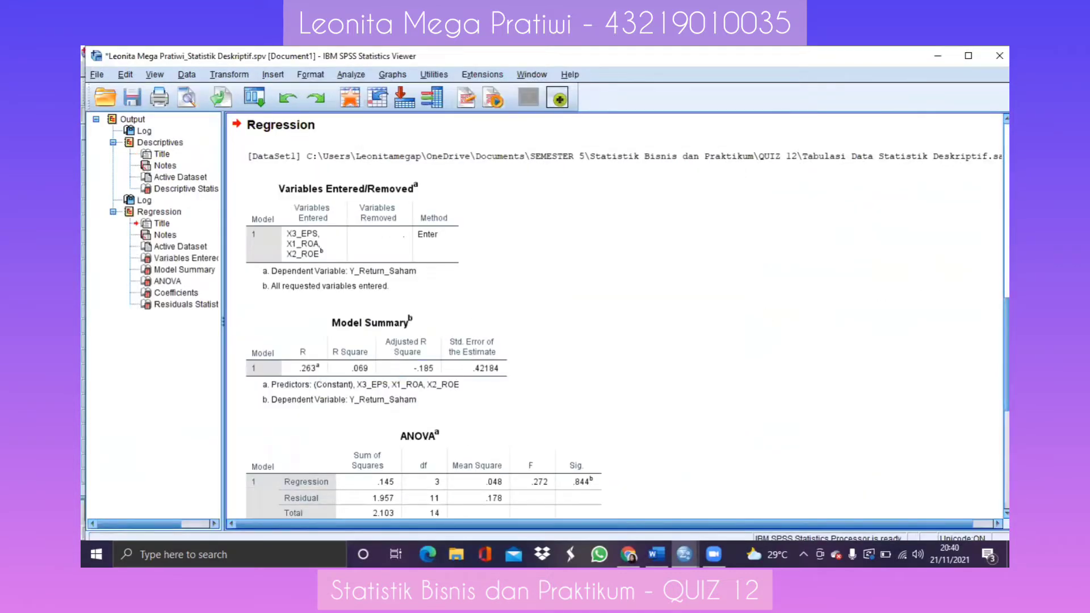
scroll(616, 318, down, 10)
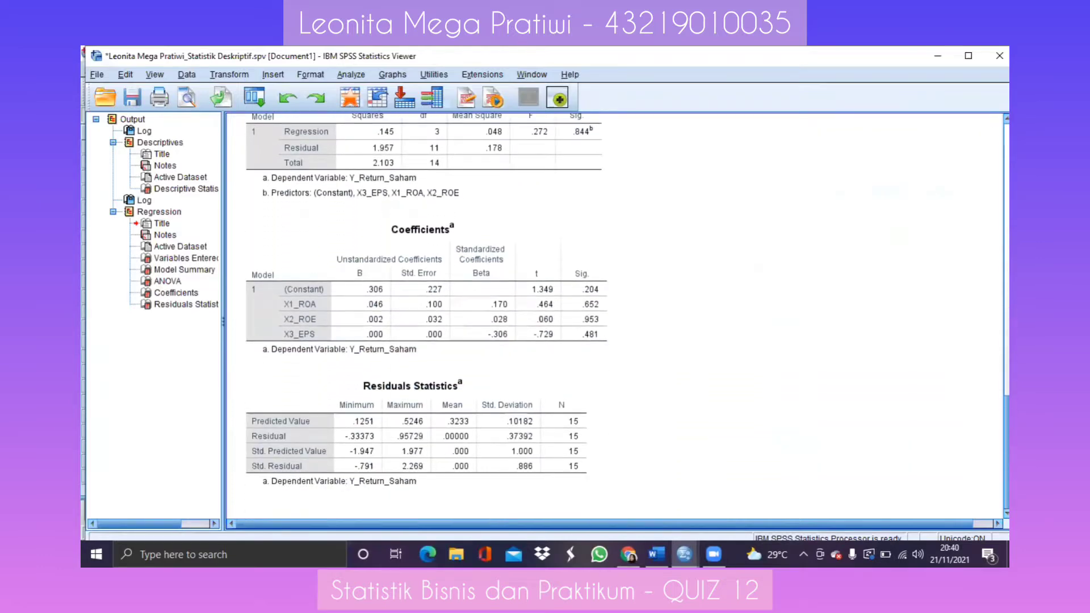
scroll(616, 316, up, 10)
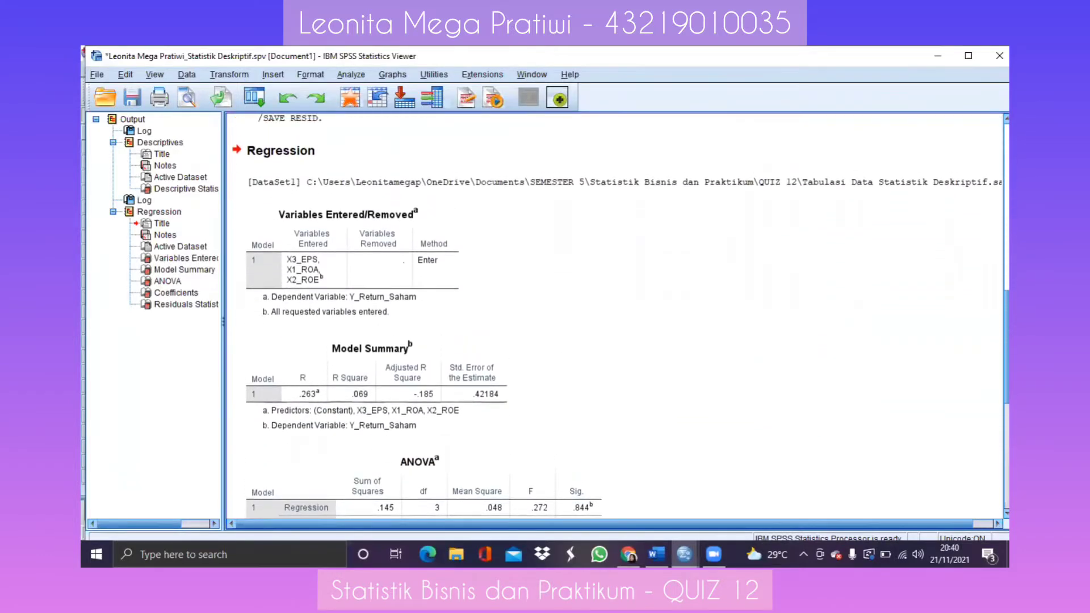
scroll(616, 315, down, 1)
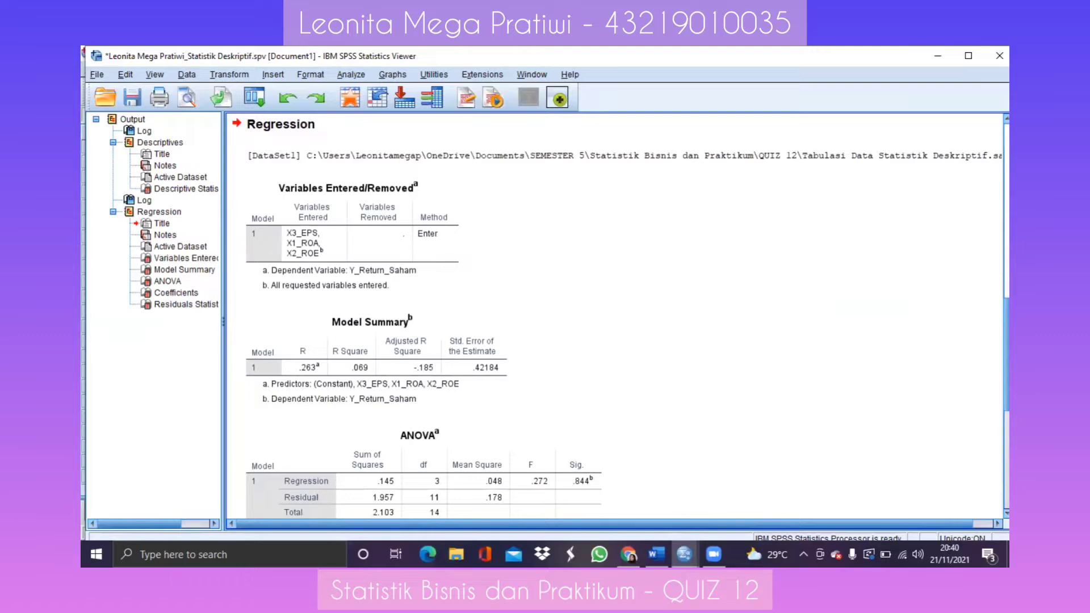
scroll(616, 316, down, 10)
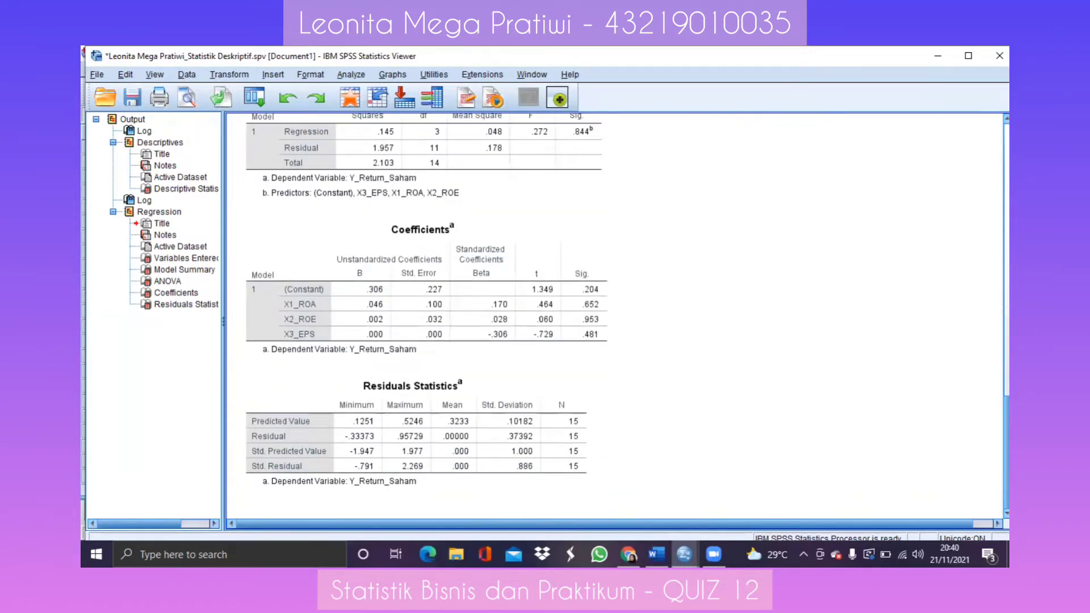
Step: Return to the dataset and run a legacy one-sample Kolmogorov-Smirnov test for normal distribution on the unstandardized residual
click(935, 55)
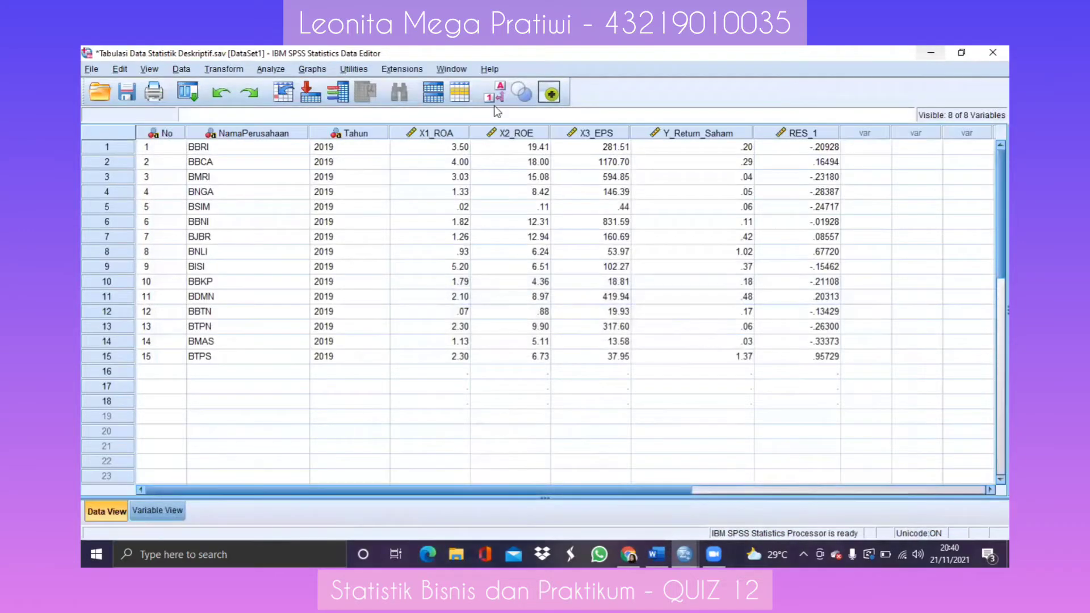
click(269, 70)
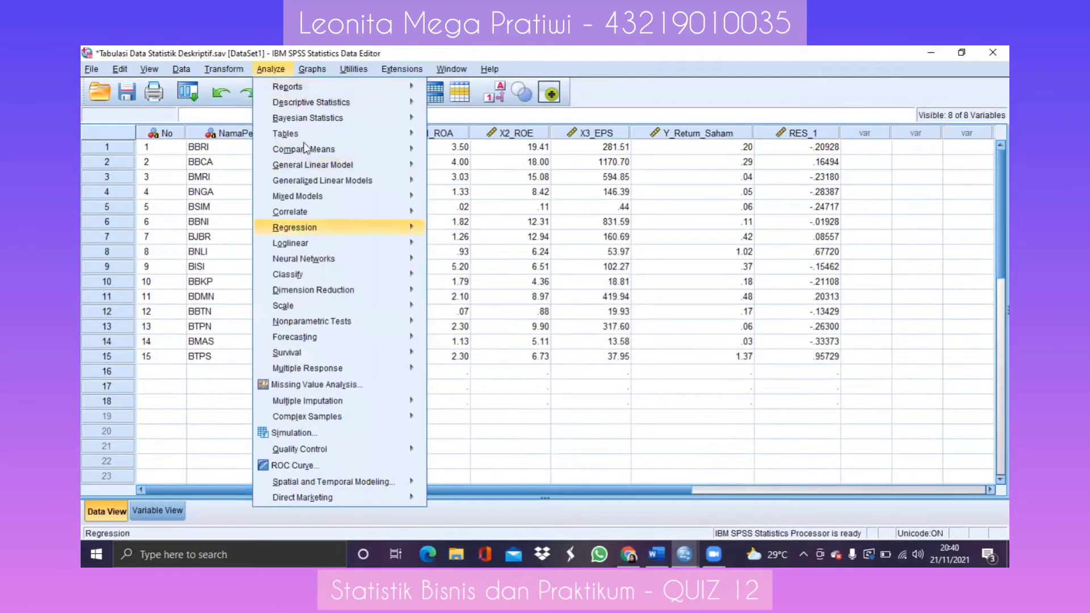
mouse_move(298, 325)
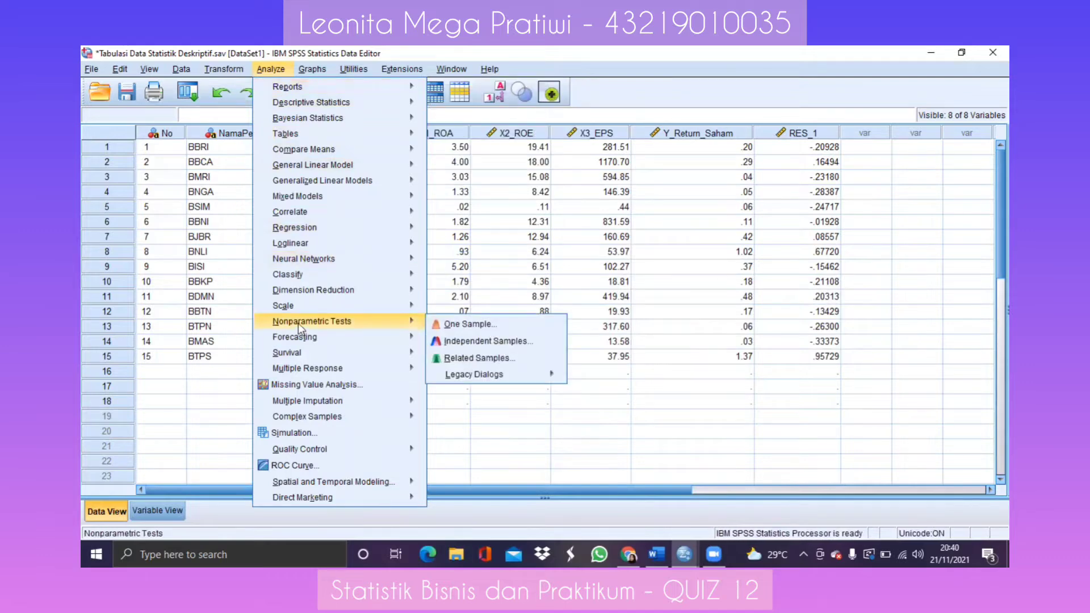
mouse_move(444, 380)
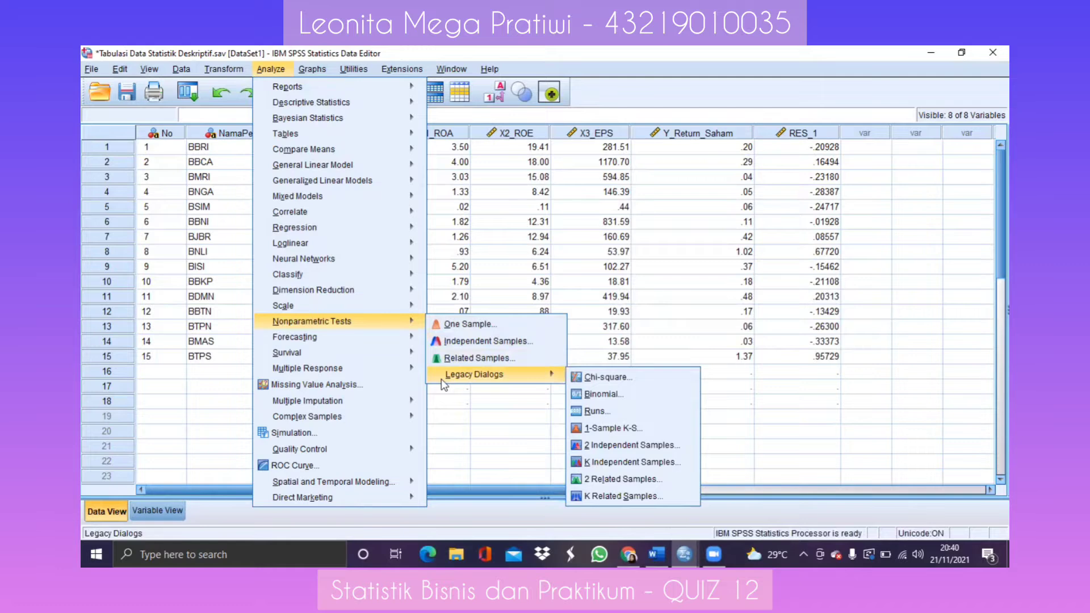
click(591, 428)
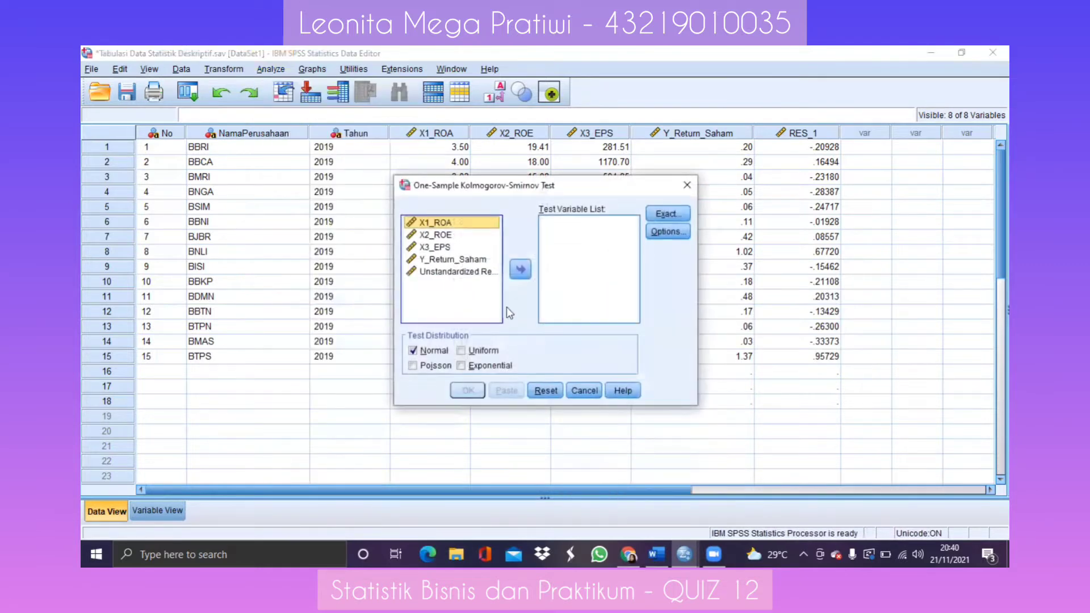
click(475, 272)
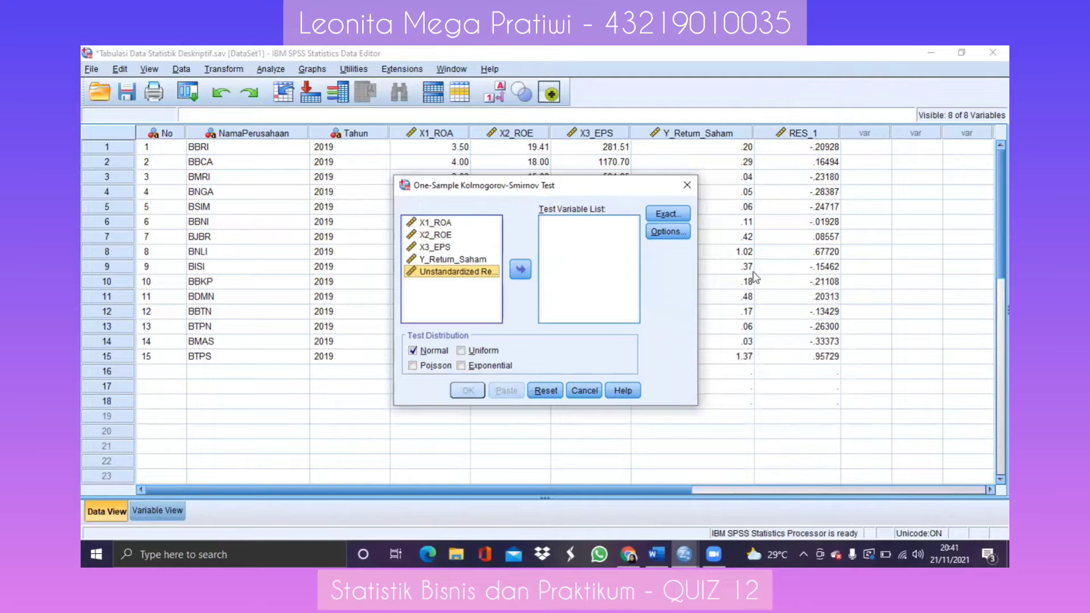
click(520, 269)
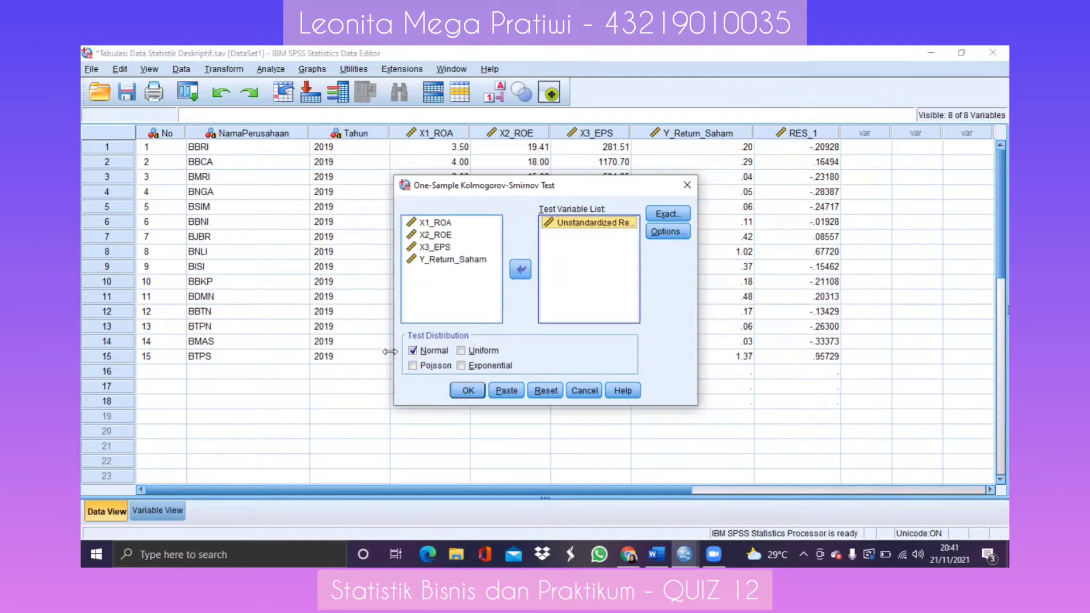
click(464, 391)
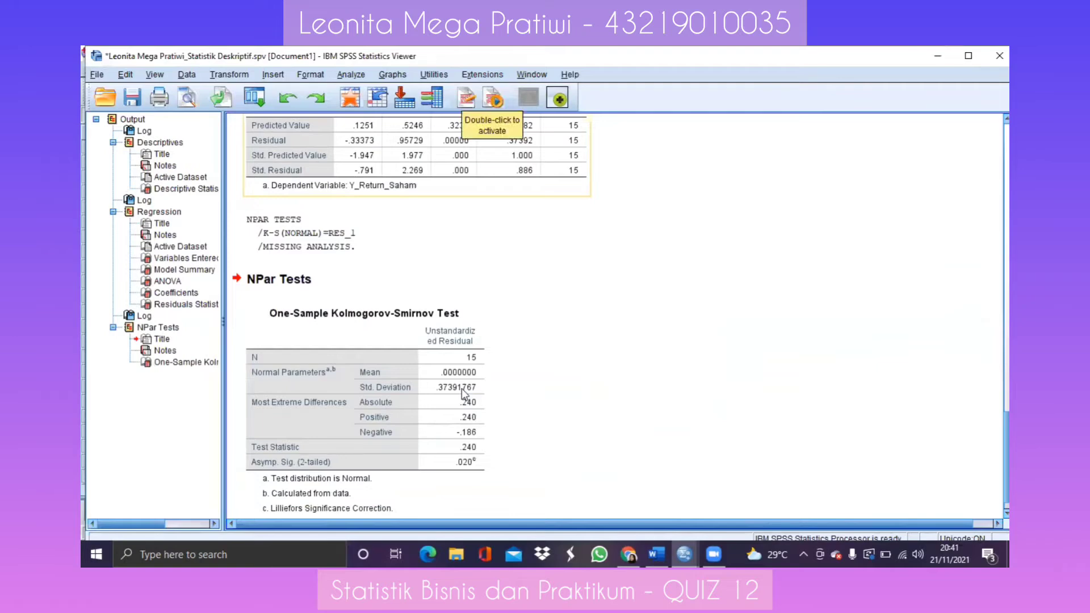
Step: Check the Asymp. Sig. (2-tailed) row of the Kolmogorov-Smirnov table and save the current output document
click(454, 366)
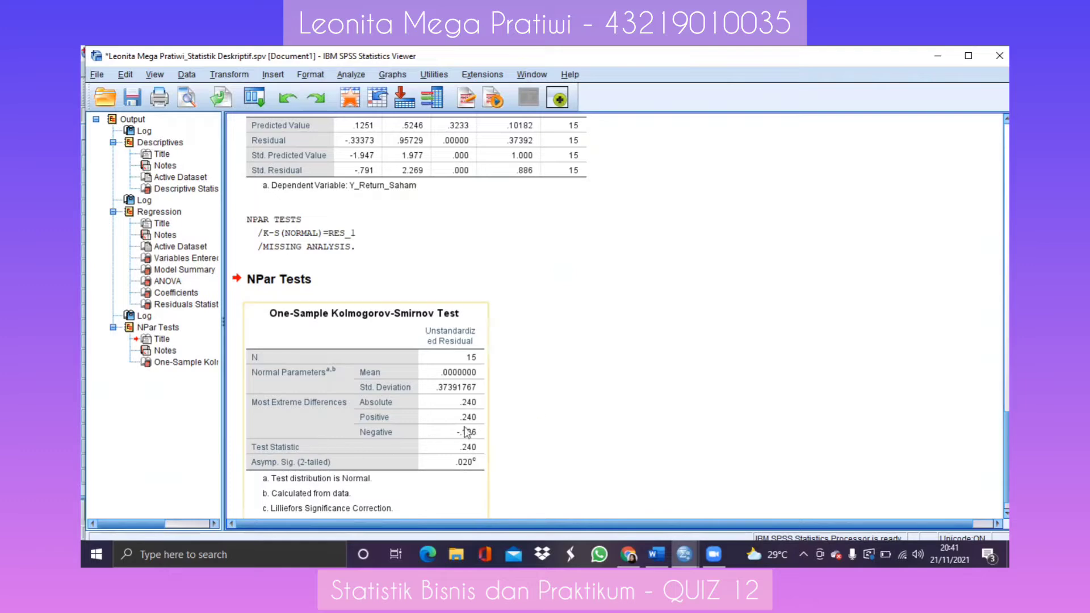
click(521, 441)
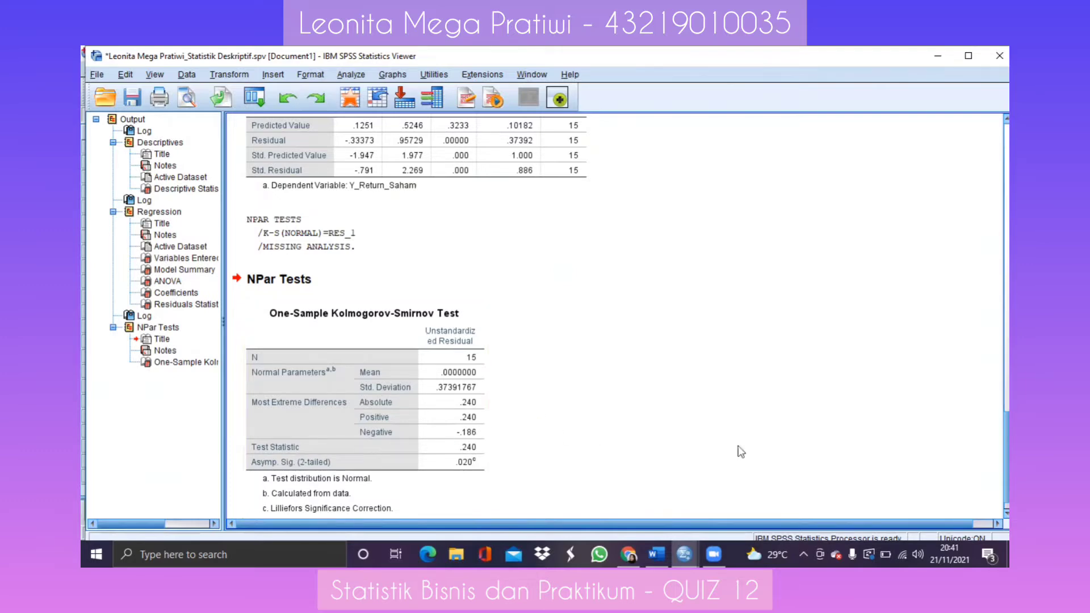
scroll(738, 449, down, 1)
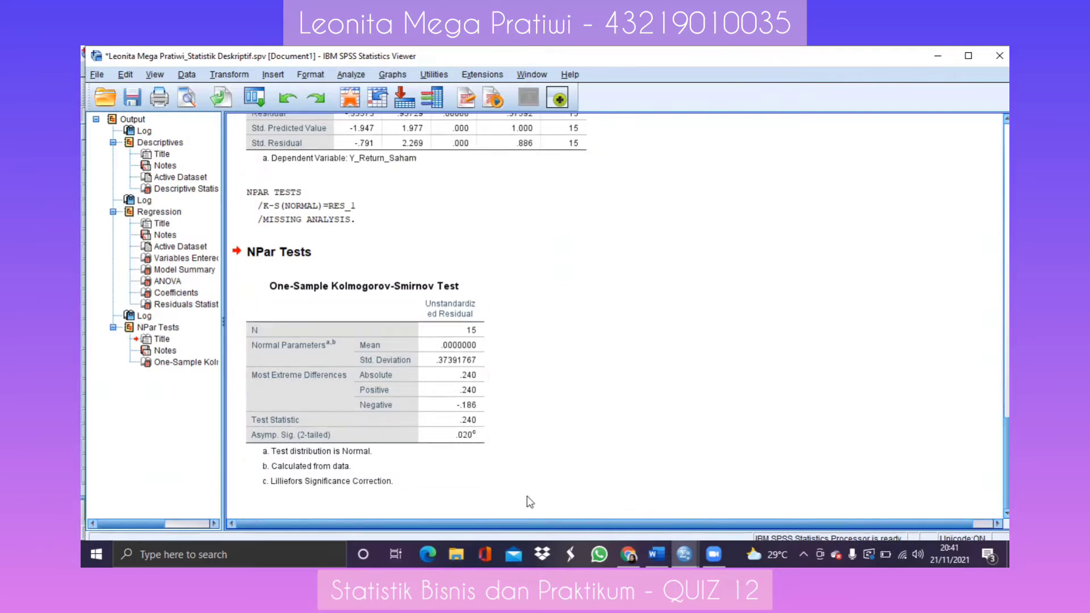
click(248, 435)
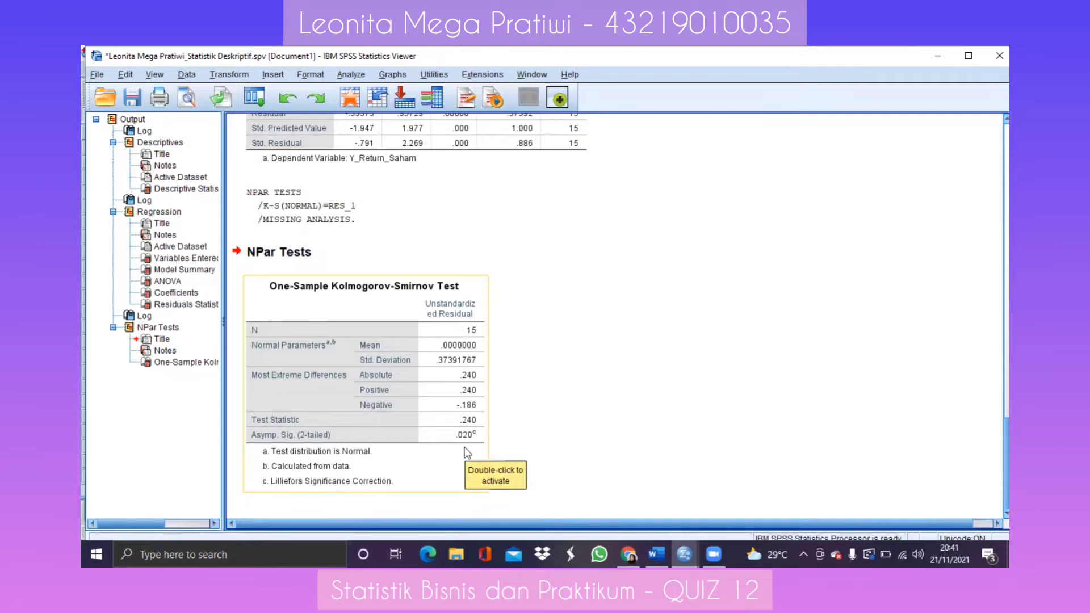
click(513, 437)
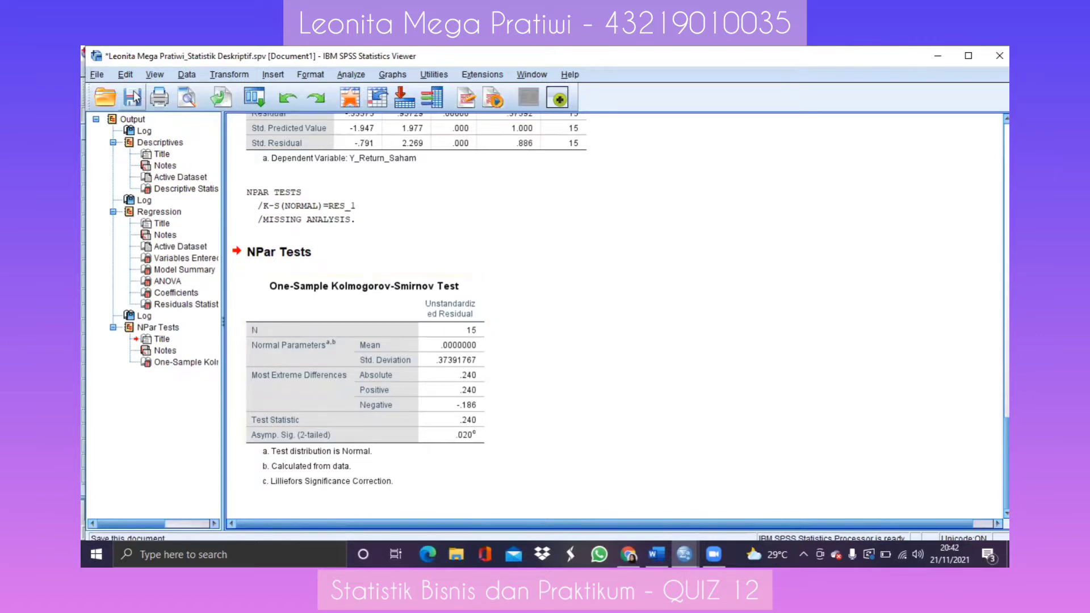
click(134, 98)
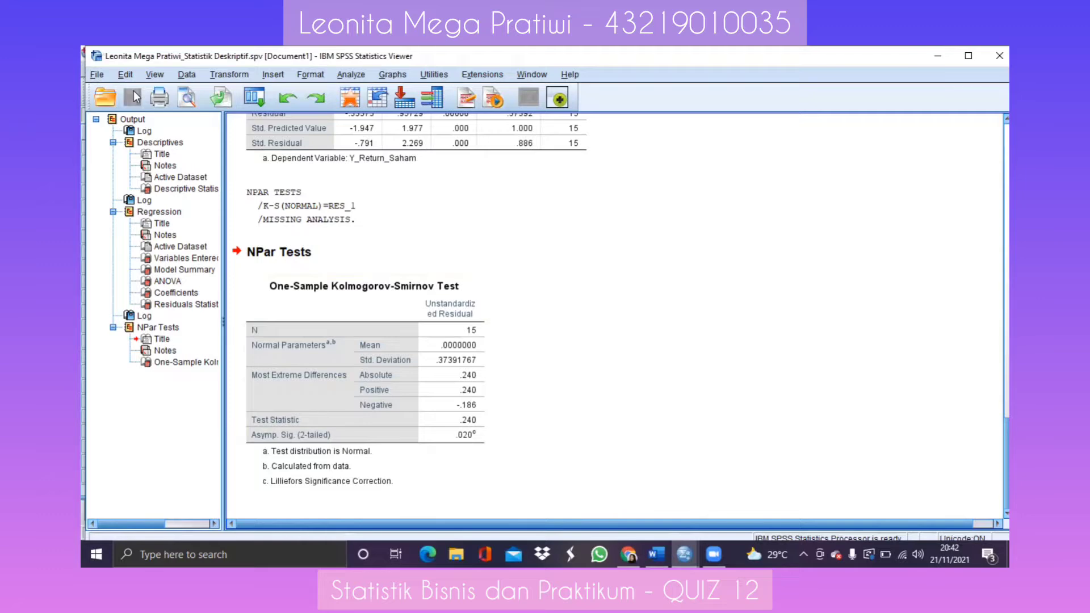
Step: Save a copy of the output in the QUIZ 12 folder, named with the student's full name followed by _Uji Asumsi Klasik Normalitas
click(97, 75)
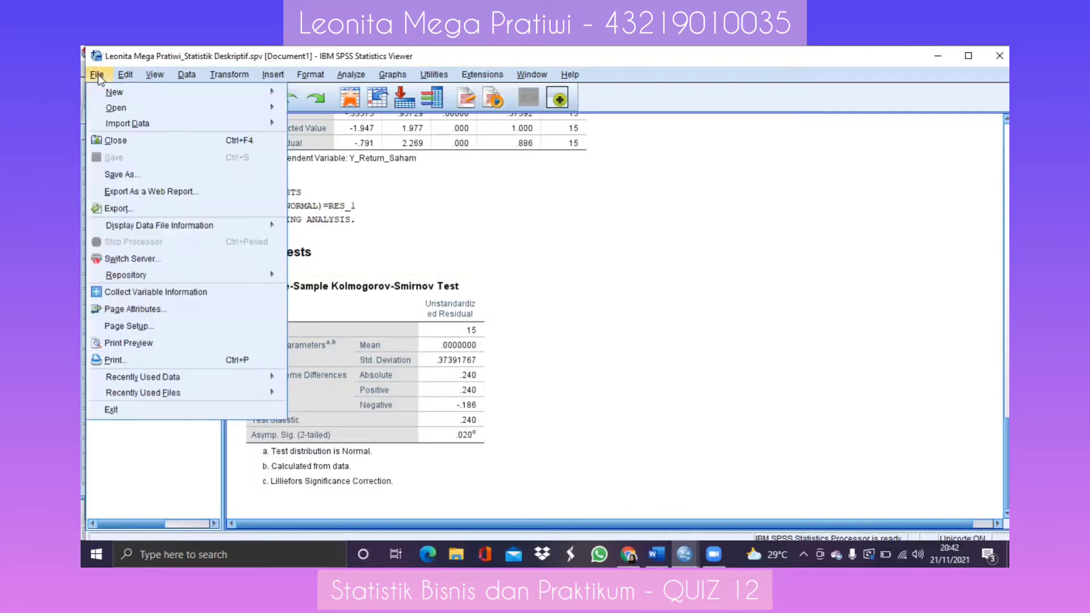
click(121, 174)
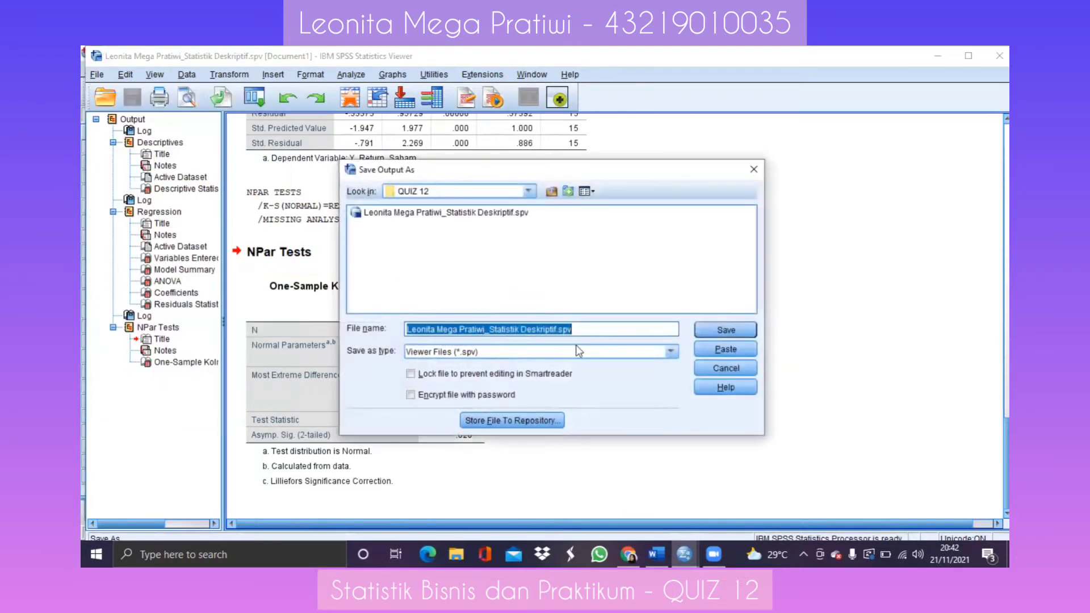
key(End)
key(BackSpace)
key(BackSpace)
key(BackSpace)
key(BackSpace)
key(BackSpace)
key(BackSpace)
key(BackSpace)
key(BackSpace)
key(BackSpace)
key(BackSpace)
key(BackSpace)
key(BackSpace)
key(BackSpace)
key(BackSpace)
key(BackSpace)
key(BackSpace)
key(BackSpace)
key(BackSpace)
key(BackSpace)
key(BackSpace)
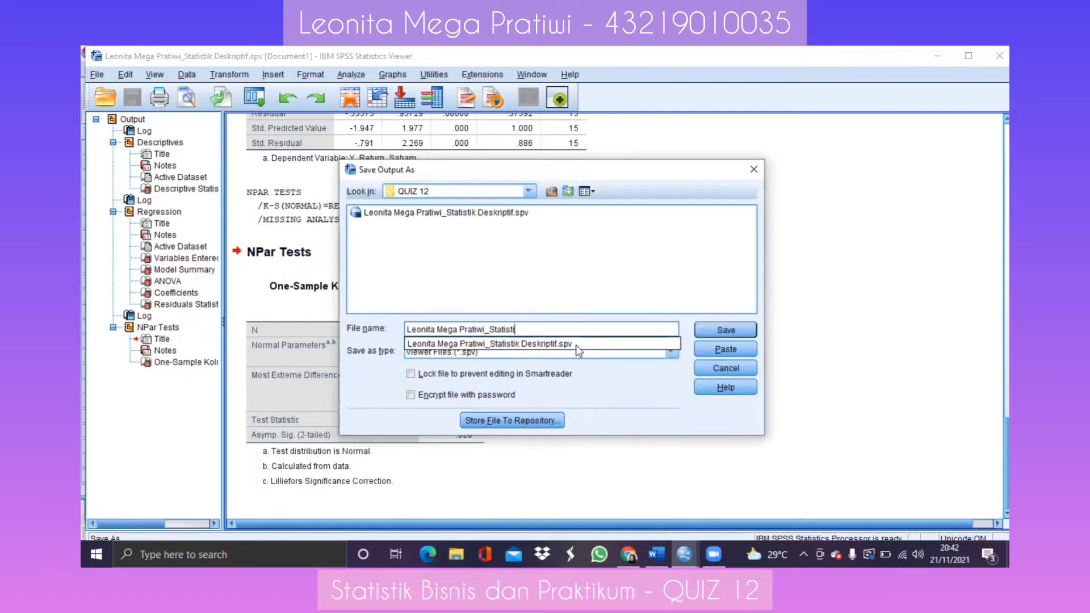
key(BackSpace)
key(BackSpace)
key(BackSpace)
key(BackSpace)
text(Uji )
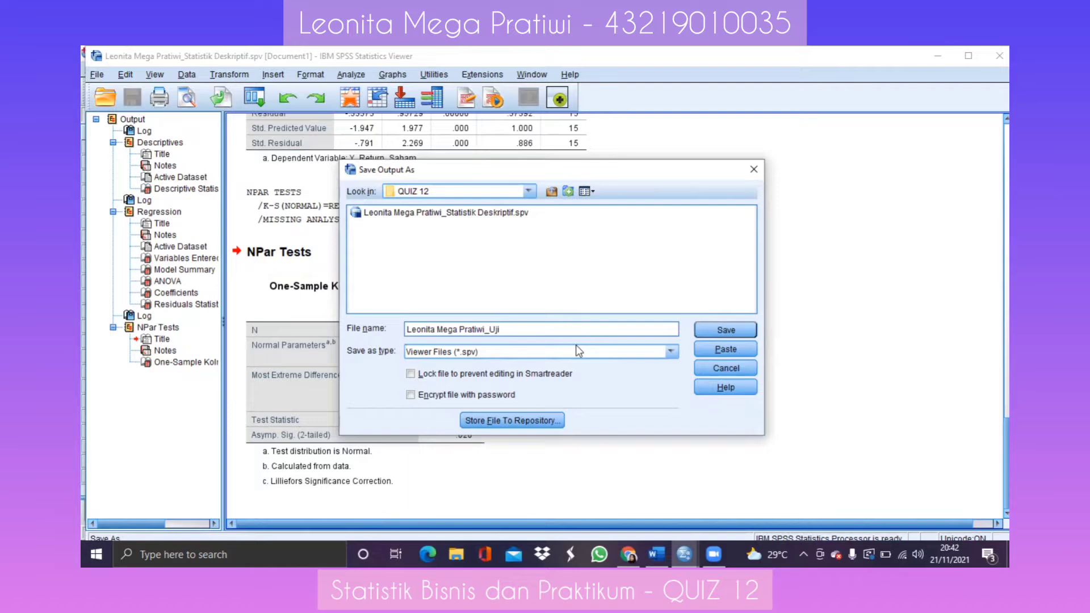
text(a)
key(BackSpace)
text(Asumsi Klasik Normalitas)
click(723, 333)
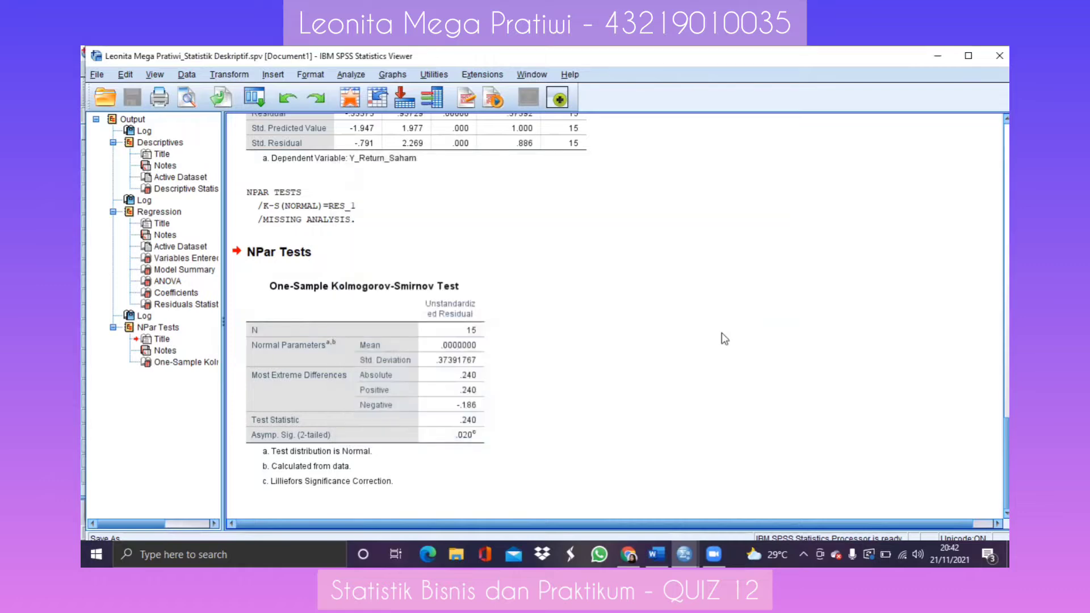
Step: Return to the dataset and save it as Tabulasi Data Uji Asumsi Klasik Normalitas in the QUIZ 12 folder
click(934, 55)
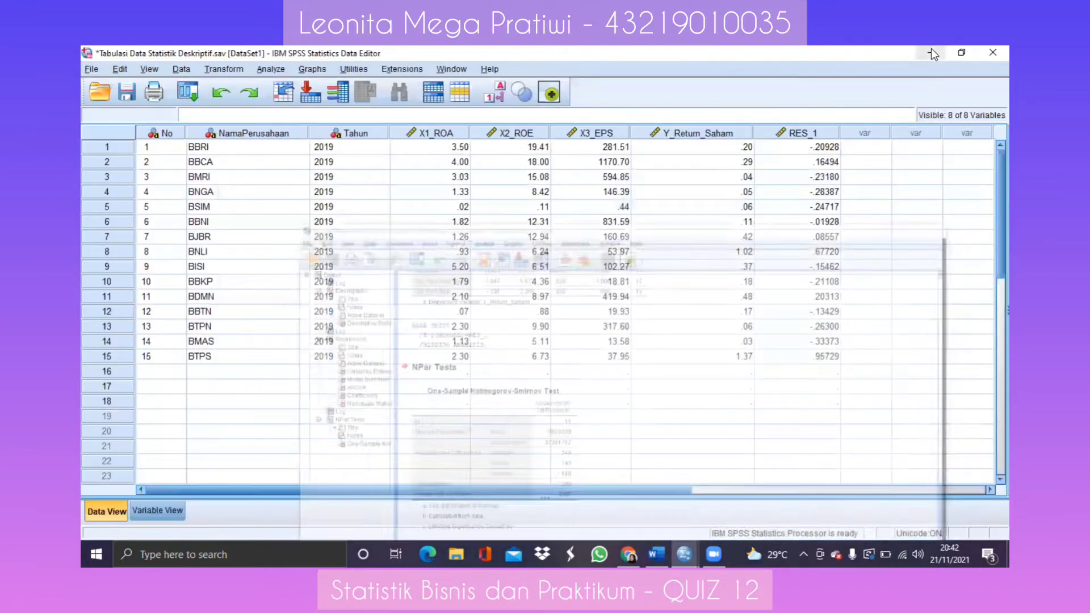
click(91, 68)
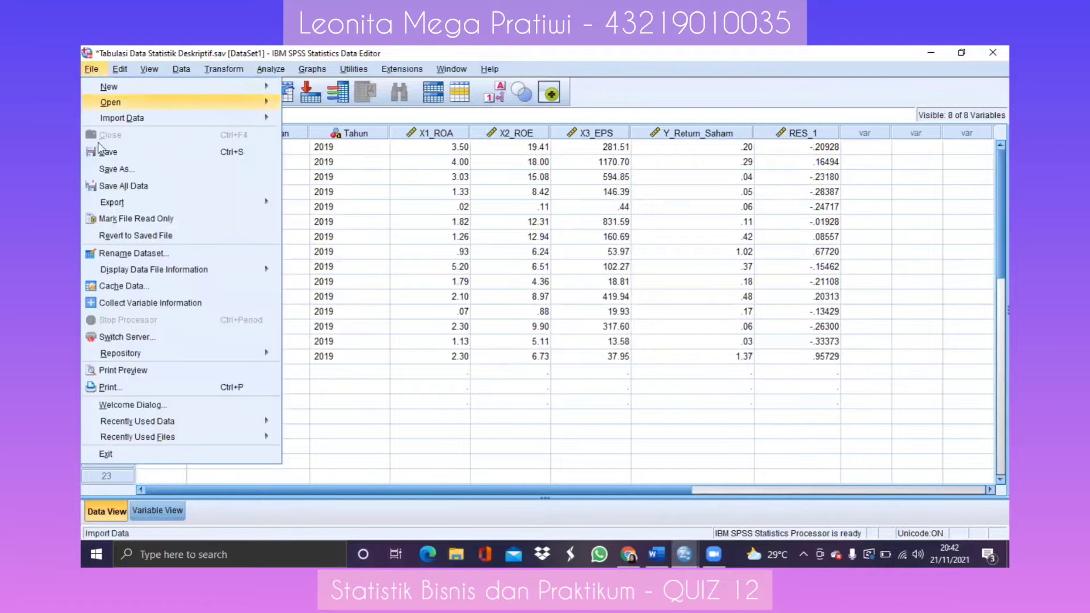
click(113, 169)
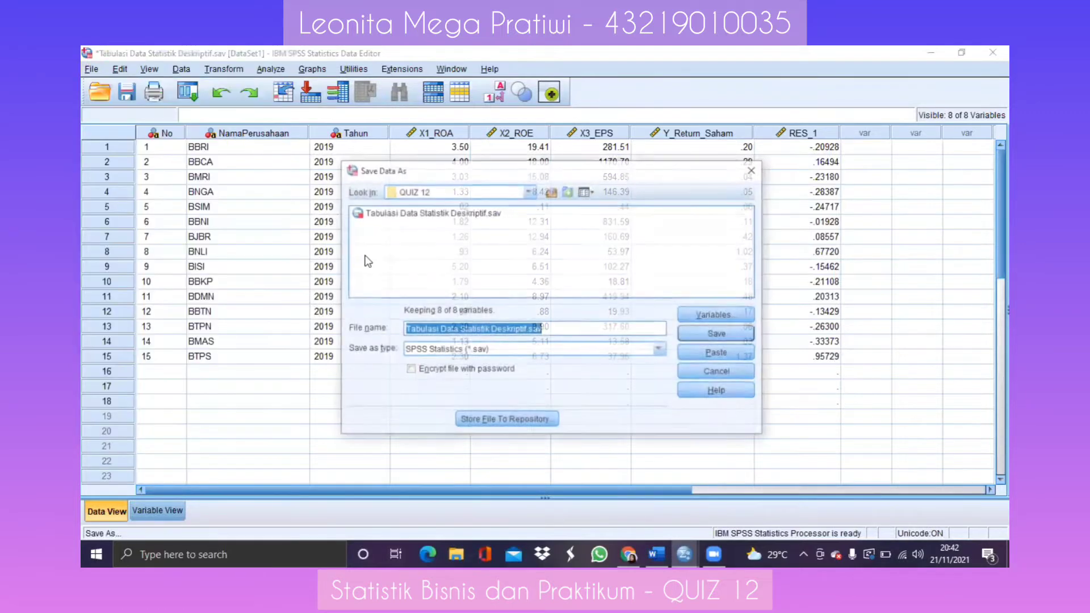
click(550, 335)
key(BackSpace)
key(BackSpace)
key(BackSpace)
key(BackSpace)
key(BackSpace)
key(BackSpace)
key(BackSpace)
key(BackSpace)
key(BackSpace)
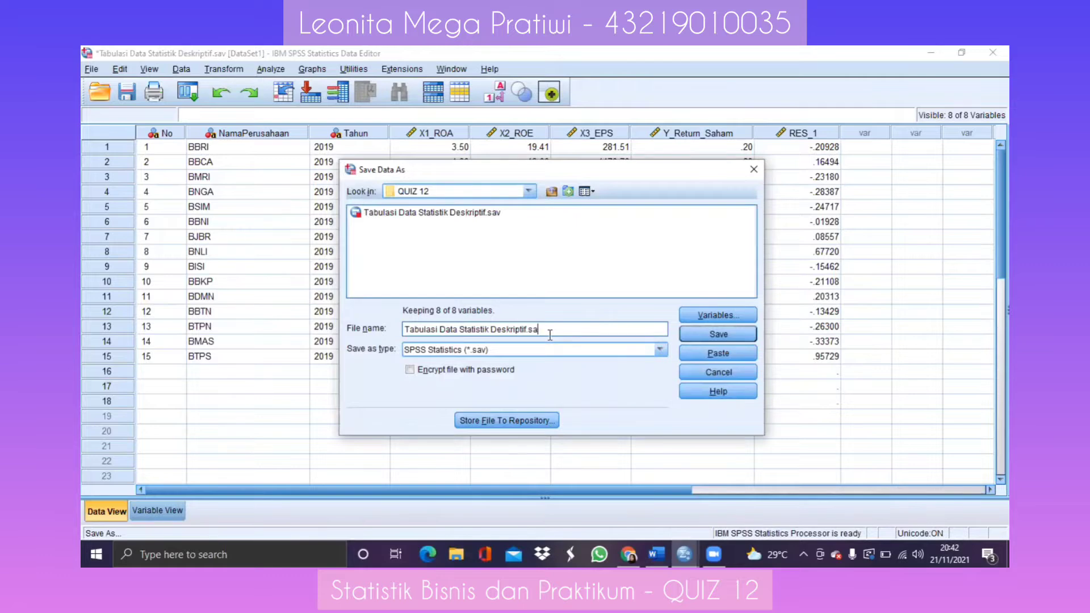
key(BackSpace)
key(BackSpace)
key(BackSpace)
key(BackSpace)
key(BackSpace)
key(BackSpace)
key(BackSpace)
key(BackSpace)
key(BackSpace)
key(BackSpace)
key(BackSpace)
key(BackSpace)
key(BackSpace)
key(BackSpace)
key(BackSpace)
key(BackSpace)
text(Uji Asumsi Klasik Normalitas)
click(706, 333)
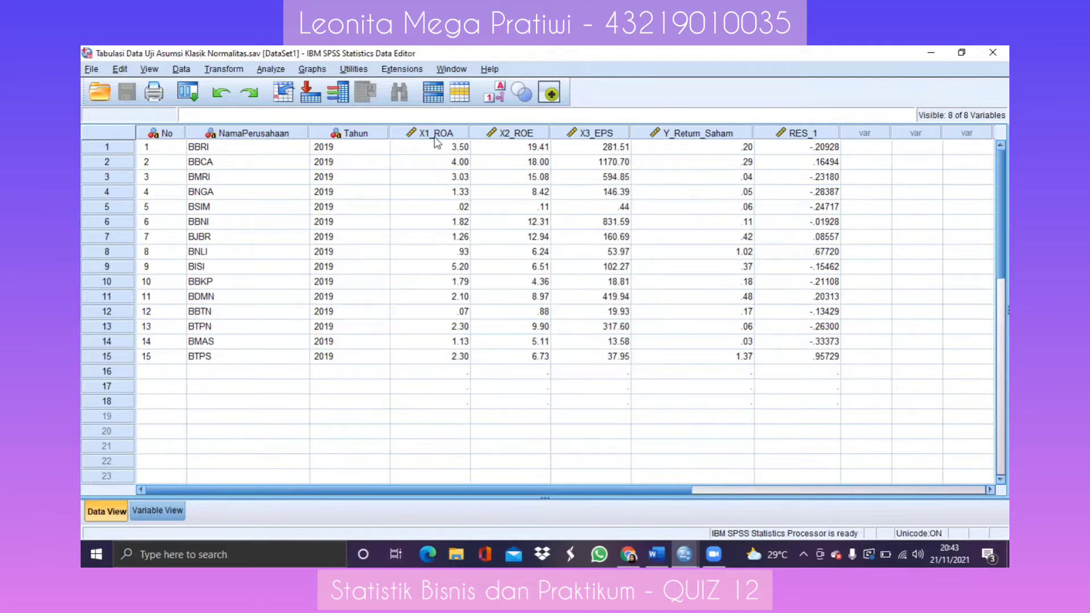
Step: Delete the RES_1 residual variable from the dataset and check the remaining variable definitions
click(795, 134)
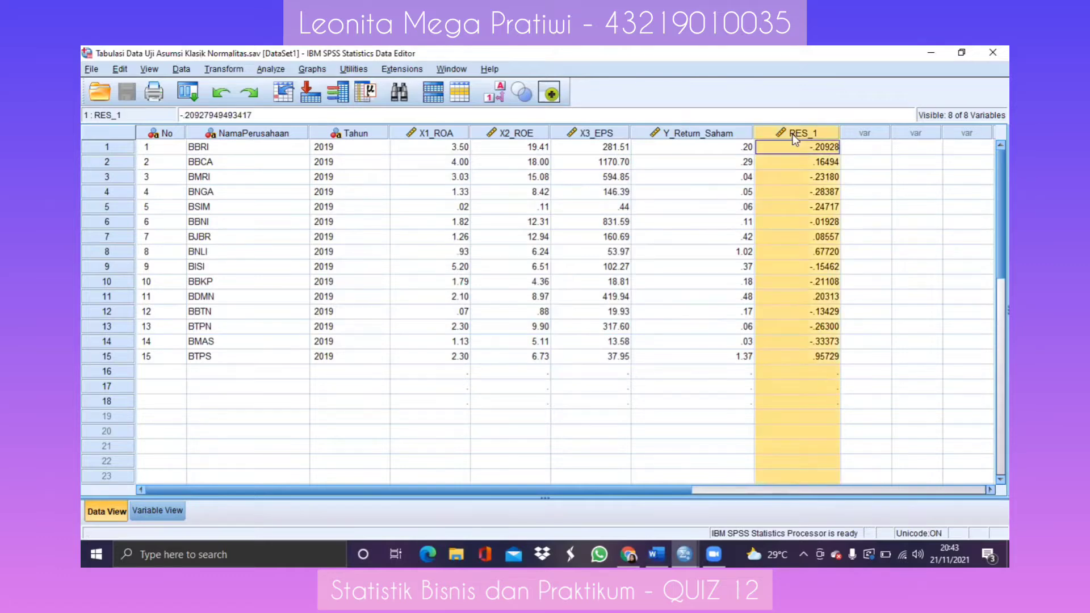
key(Delete)
click(158, 509)
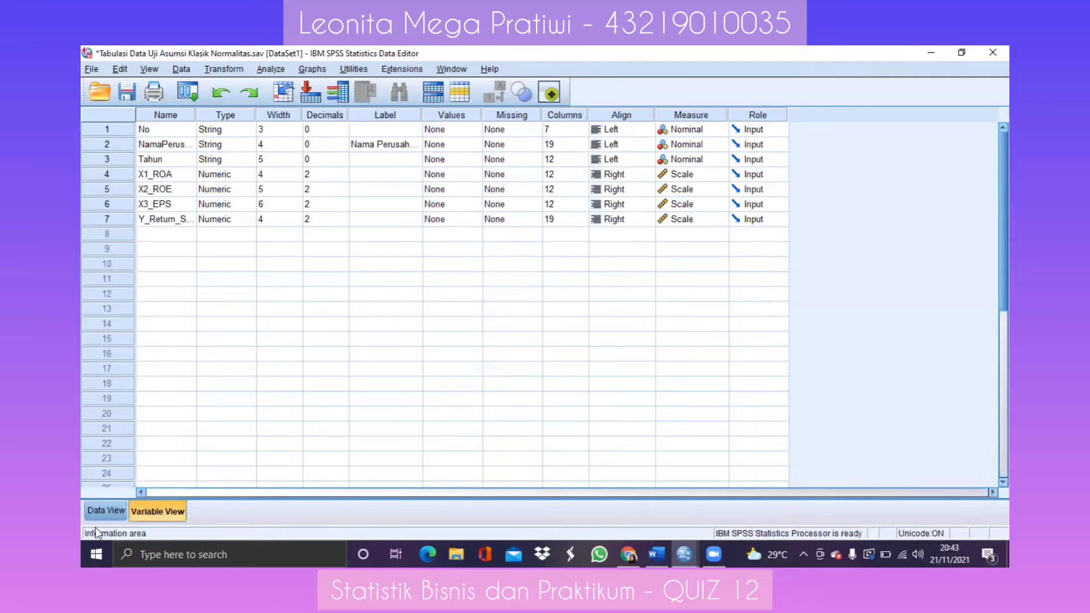
click(100, 511)
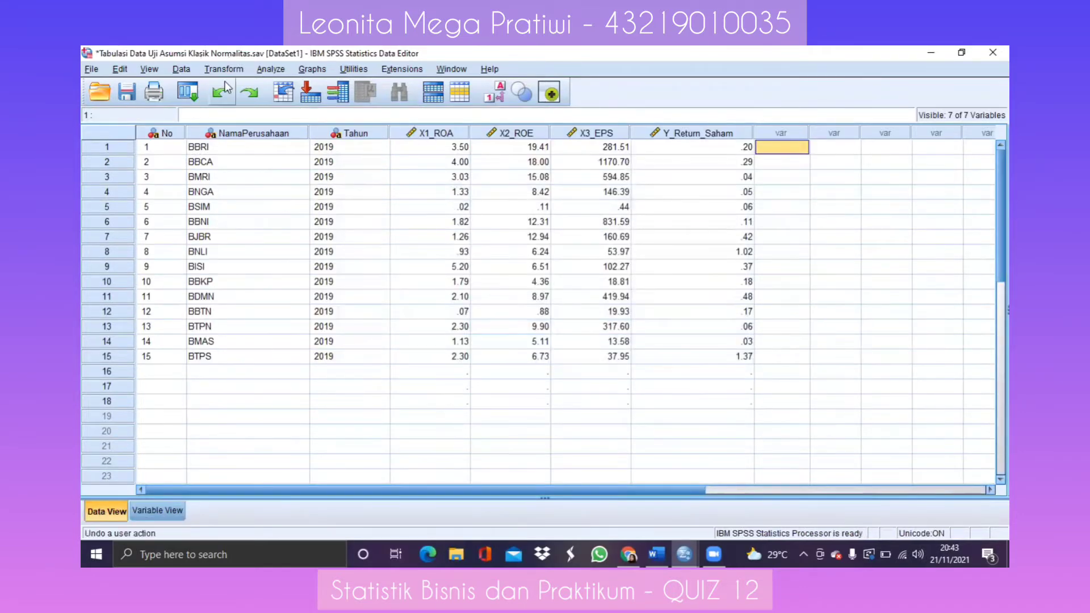
Step: Set up a linear regression with X1_ROA, X2_ROE and X3_EPS as independent variables and Y_Return_Saham as the dependent variable
click(259, 66)
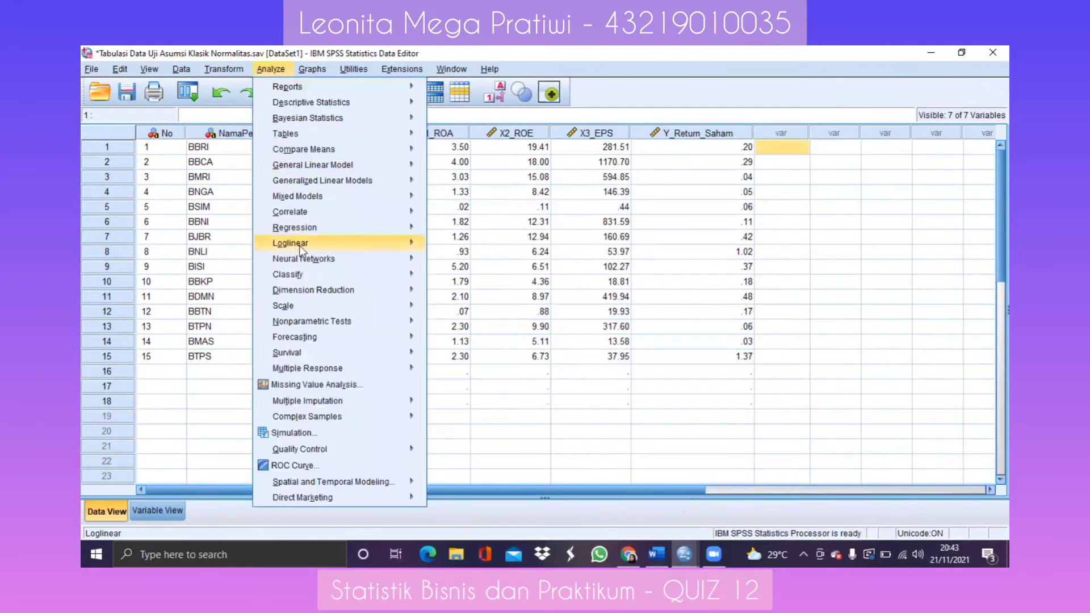
mouse_move(299, 246)
mouse_move(299, 227)
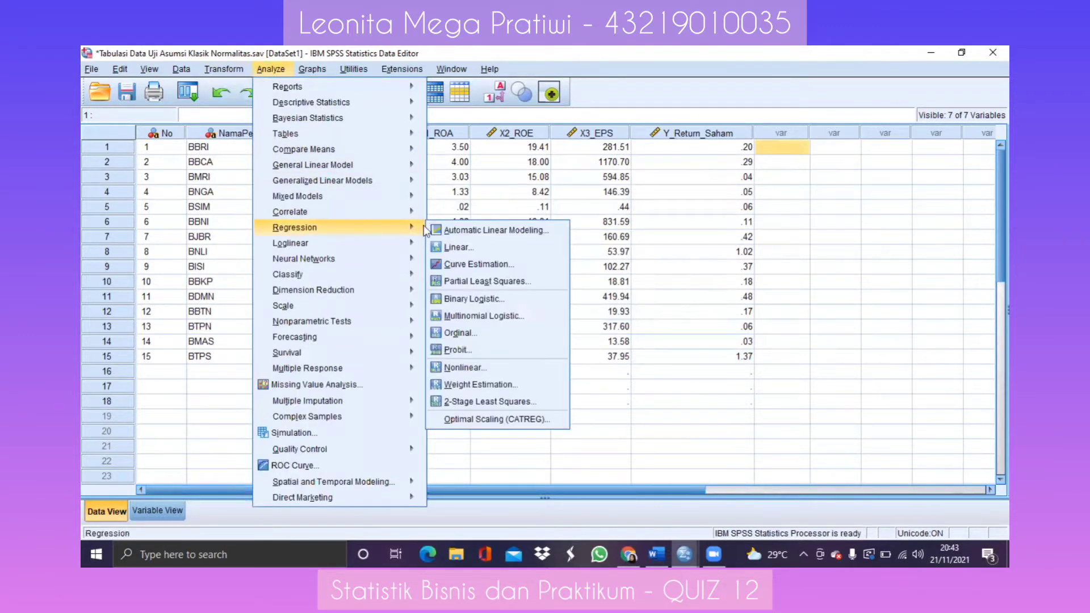
click(476, 249)
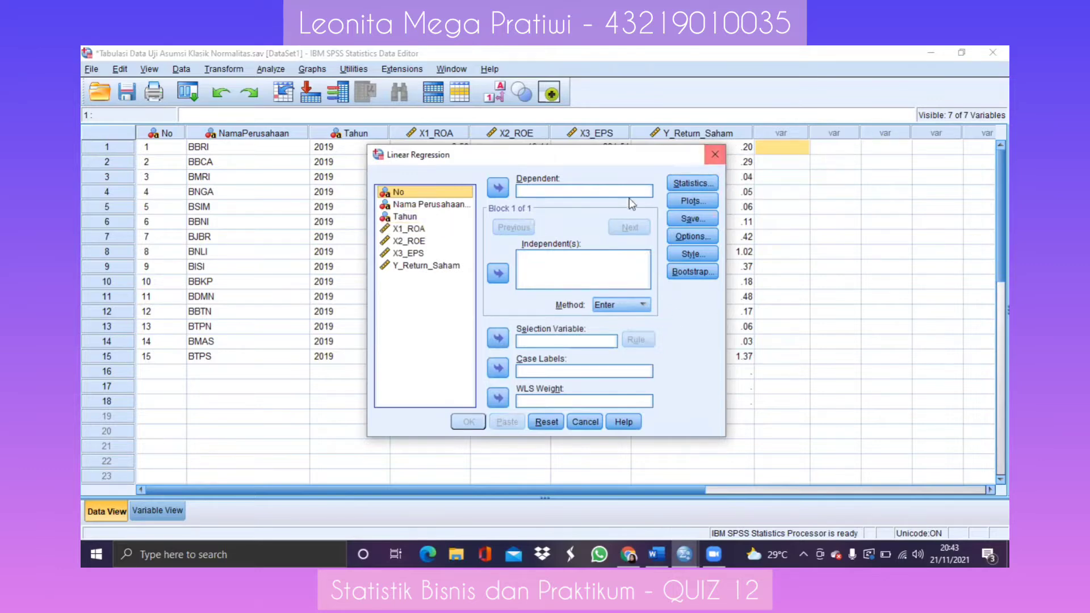
ctrl+click(412, 230)
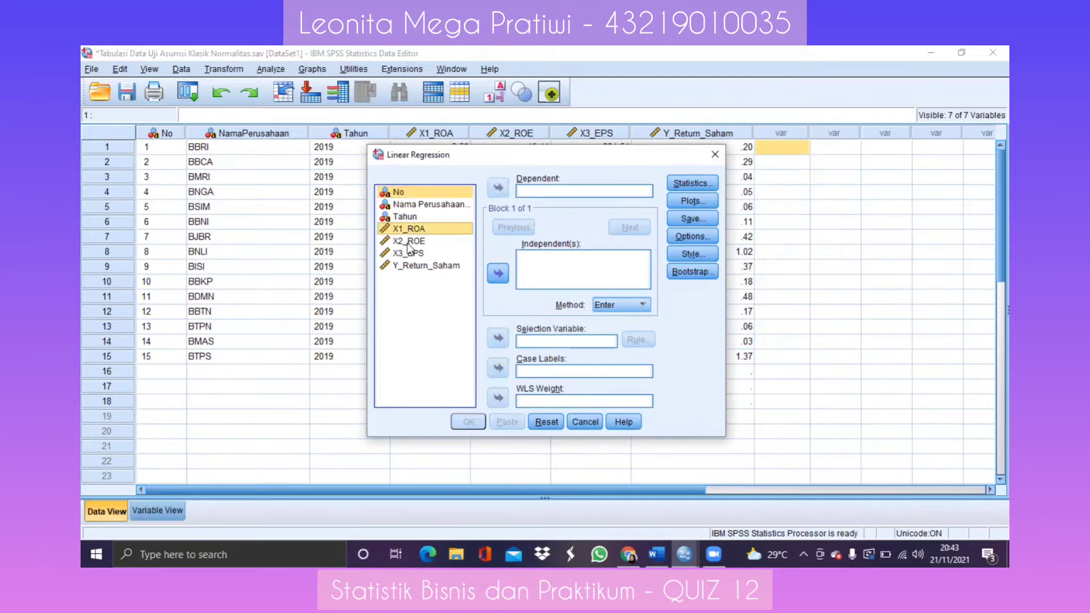
click(408, 254)
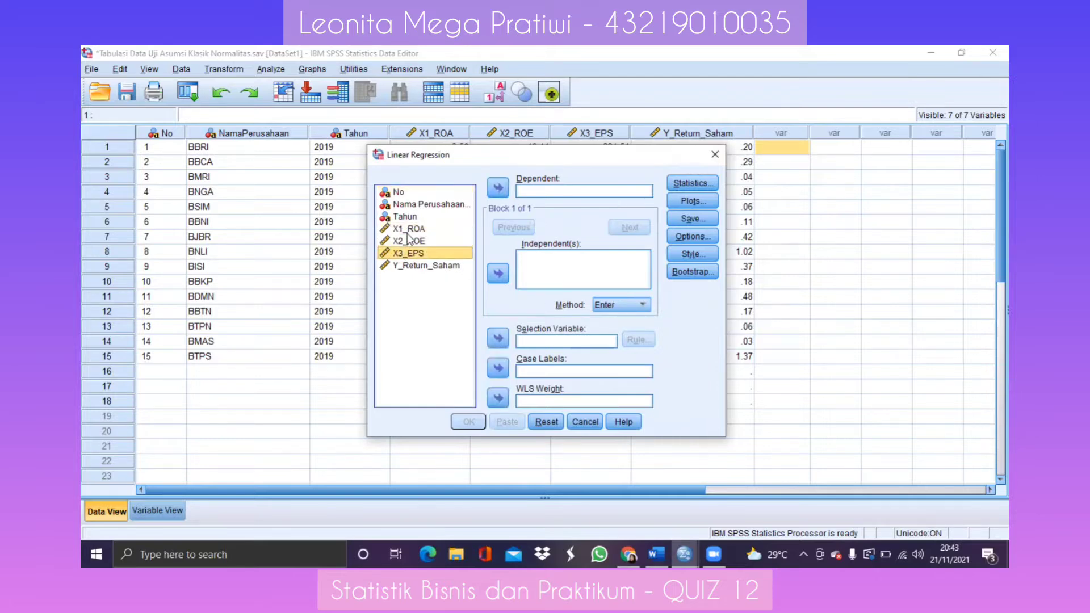
ctrl+click(411, 229)
ctrl+click(408, 241)
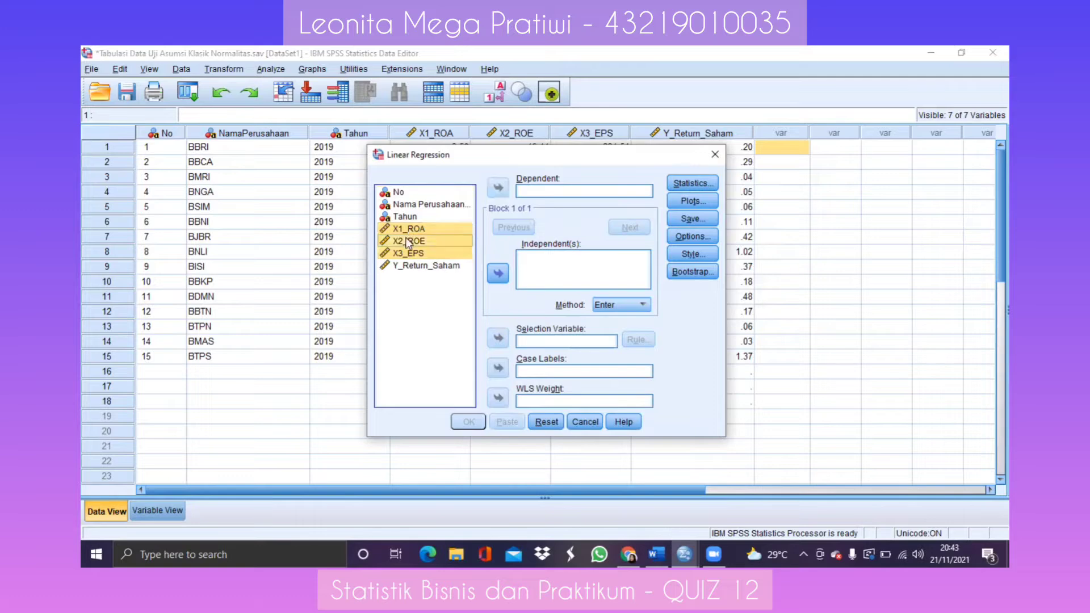
click(494, 274)
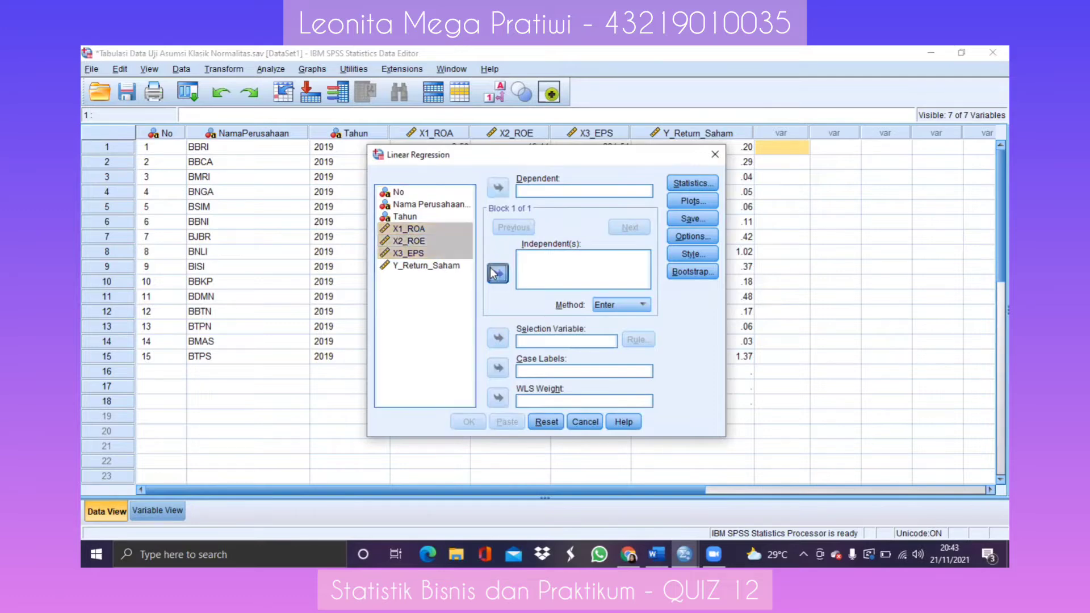
click(435, 266)
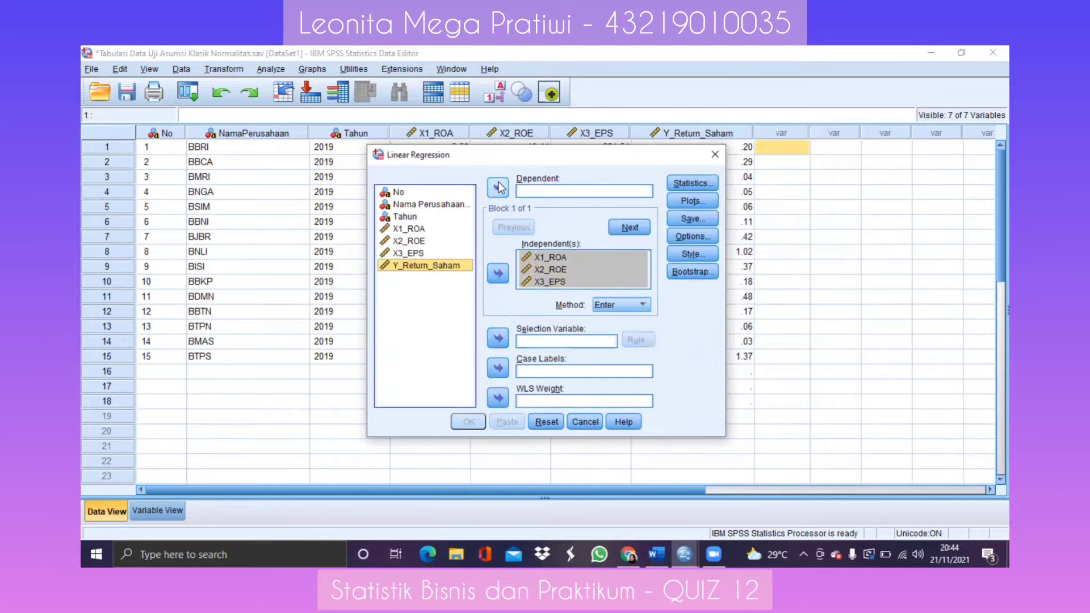
click(498, 187)
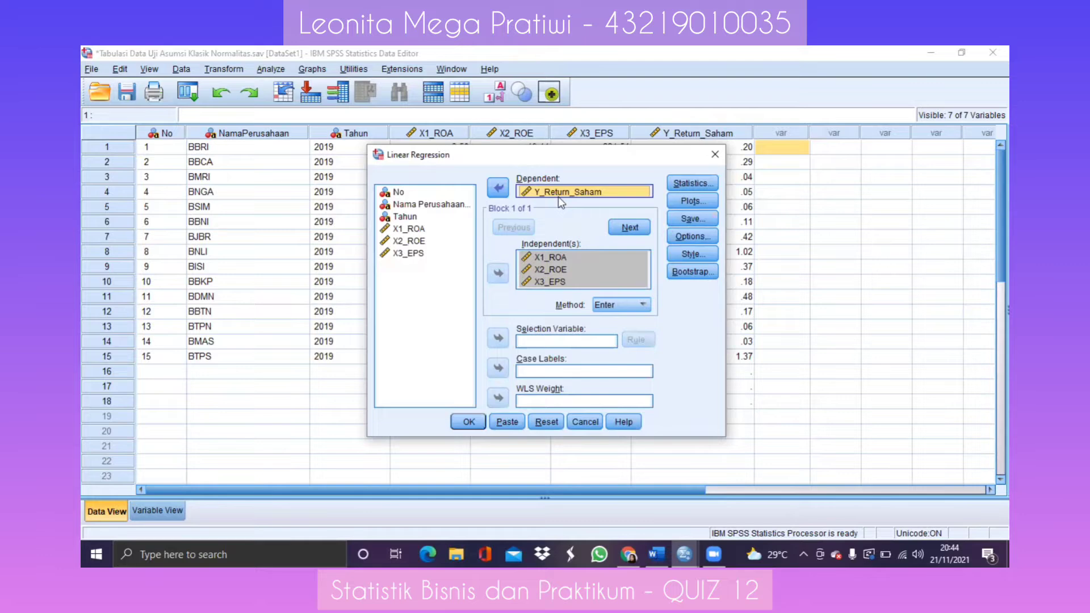
Step: Keep only Estimates and Model fit statistics, add a scatterplot of *SRESID on Y against *ZPRED on X, and run the regression
click(696, 183)
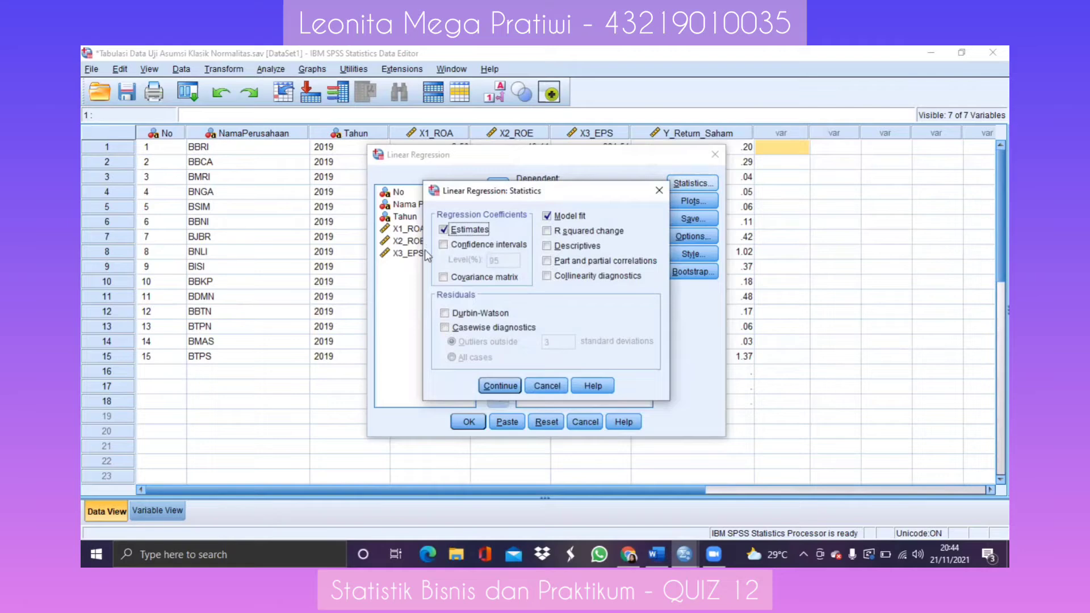
click(500, 388)
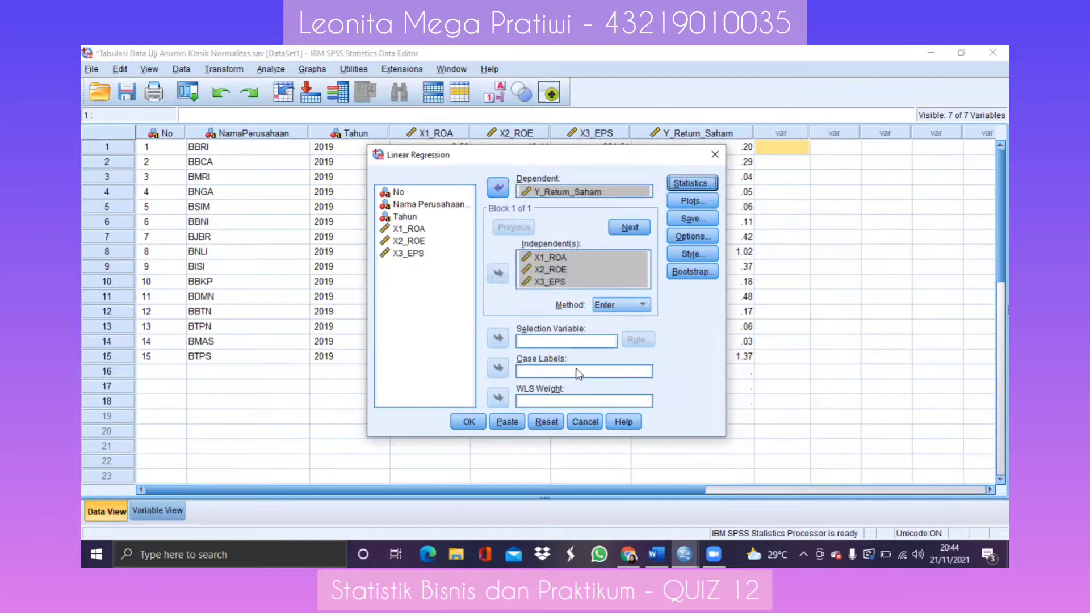
click(691, 201)
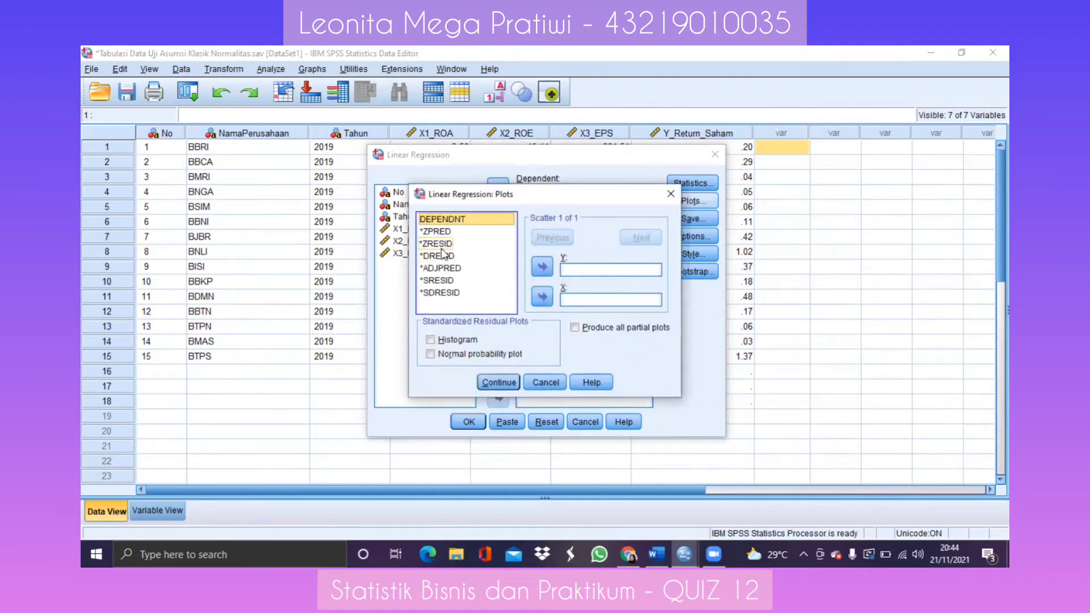
click(440, 281)
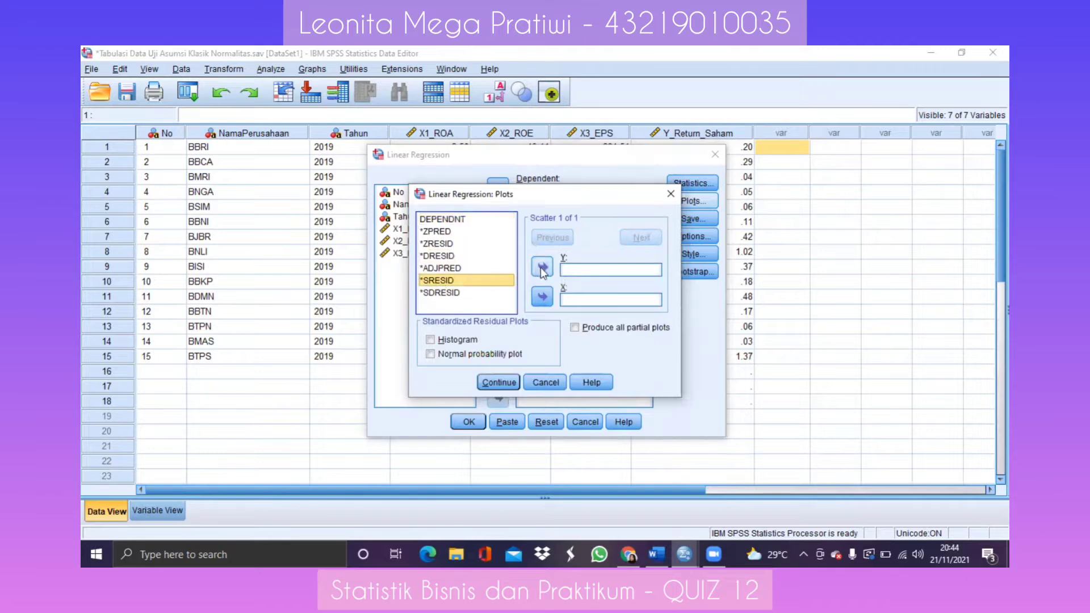
click(542, 266)
click(437, 232)
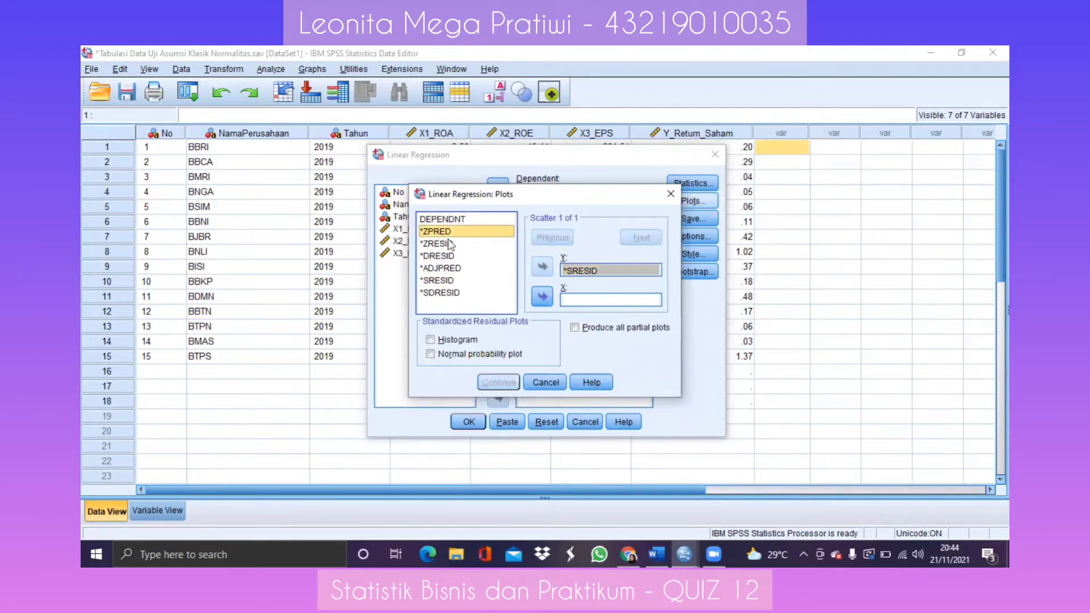
click(541, 297)
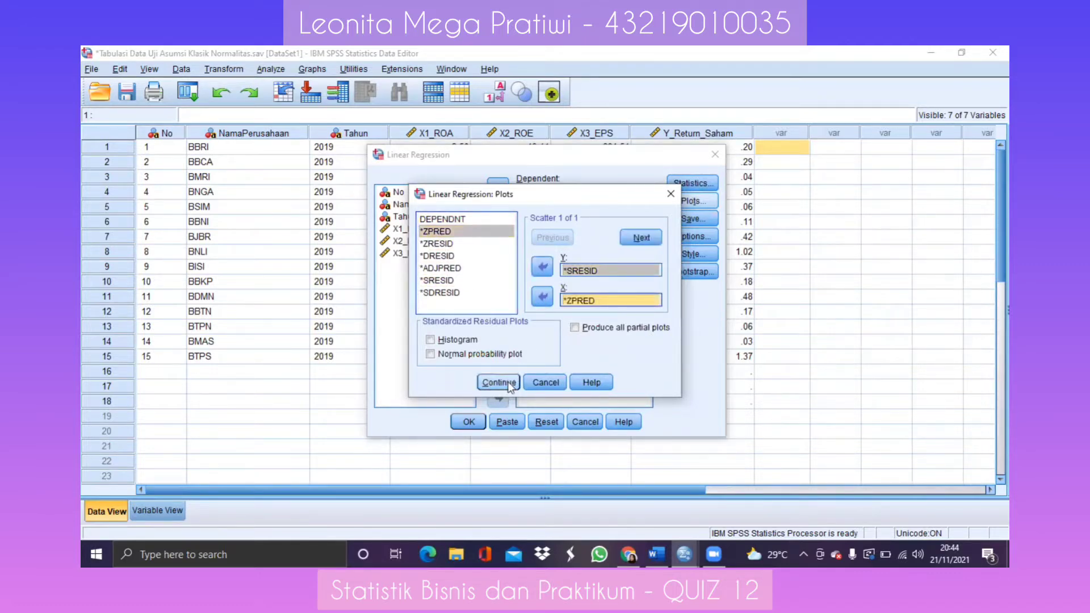
click(494, 383)
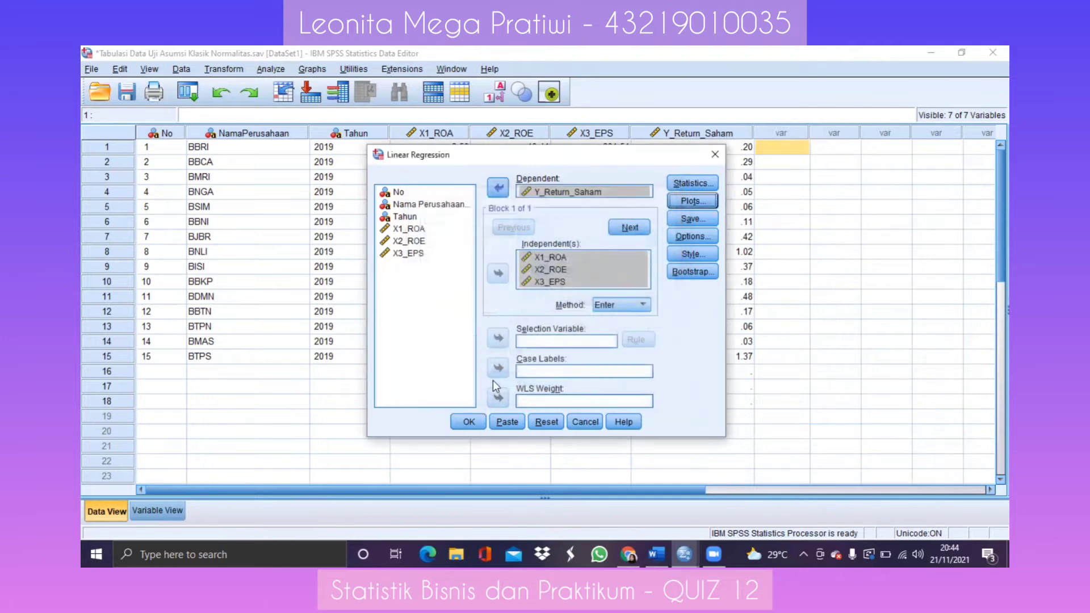
click(468, 423)
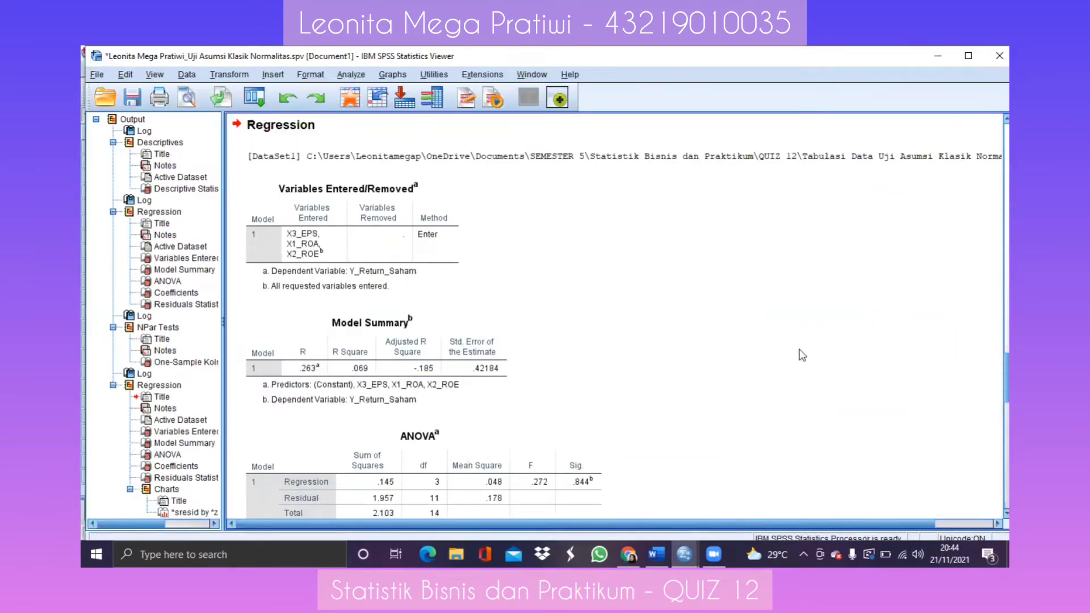
Step: Look through the new regression output, from the model summary and ANOVA tables to the residuals scatterplot
scroll(616, 318, down, 15)
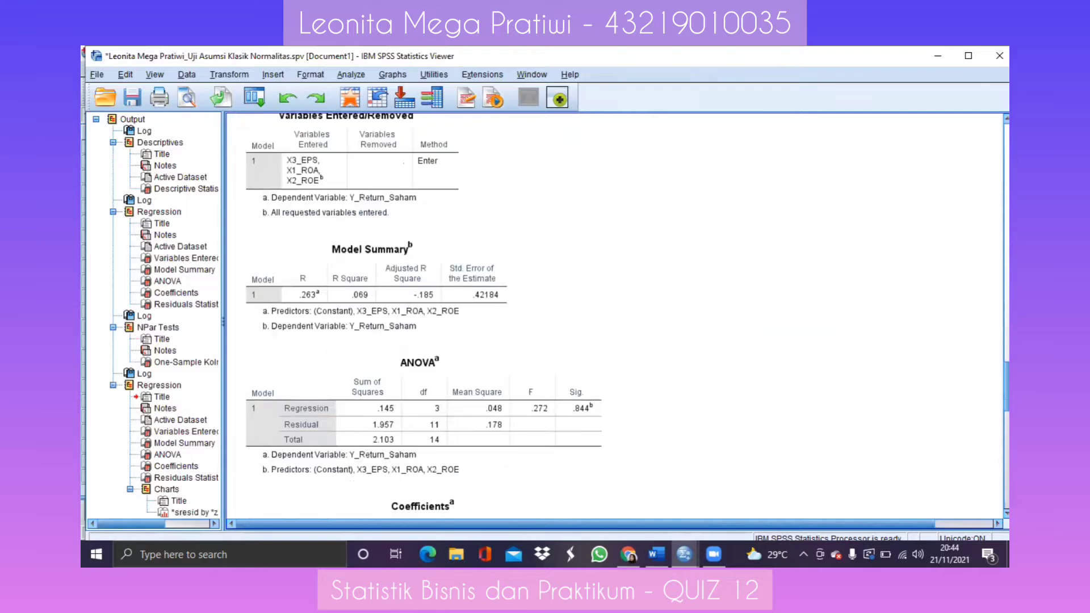
scroll(616, 318, up, 15)
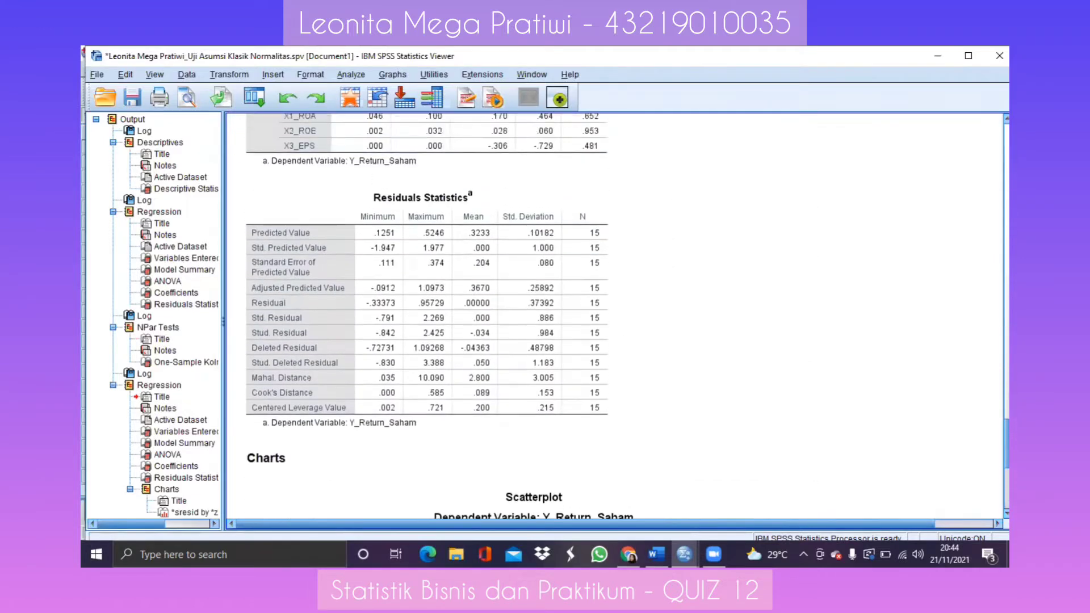
scroll(616, 318, down, 3)
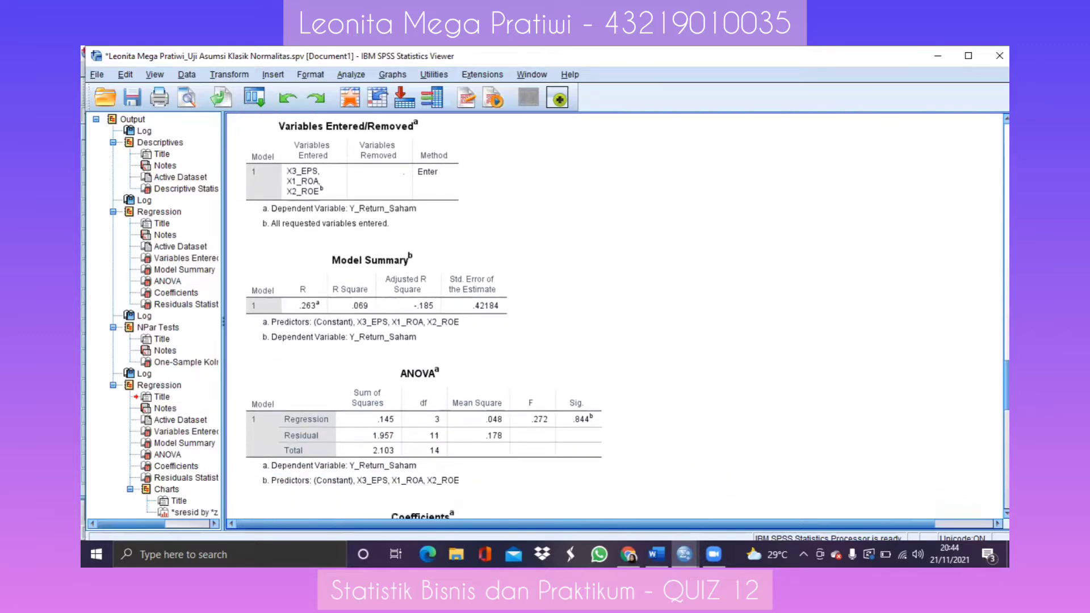
scroll(616, 318, down, 13)
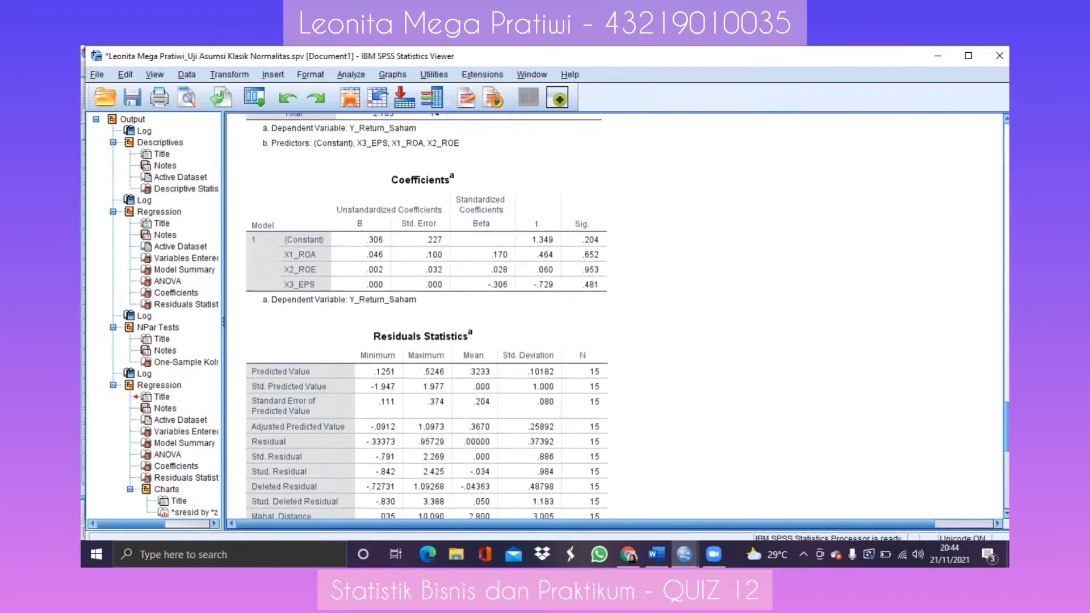
scroll(616, 318, down, 3)
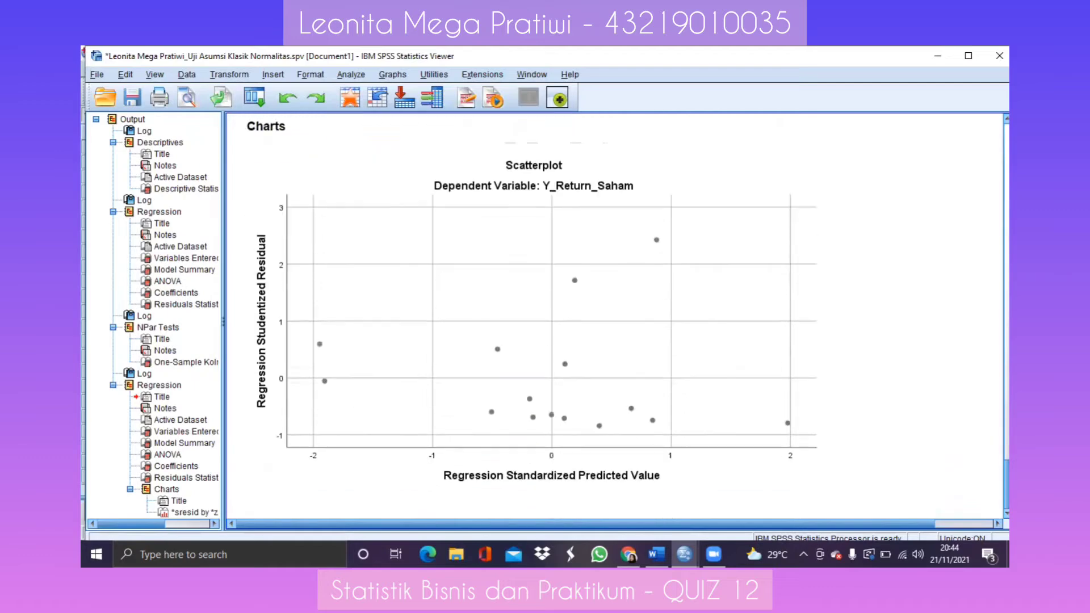
scroll(616, 318, up, 16)
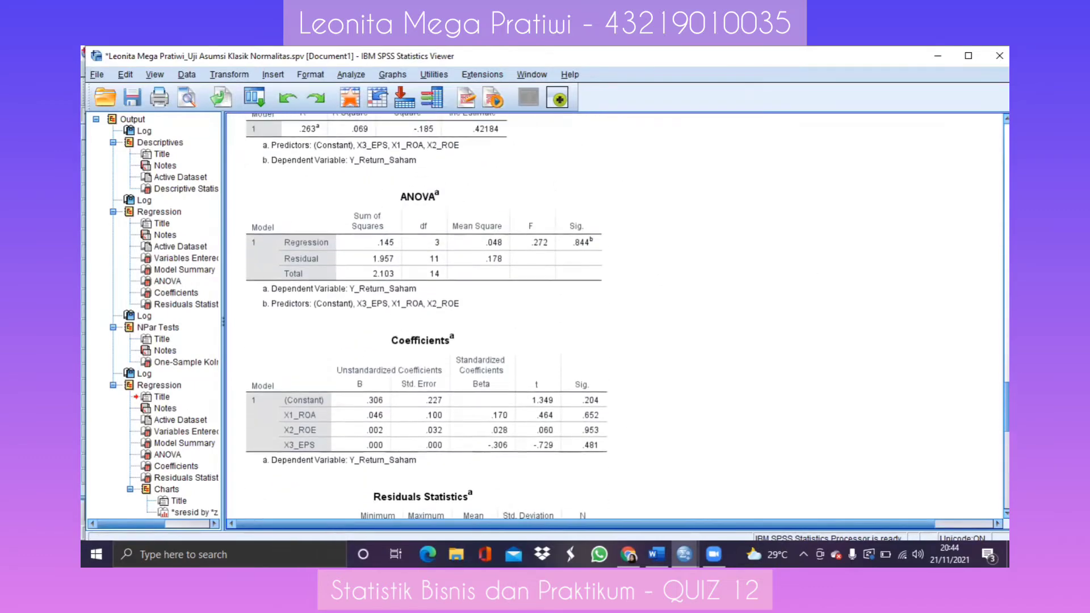
scroll(616, 318, down, 10)
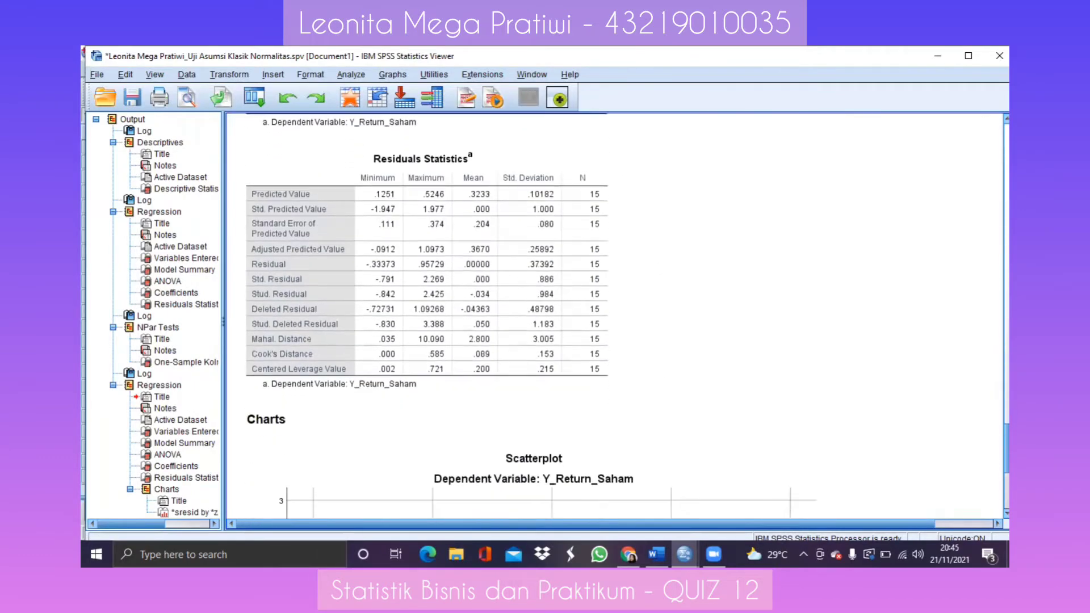
scroll(616, 318, up, 5)
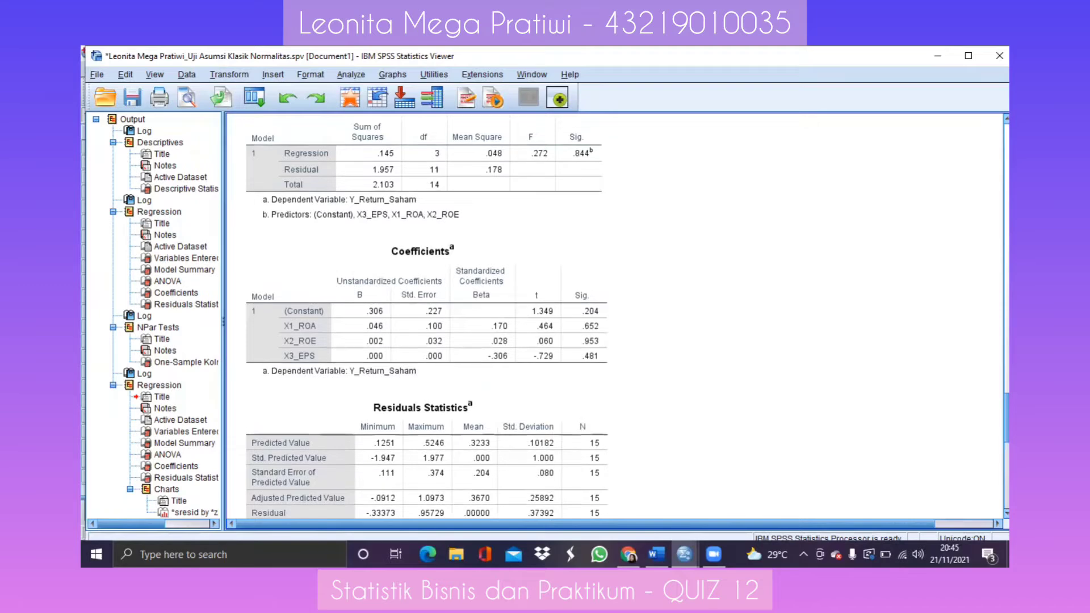
scroll(768, 403, down, 1)
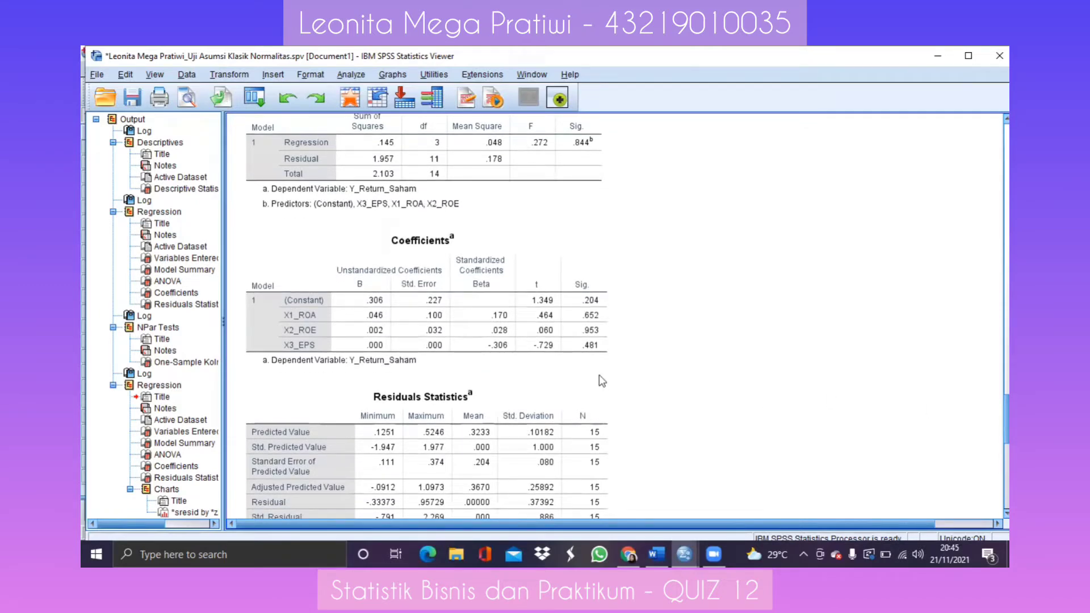
Step: Examine the Sig. values of the independent variables in the new regression's Coefficients table
click(443, 318)
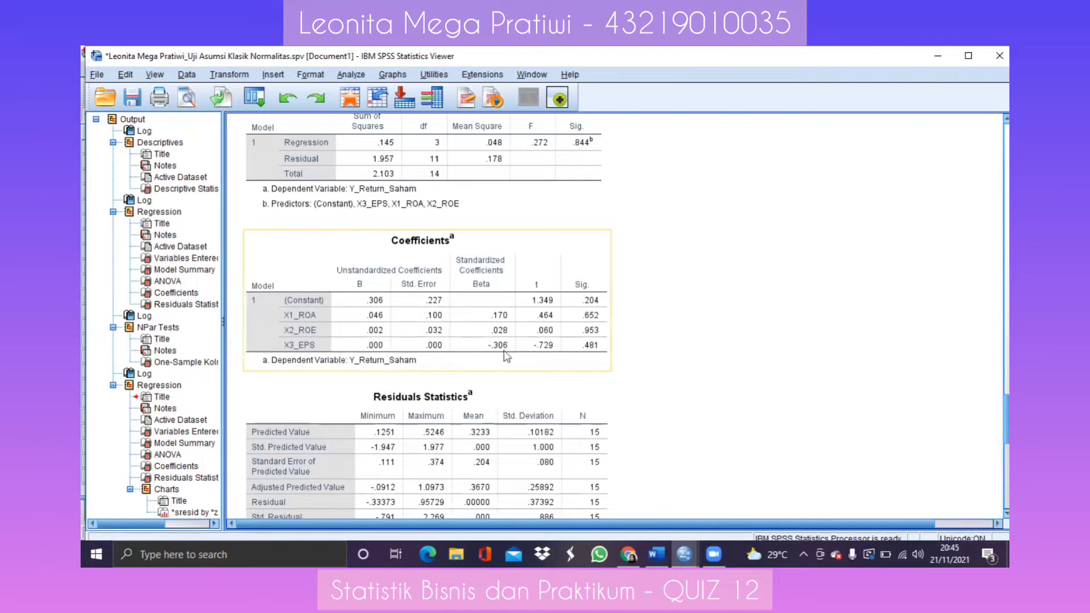
click(801, 393)
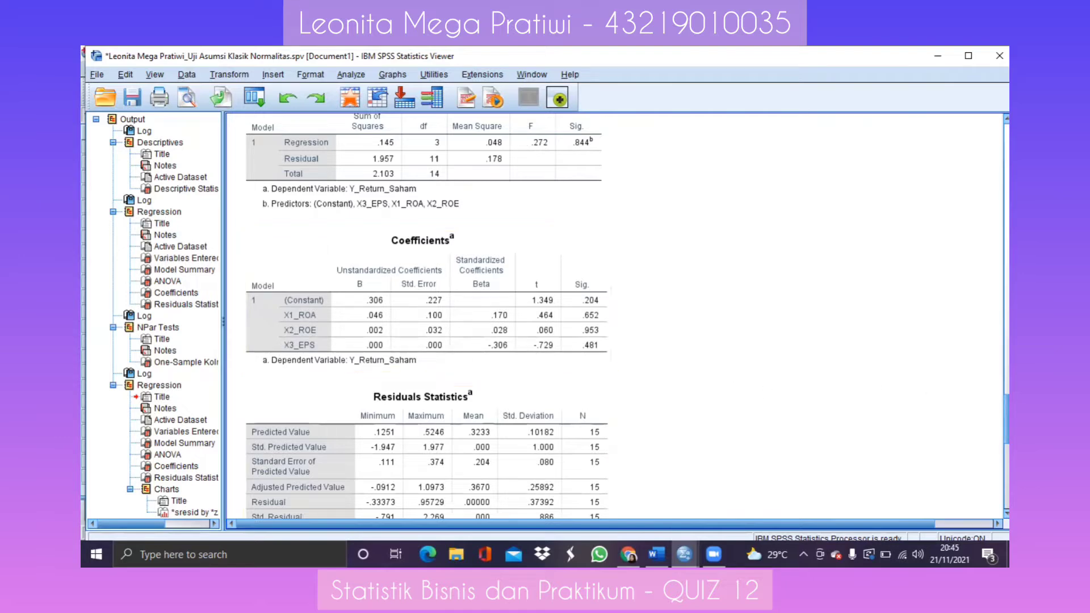
scroll(616, 315, down, 10)
scroll(625, 313, up, 8)
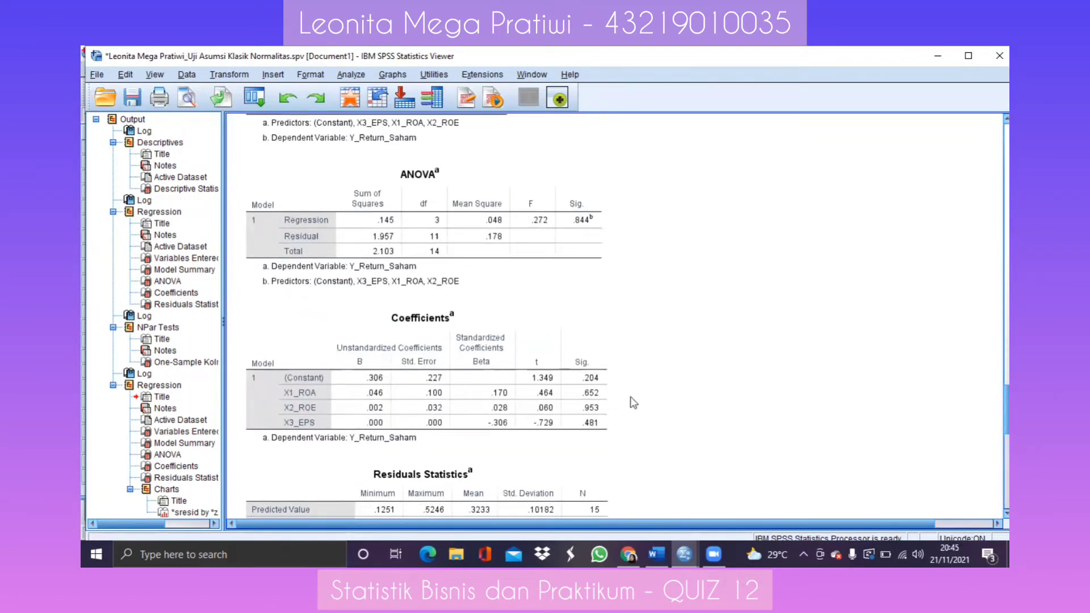
click(607, 404)
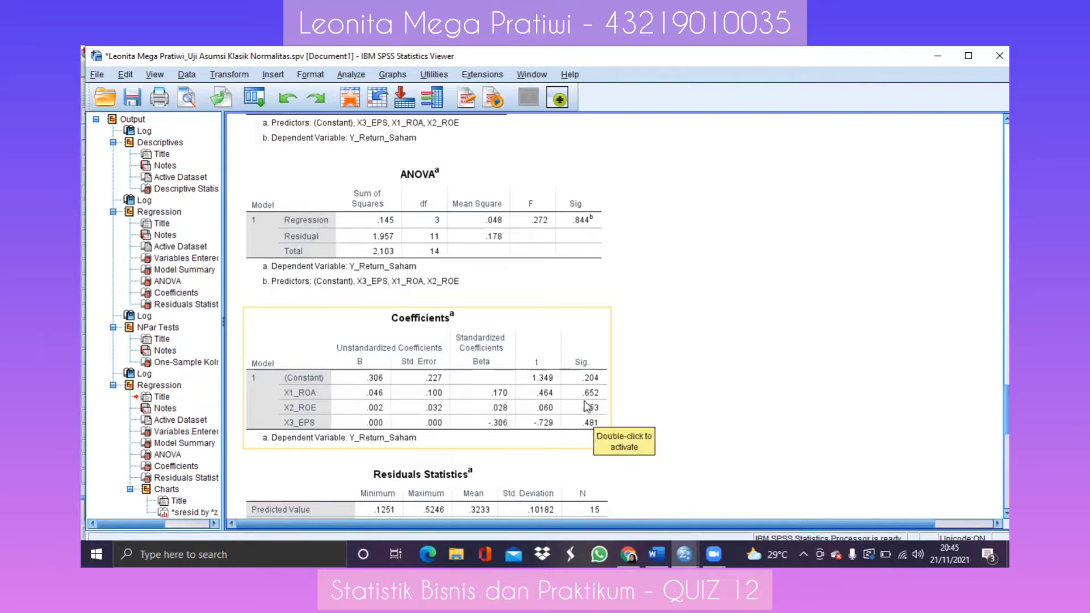
click(643, 415)
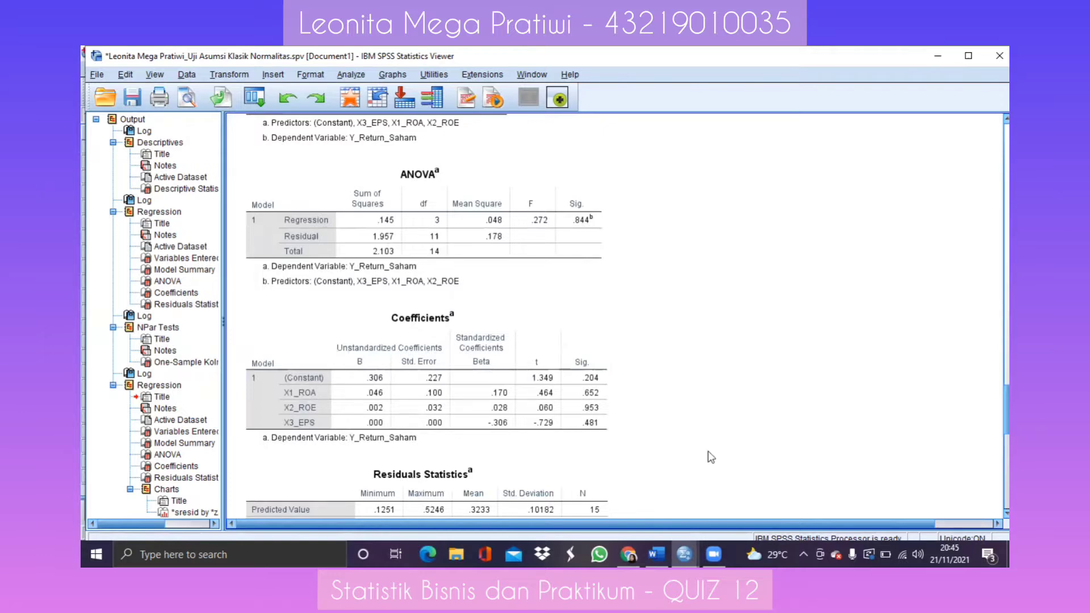
click(583, 379)
click(550, 271)
Step: Open Compute Variable for defining a new transformed variable
click(238, 77)
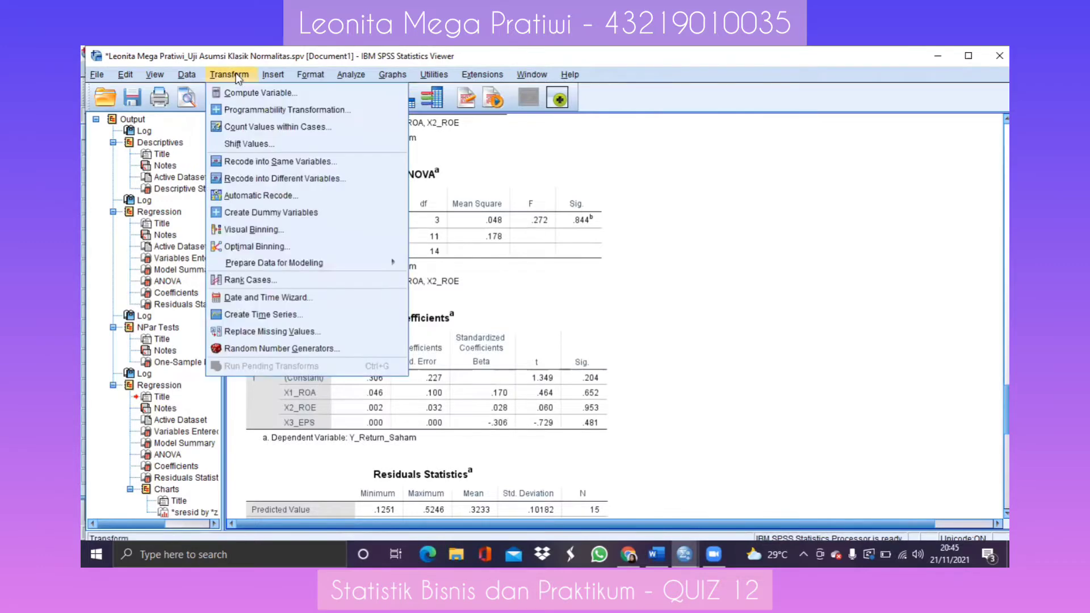
click(240, 94)
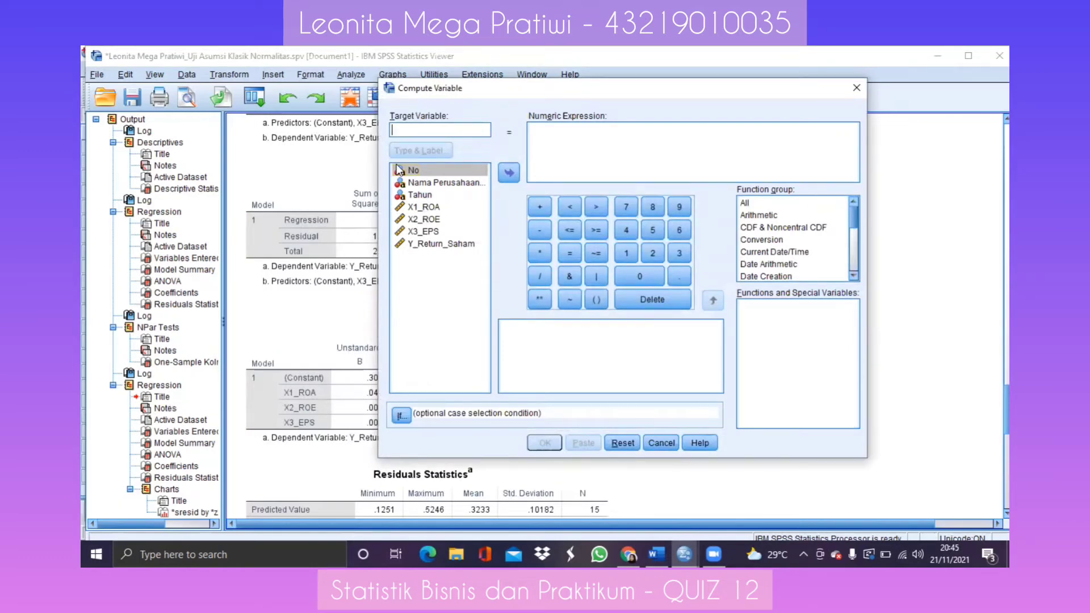
text(ABS)
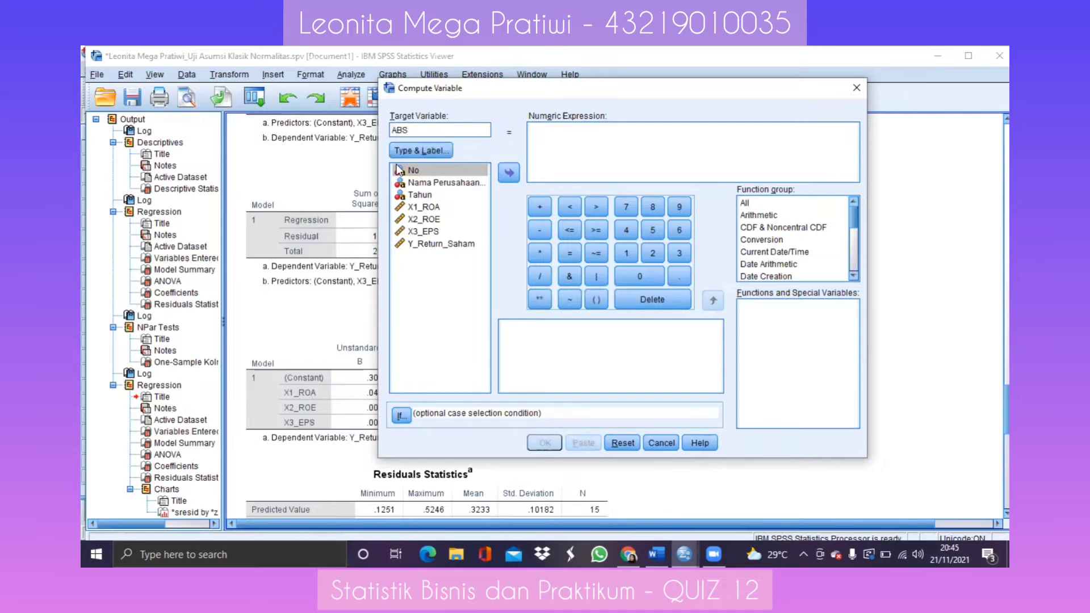
text(_RES)
key(BackSpace)
key(BackSpace)
key(BackSpace)
key(BackSpace)
key(BackSpace)
key(BackSpace)
key(BackSpace)
Step: Name the target variable of the computation Ln_EPS
text(Ln)
click(428, 231)
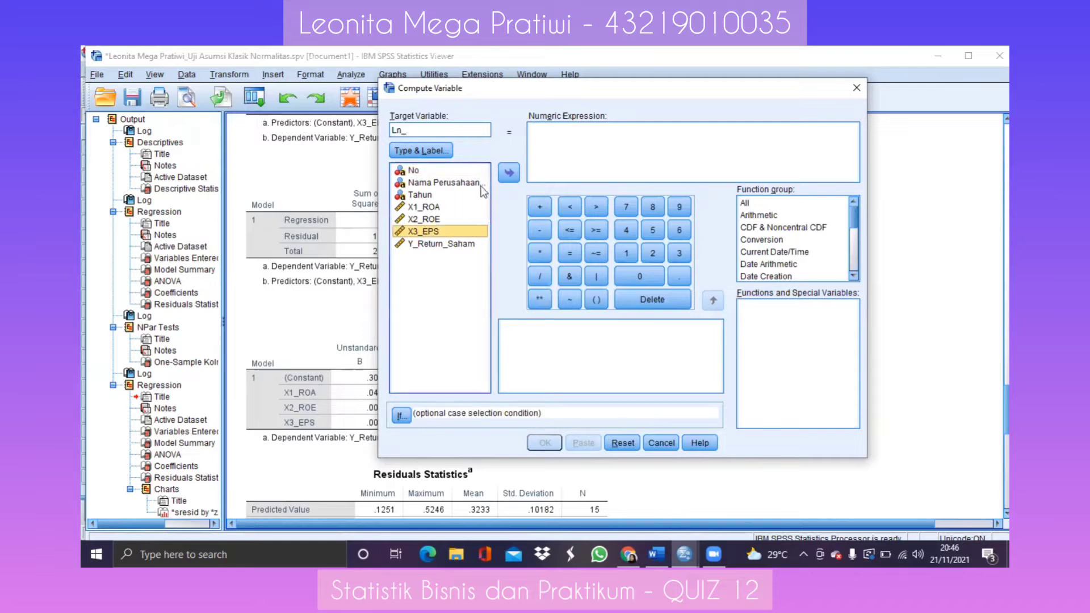
click(447, 129)
text(Ln_)
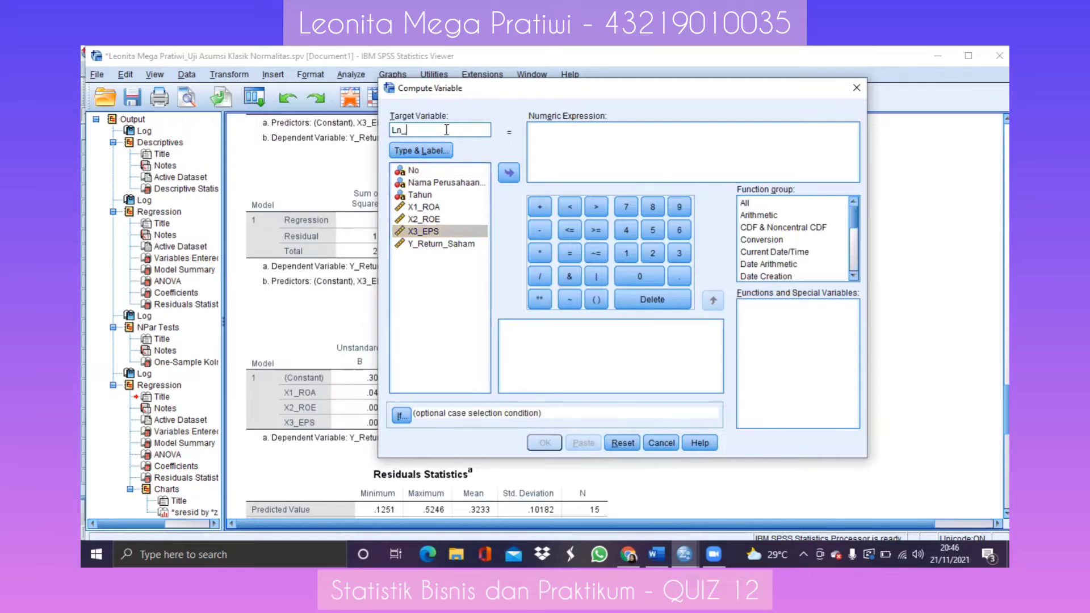
text(EPS)
click(581, 128)
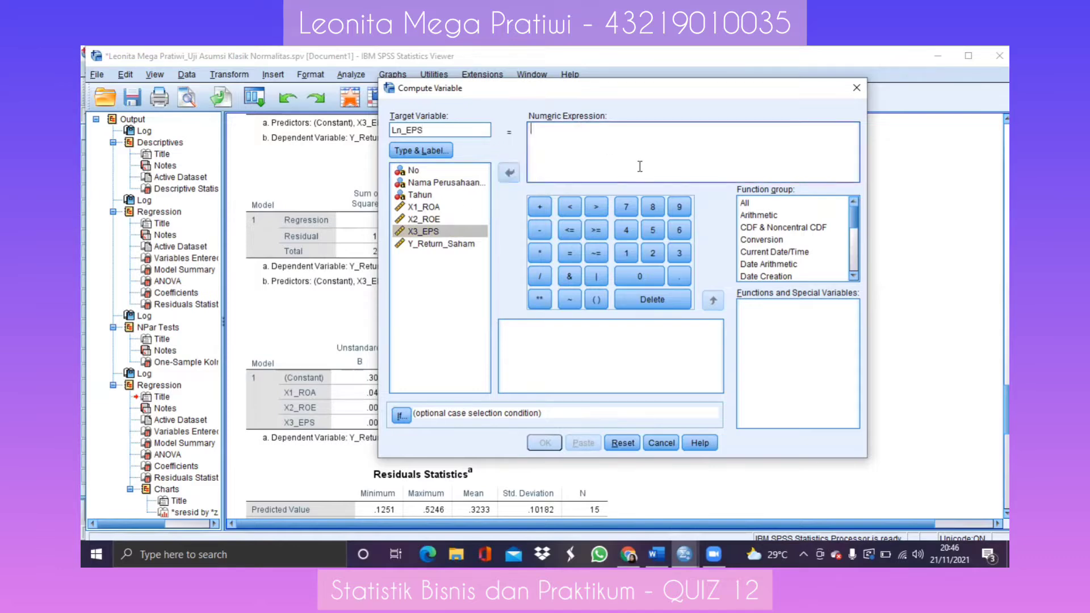
Step: Define the numeric expression as the arithmetic function LN(X3_EPS) and run the computation
click(757, 216)
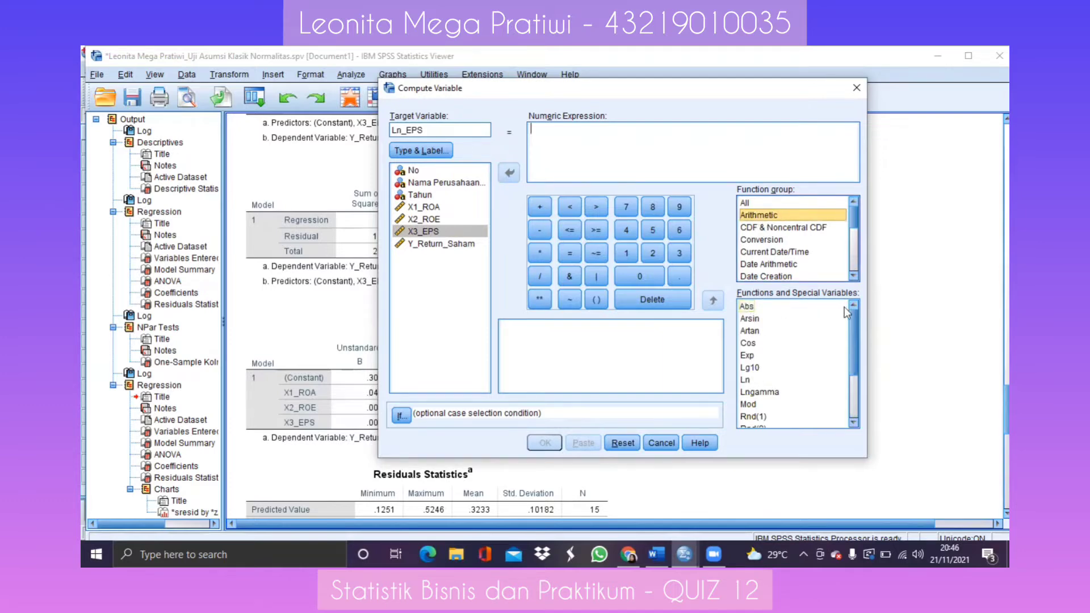
double_click(745, 380)
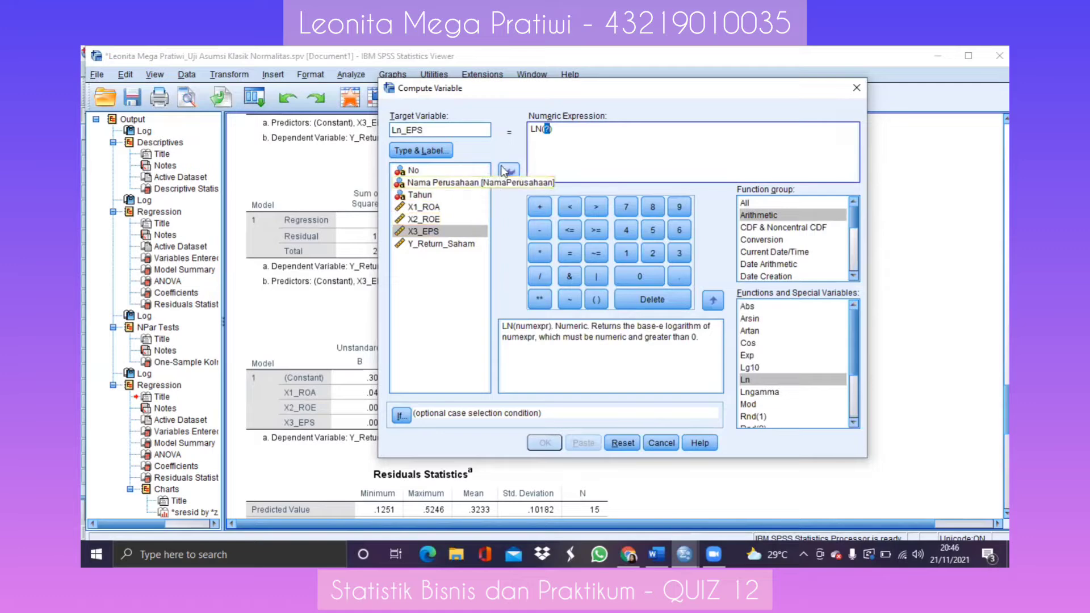
click(469, 231)
click(509, 173)
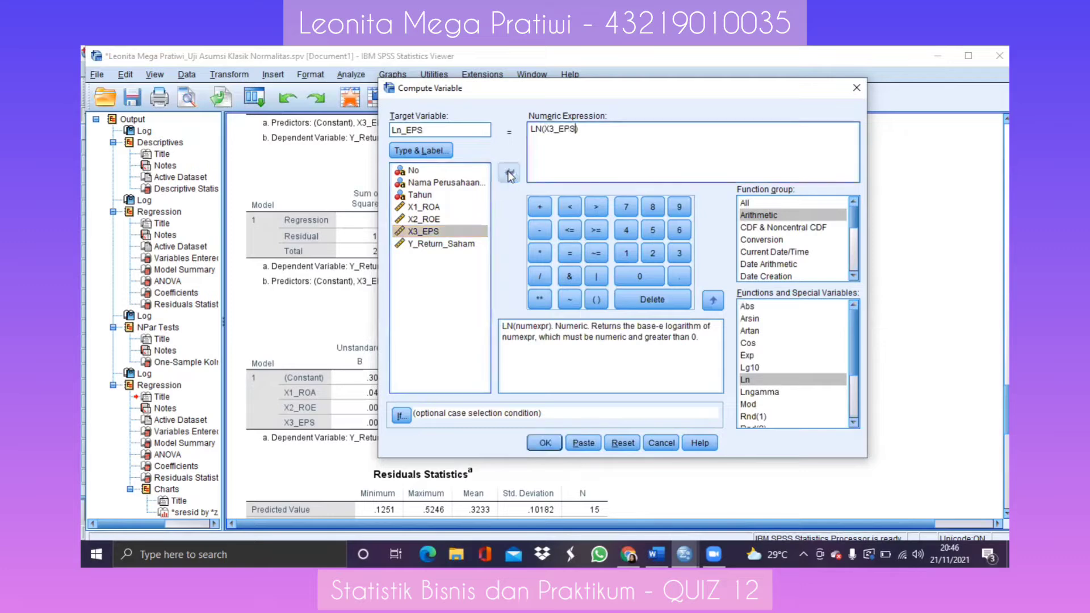
click(545, 444)
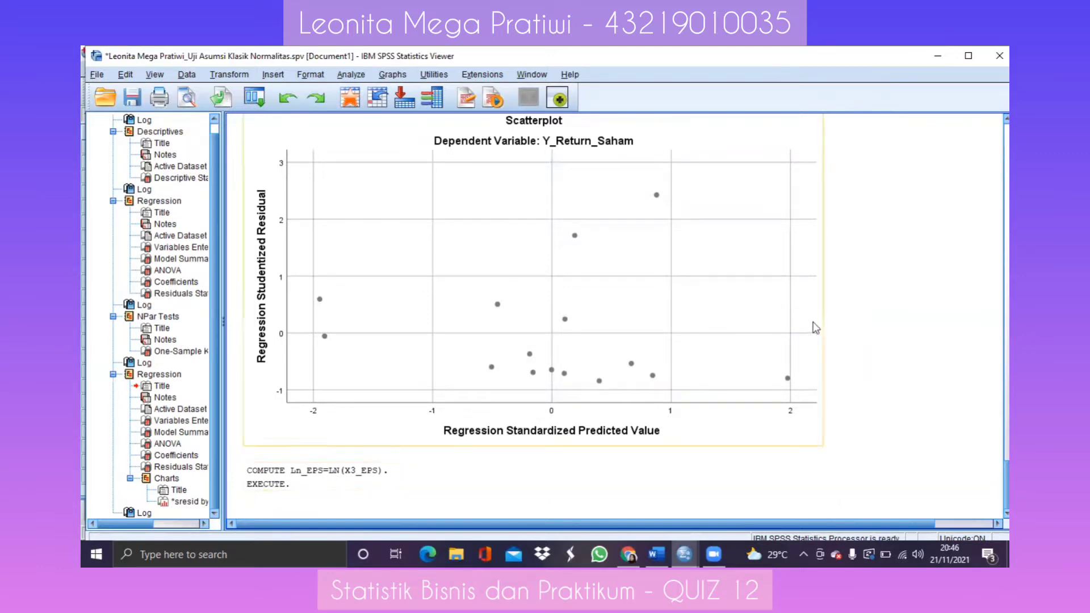
Step: Return to the data set, open Linear Regression and reset all of its earlier settings
click(925, 53)
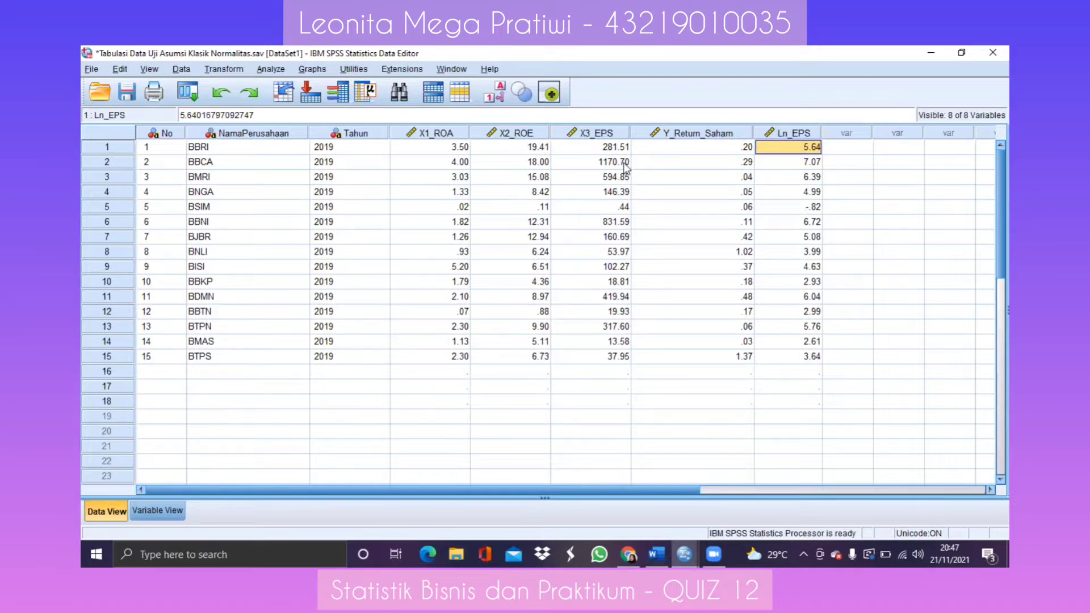
click(272, 70)
mouse_move(288, 231)
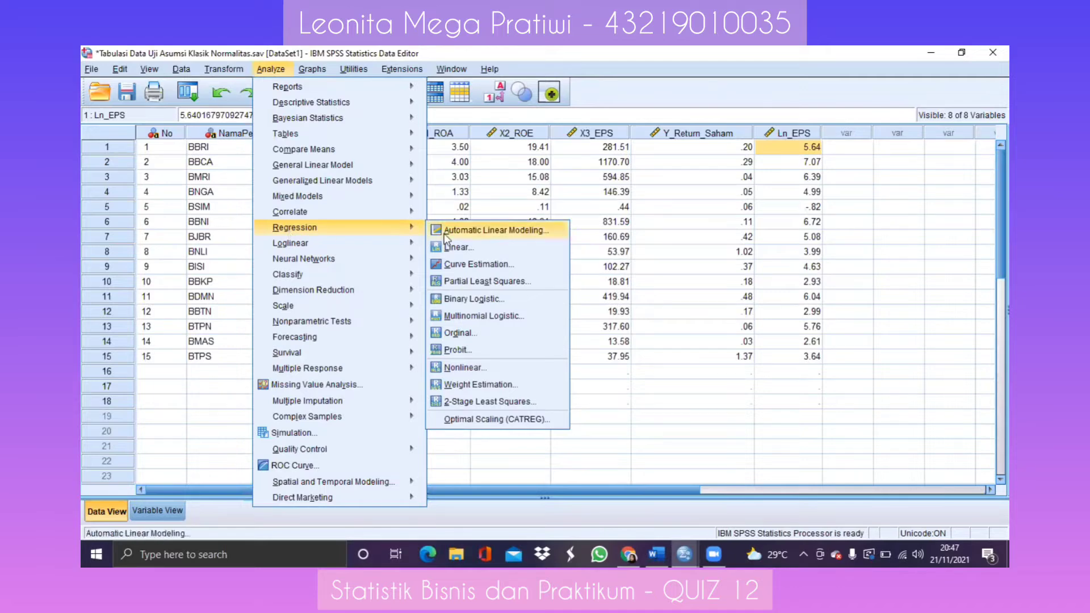
click(459, 247)
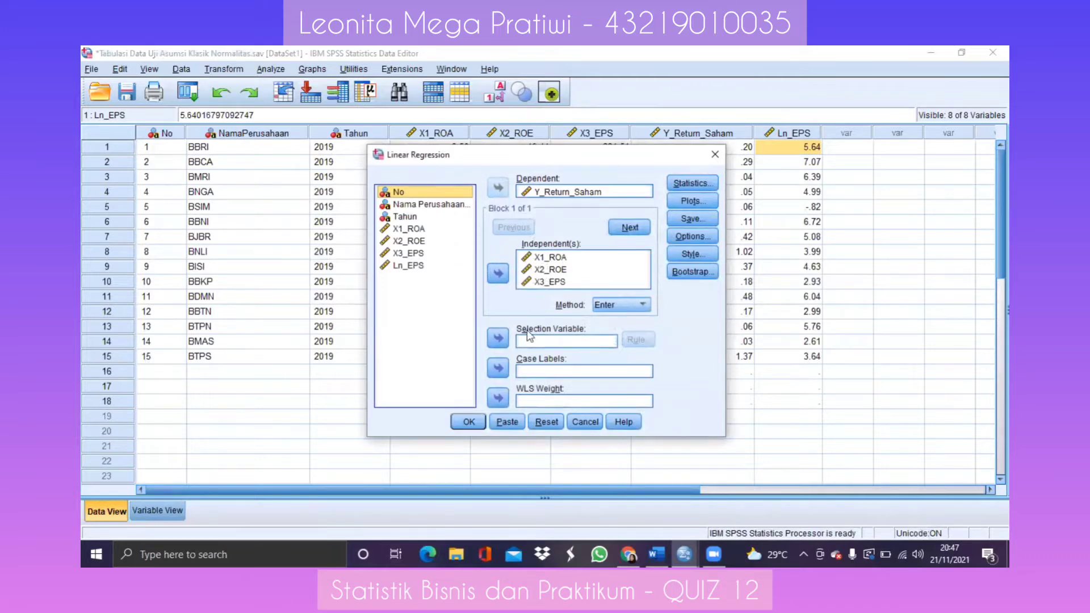
click(546, 423)
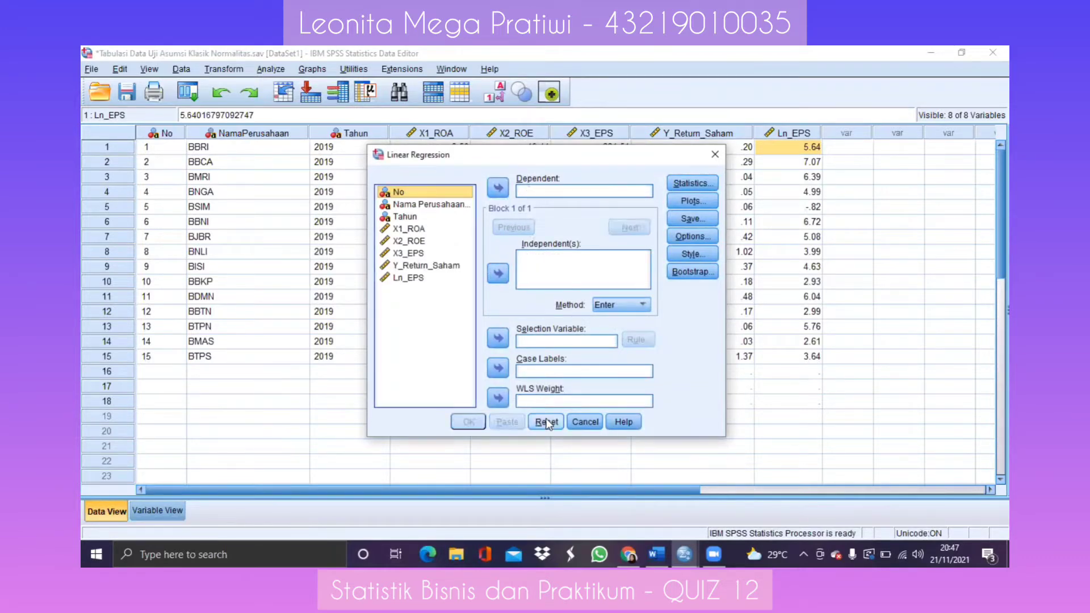
ctrl+click(411, 231)
ctrl+click(410, 241)
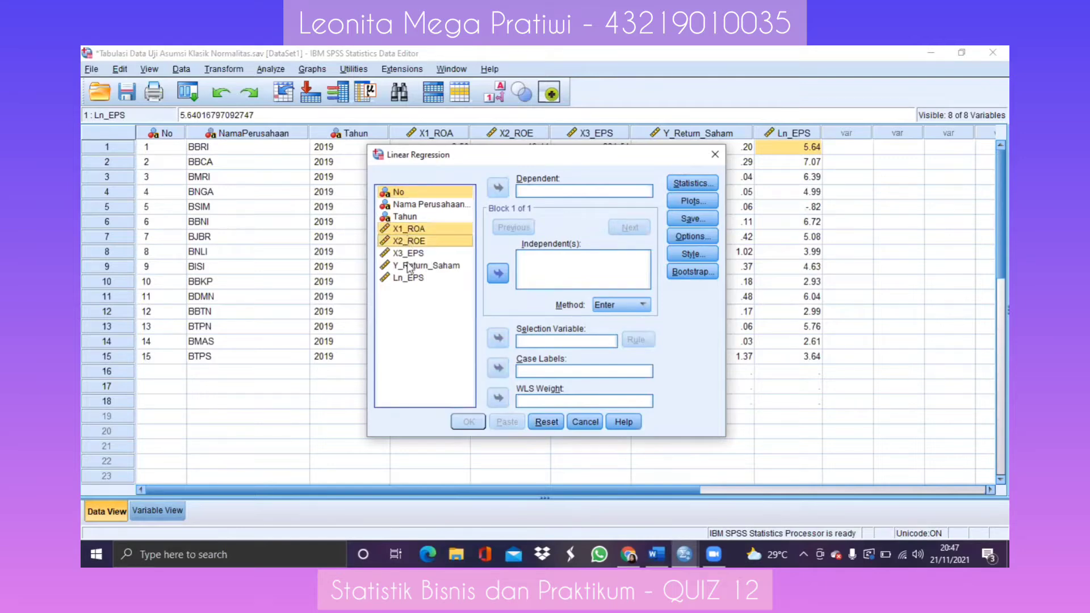
ctrl+click(410, 256)
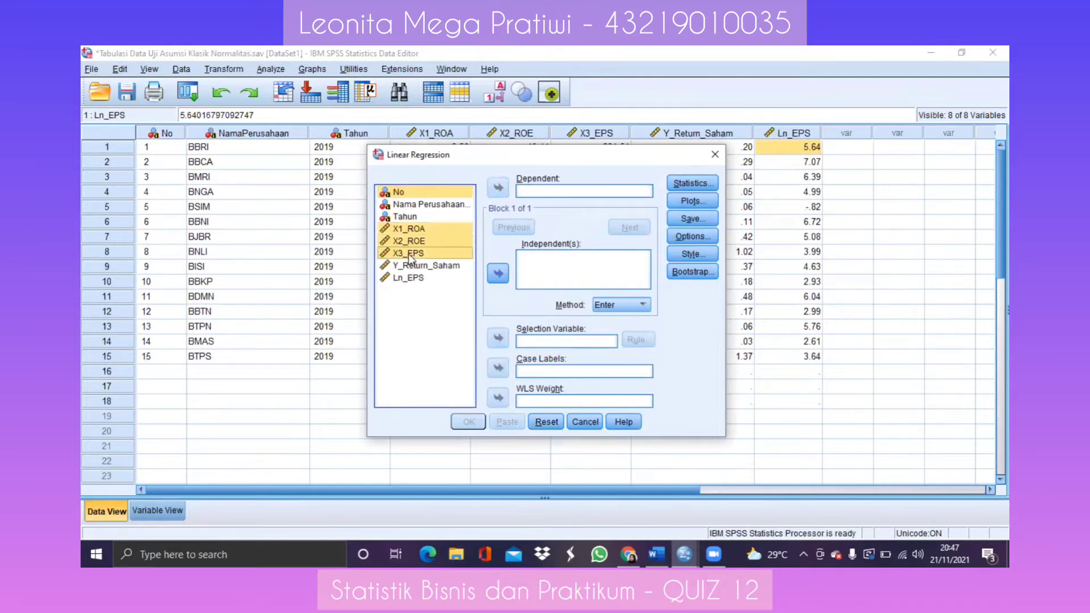
click(429, 278)
Step: Set Y_Return_Saham as the dependent variable and X1_ROA, X2_ROE and Ln_EPS as the independent variables
click(427, 265)
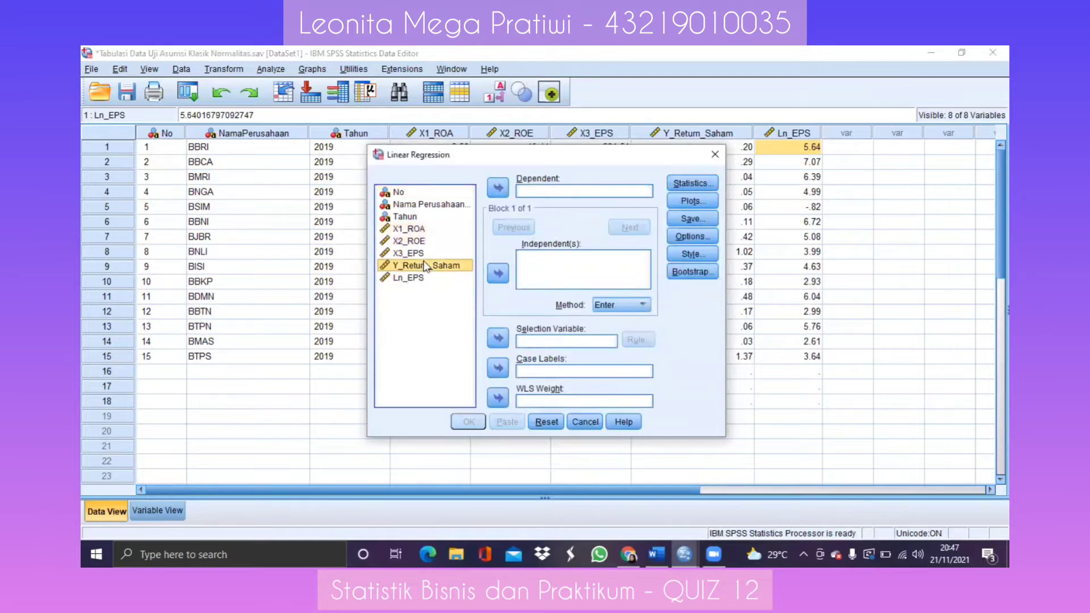
click(498, 187)
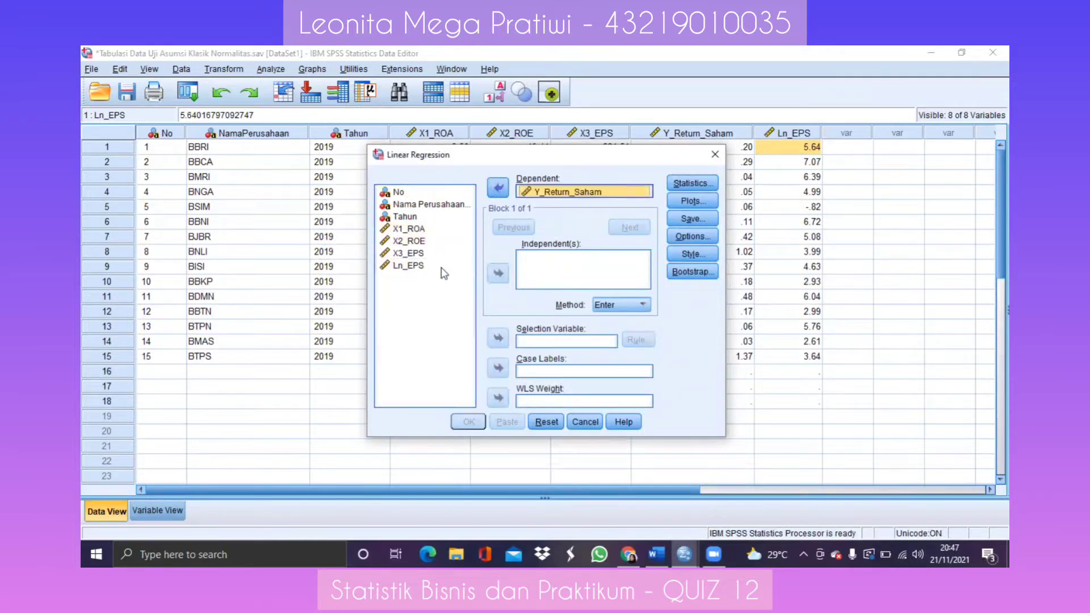
click(405, 231)
click(404, 230)
shift+click(408, 241)
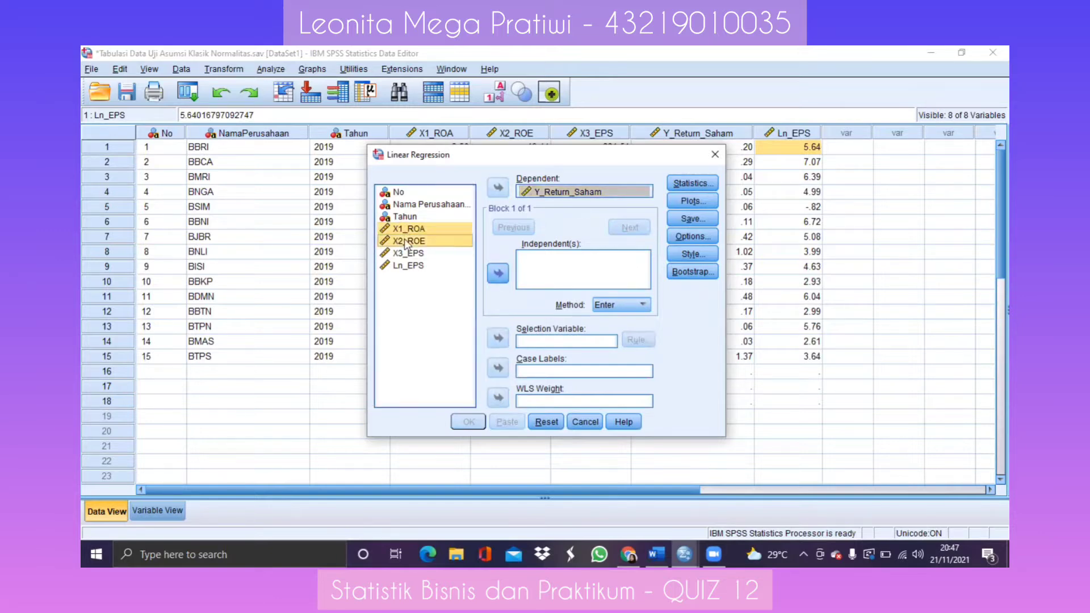
ctrl+click(407, 266)
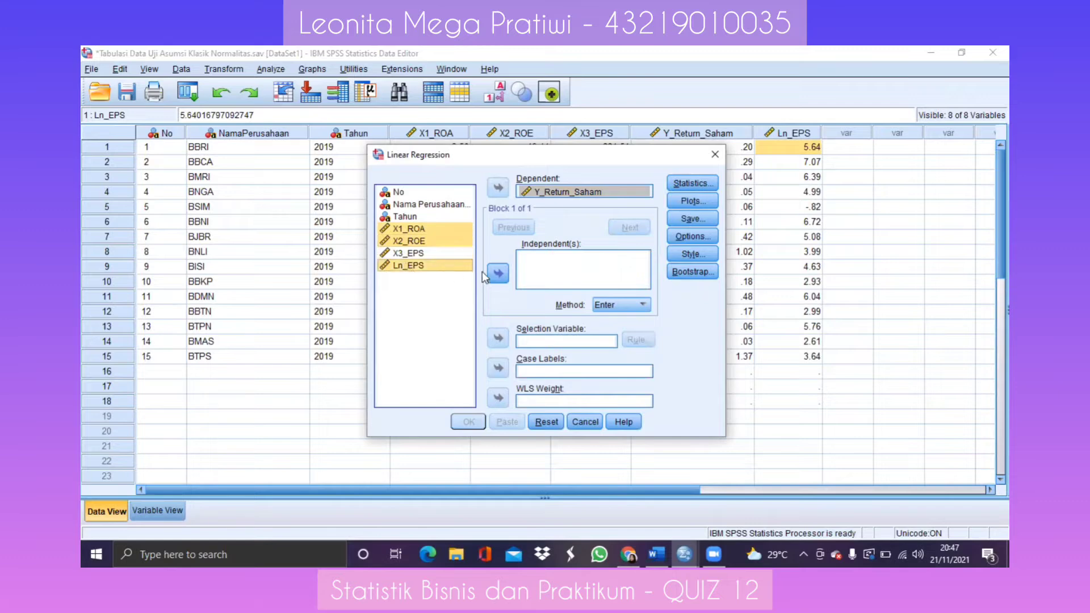
click(497, 274)
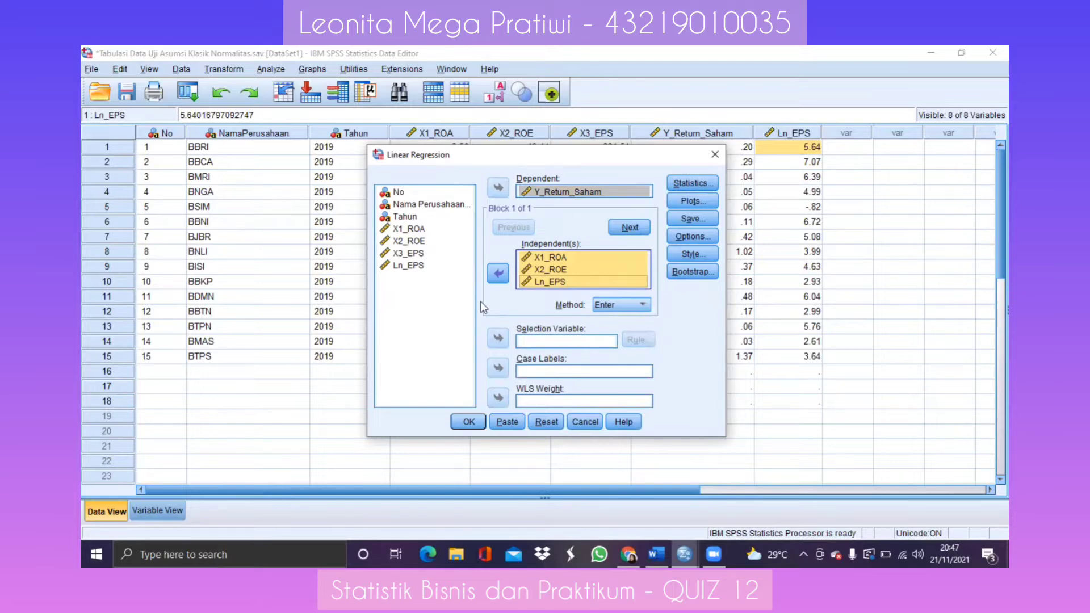
Step: Save the unstandardized residuals as a new variable, run the regression and view its Coefficients and Residuals Statistics tables
click(697, 221)
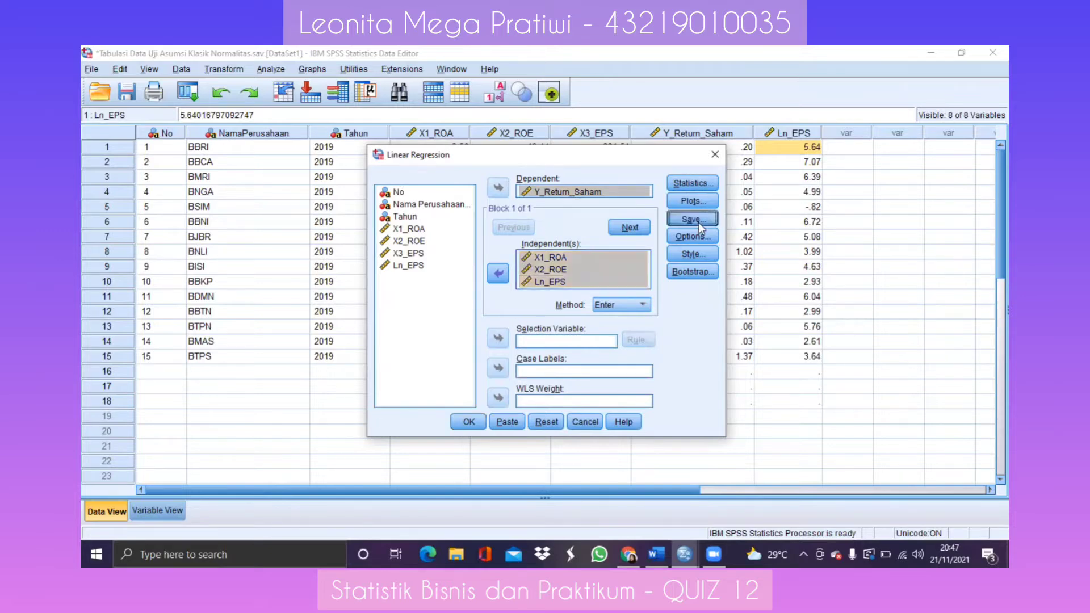
click(611, 139)
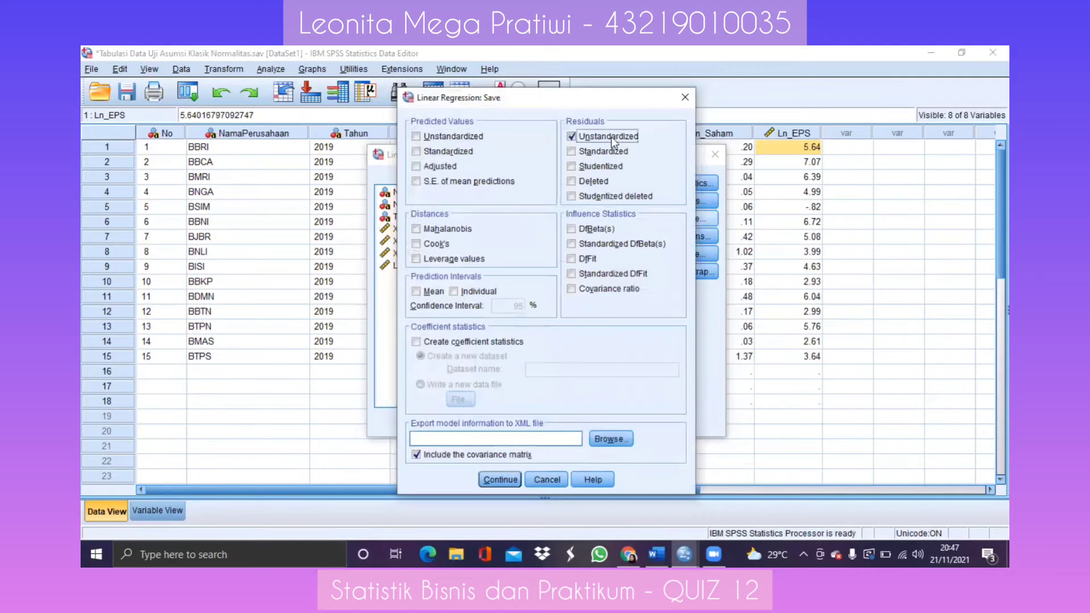
click(510, 478)
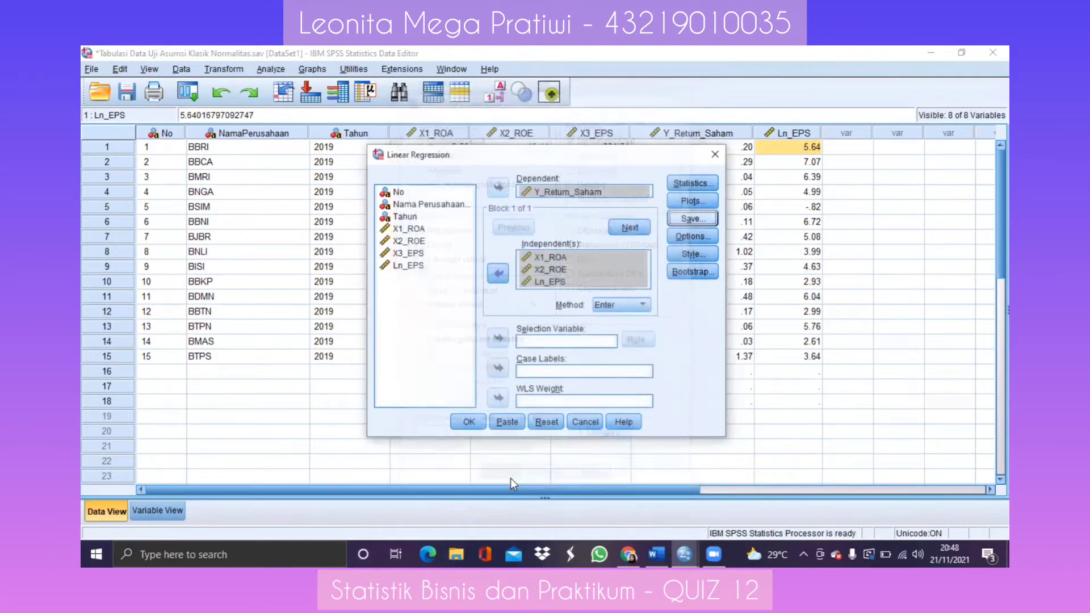
click(467, 422)
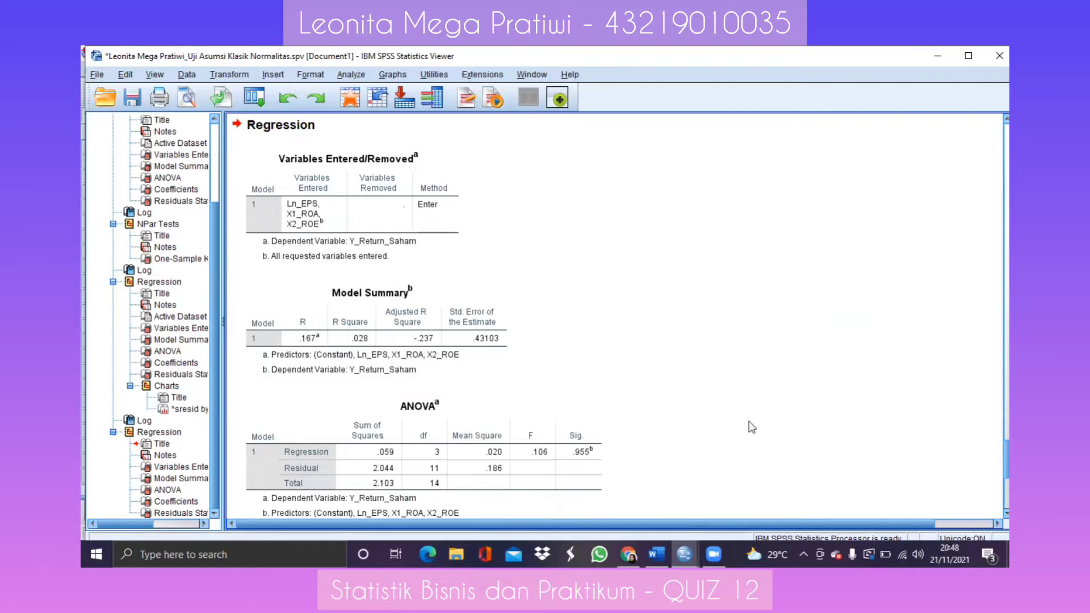
scroll(753, 427, down, 8)
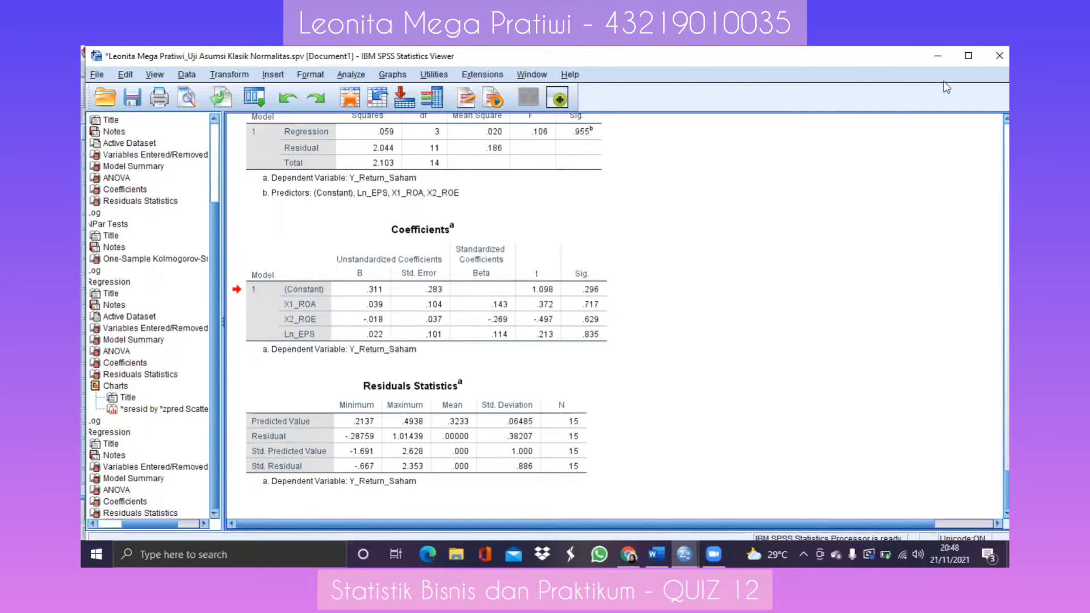
Step: Start a fresh Compute Variable definition from the data set, with ABS_RES1 as the target variable
click(940, 56)
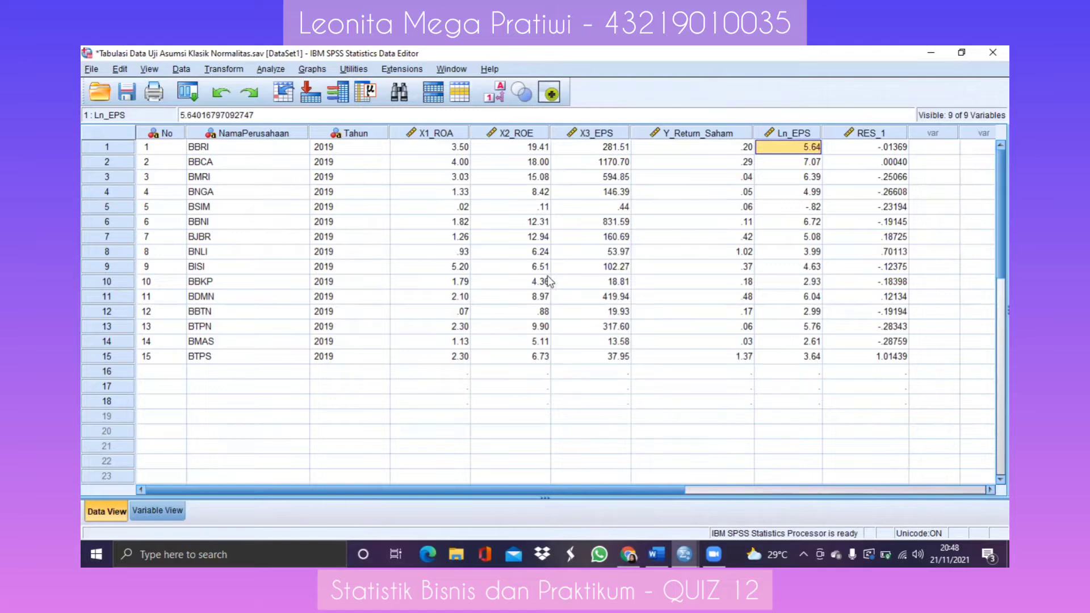
click(224, 68)
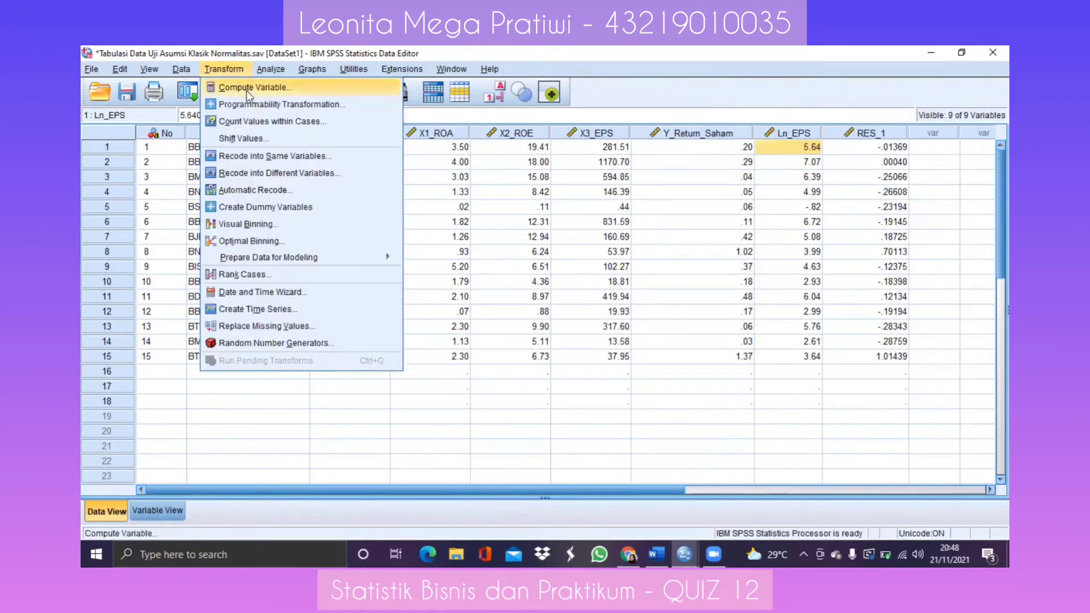
click(251, 88)
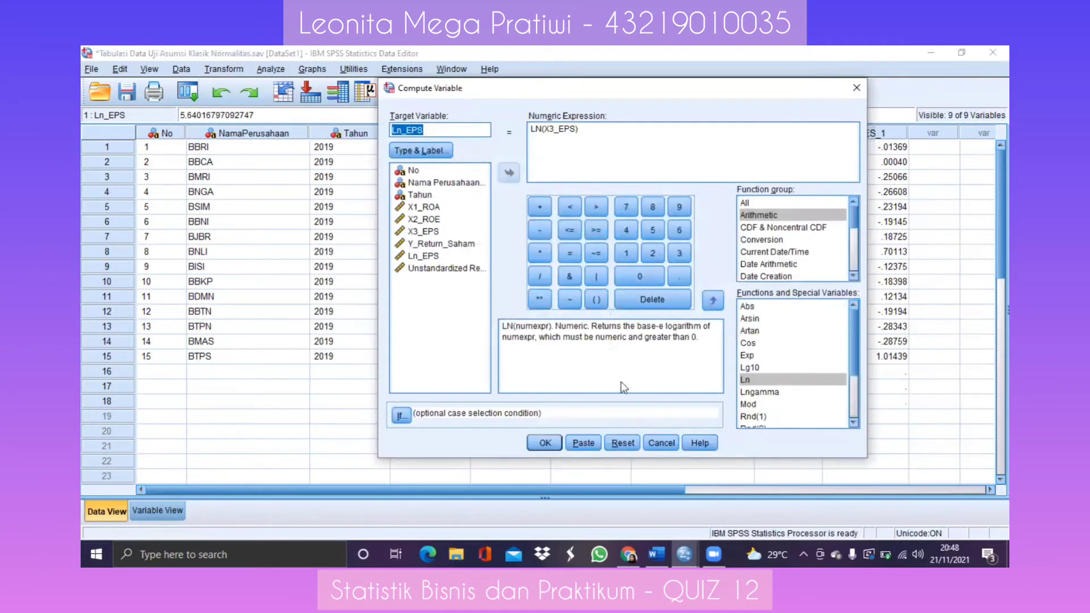
click(623, 443)
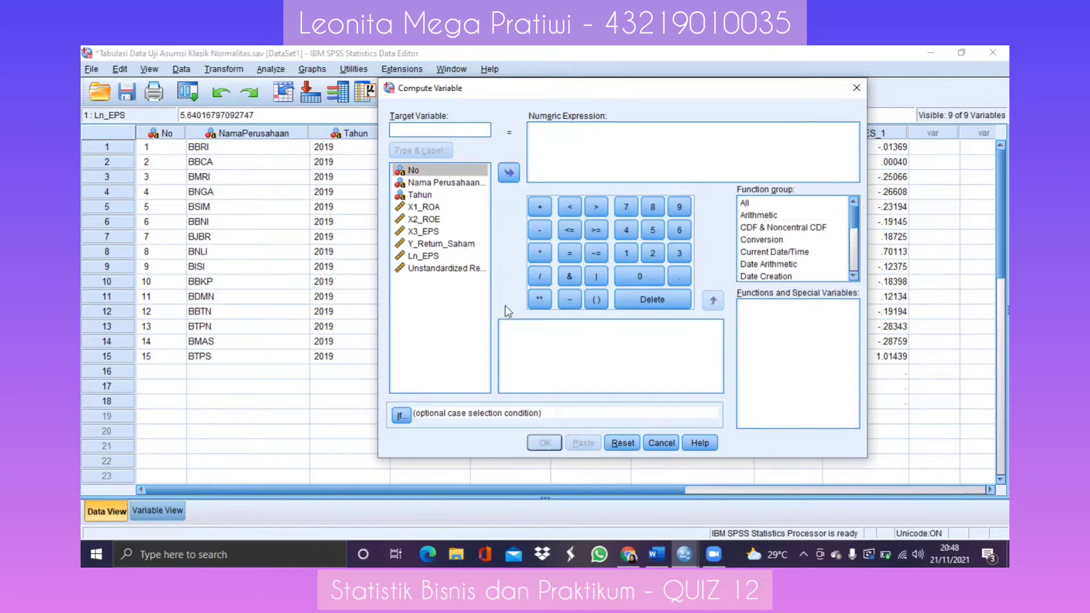
text(ABS)
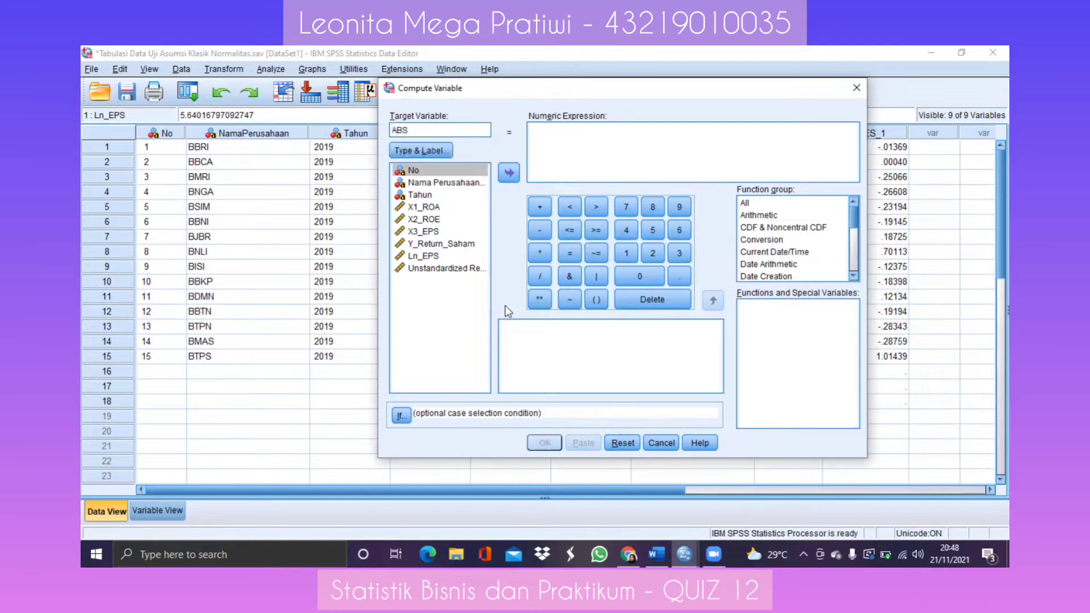
text(_RES1)
Step: Define the numeric expression as the absolute value of the unstandardized residual, ABS(RES_1), and run the computation
click(636, 152)
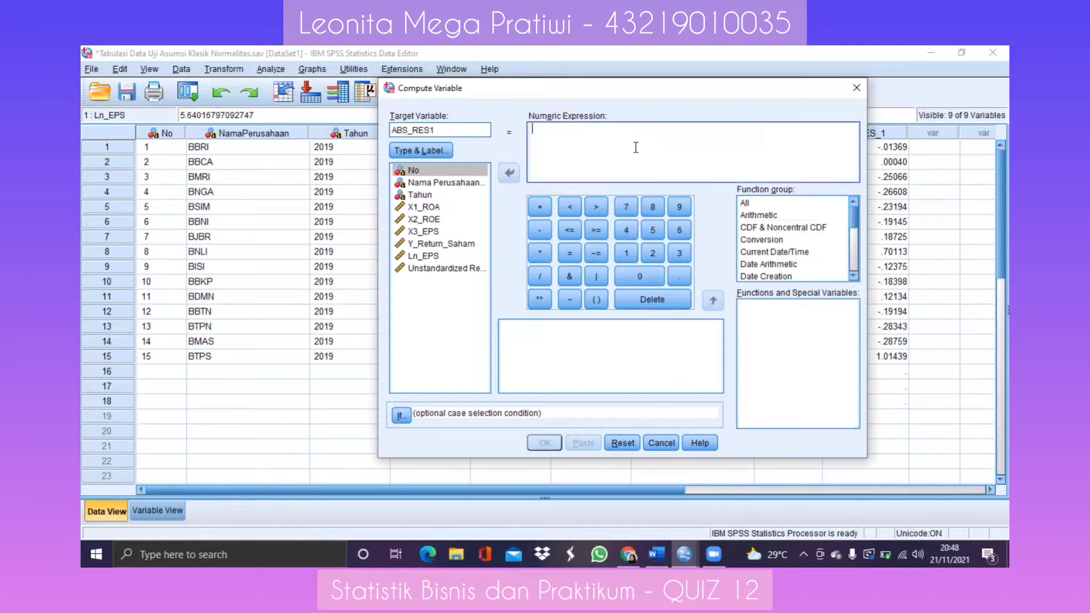
click(760, 217)
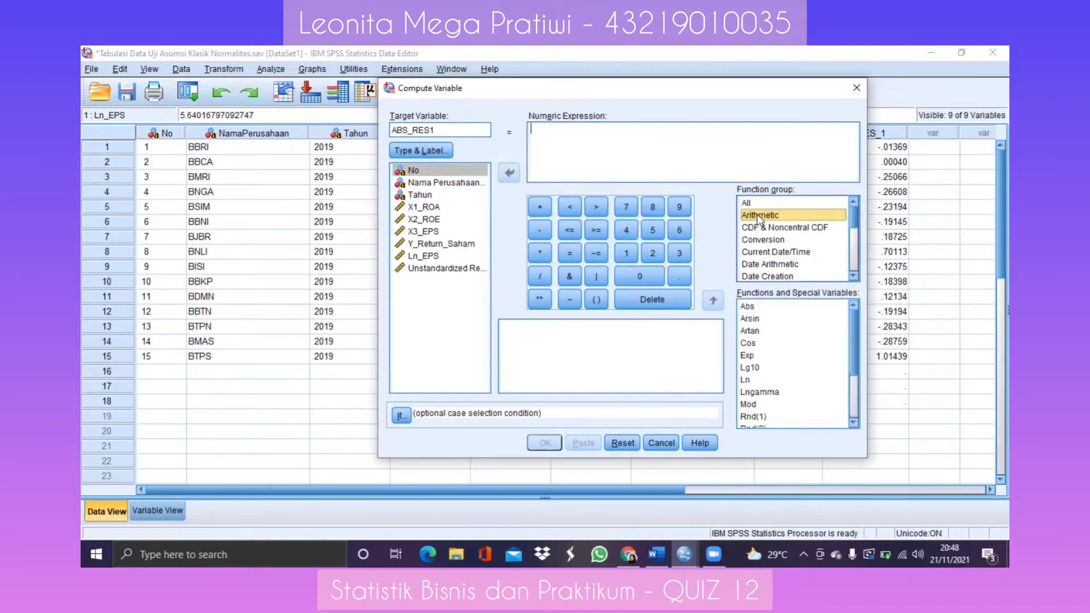
click(747, 307)
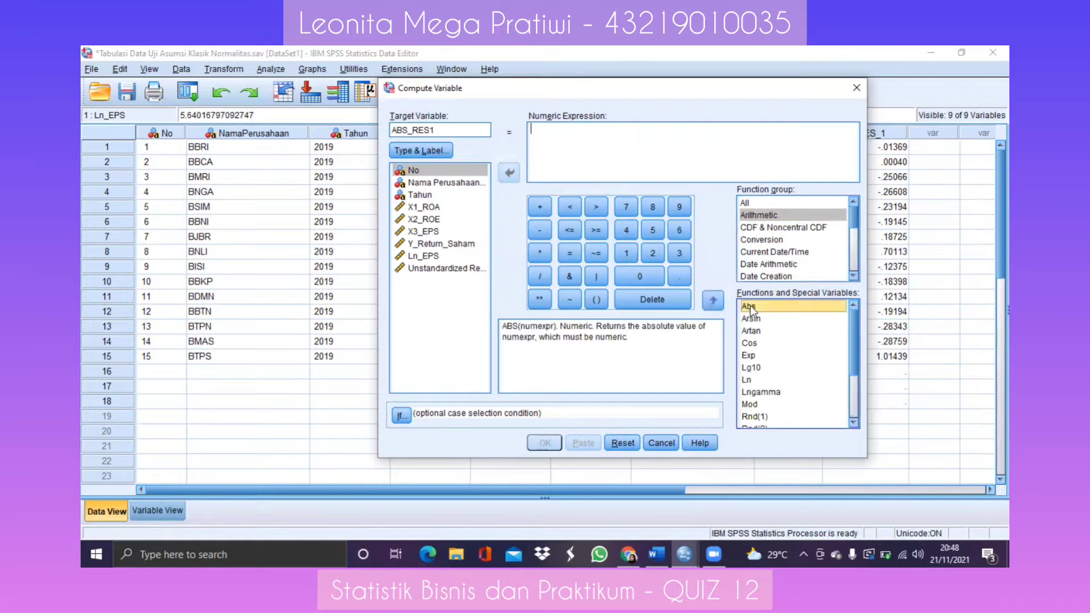
click(713, 300)
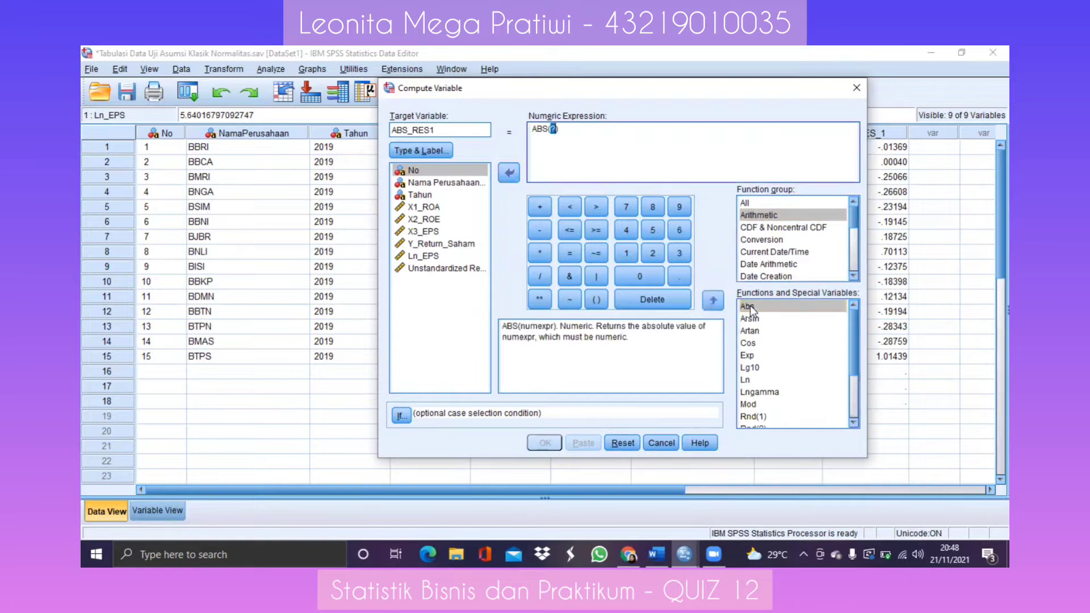
click(423, 270)
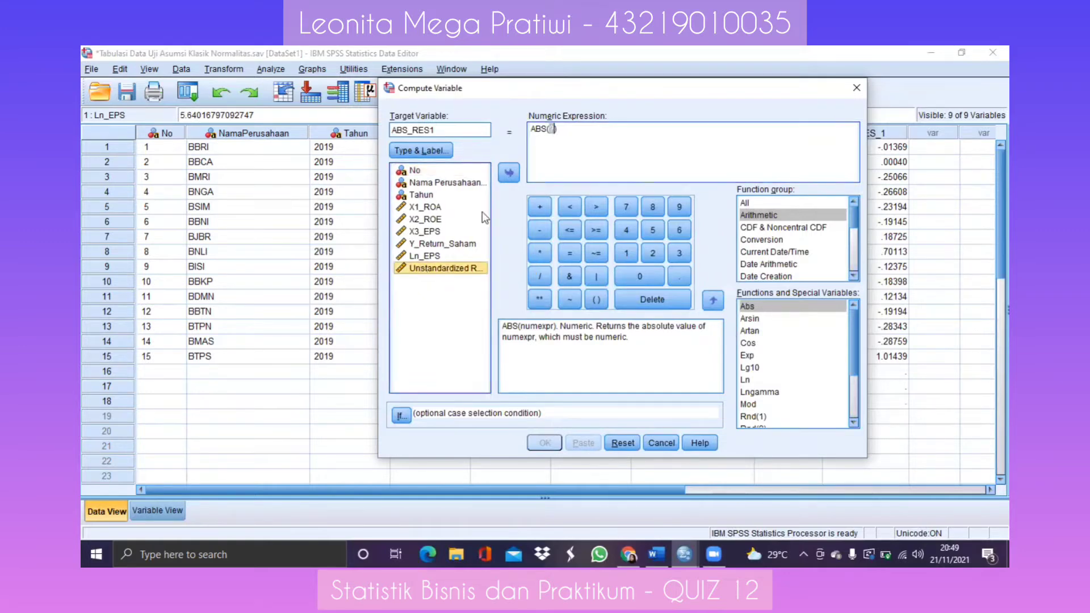
click(510, 174)
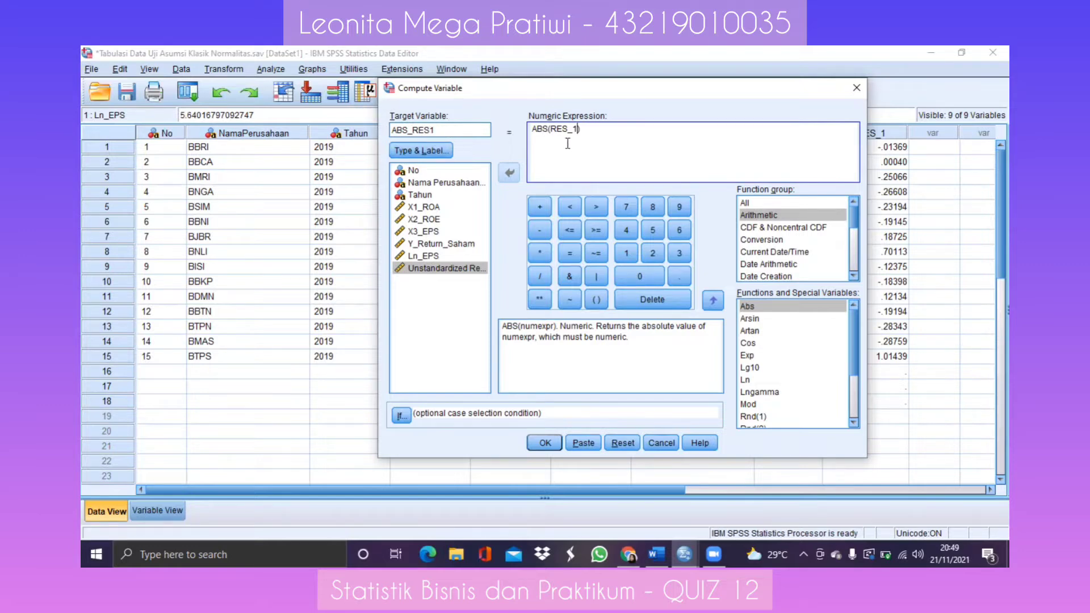
click(534, 444)
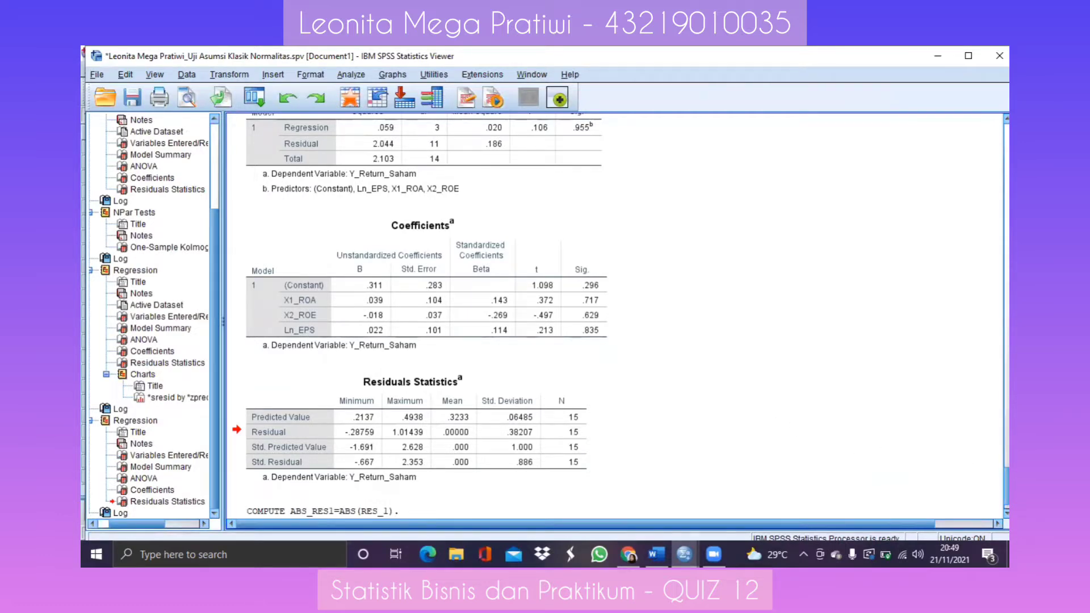
Step: Start a fresh linear regression from the data set, clearing the earlier settings and setting ABS_RES1 as the dependent variable
scroll(615, 316, down, 1)
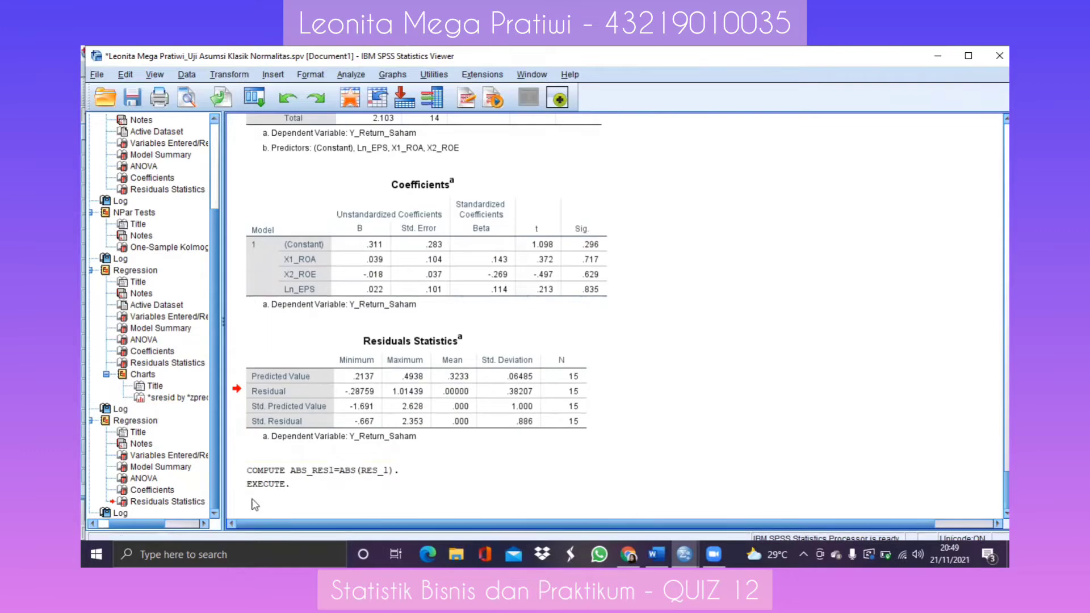
click(947, 55)
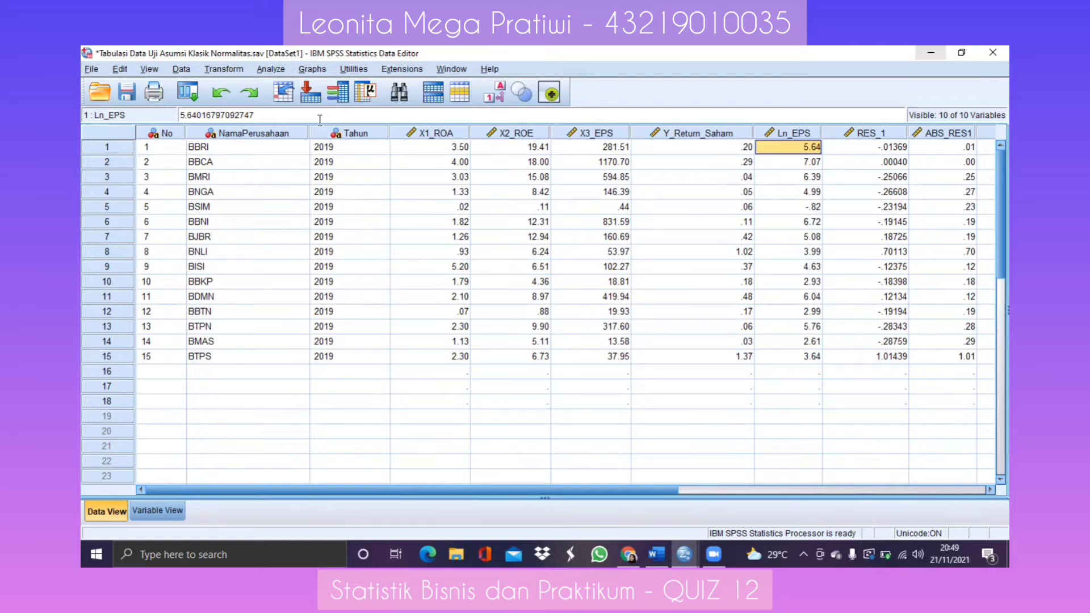
click(254, 70)
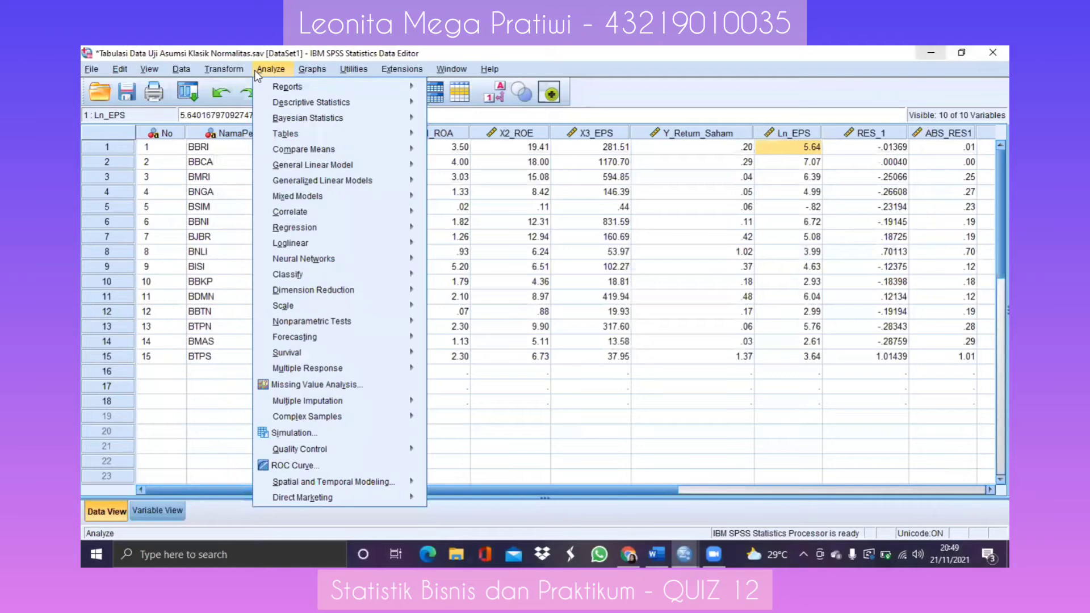
mouse_move(306, 223)
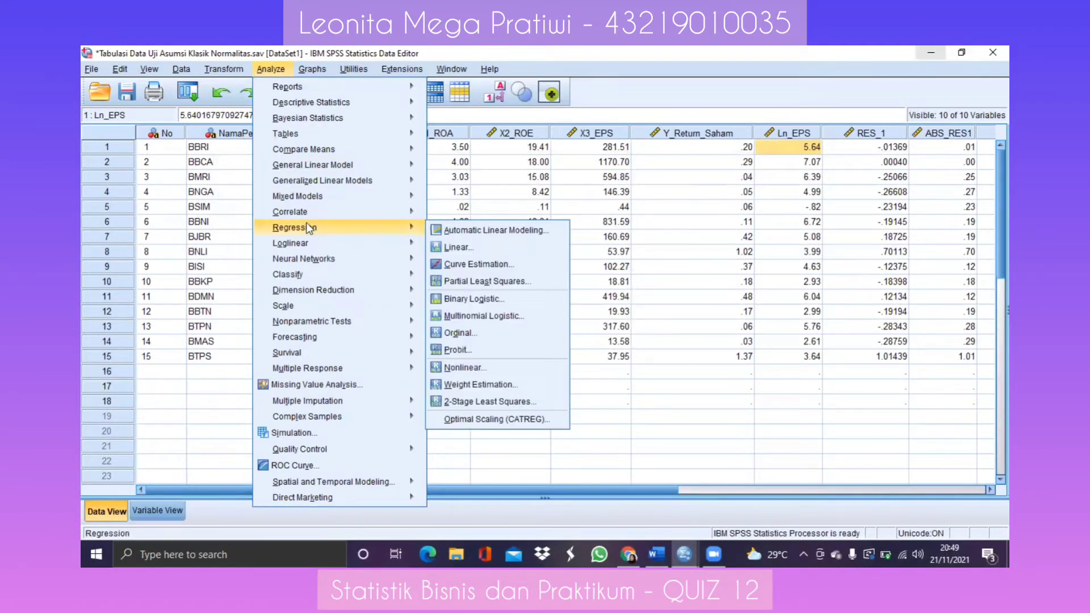
click(456, 248)
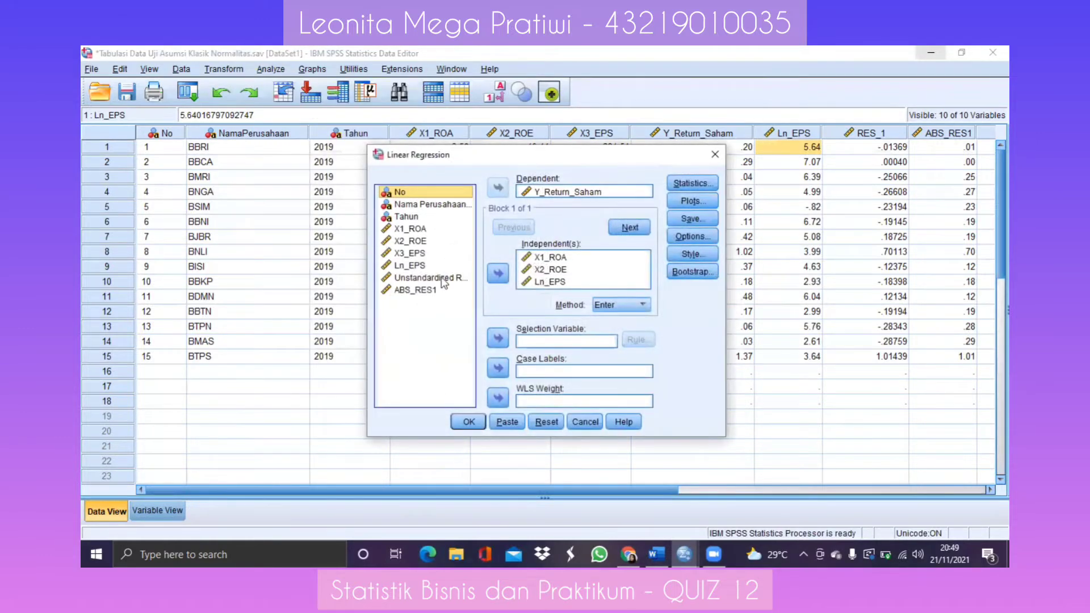
click(541, 423)
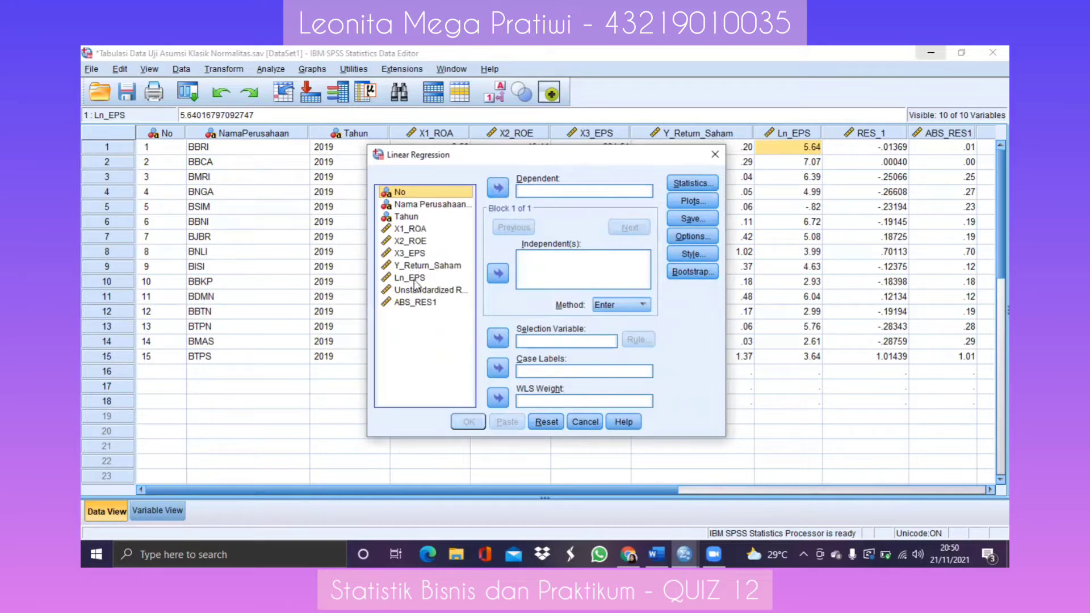
click(416, 304)
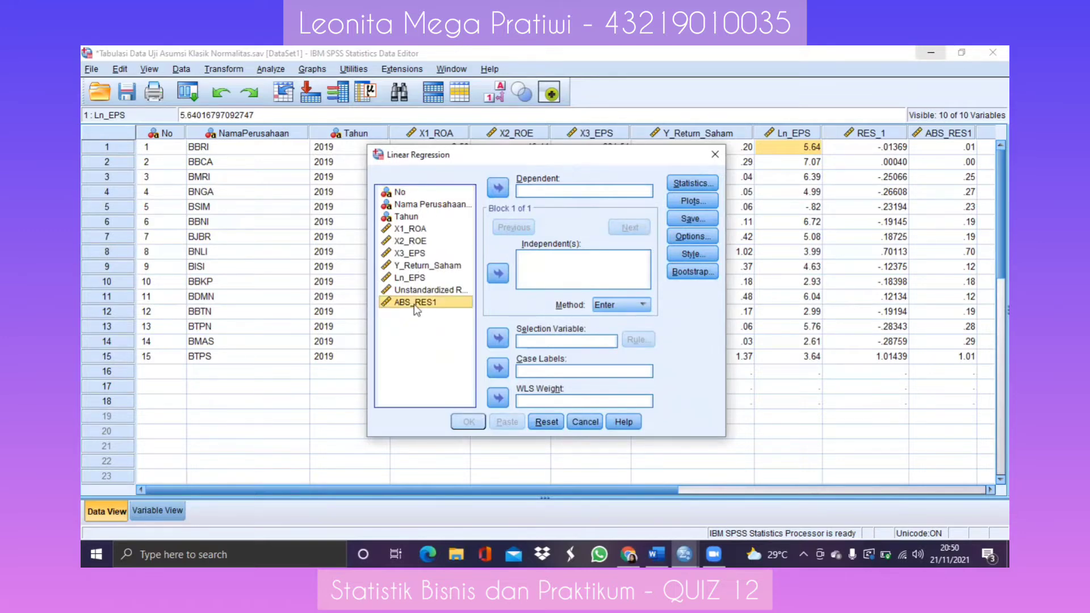
click(495, 189)
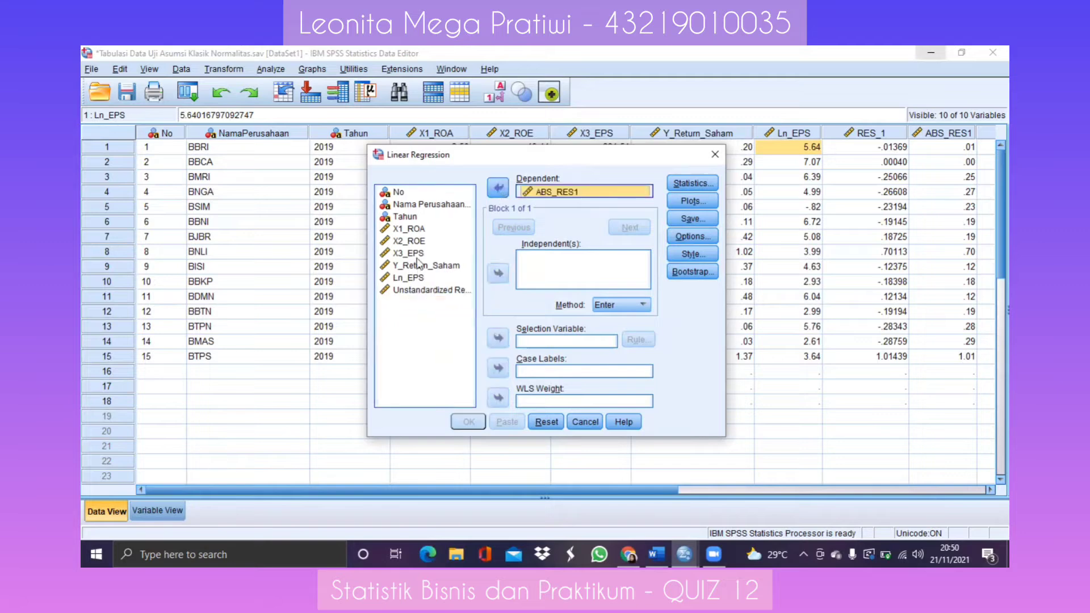
Step: Set X1_ROA, X2_ROE and Ln_EPS as the independent variables, run the regression and view its Coefficients table
click(411, 229)
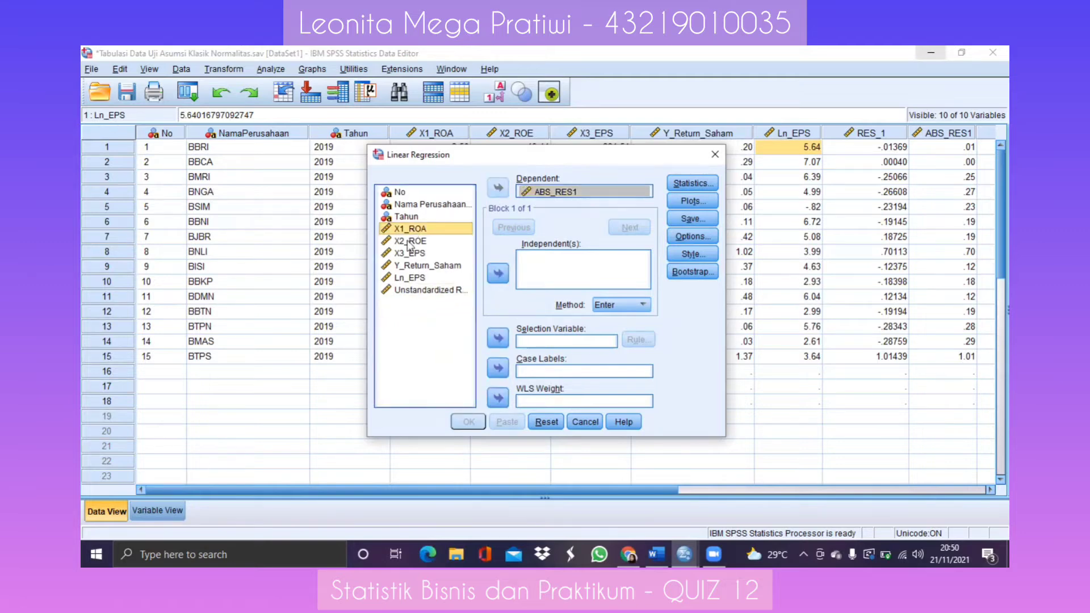
shift+click(411, 242)
ctrl+click(414, 278)
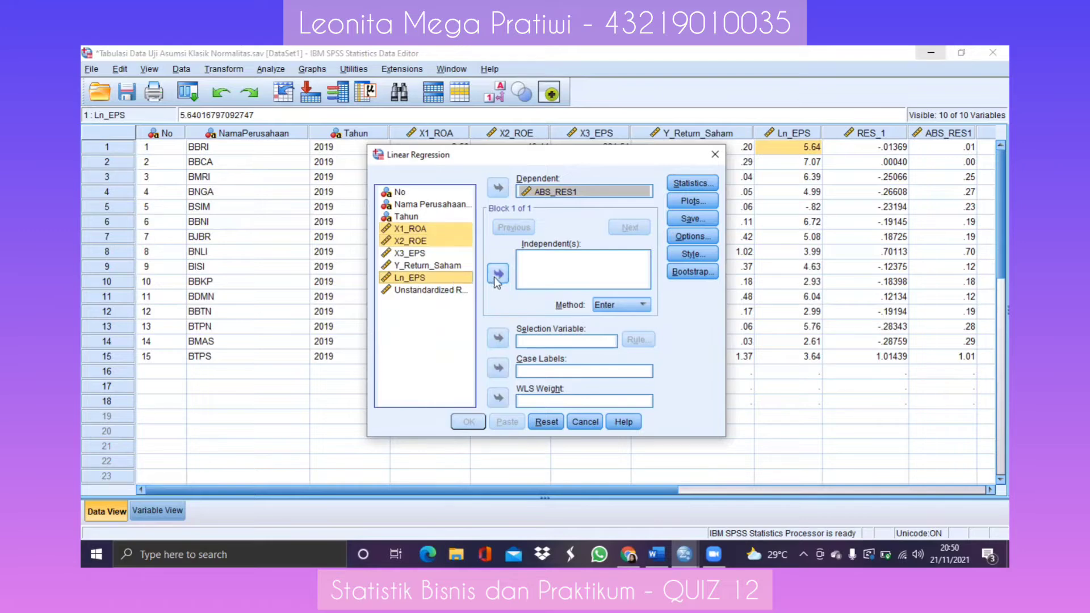
click(498, 275)
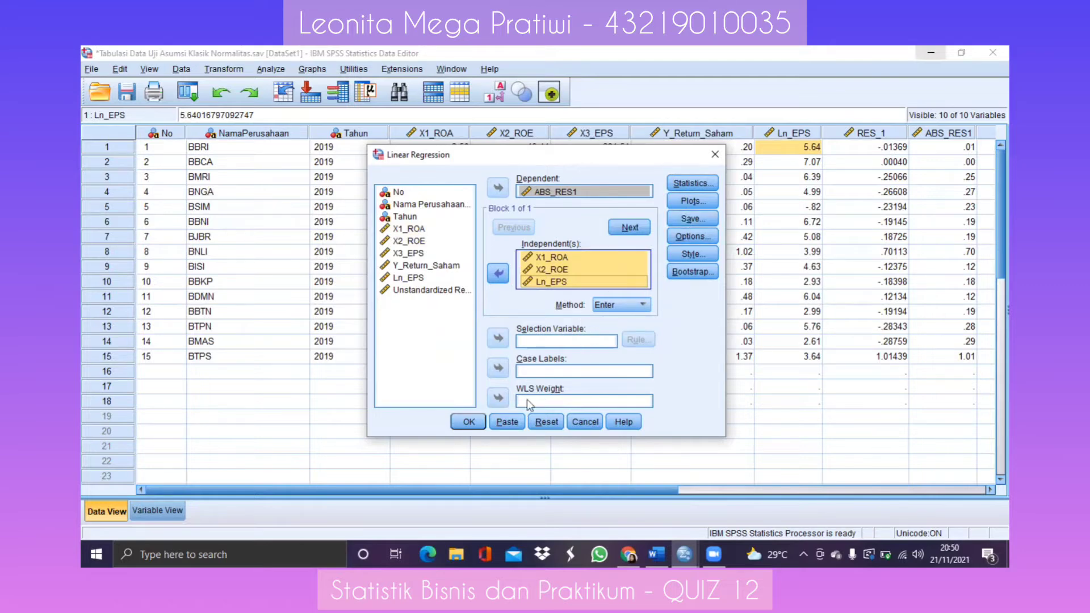
click(469, 422)
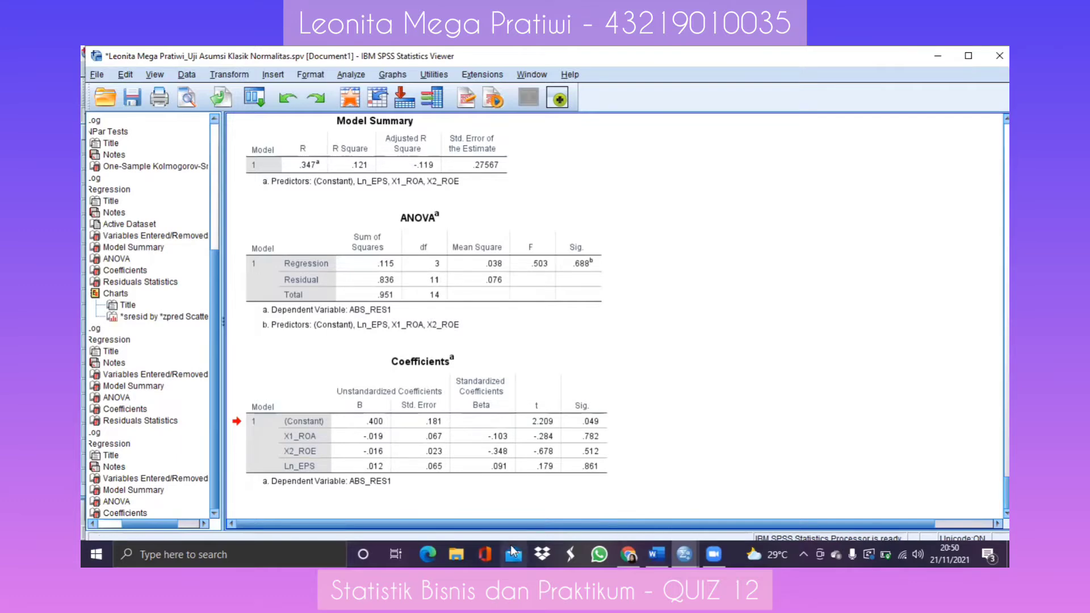
click(398, 483)
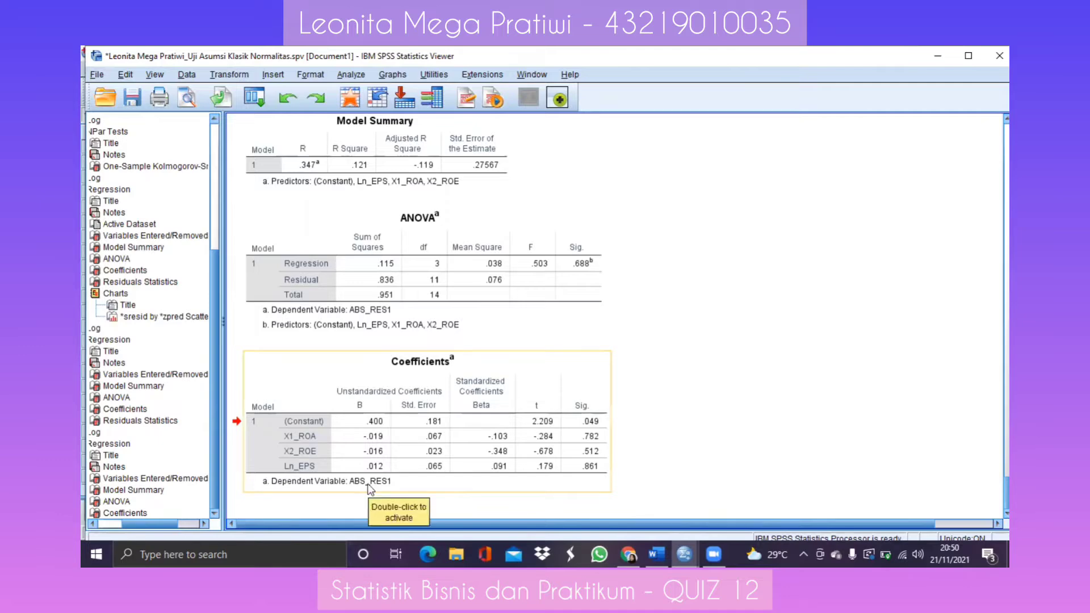
click(618, 493)
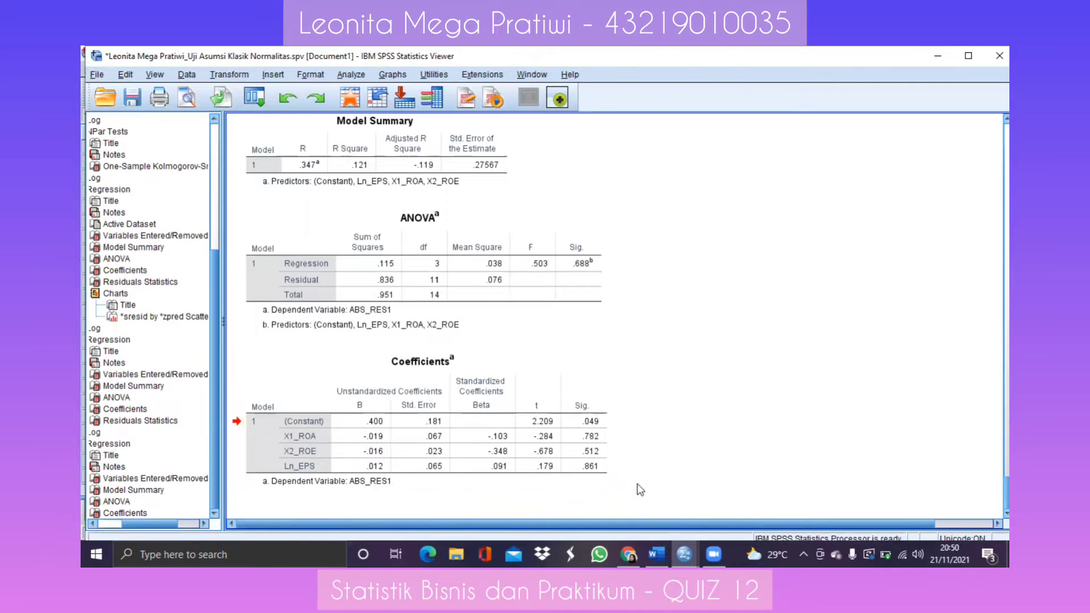
click(618, 458)
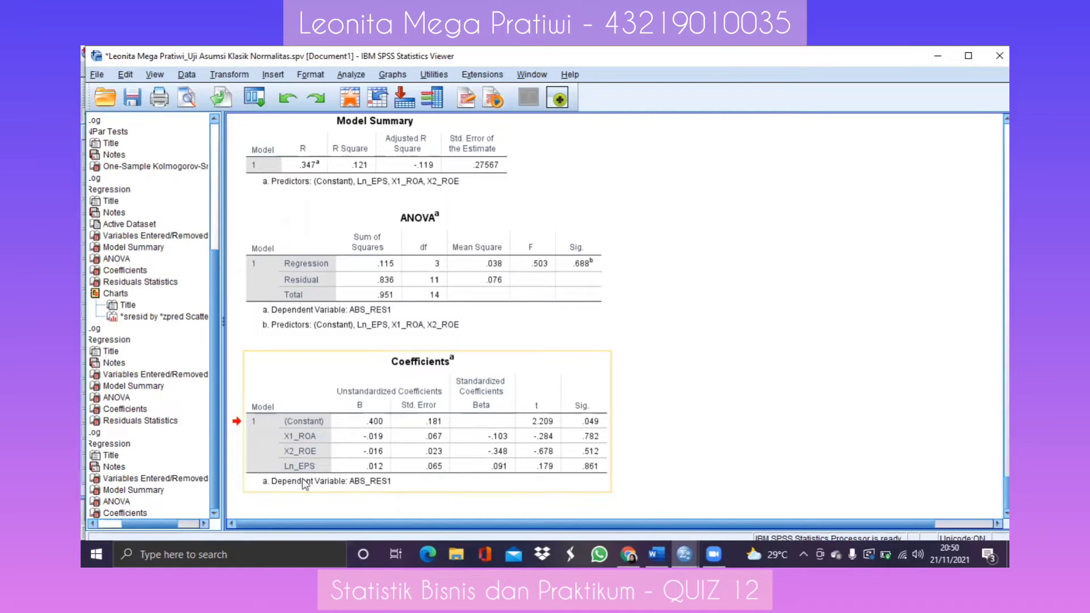
click(625, 475)
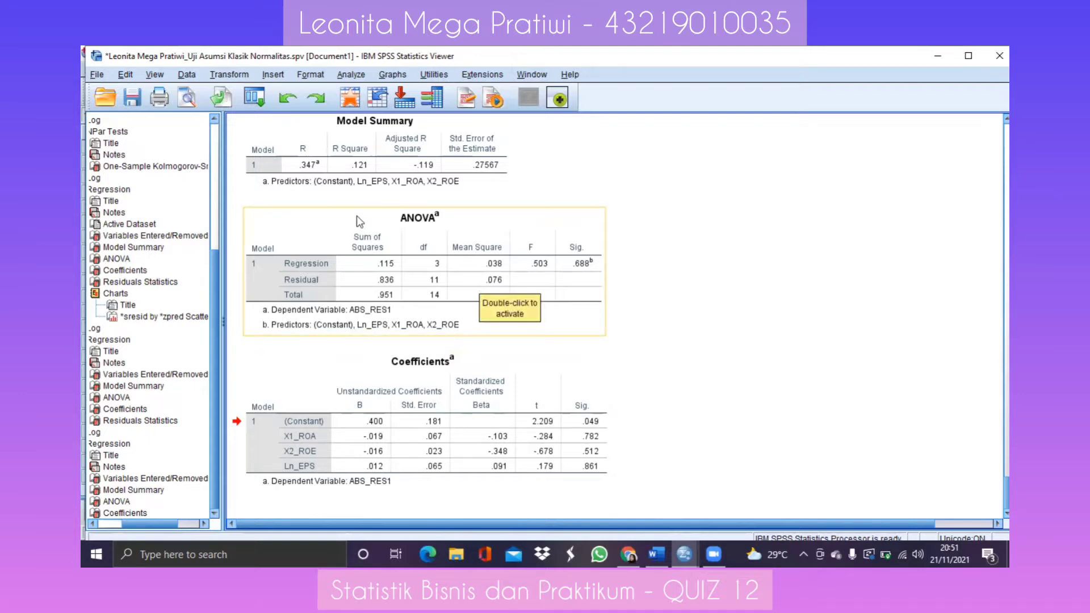
Step: Save the output as a new viewer file in QUIZ 12, replacing Normalitas in the file name with Heteroskedastisitas
click(94, 76)
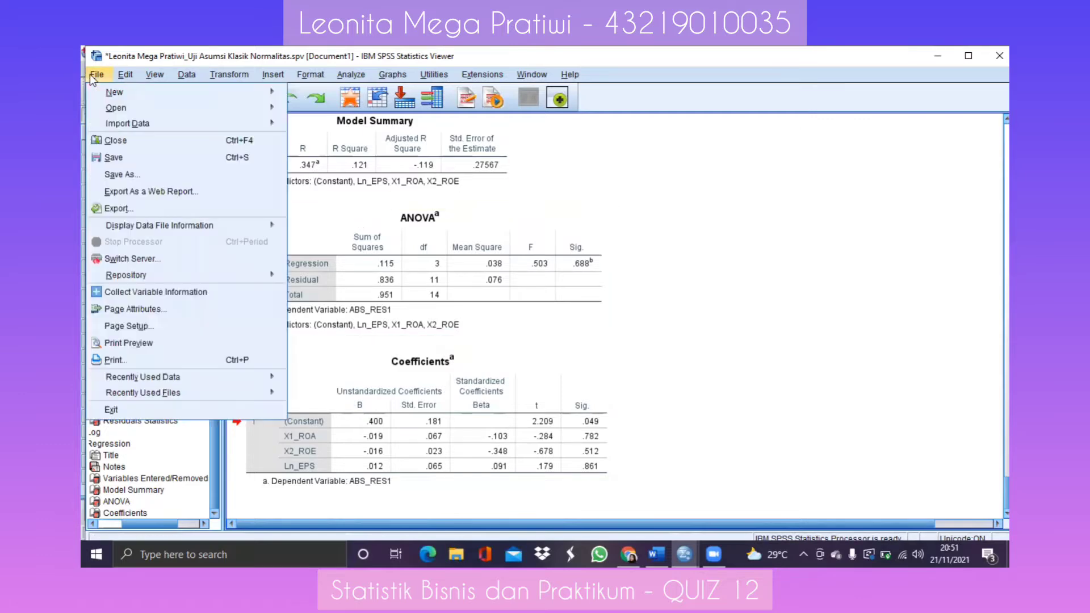
click(126, 174)
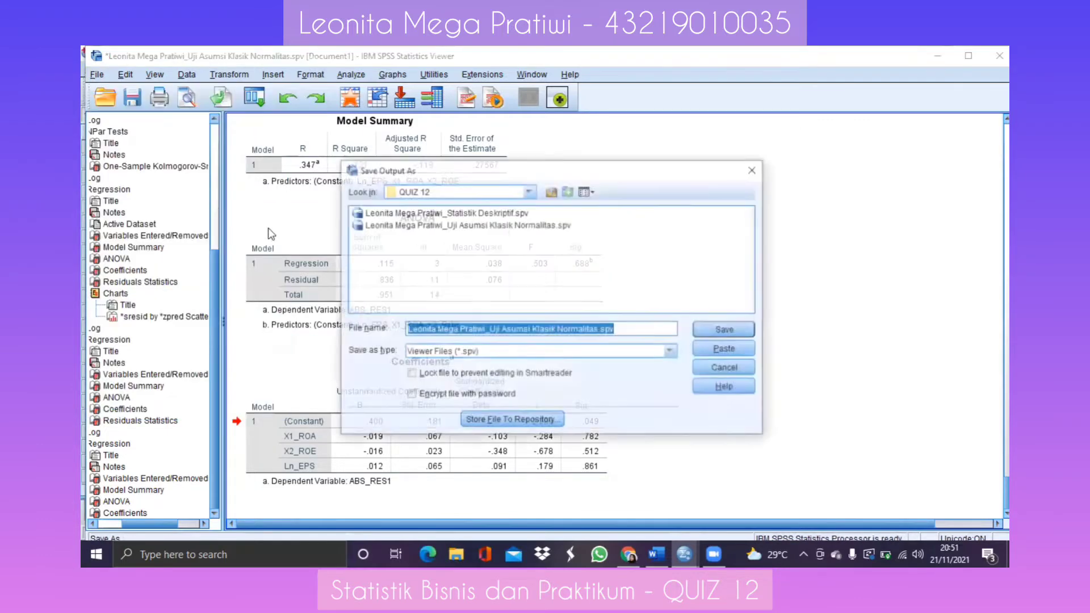
click(614, 329)
key(BackSpace)
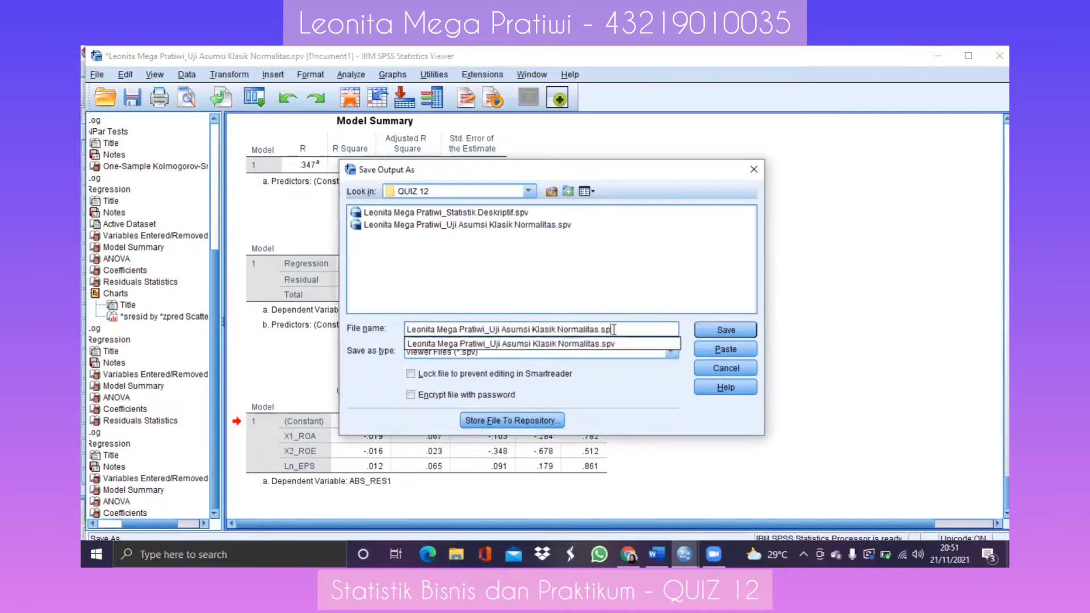
key(BackSpace)
key(BackSpace)
key(BackSpace)
key(BackSpace)
key(BackSpace)
key(BackSpace)
key(BackSpace)
key(BackSpace)
key(BackSpace)
key(BackSpace)
key(BackSpace)
key(BackSpace)
key(BackSpace)
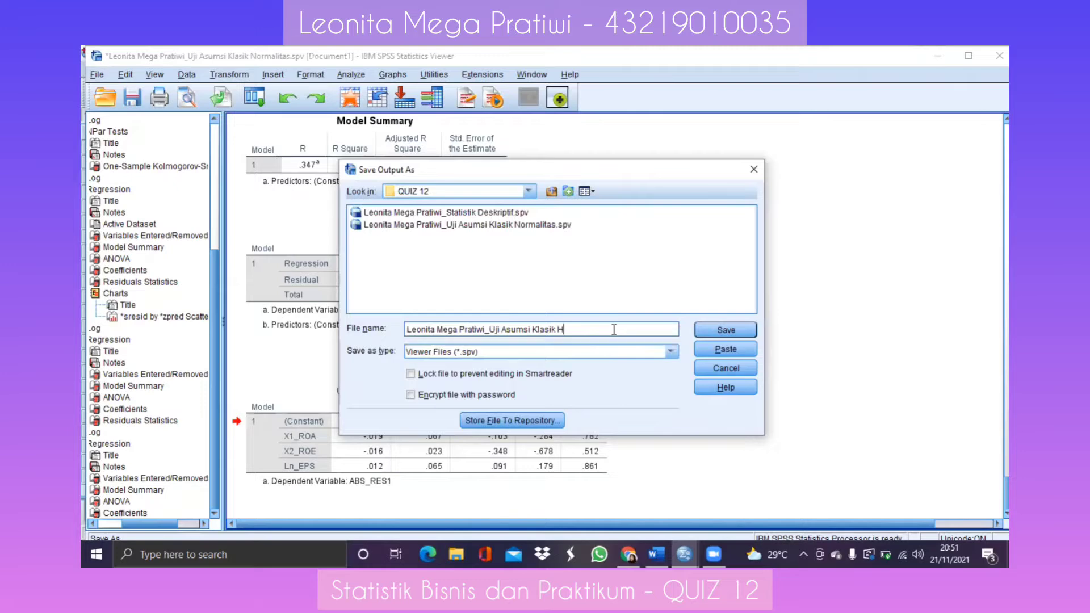
text(Heteroskedastisitas)
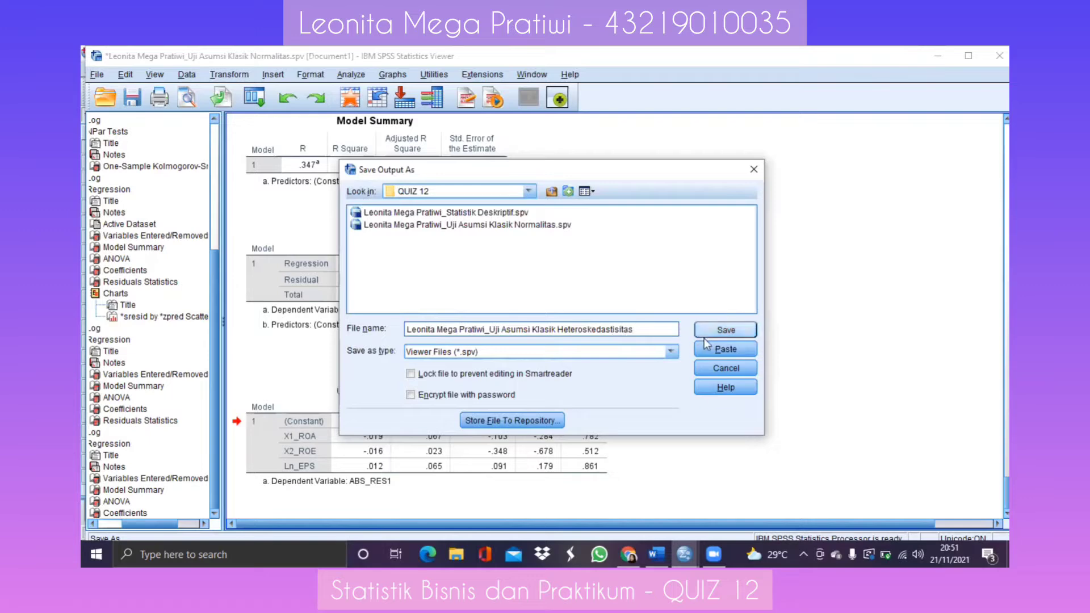
click(736, 332)
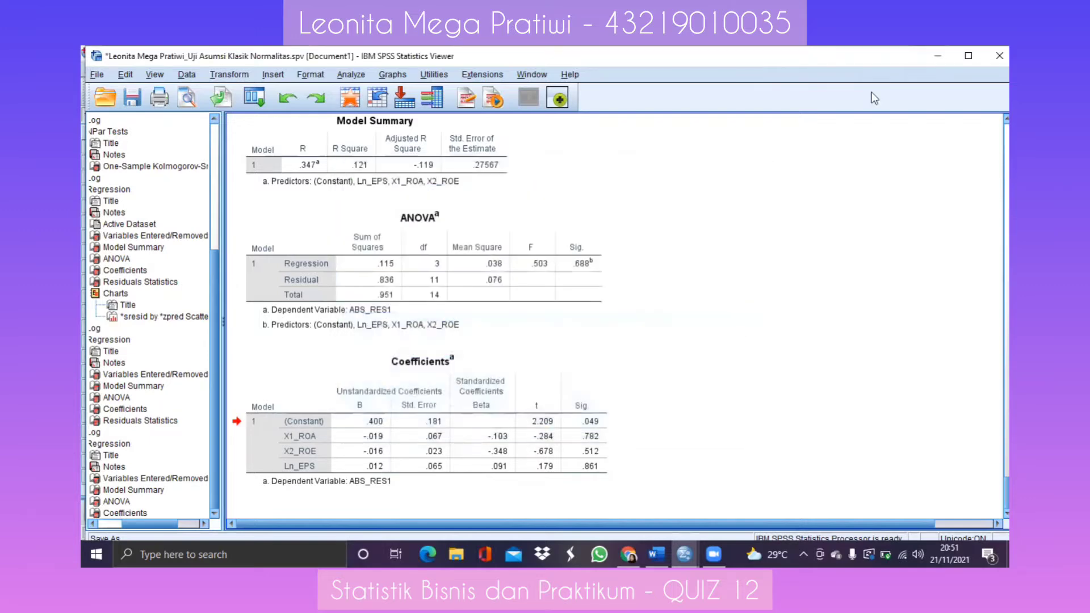
Step: Save the data set as a new file in QUIZ 12 named Tabulasi Data Uji Asumsi Klasik Heteroskedastisitas
click(943, 55)
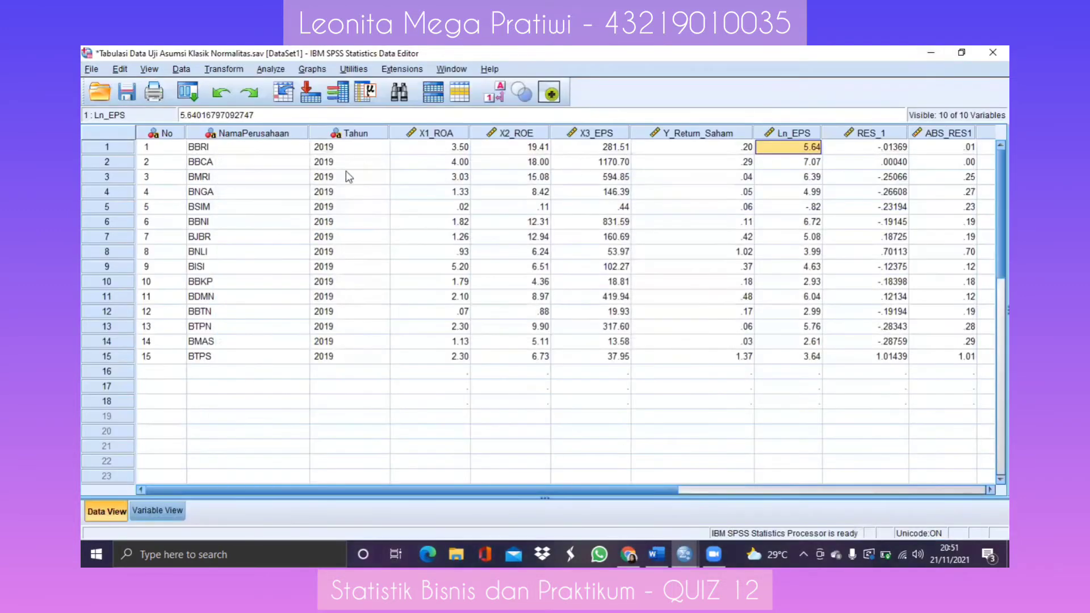
click(97, 72)
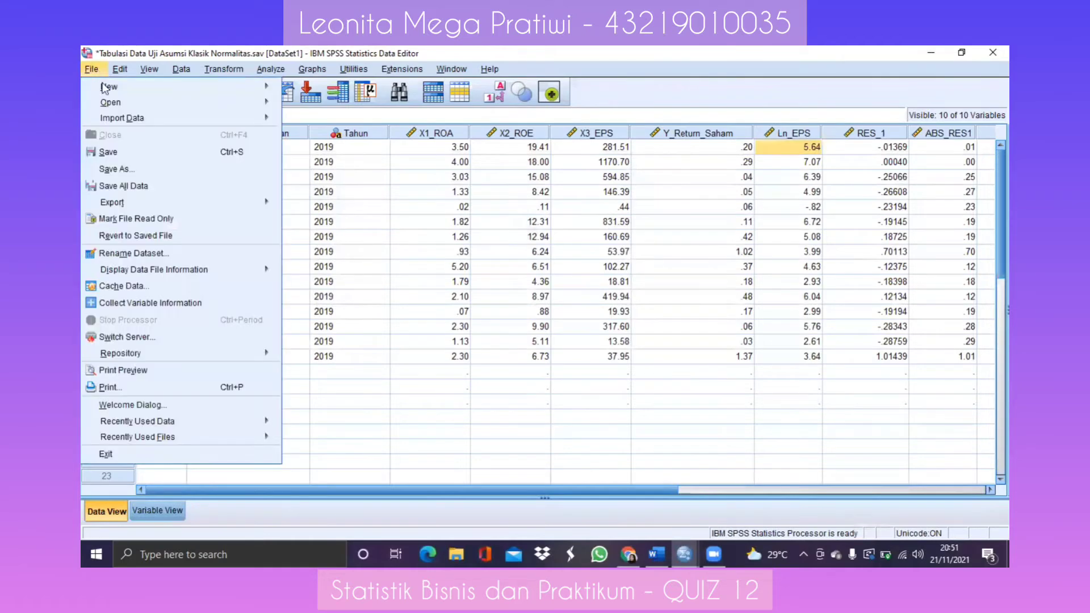
click(105, 169)
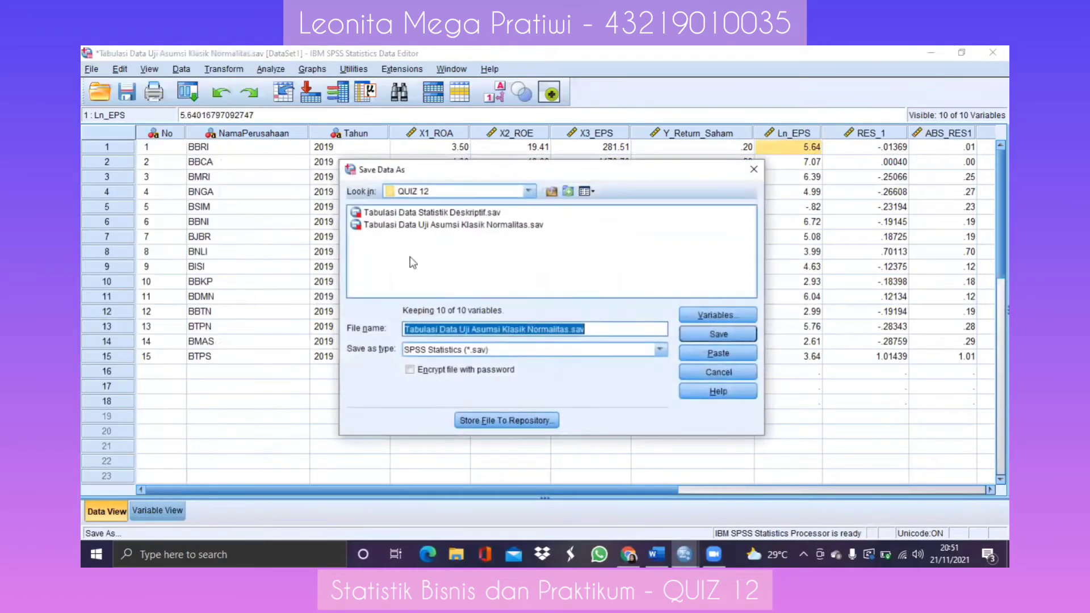
click(630, 329)
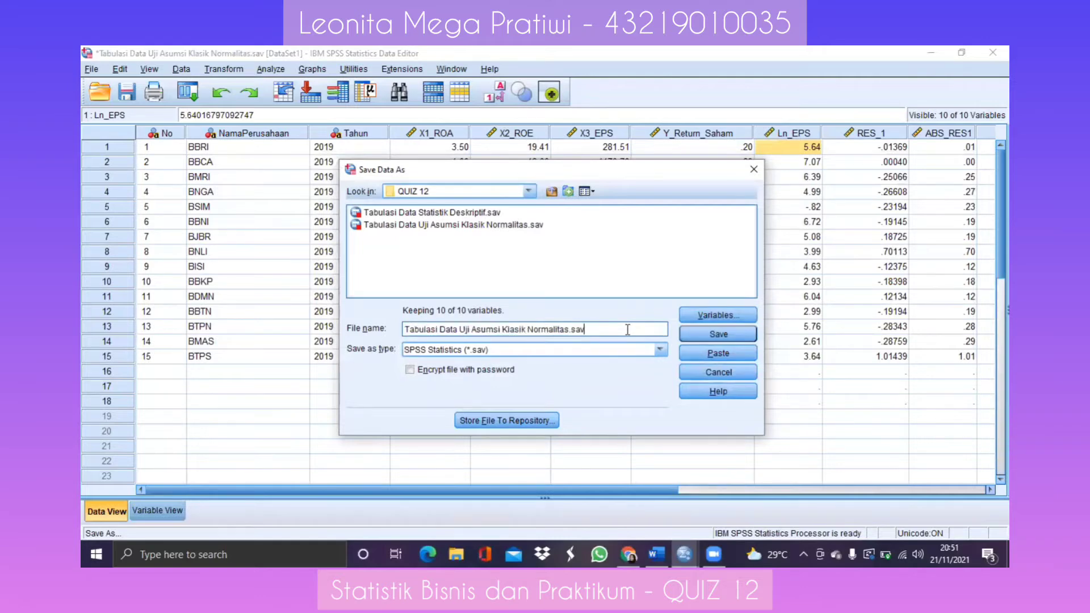
drag(628, 329, 528, 329)
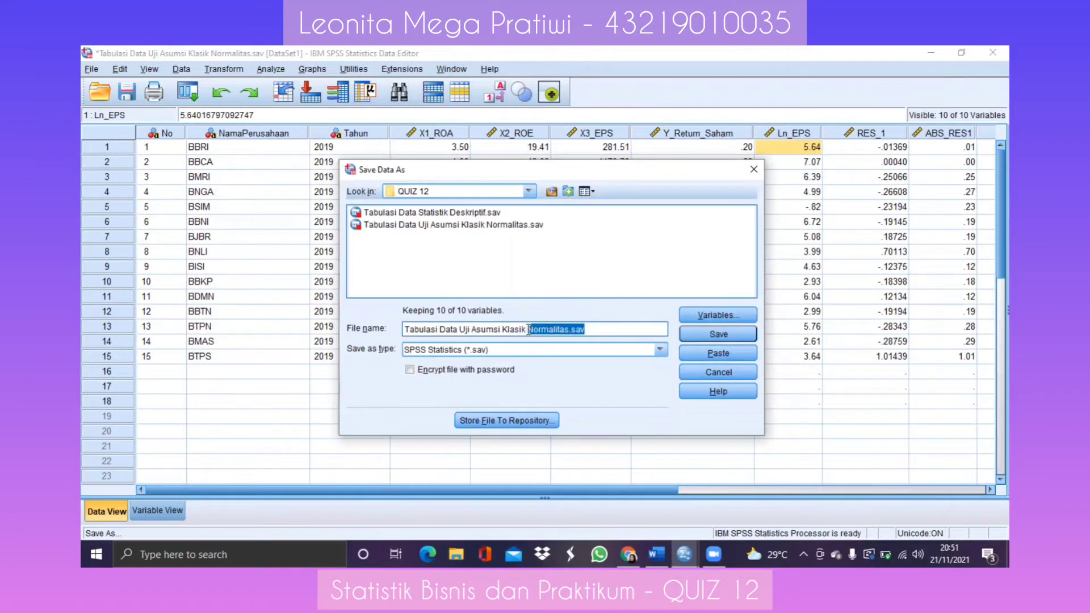
text(Het)
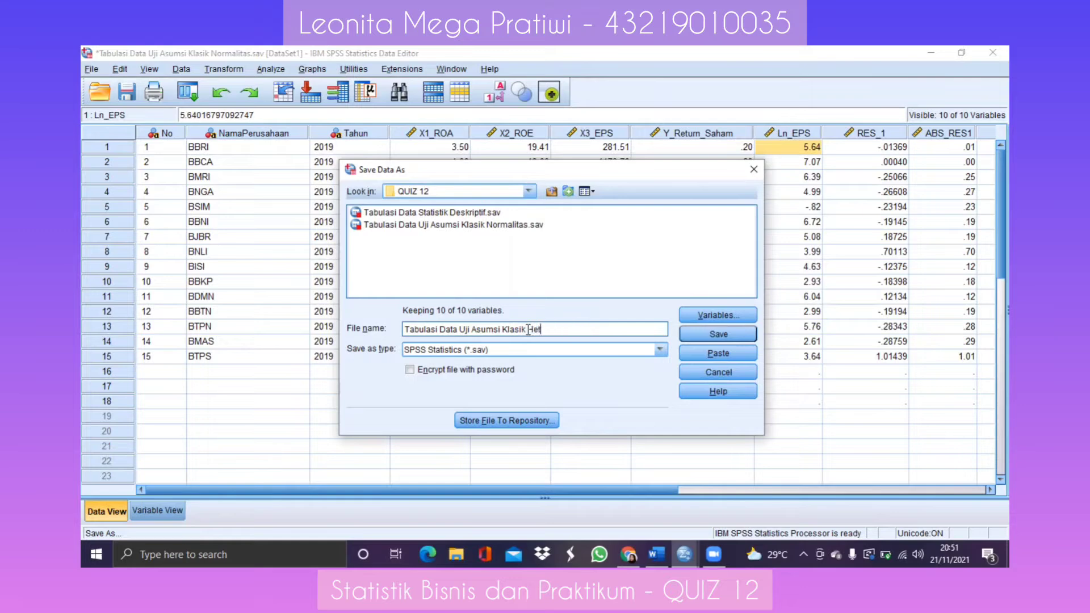
text(eroskea)
key(BackSpace)
text(dastisitas)
click(697, 336)
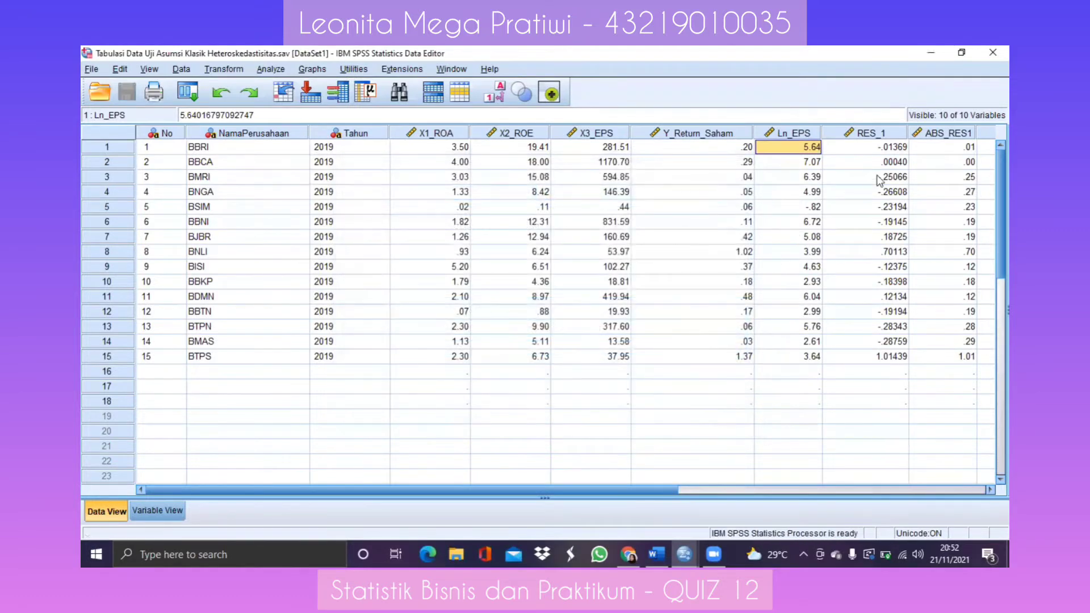
Step: Delete the Ln_EPS, RES_1 and ABS_RES1 variables from the data set and check the remaining variable definitions
click(807, 132)
key(Delete)
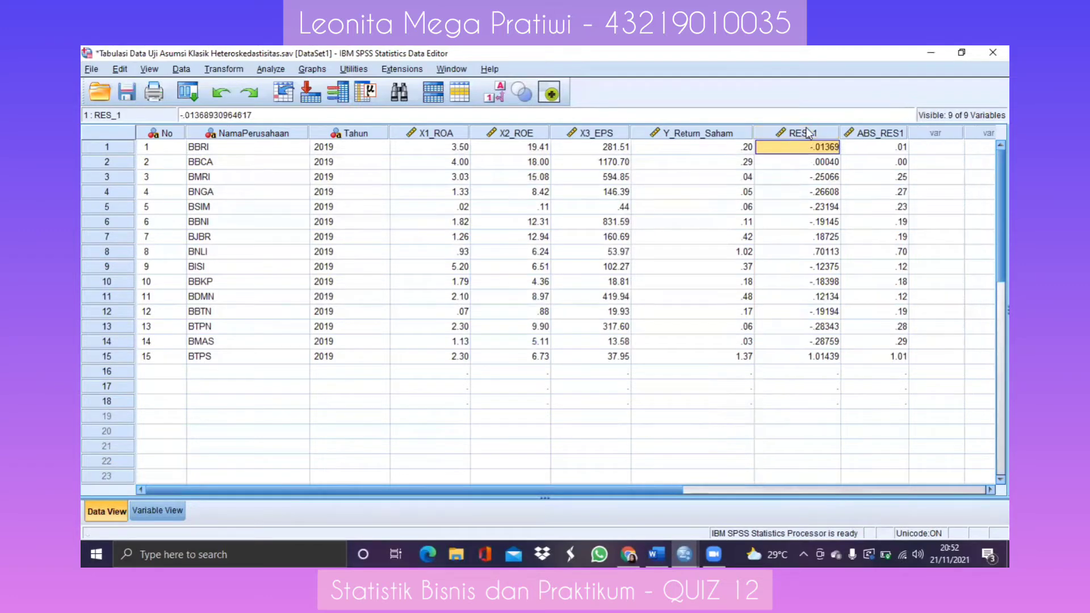
key(Delete)
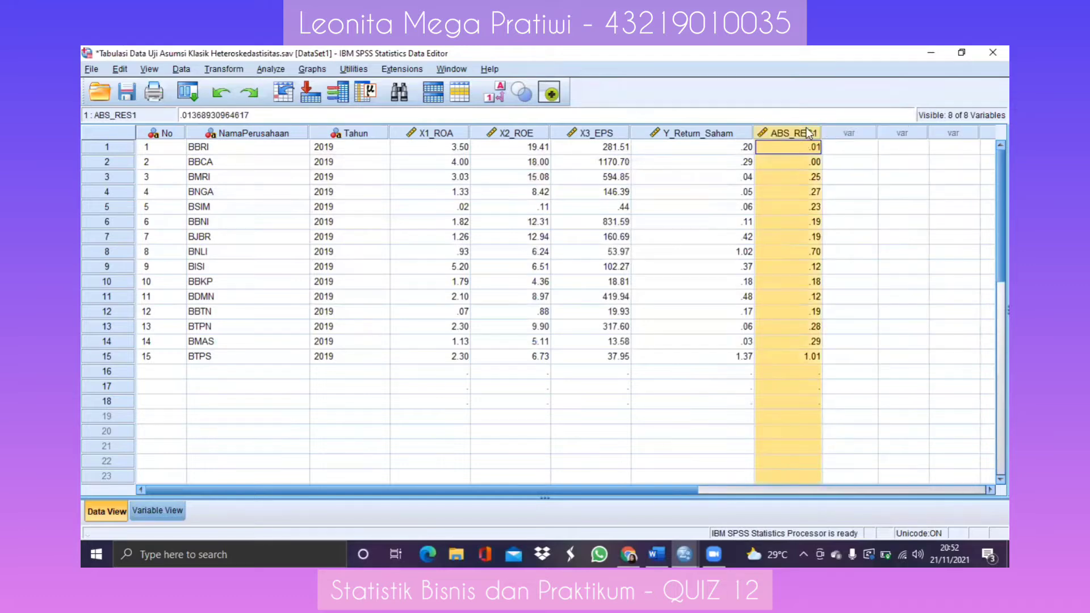
key(Delete)
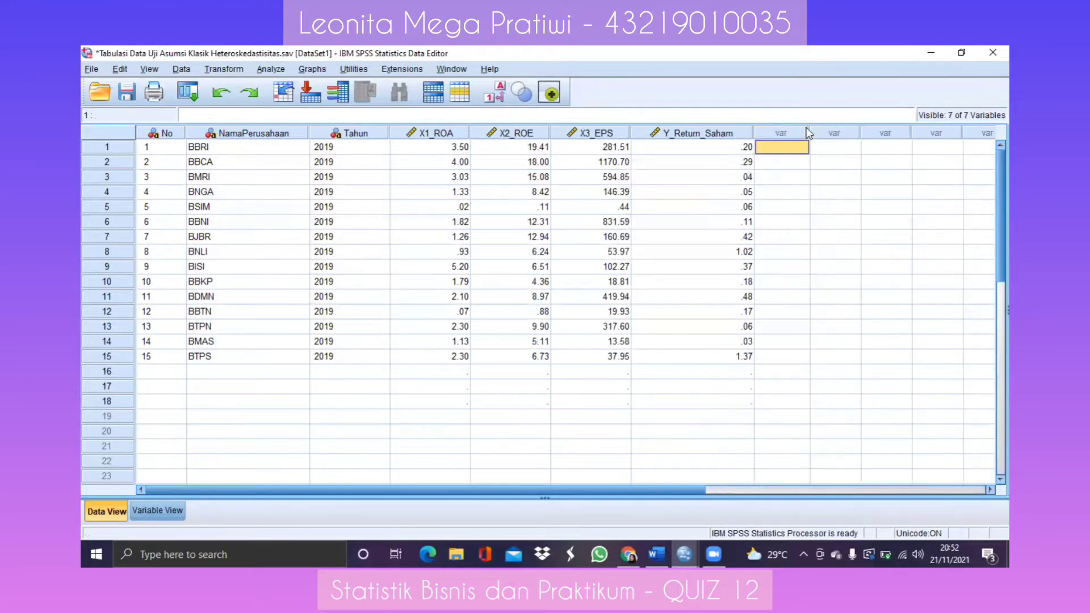
click(148, 515)
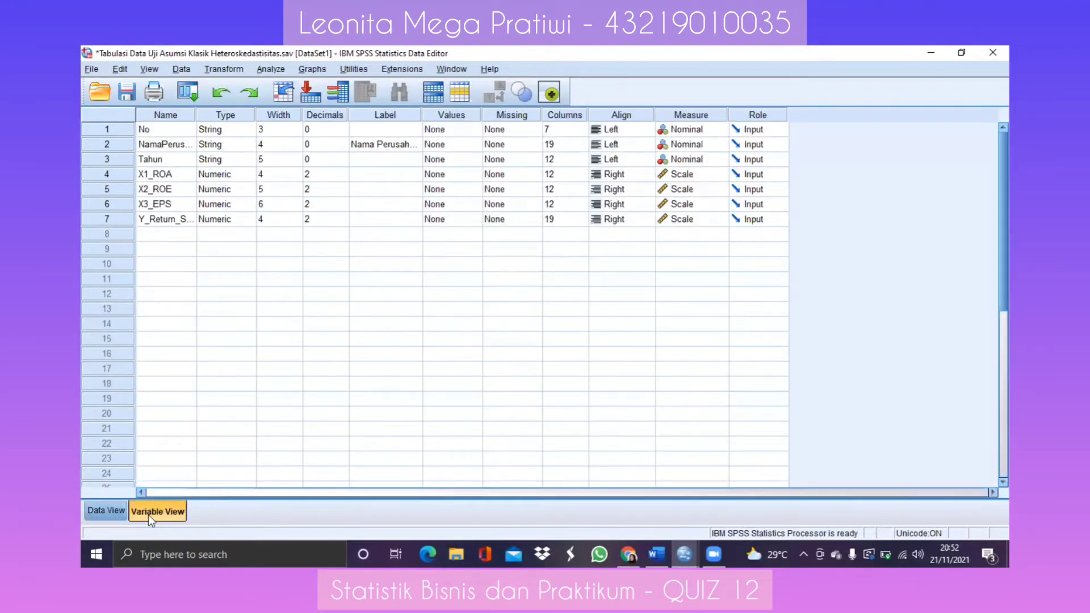
click(103, 514)
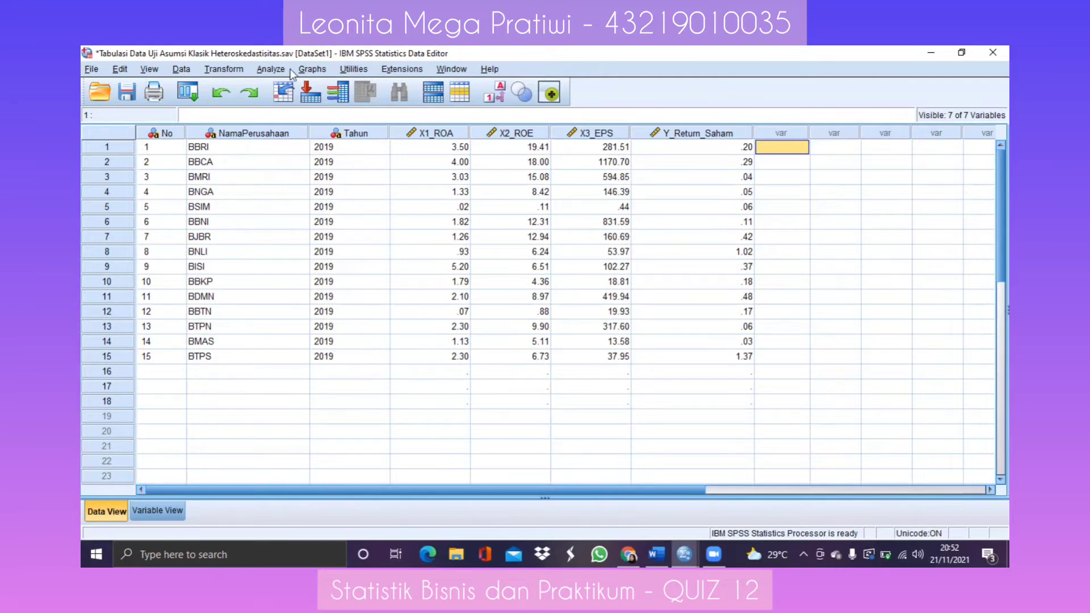
Step: Open the Linear Regression dialog and reset all of its earlier settings
click(263, 73)
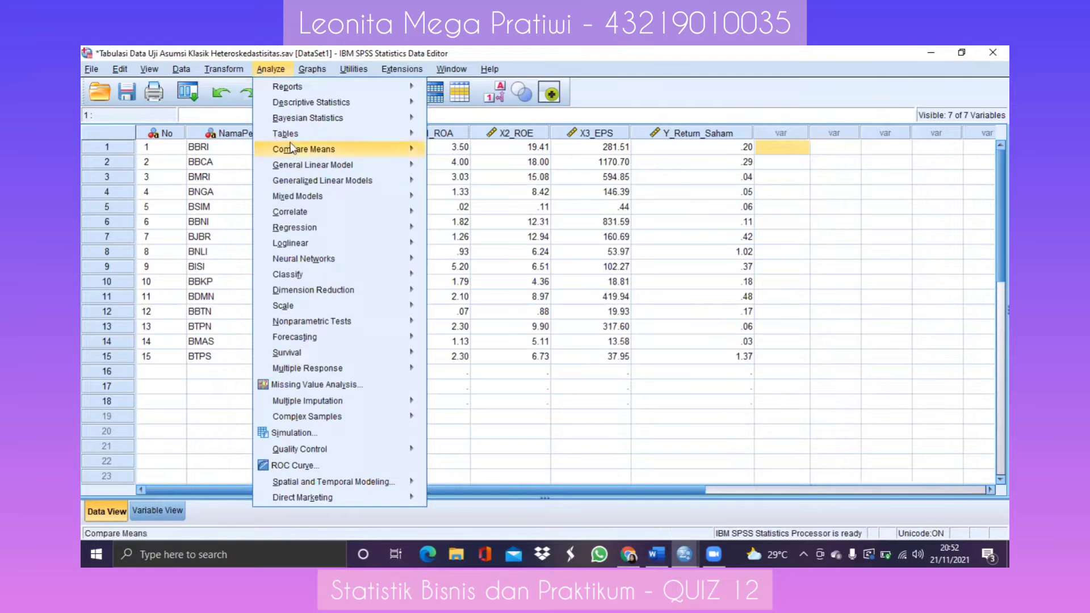
mouse_move(319, 233)
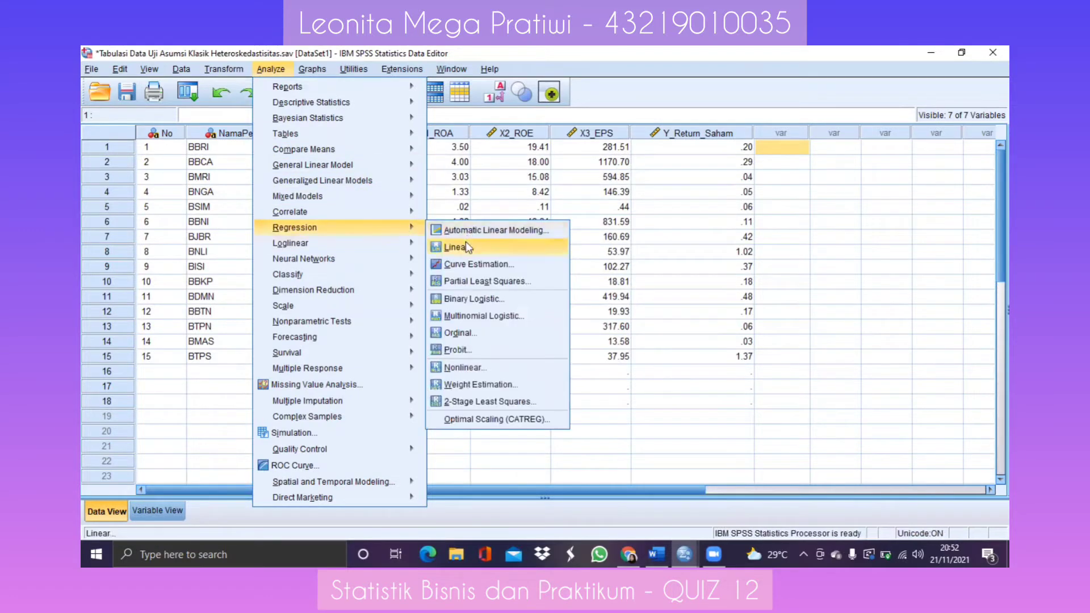
click(465, 245)
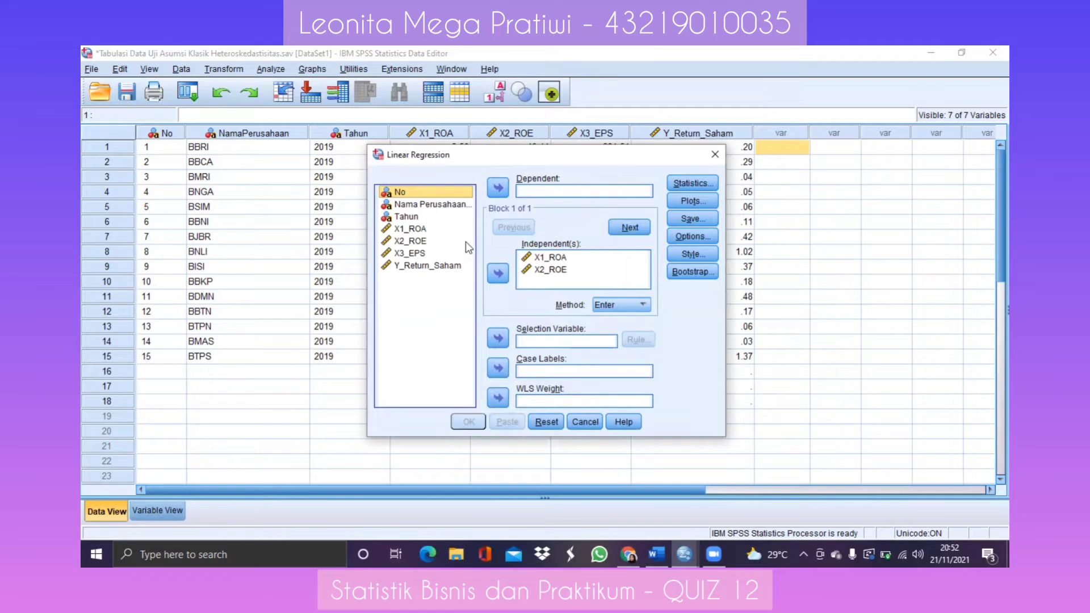
click(546, 421)
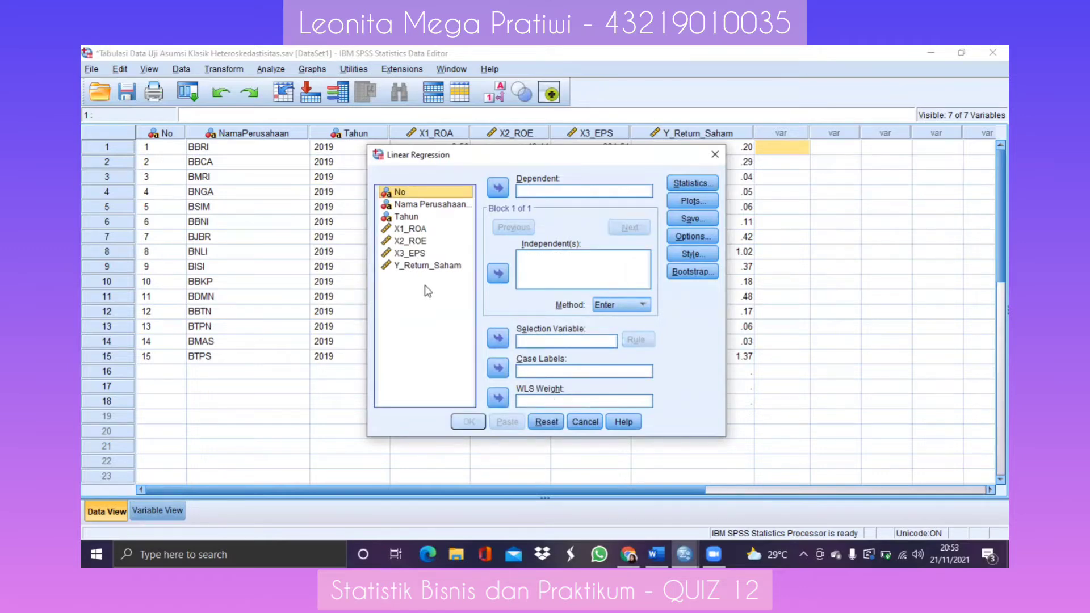
ctrl+click(400, 229)
ctrl+click(401, 241)
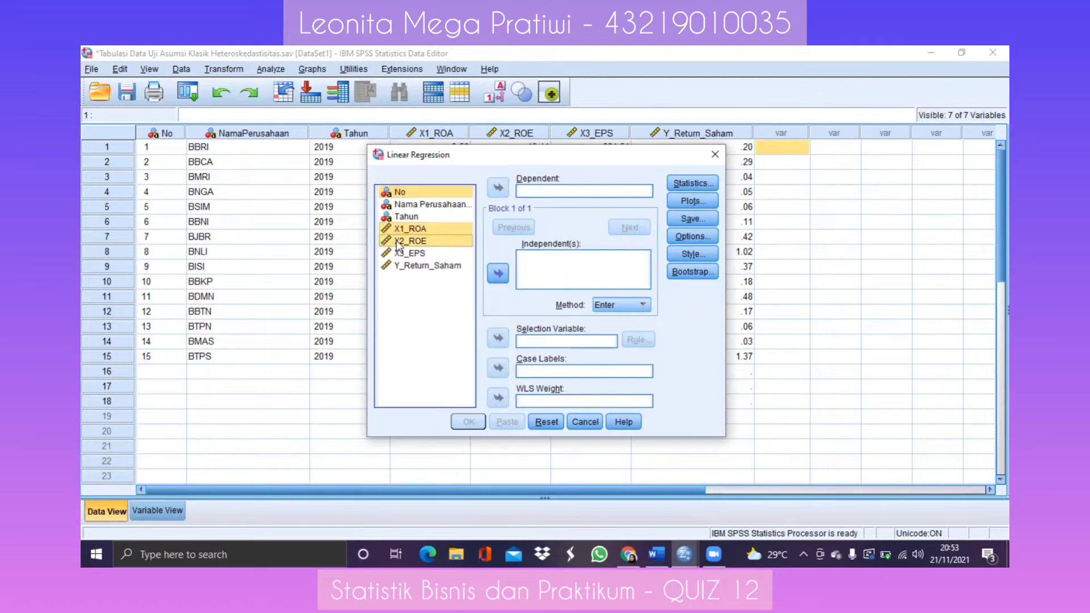
ctrl+click(403, 253)
click(498, 273)
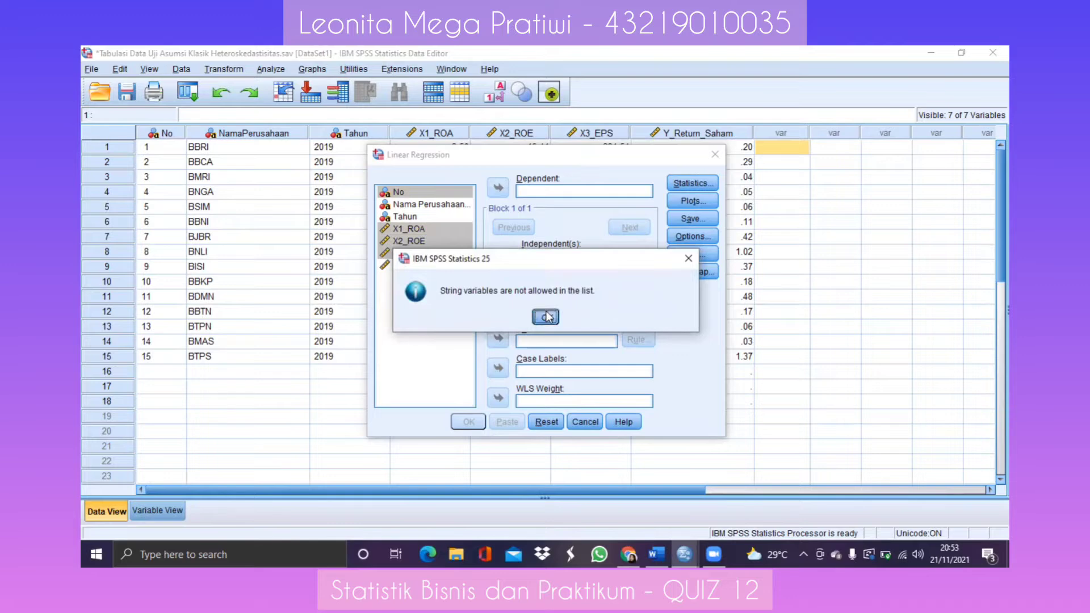
click(546, 316)
click(419, 194)
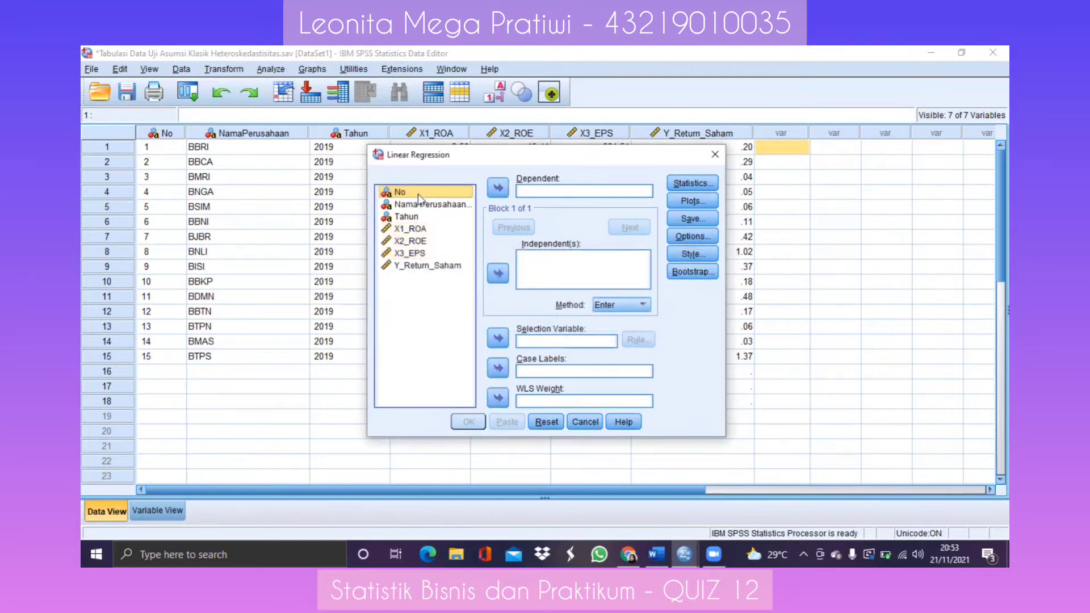
Step: Set X1_ROA, X2_ROE and X3_EPS as independent variables and Y_Return_Saham as the dependent variable of the regression
click(415, 229)
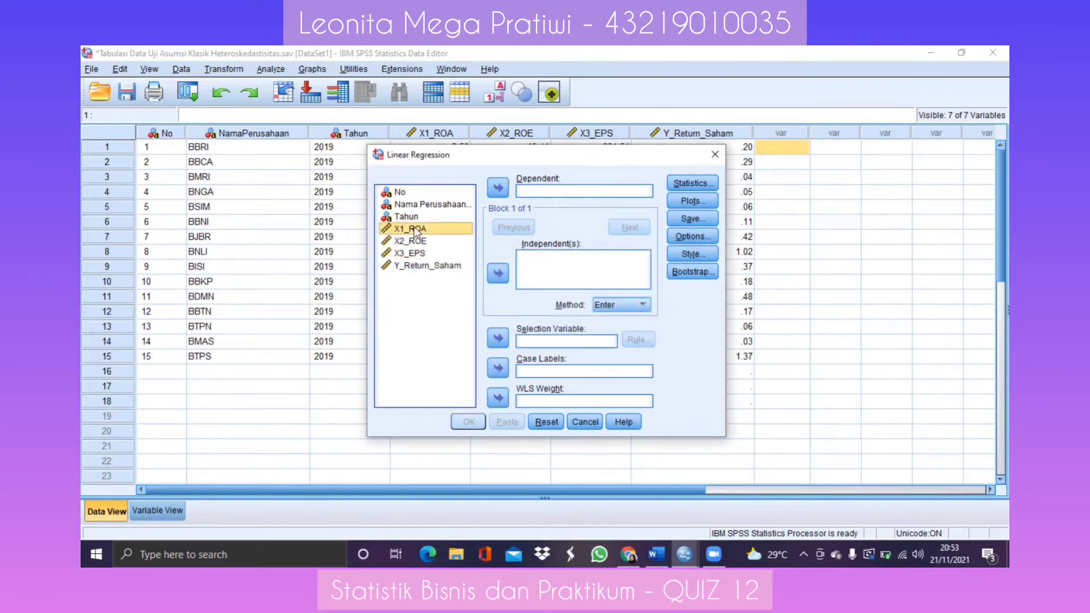
shift+click(414, 240)
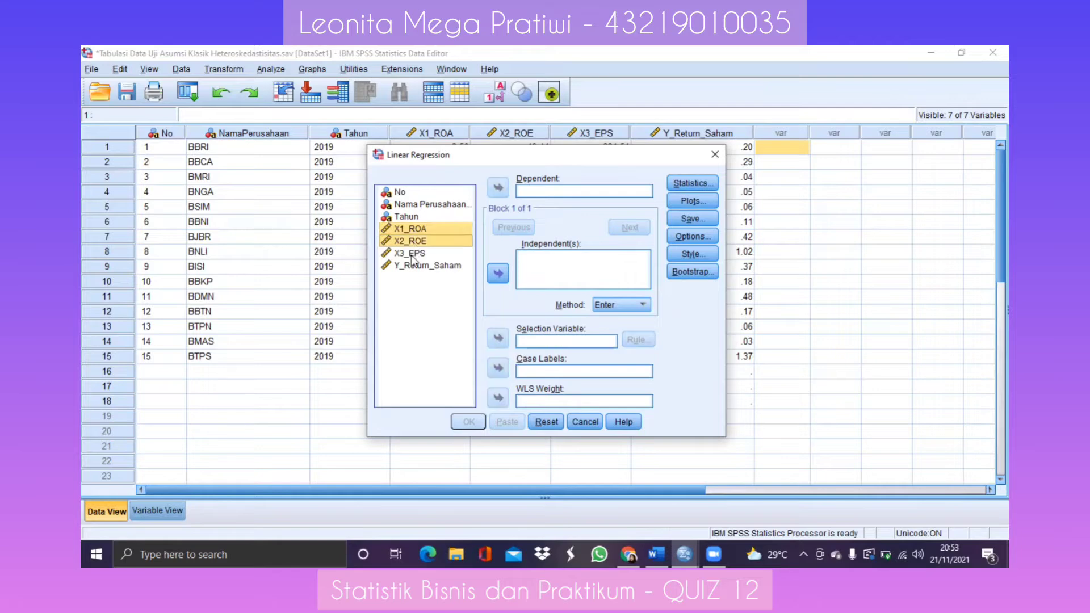
shift+click(412, 253)
click(497, 275)
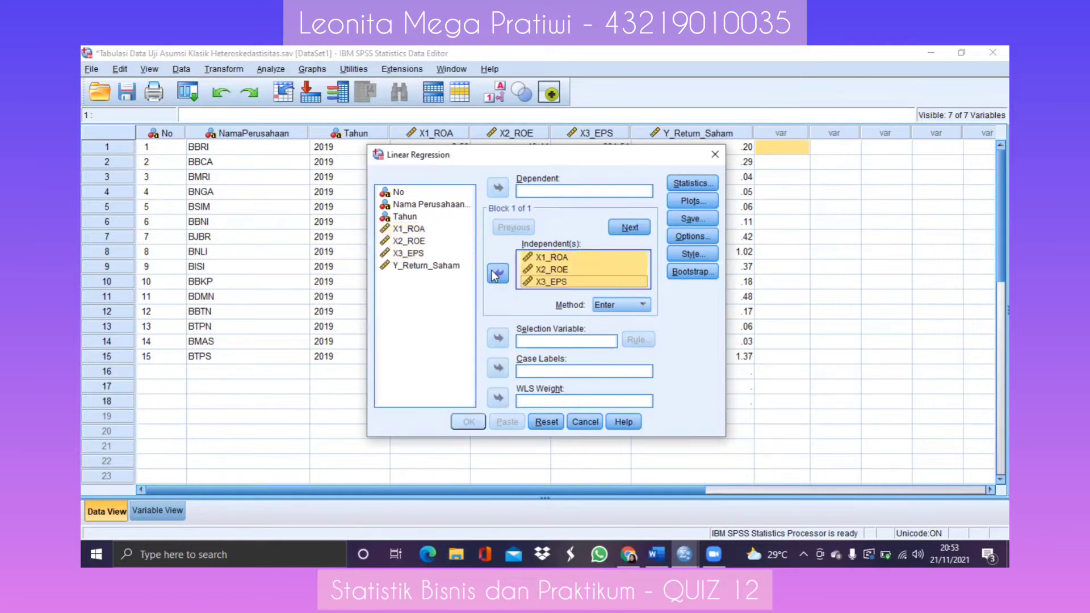
click(426, 266)
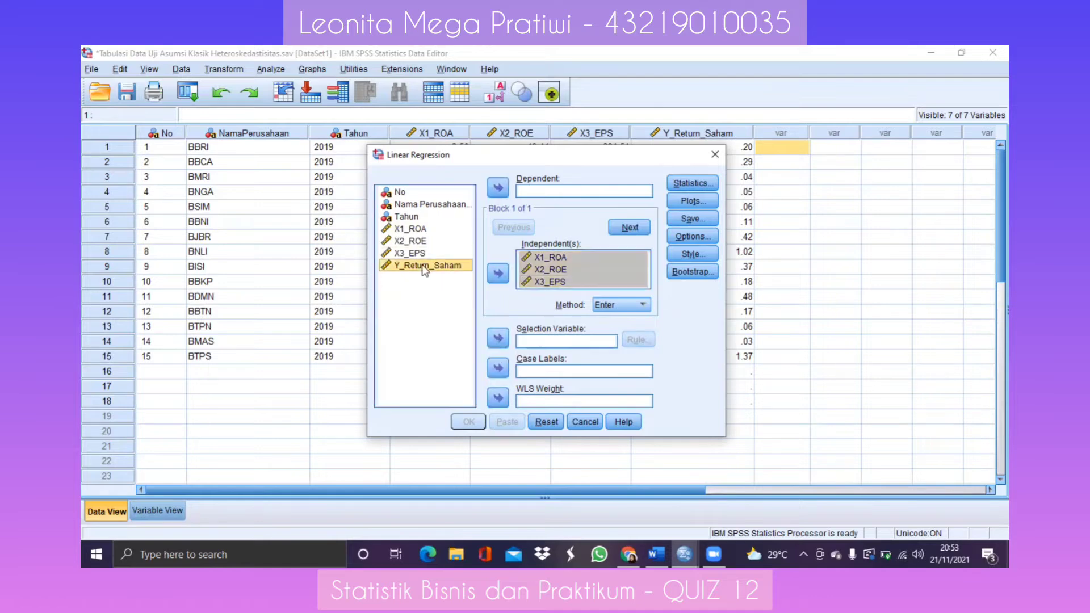
click(496, 193)
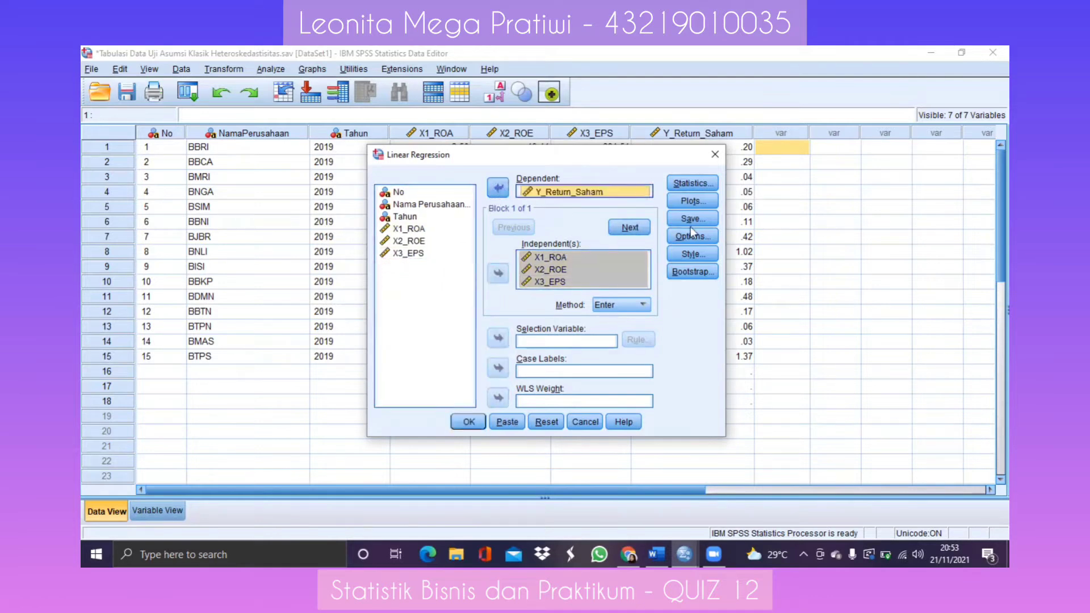
Step: Limit the regression statistics to Covariance matrix and Collinearity diagnostics, with Estimates, Model fit and Durbin-Watson turned off
click(692, 182)
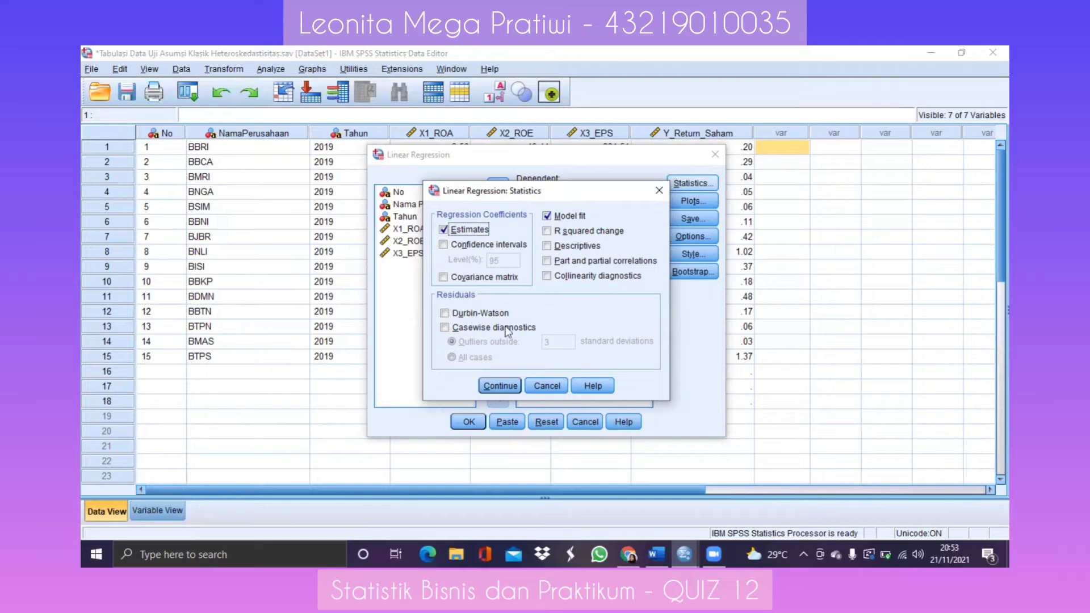
click(445, 314)
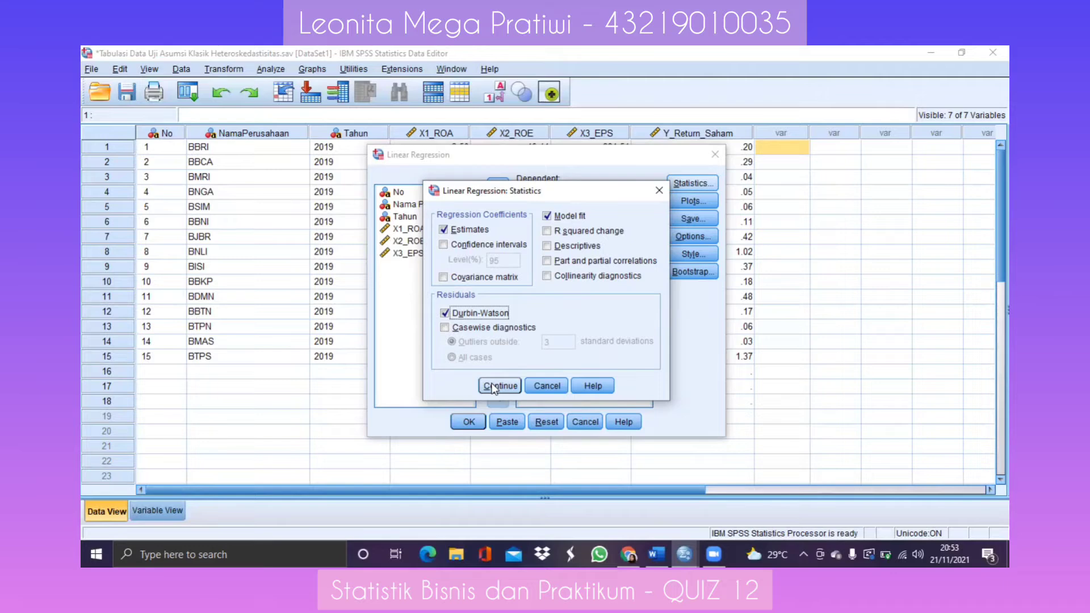
click(462, 233)
click(465, 314)
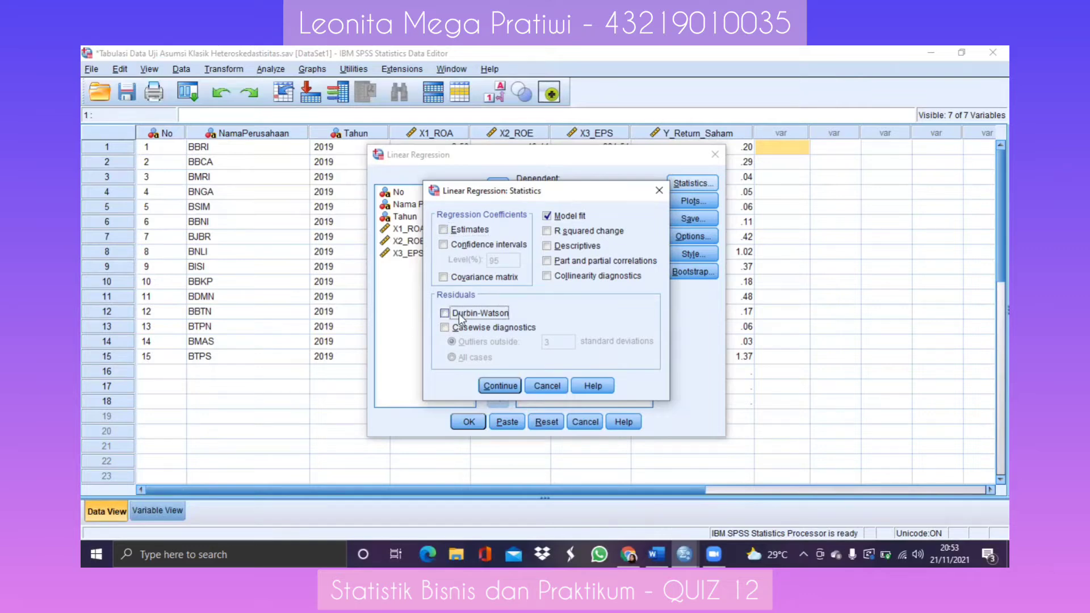
click(552, 218)
click(447, 278)
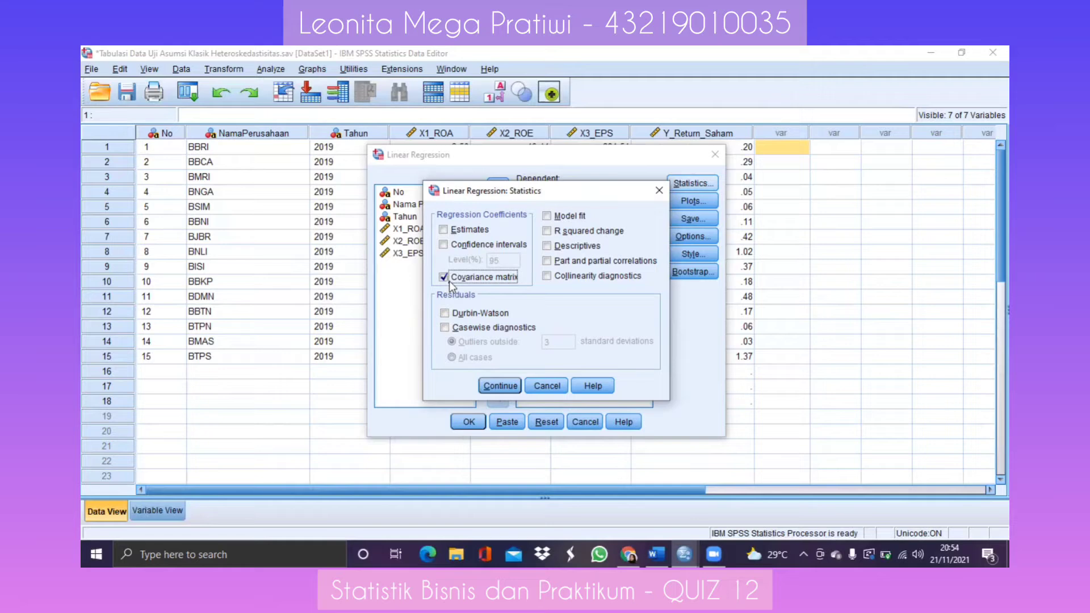
click(547, 277)
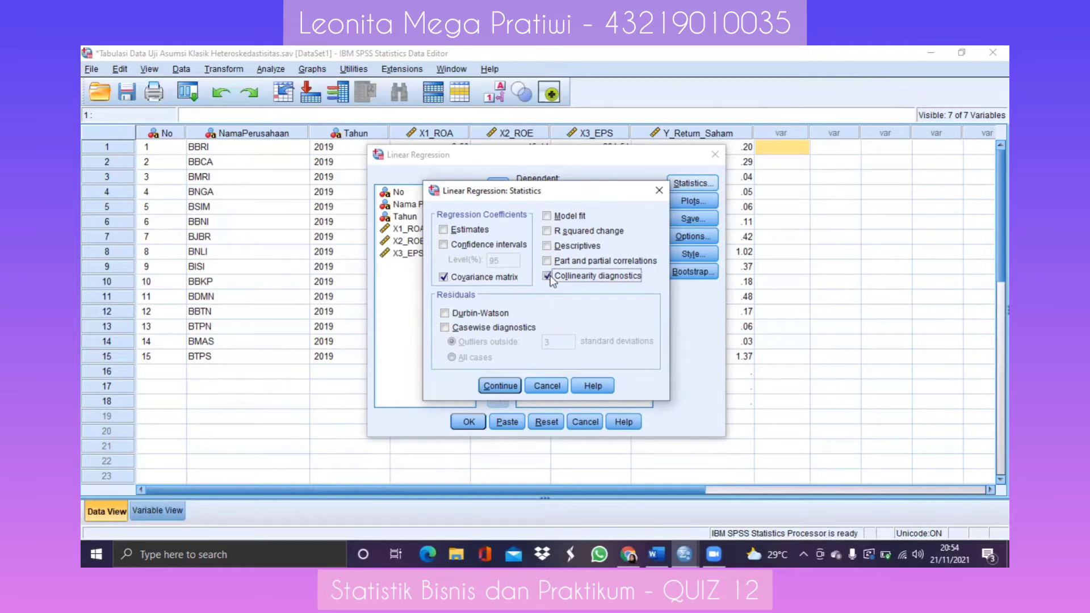
click(503, 389)
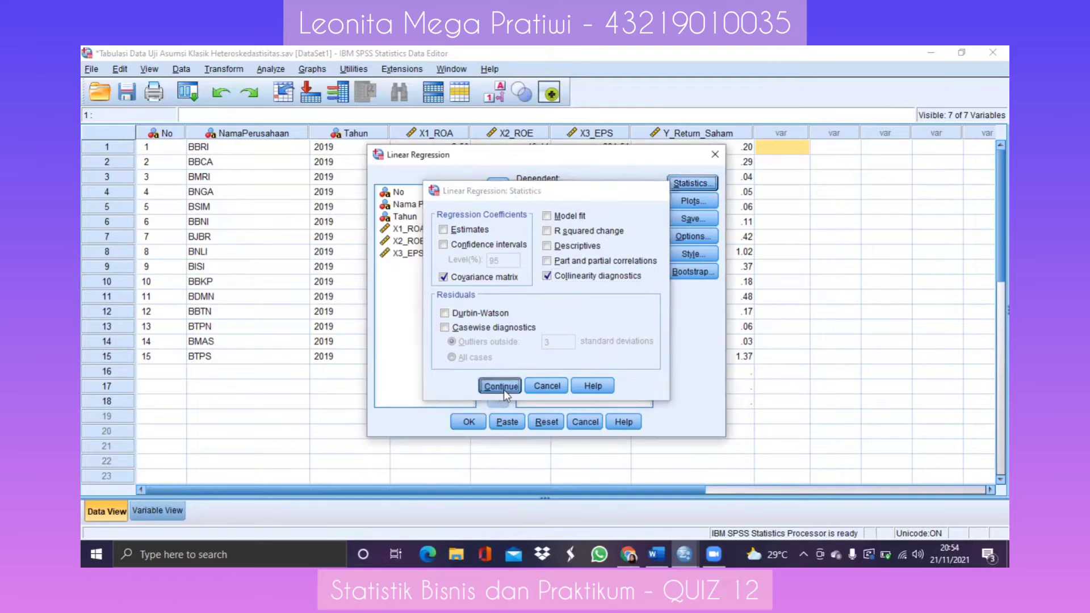
Step: Check that no plots or saved variables are selected for the regression and run it
click(691, 202)
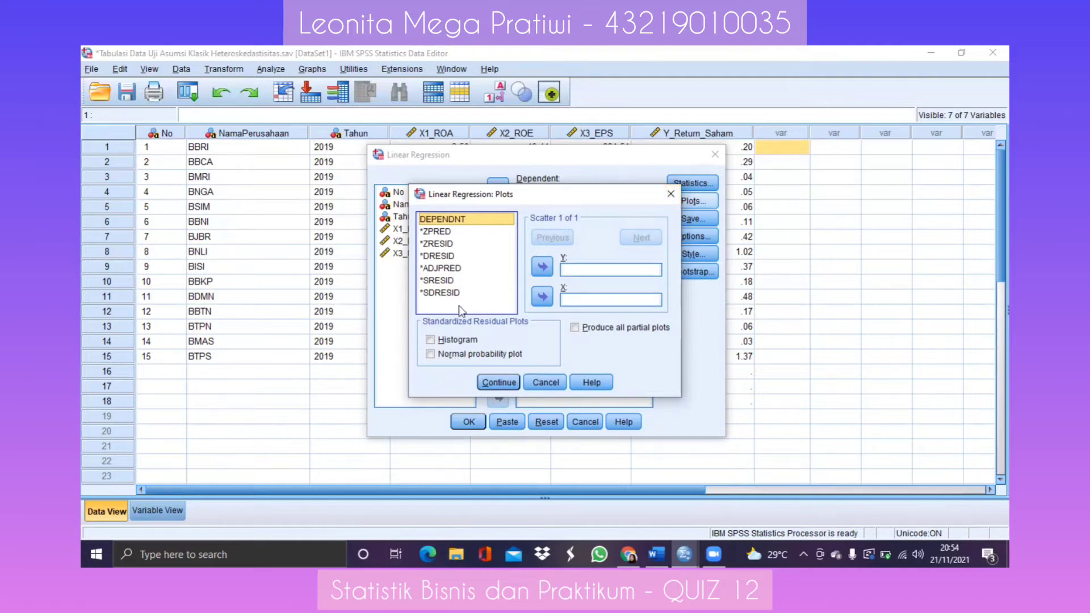
click(489, 383)
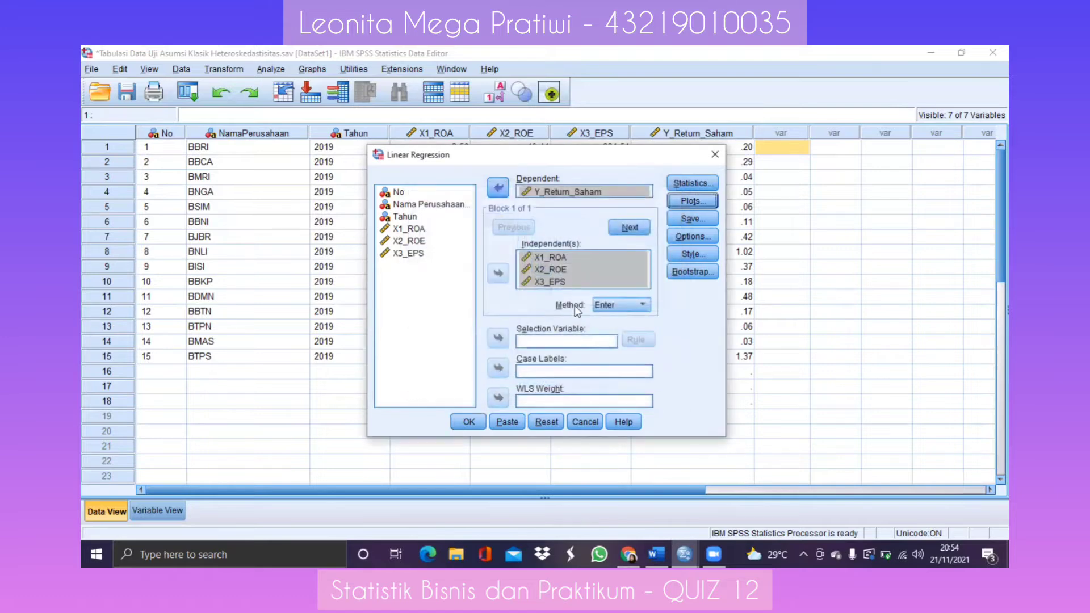
click(704, 219)
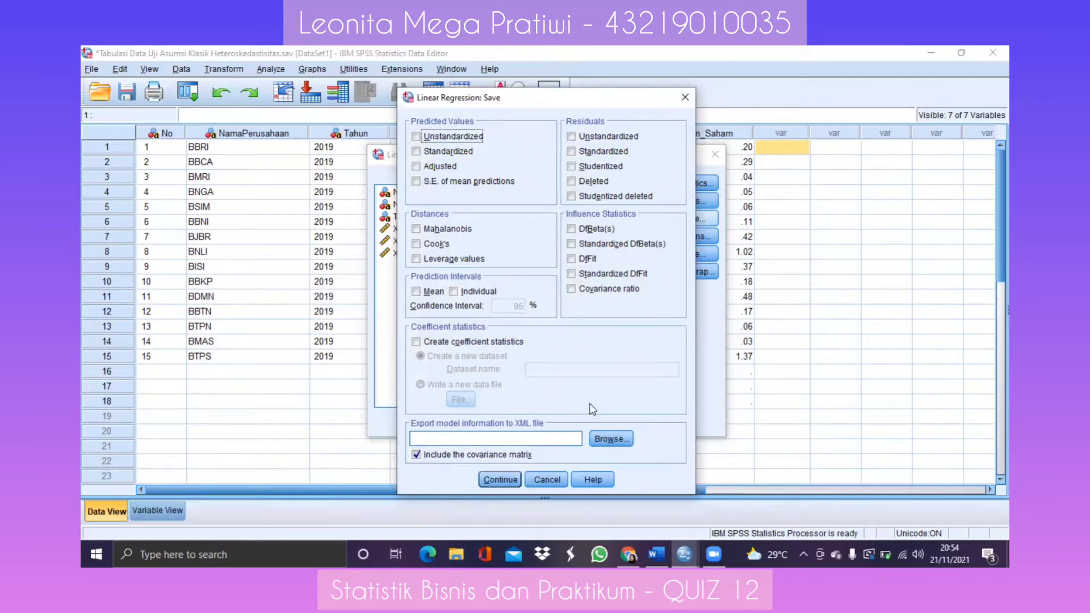
click(487, 480)
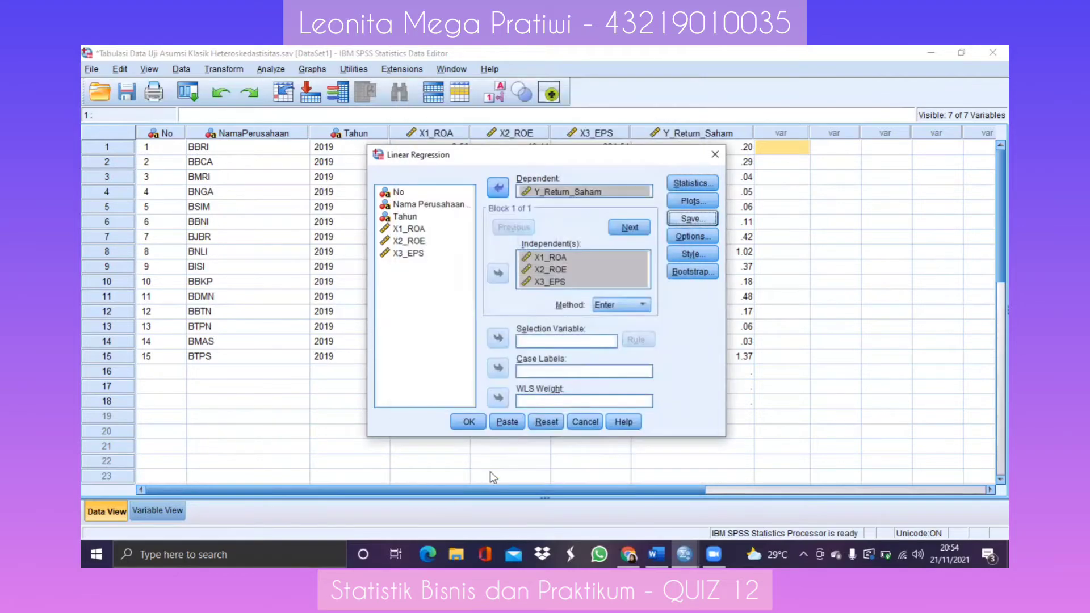
click(473, 422)
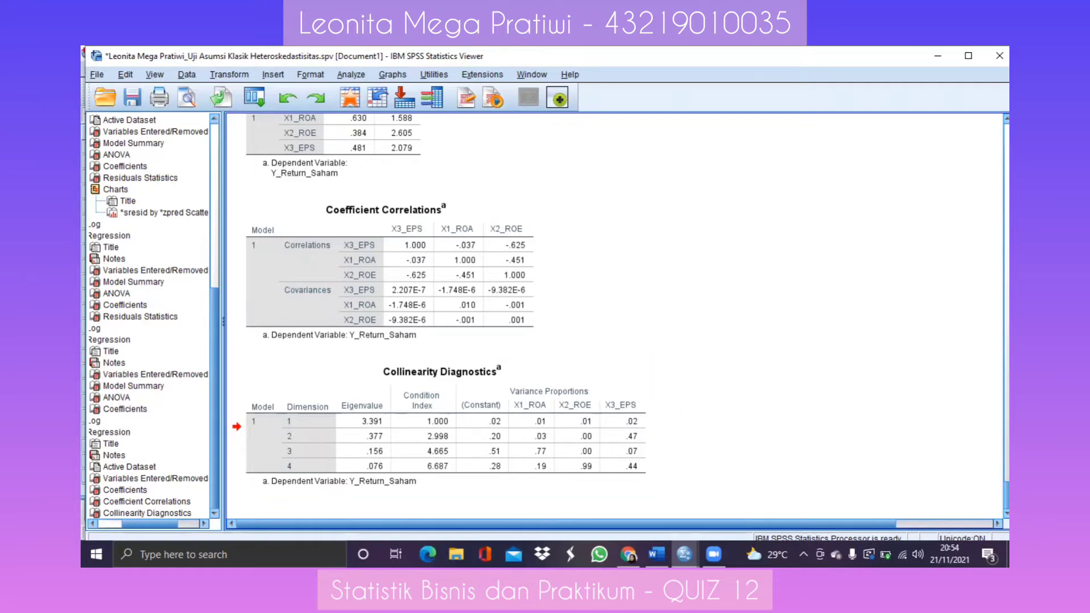
Step: Examine the Coefficients collinearity statistics, Coefficient Correlations and Collinearity Diagnostics tables in the regression output
mouse_move(1007, 497)
mouse_down()
mouse_move(1007, 465)
mouse_move(1007, 496)
mouse_up()
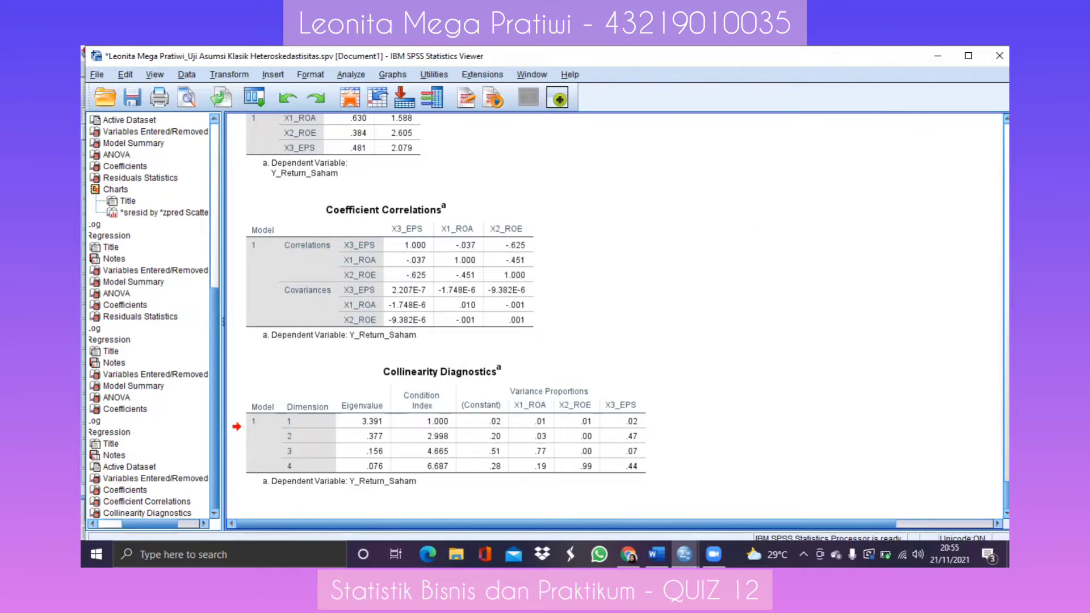
scroll(624, 318, up, 10)
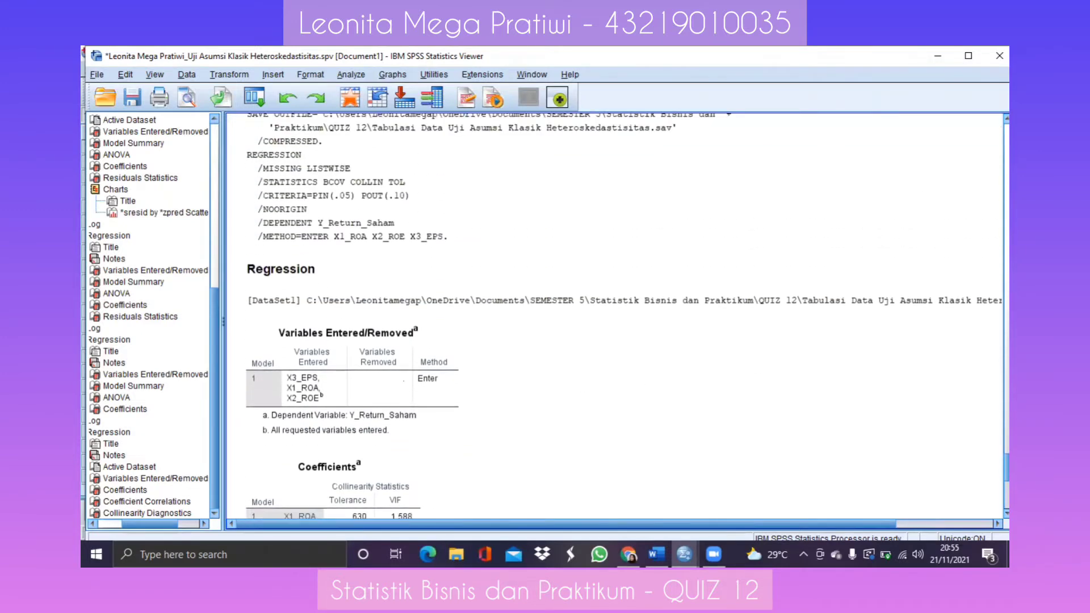
scroll(624, 318, down, 5)
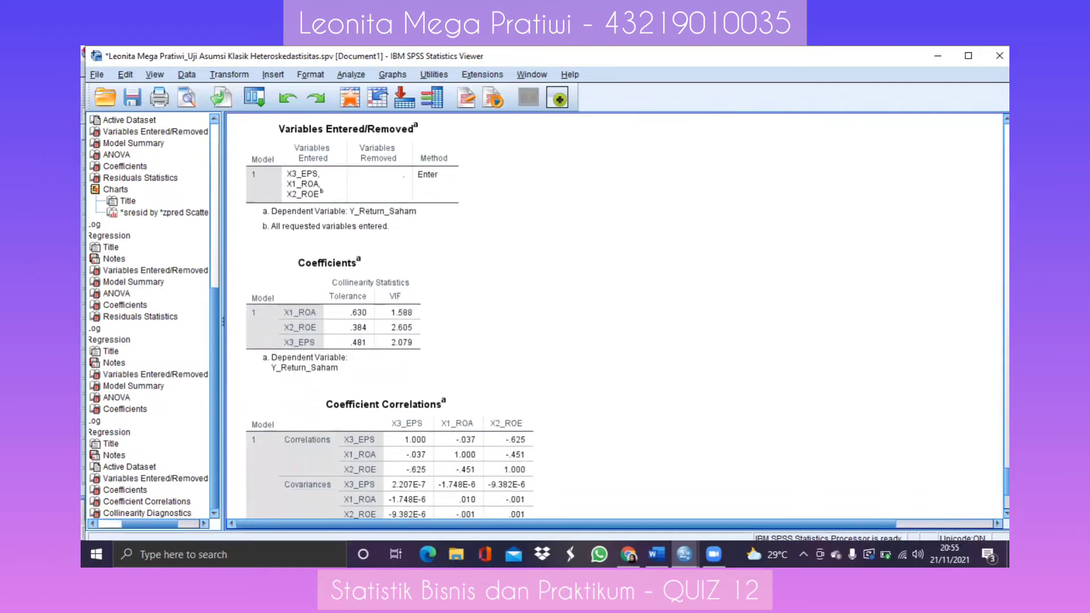
scroll(616, 316, down, 6)
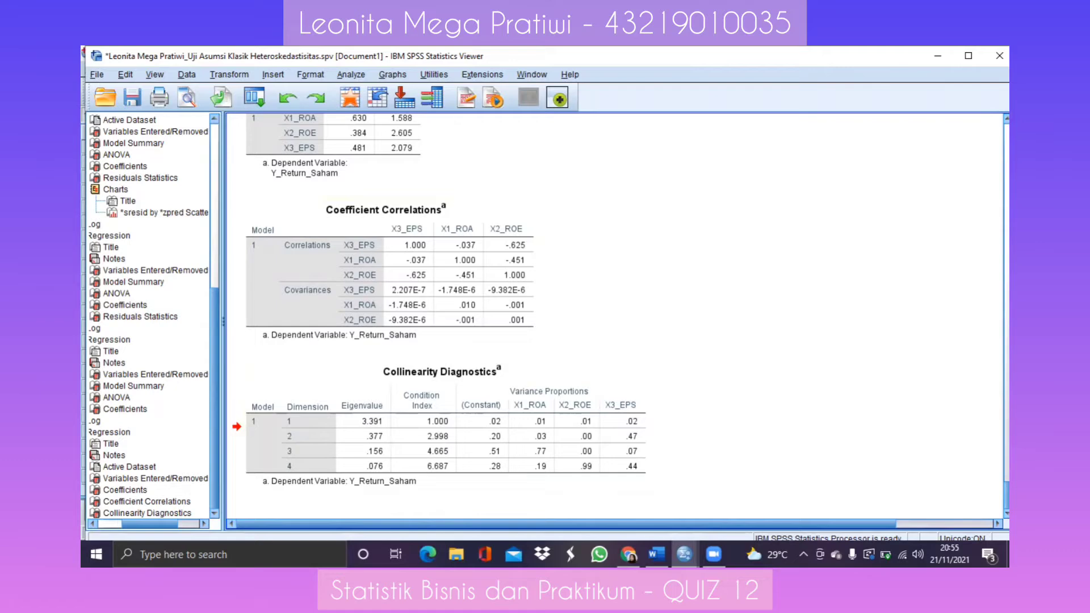
scroll(616, 315, up, 10)
drag(1006, 461, 1006, 533)
Step: Bring the output viewer back on screen at full size and open the Compute Variable dialog
click(953, 57)
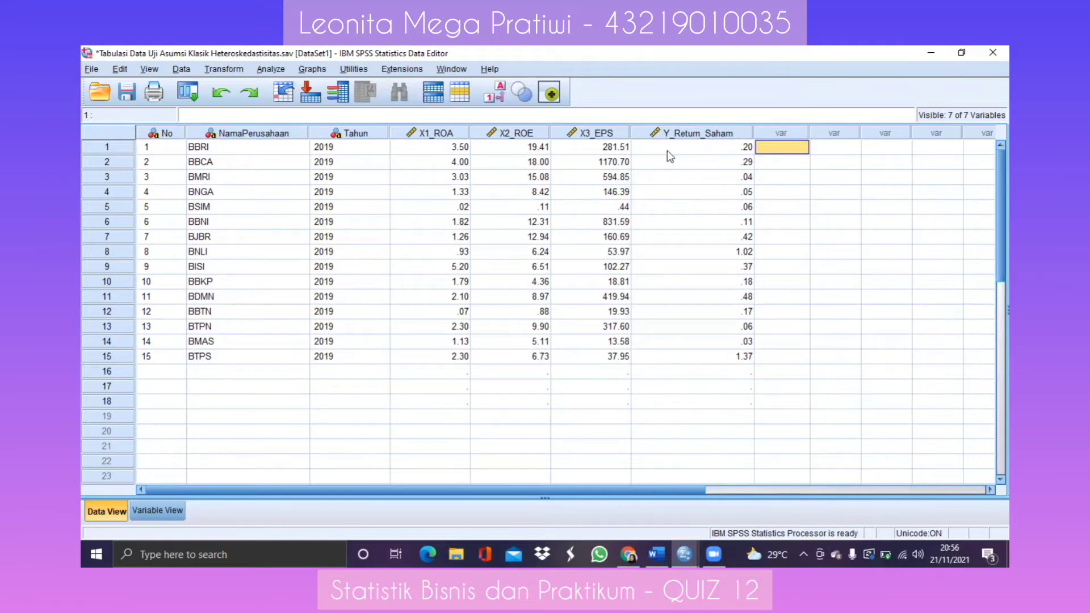
click(929, 52)
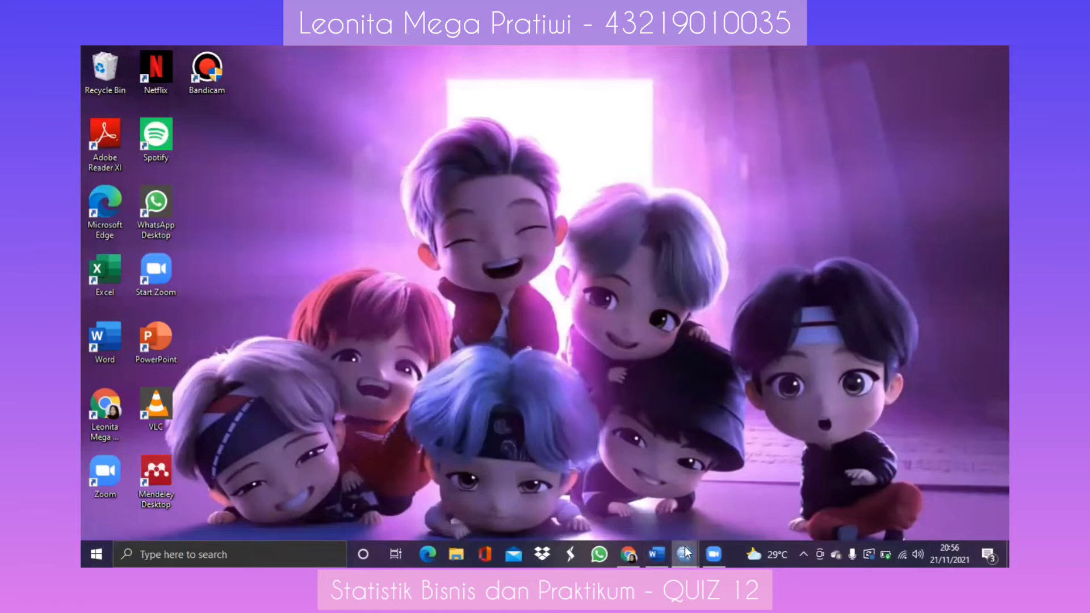
mouse_move(686, 553)
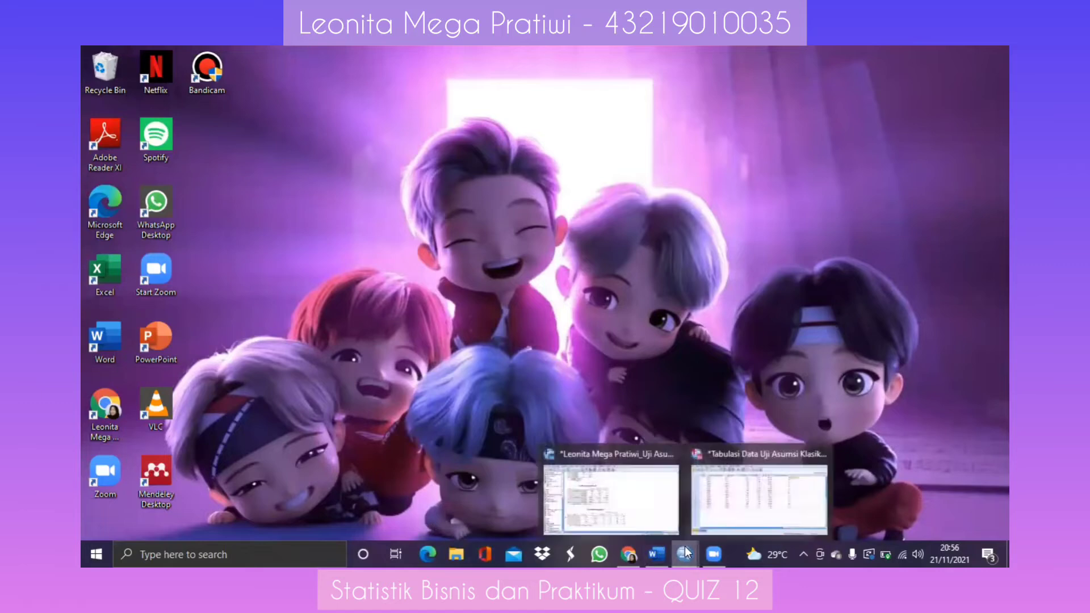
click(657, 510)
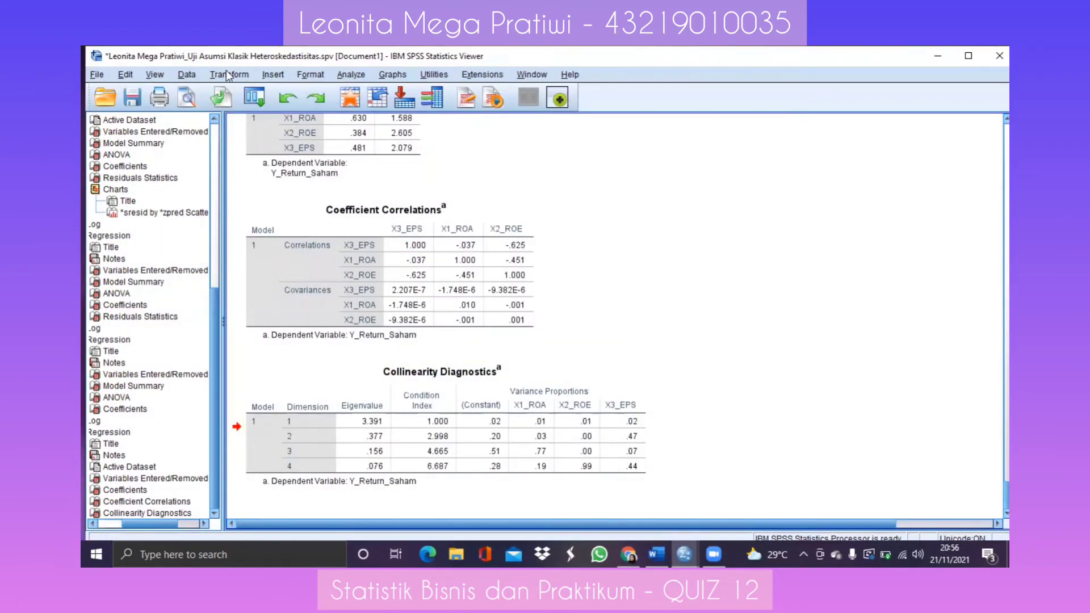
click(968, 59)
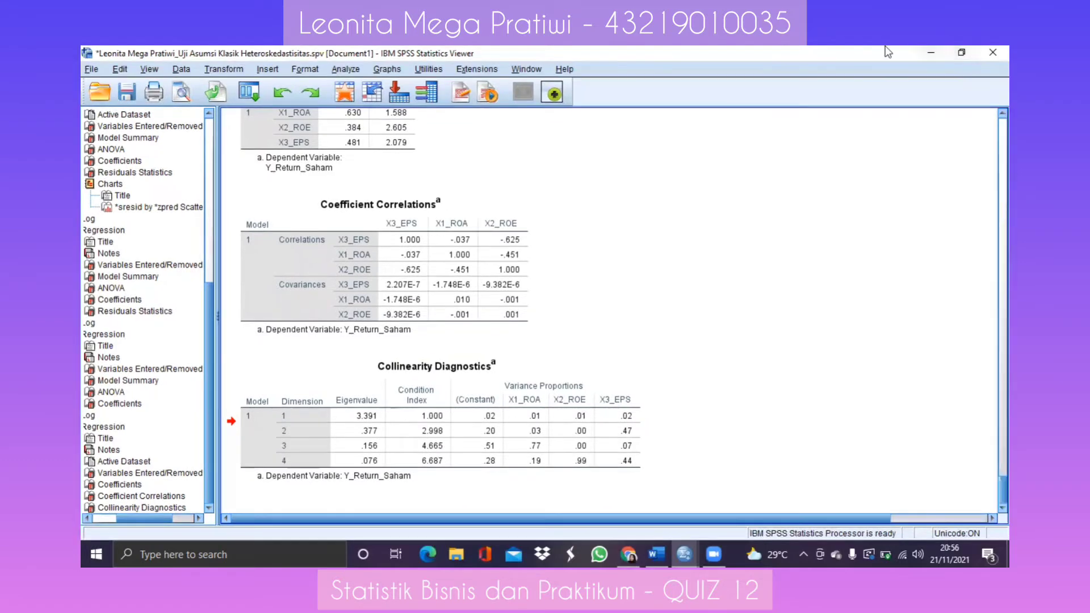
click(236, 69)
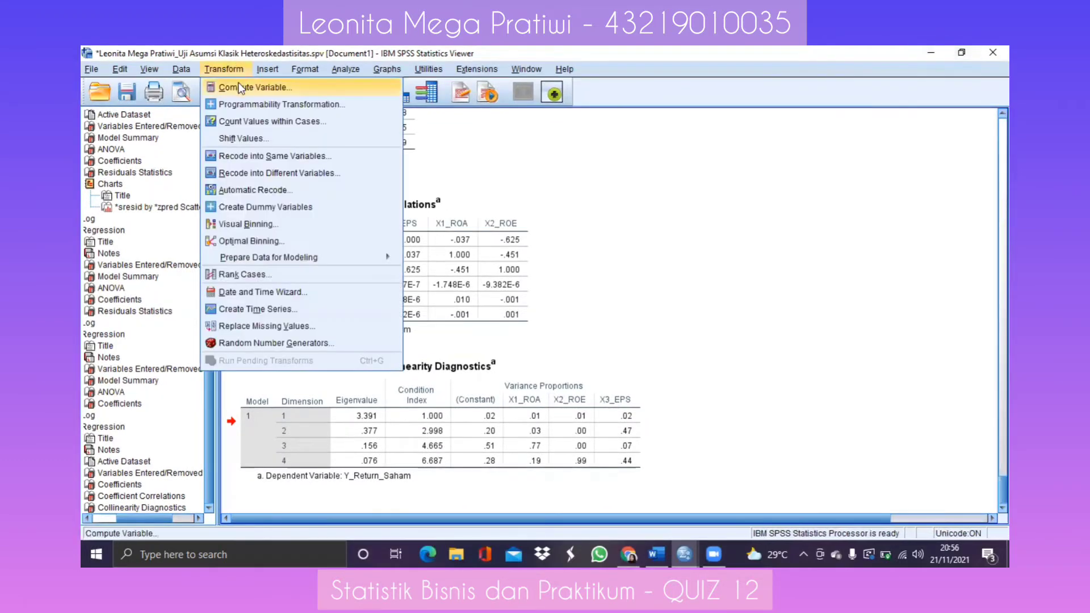
click(239, 88)
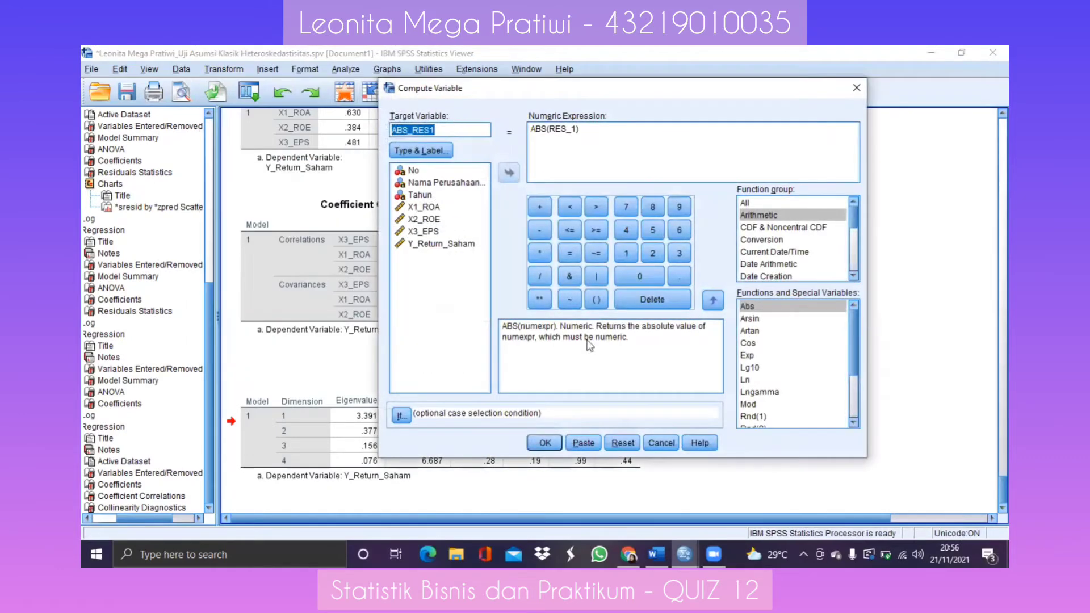
Step: Clear the previous computation settings and name the target variable SQRT_ROA
click(614, 446)
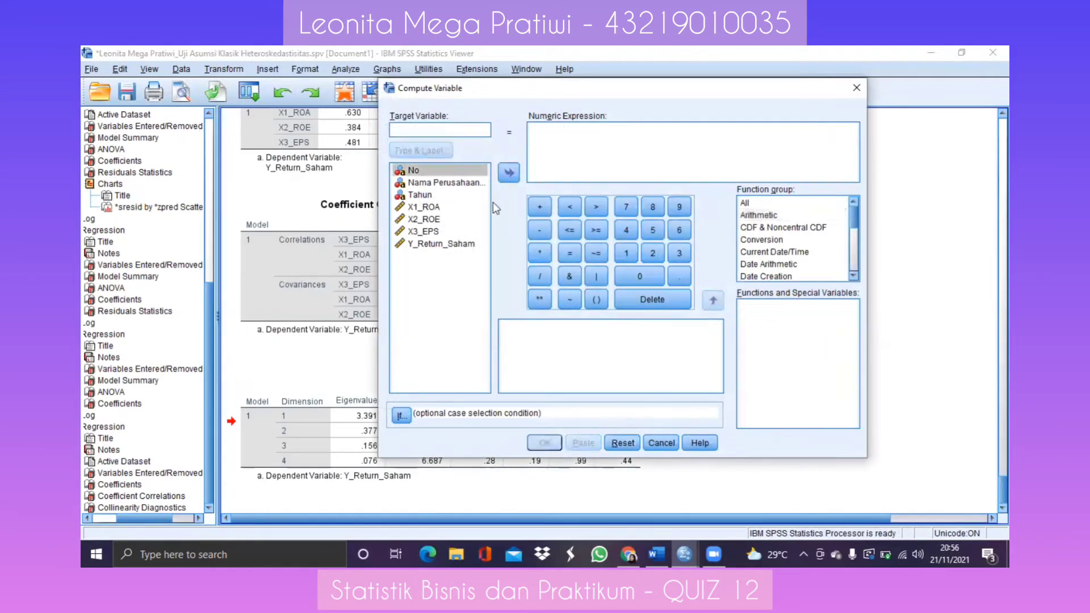
text(SQRT)
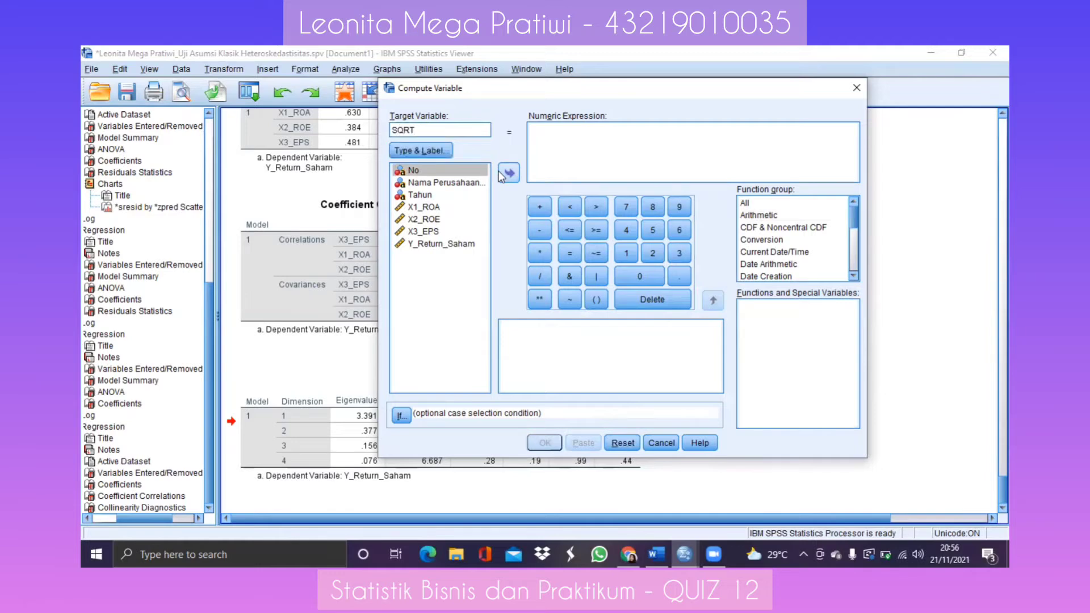
text(_ROA)
Step: Define the numeric expression as SQRT(X1_ROA) using the Sqrt function and run the computation
click(564, 155)
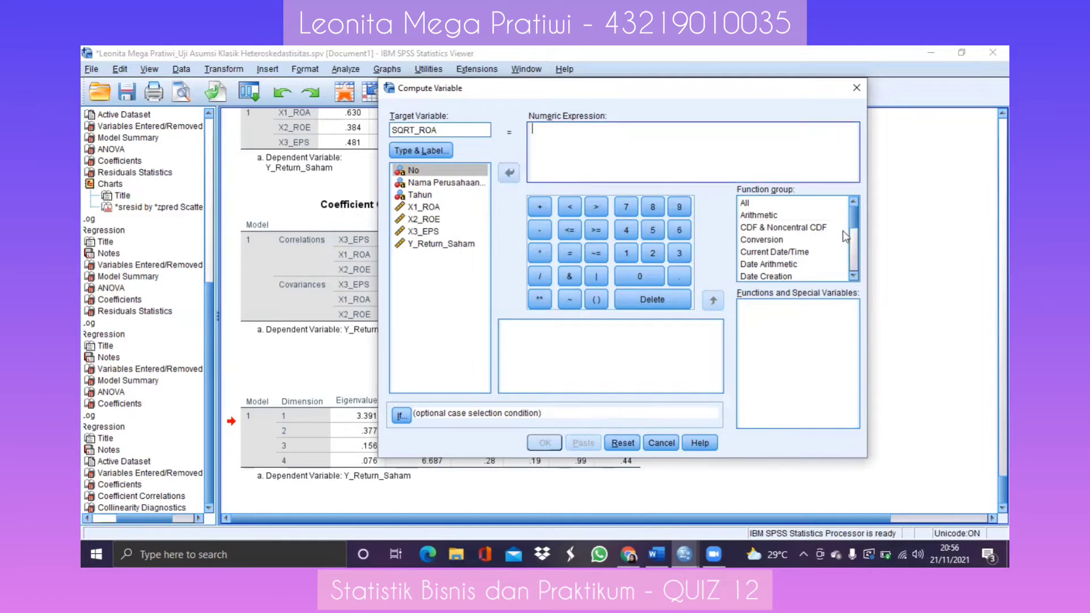
click(761, 202)
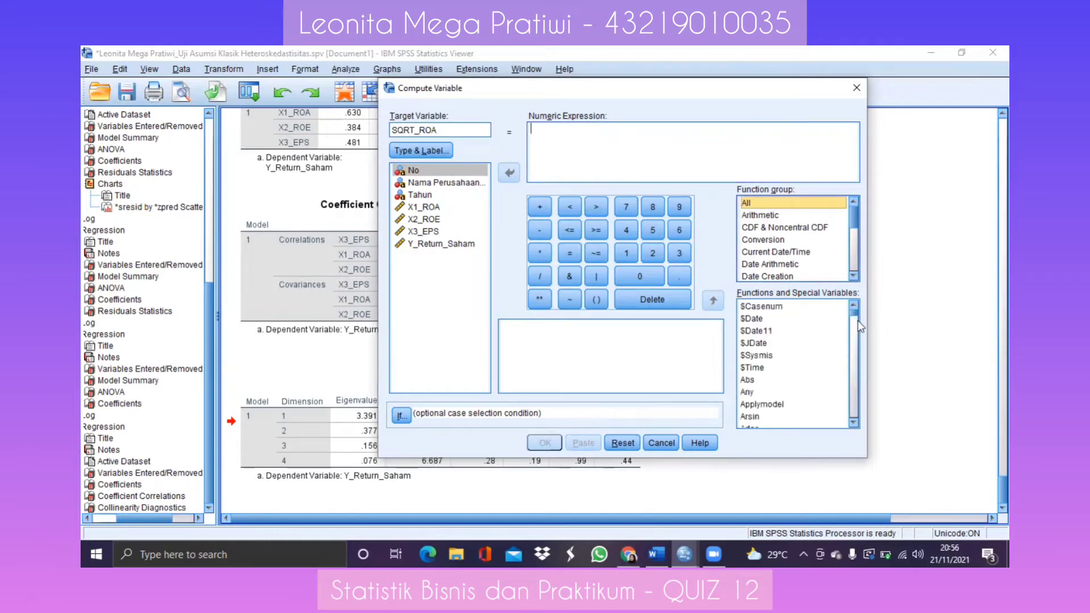
drag(853, 311, 862, 399)
double_click(747, 397)
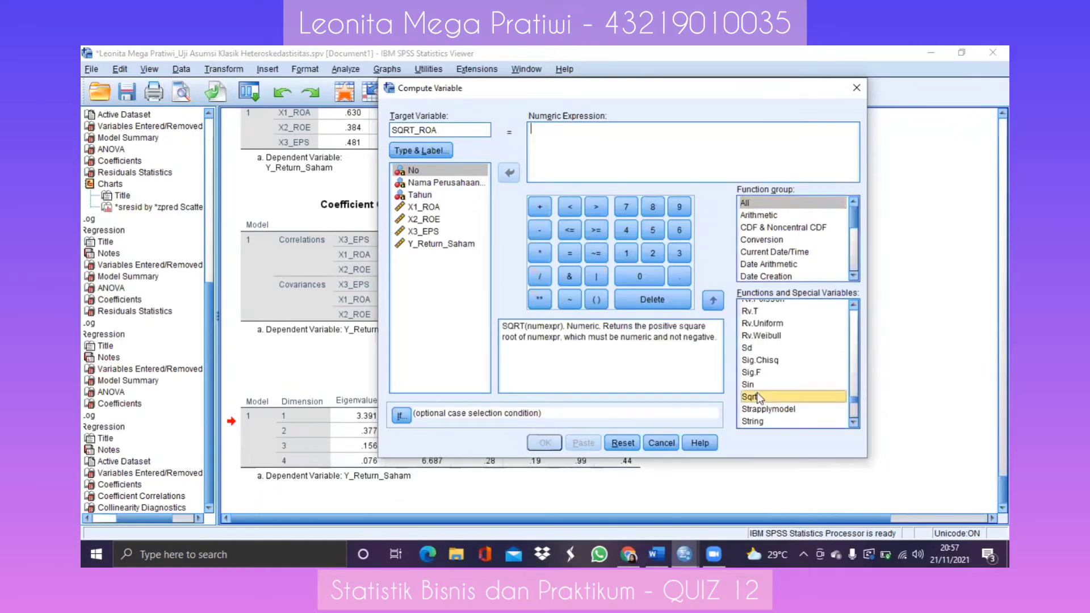
click(436, 209)
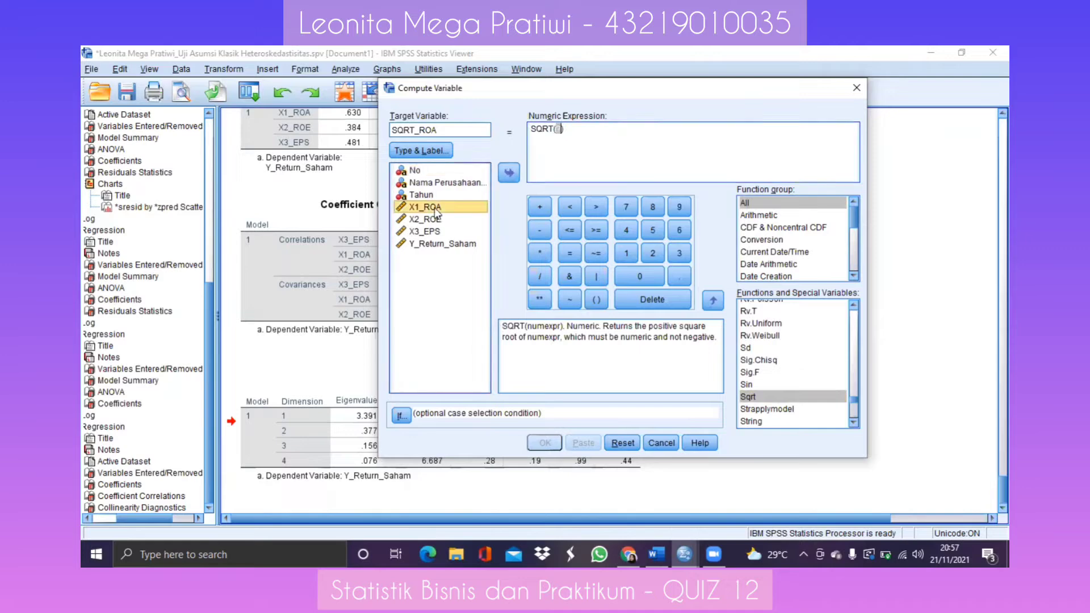
click(500, 172)
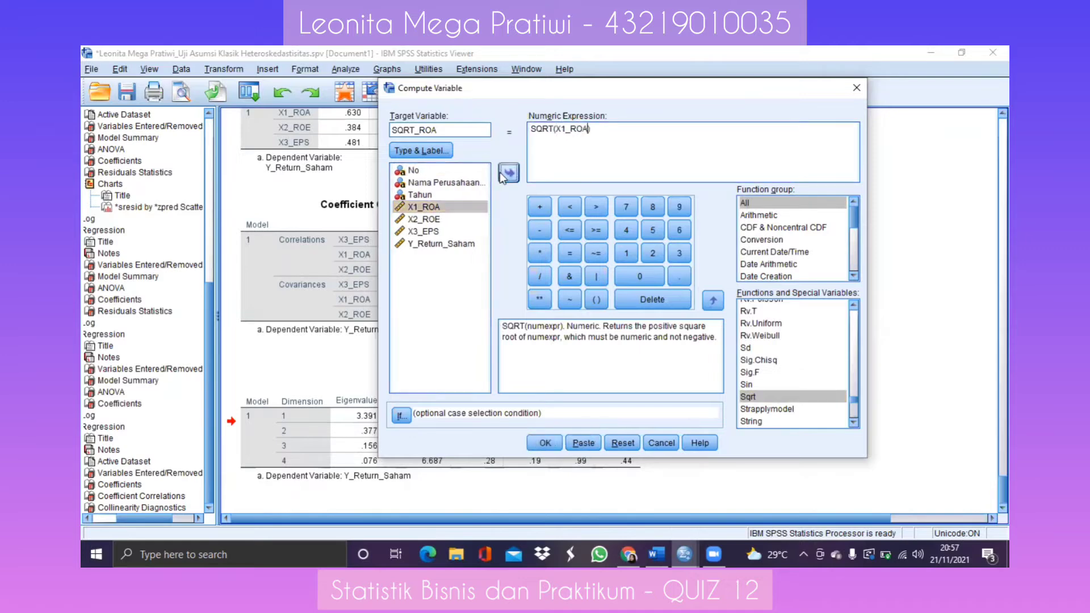
click(552, 445)
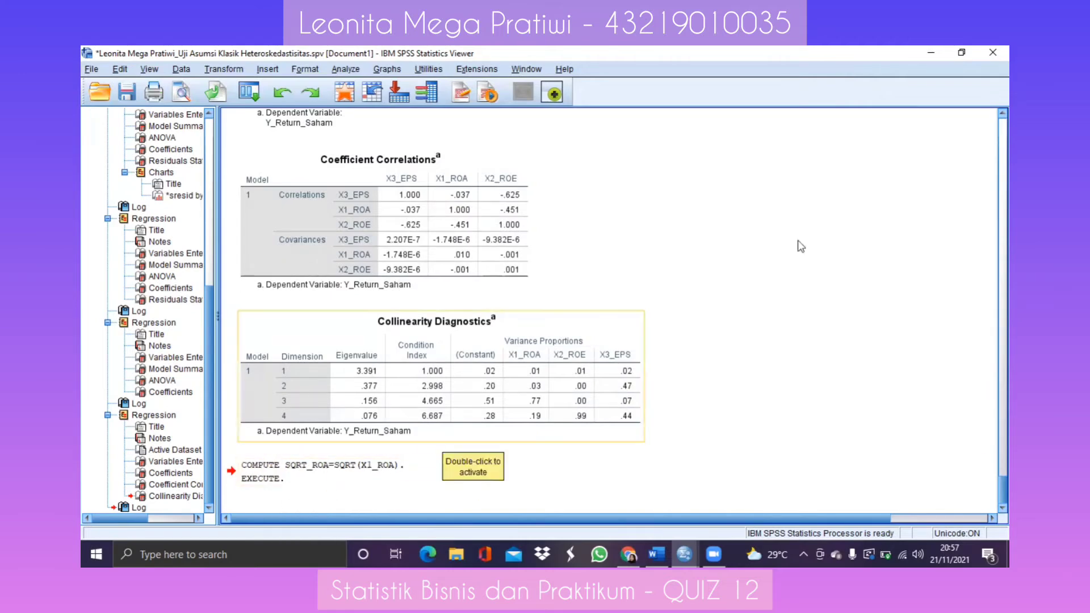
Step: Check the SQRT_ROA column in the data set and return to the output document
click(939, 49)
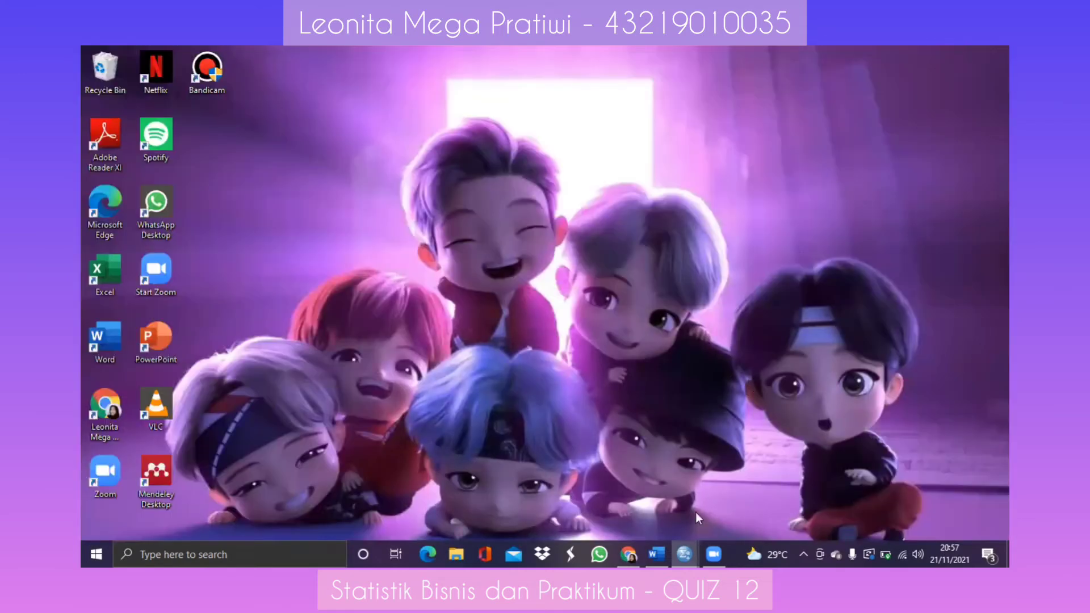
mouse_move(686, 552)
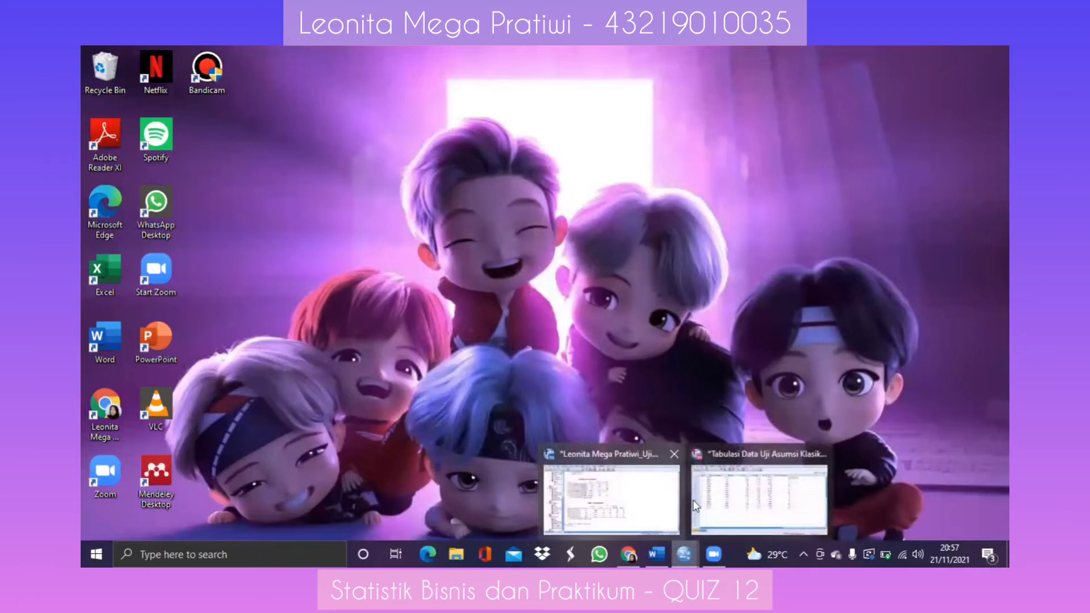
click(732, 488)
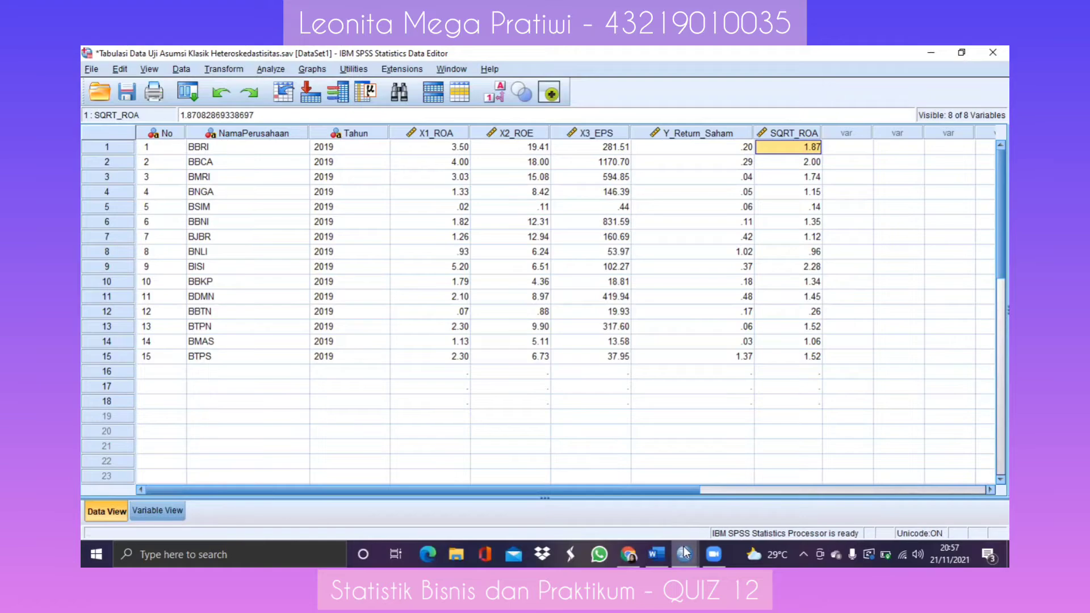
mouse_move(685, 552)
click(650, 507)
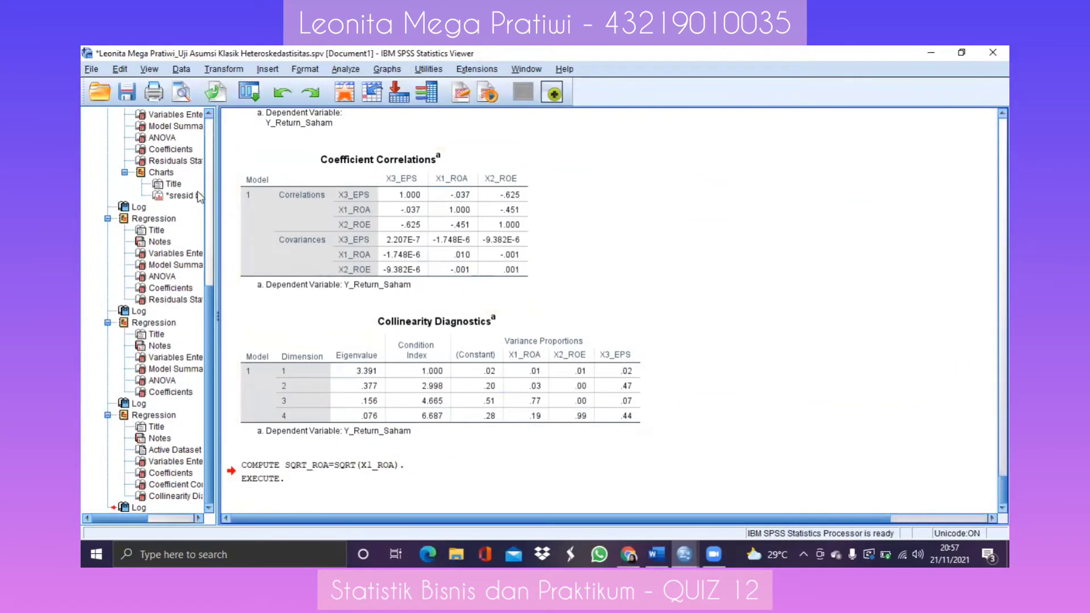
Step: Start another variable computation with SQRT_ROE as the target variable
click(211, 69)
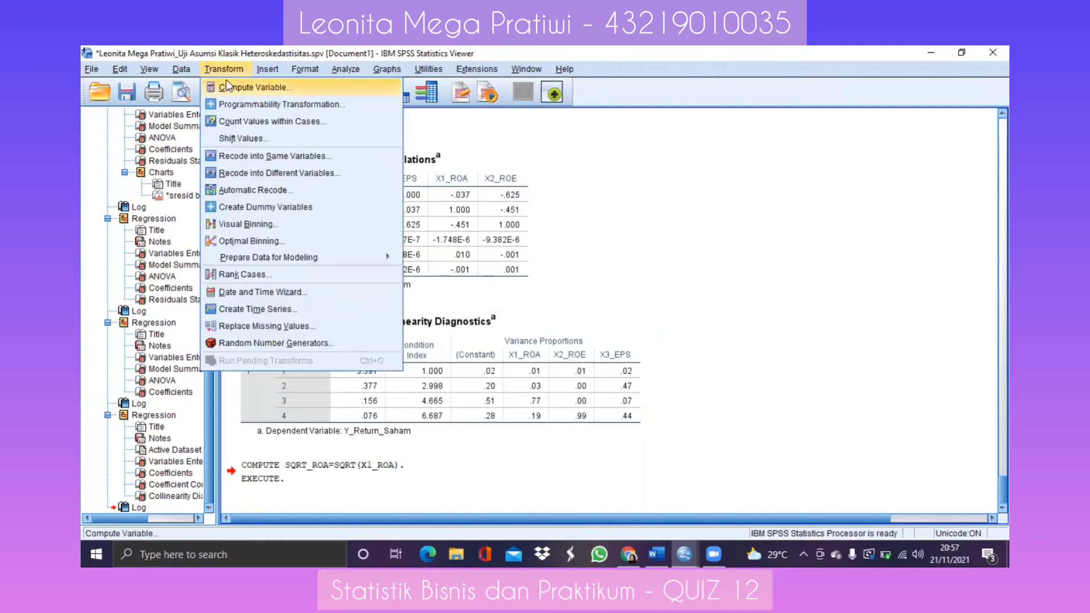
click(227, 87)
key(Right)
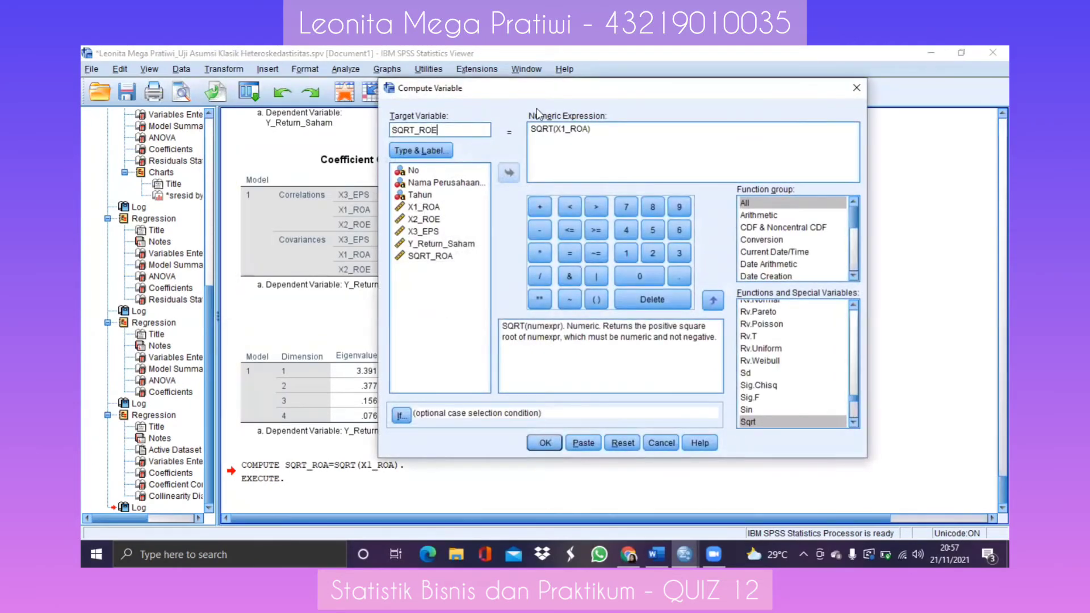
Step: Replace X1_ROA with X2_ROE inside the SQRT expression and run the computation
click(587, 126)
key(BackSpace)
key(BackSpace)
key(BackSpace)
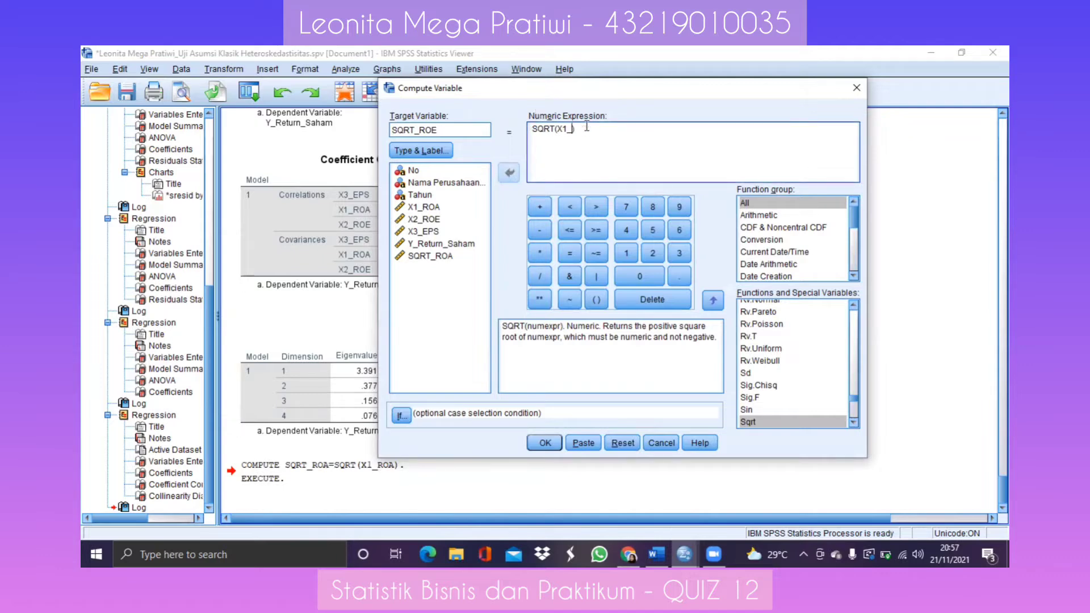
key(BackSpace)
key(BackSpace)
key(BackSpace)
click(432, 219)
click(507, 177)
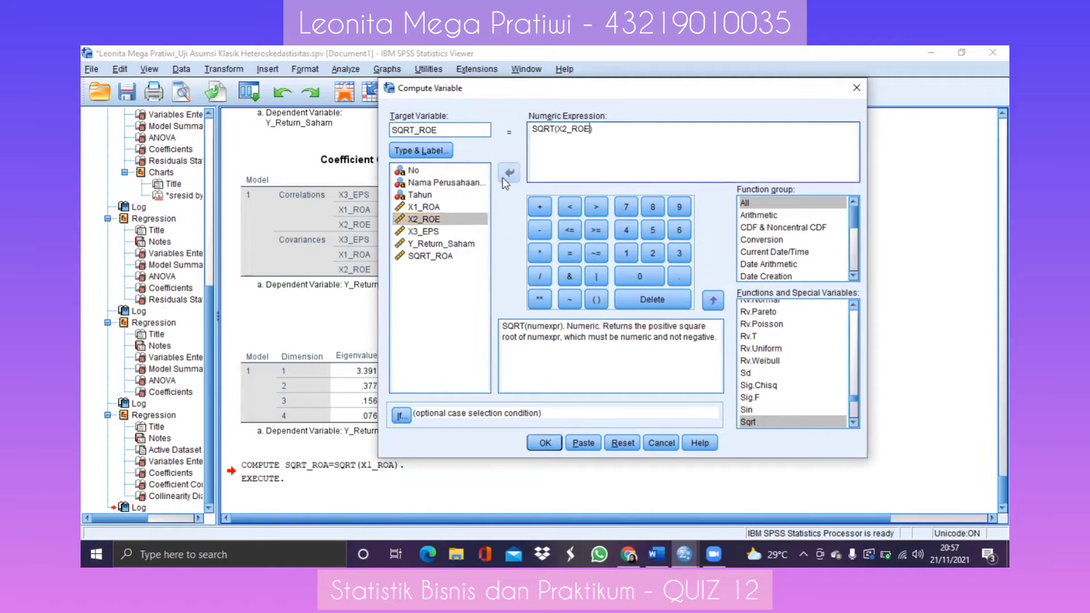
click(547, 444)
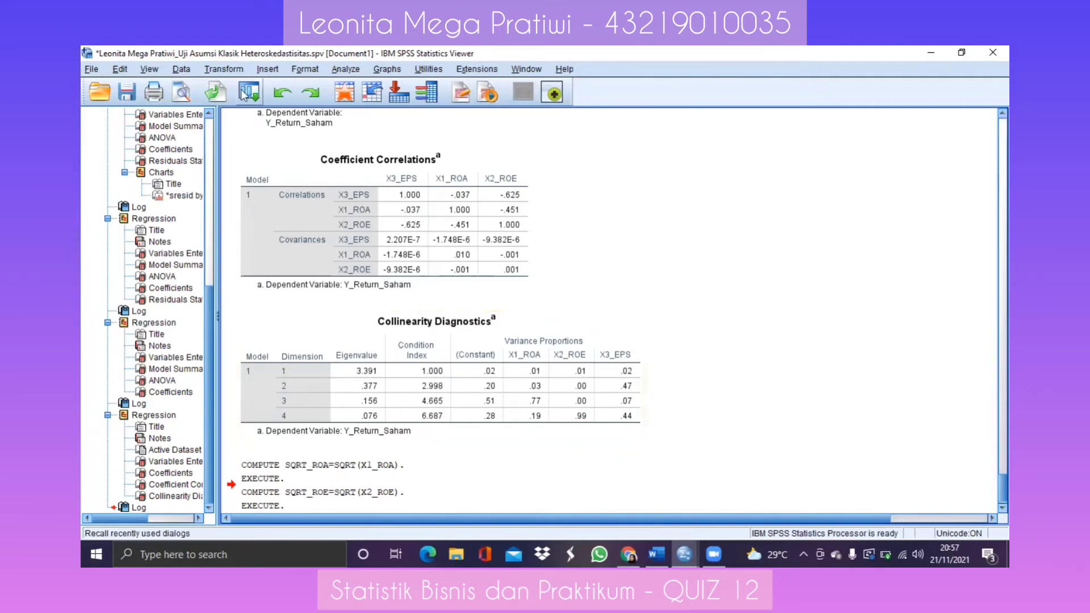
Step: Start another variable computation with SQRT_EPS as the target variable
click(224, 68)
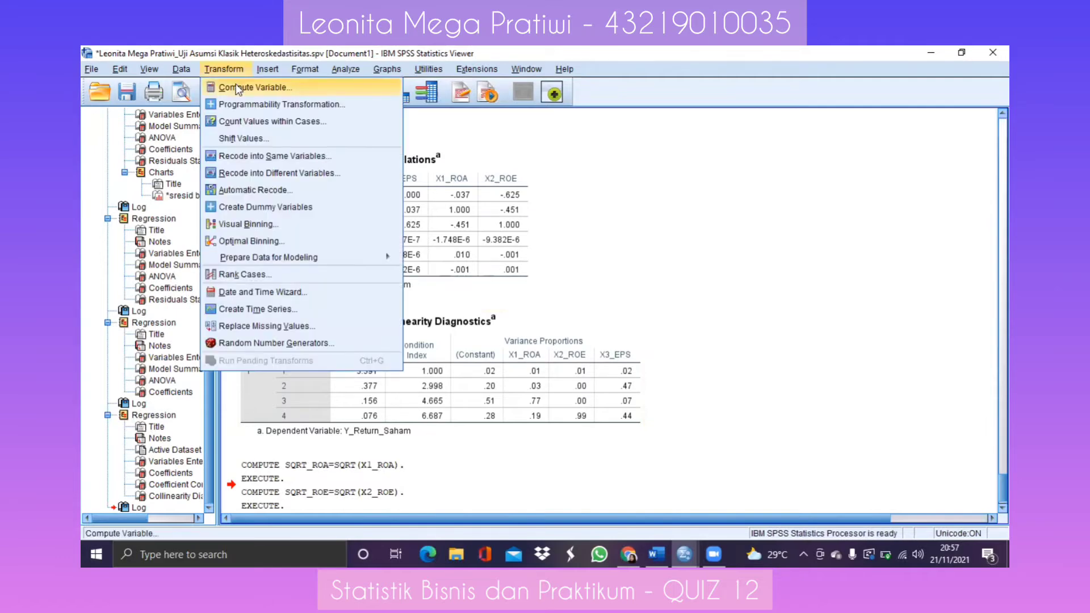
click(237, 88)
click(440, 131)
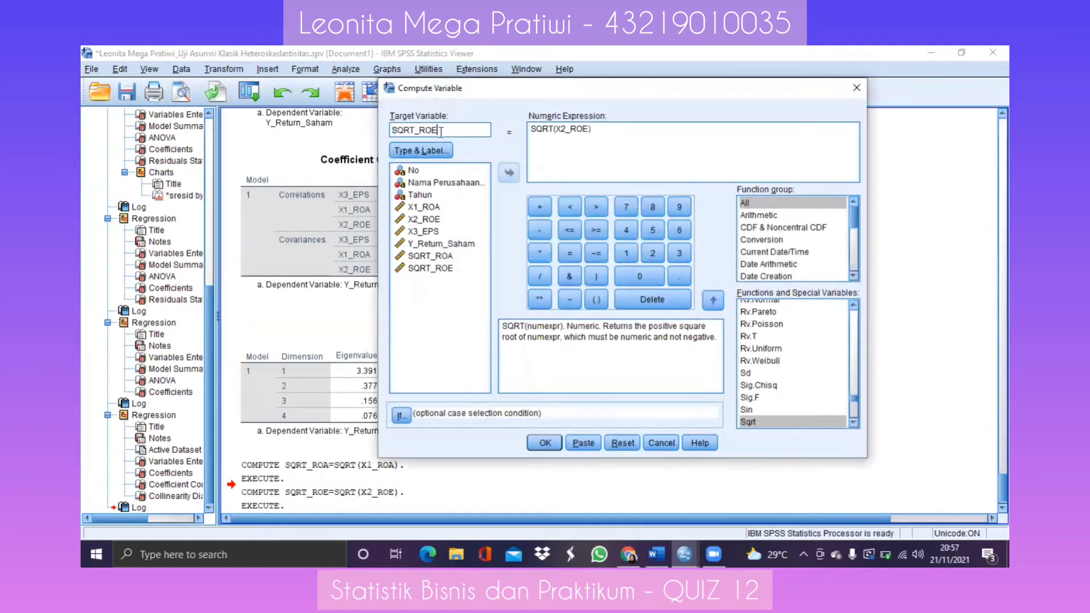
key(BackSpace)
key(BackSpace)
text(EP)
Step: Replace X2_ROE with X3_EPS inside the SQRT expression and run the computation
click(589, 129)
key(BackSpace)
key(BackSpace)
key(BackSpace)
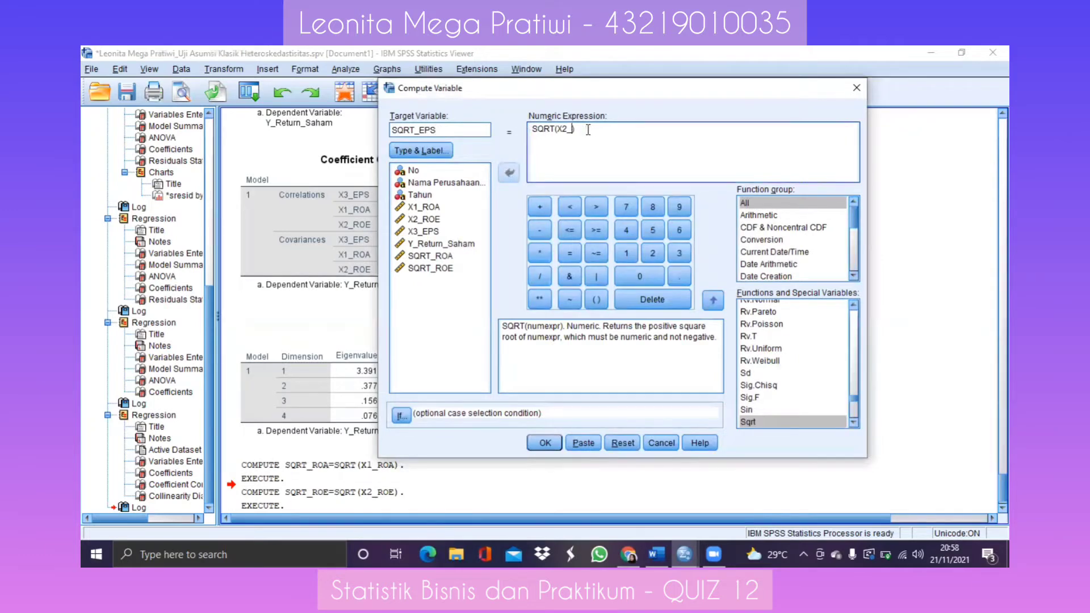
key(BackSpace)
key(BackSpace)
click(424, 231)
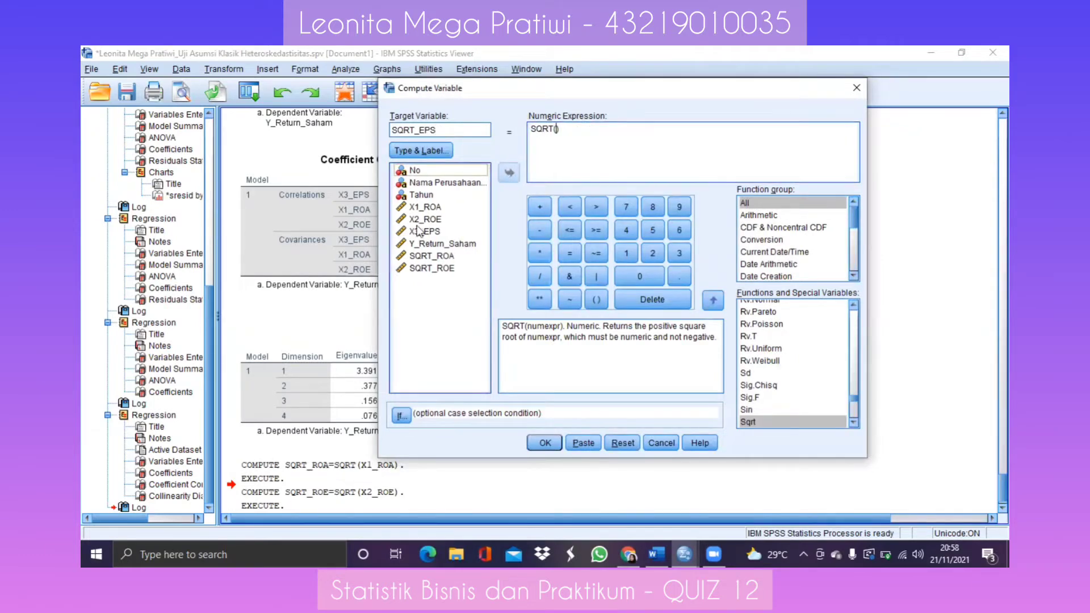
click(511, 173)
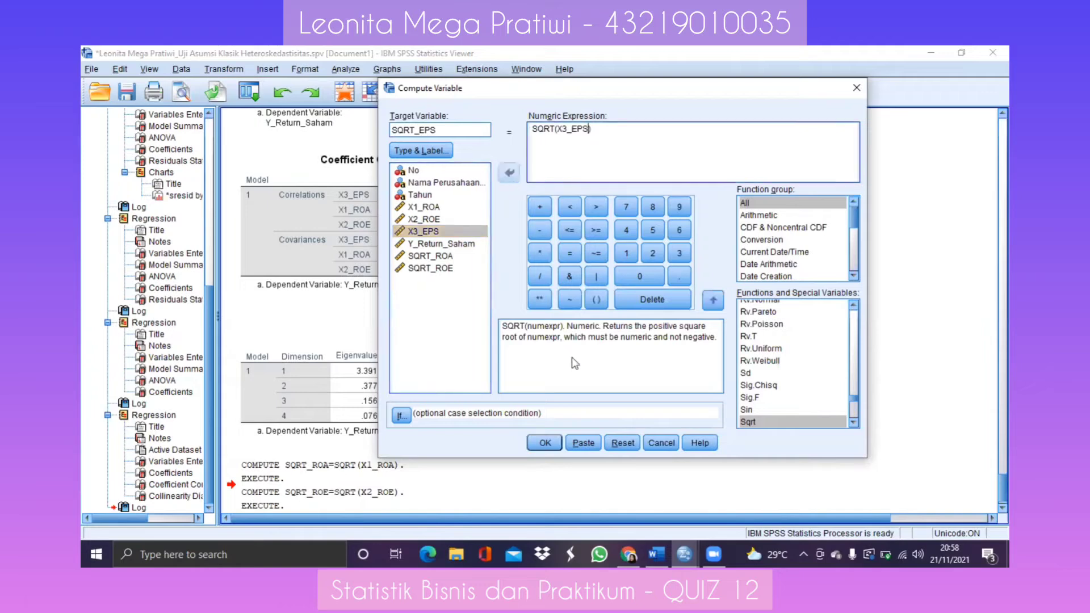
click(545, 443)
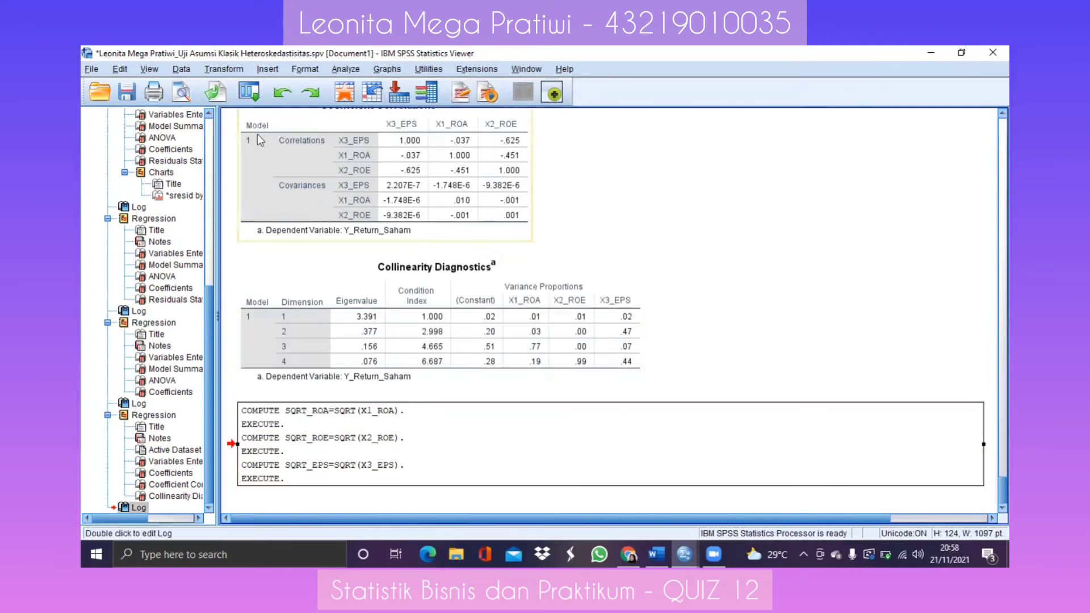
Step: Start another variable computation with SQRT_Return_Saham as the target variable
click(230, 69)
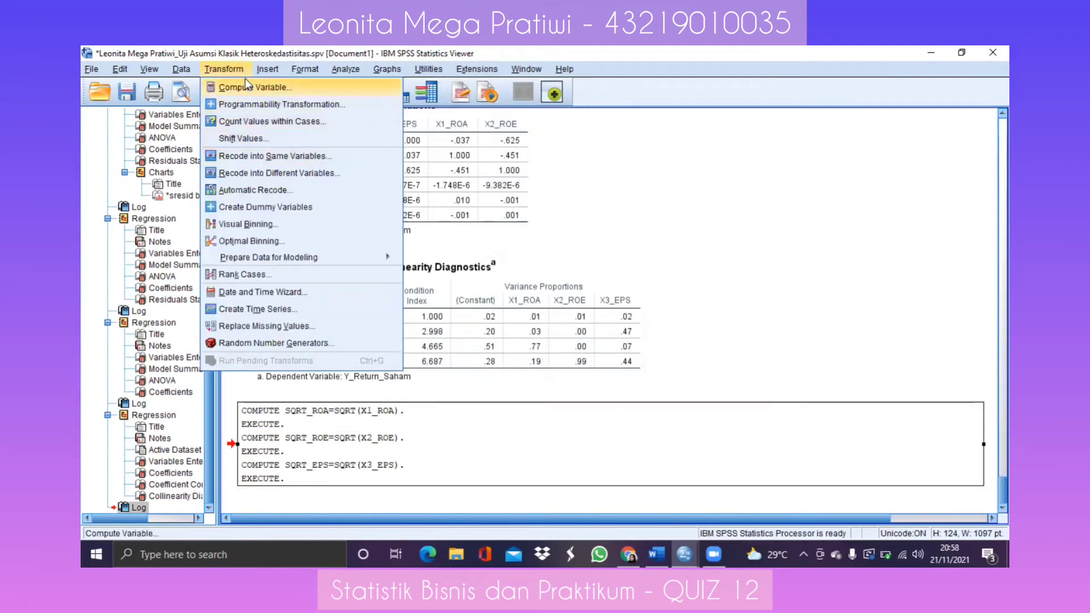
click(246, 86)
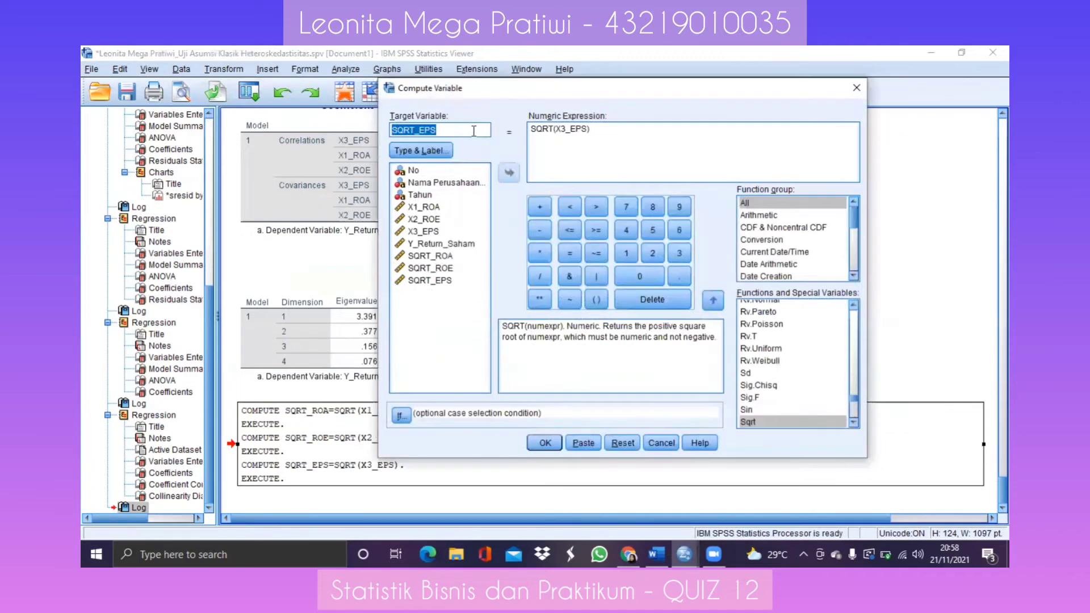
click(473, 131)
key(BackSpace)
key(BackSpace)
key(BackSpace)
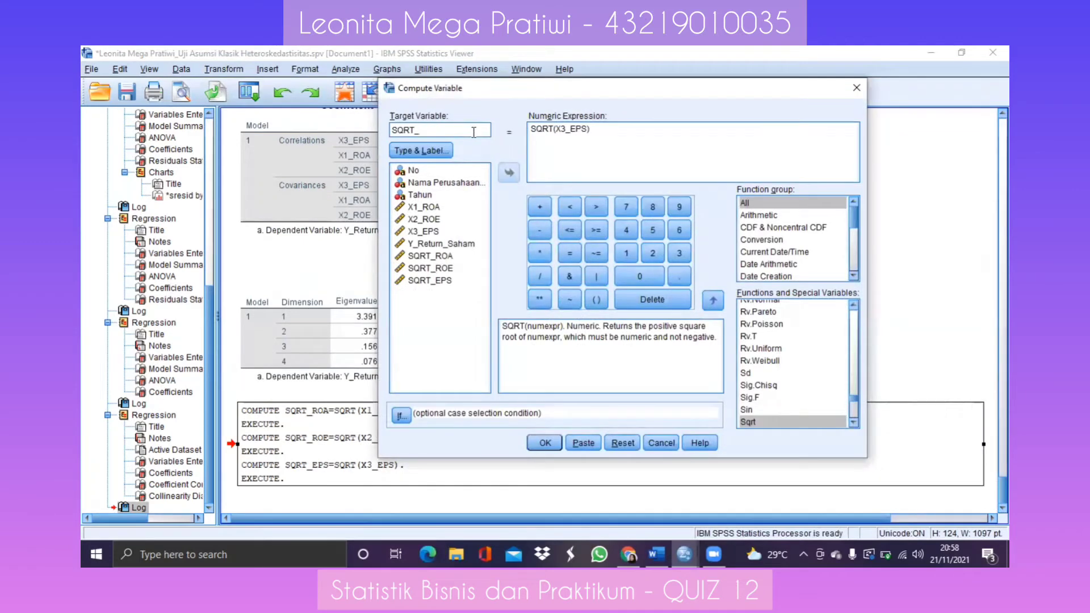
text(Return_Saham)
Step: Replace X3_EPS with Y_Return_Saham inside the SQRT expression and run the computation
click(587, 130)
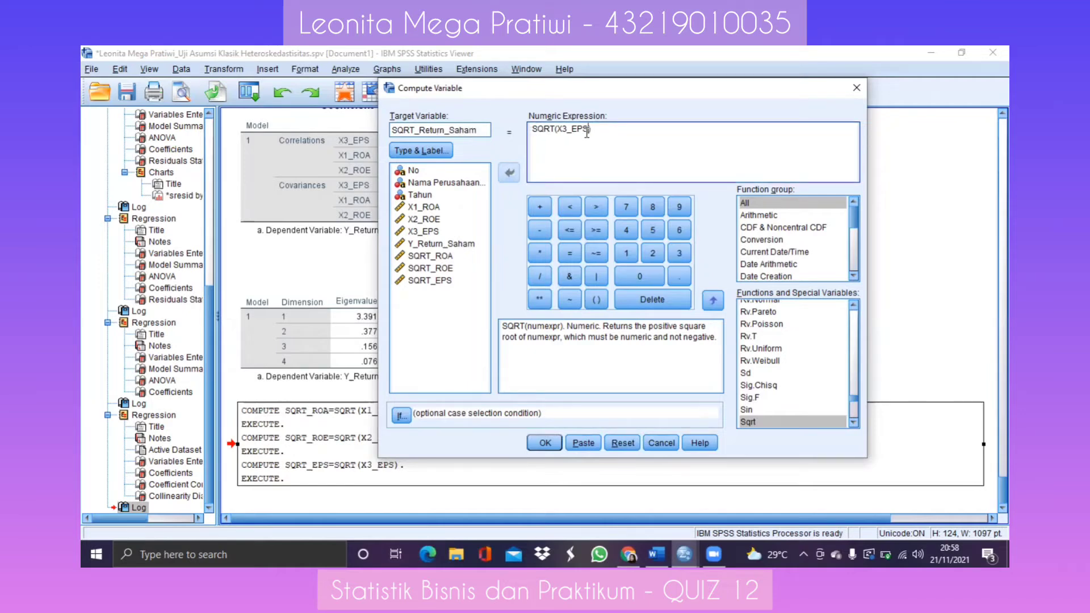
key(BackSpace)
key(BackSpace)
key(BackSpace)
key(BackSpace)
key(BackSpace)
click(460, 244)
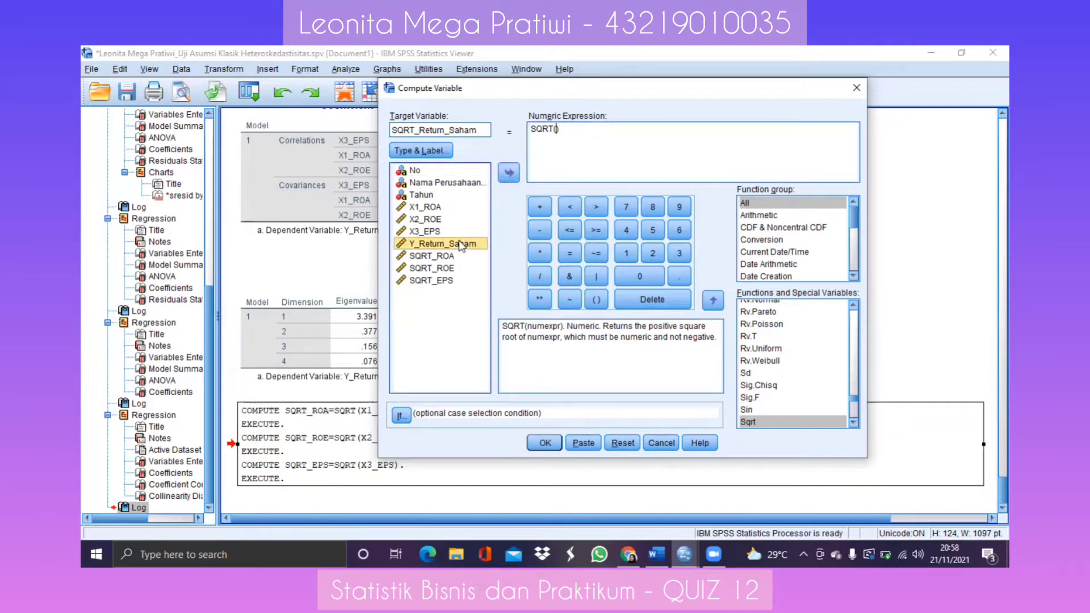
click(503, 175)
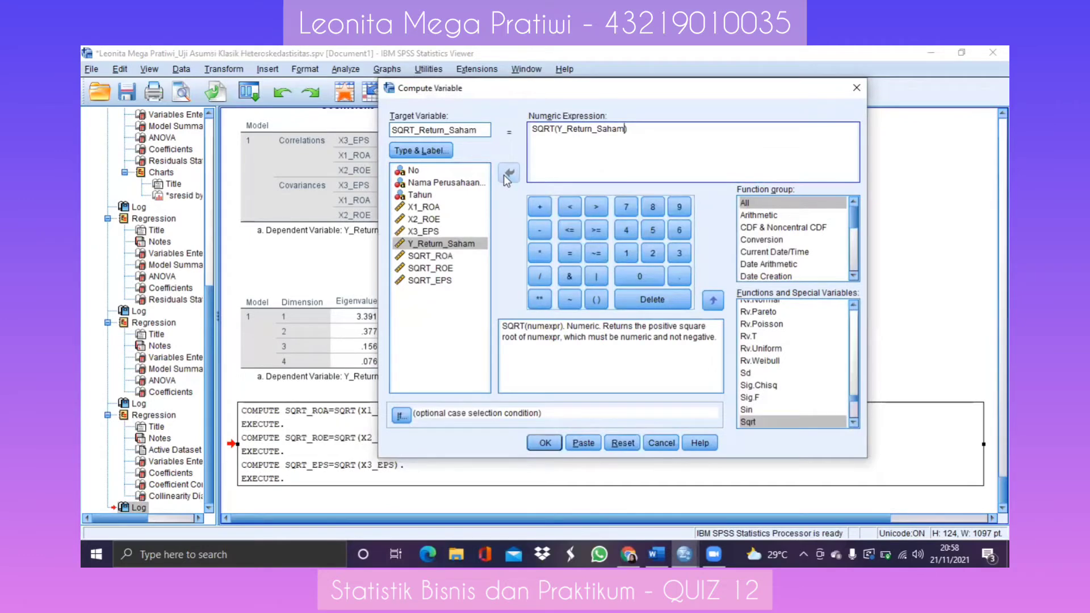
click(545, 443)
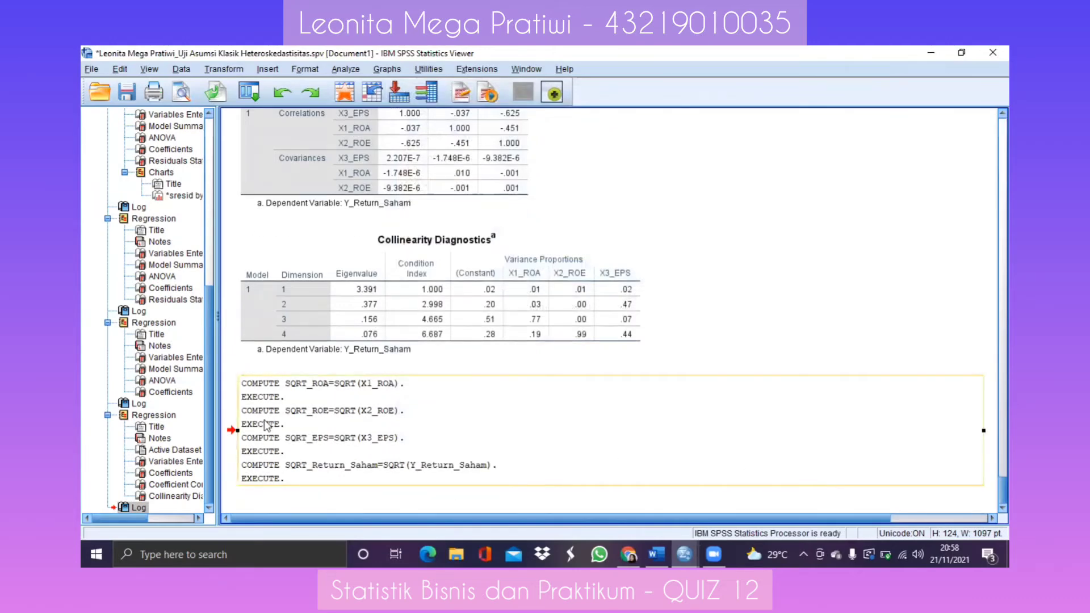
Step: Review the computation log, and switch to the data set to inspect the new square-root columns
click(238, 430)
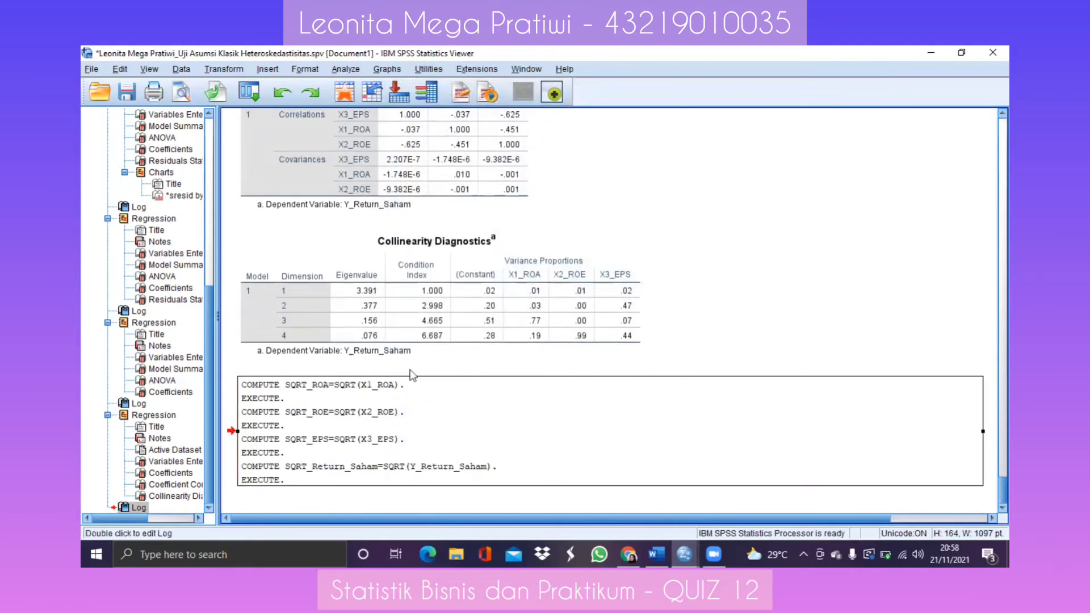
click(741, 316)
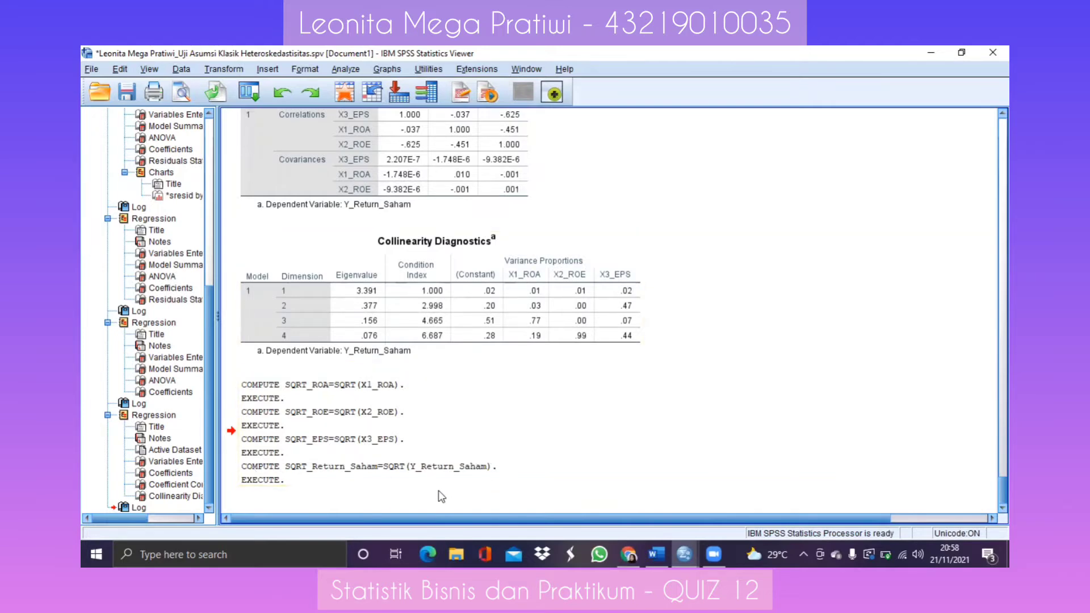
click(931, 53)
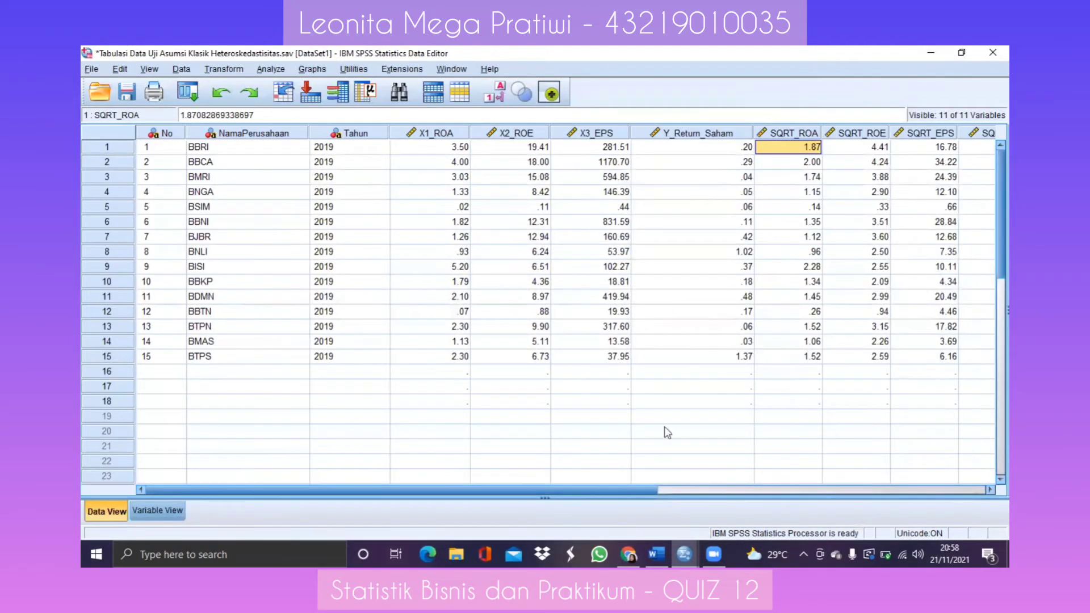
drag(628, 495, 502, 490)
Step: Open a linear regression analysis and reset all of its previous variable assignments
click(280, 72)
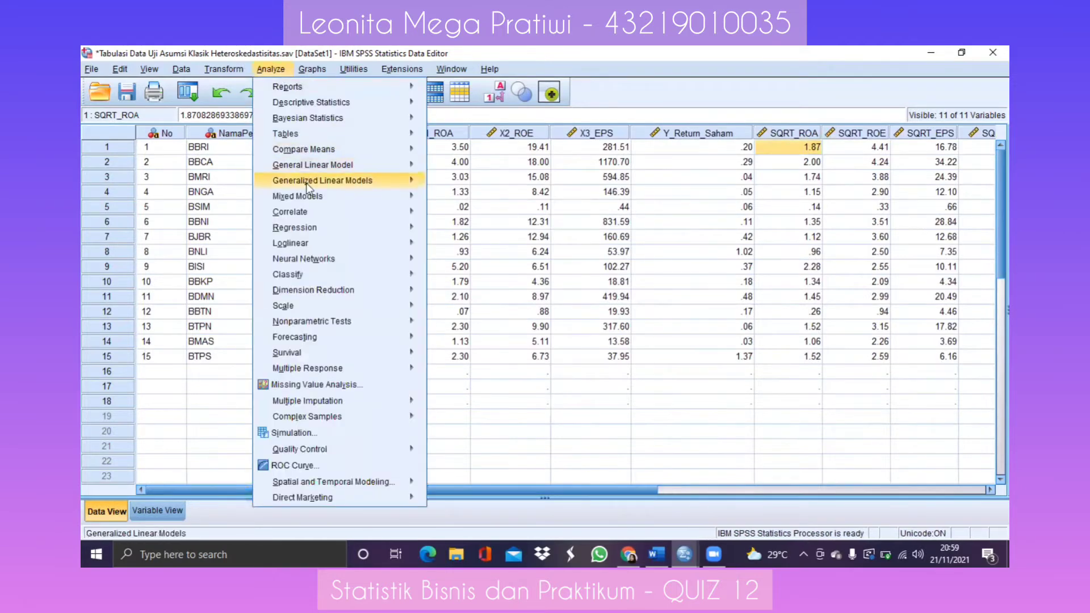
mouse_move(306, 229)
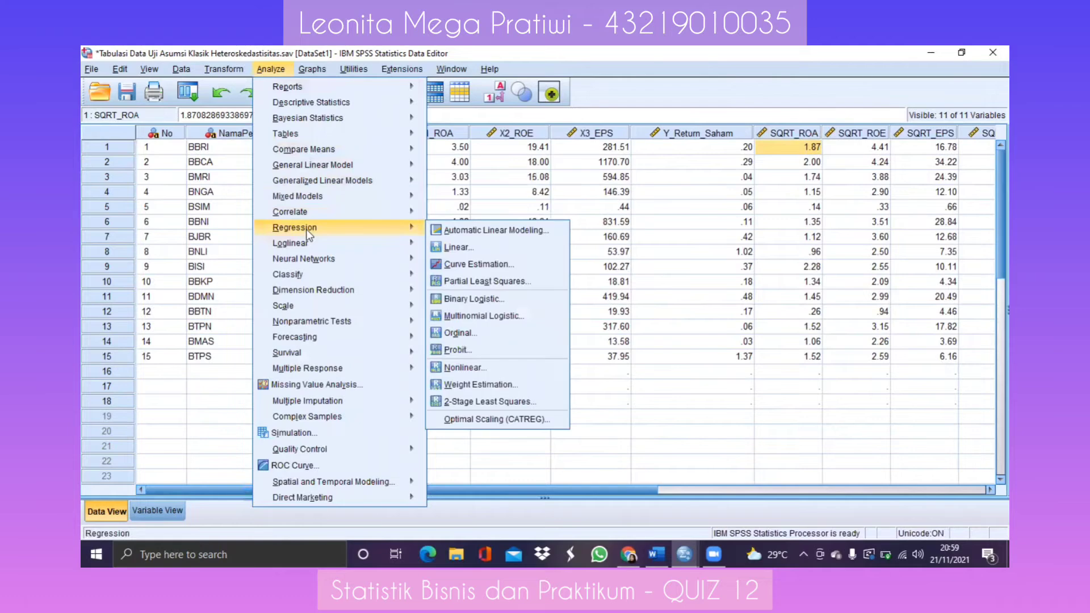
click(446, 249)
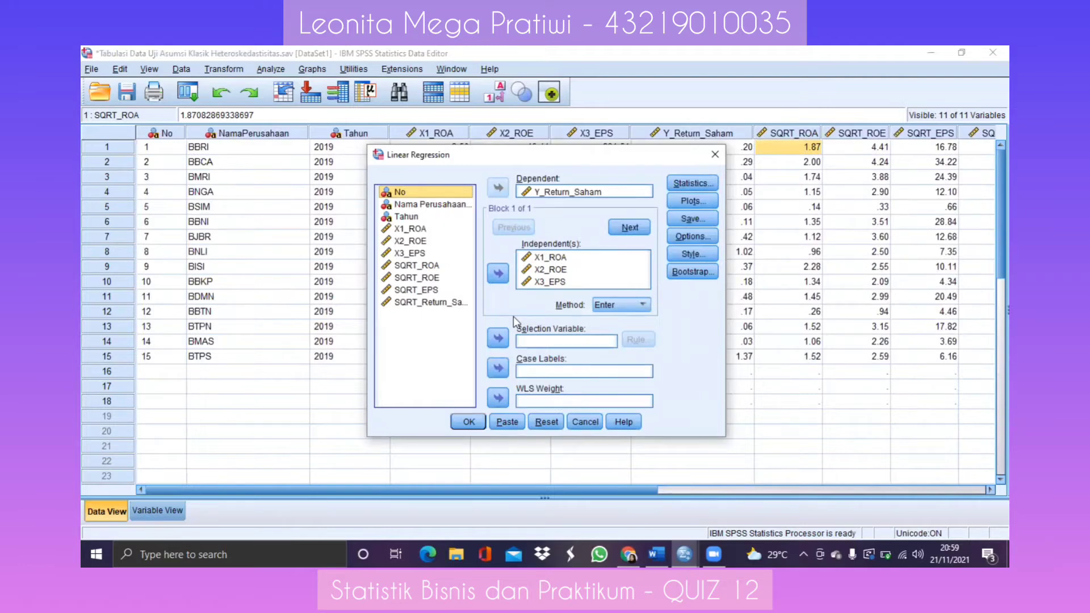
click(544, 429)
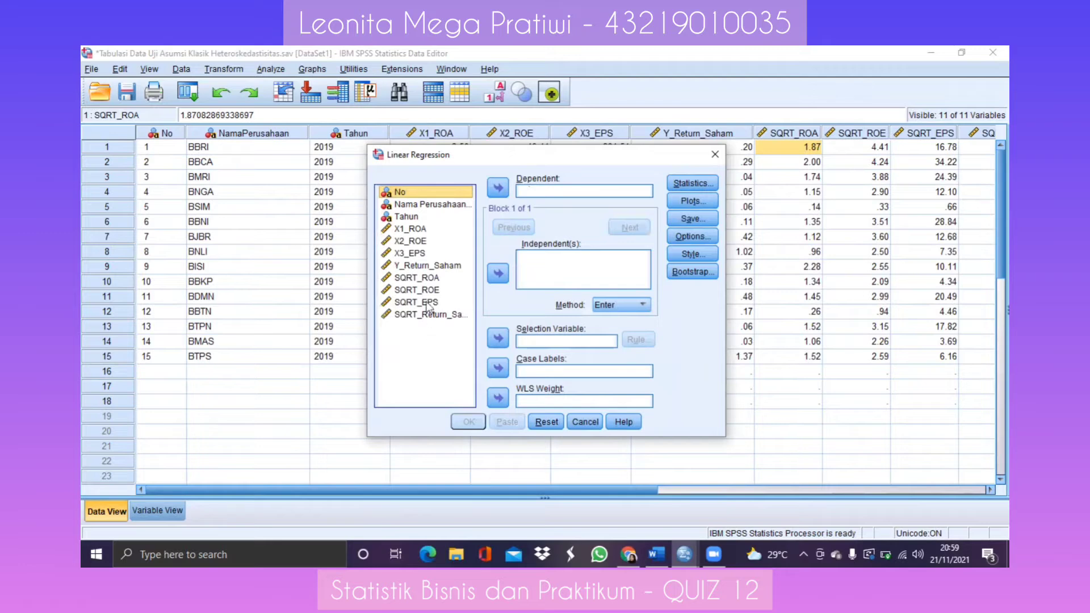
Step: Assign SQRT_ROA, SQRT_ROE and SQRT_EPS as the independent variables and SQRT_Return_Saham as the dependent variable
ctrl+click(423, 278)
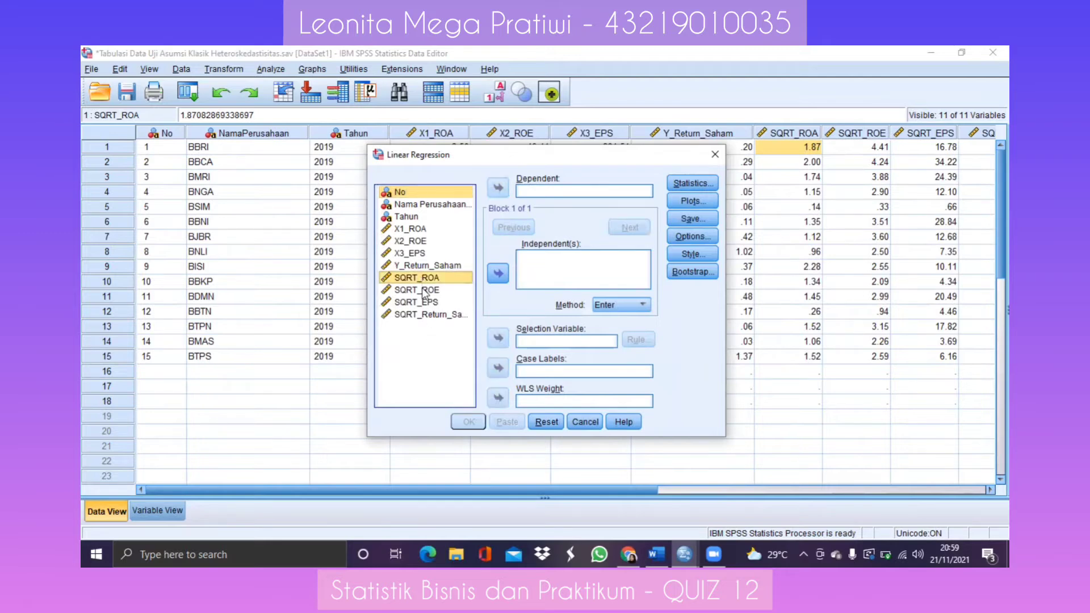
ctrl+click(424, 290)
ctrl+click(425, 303)
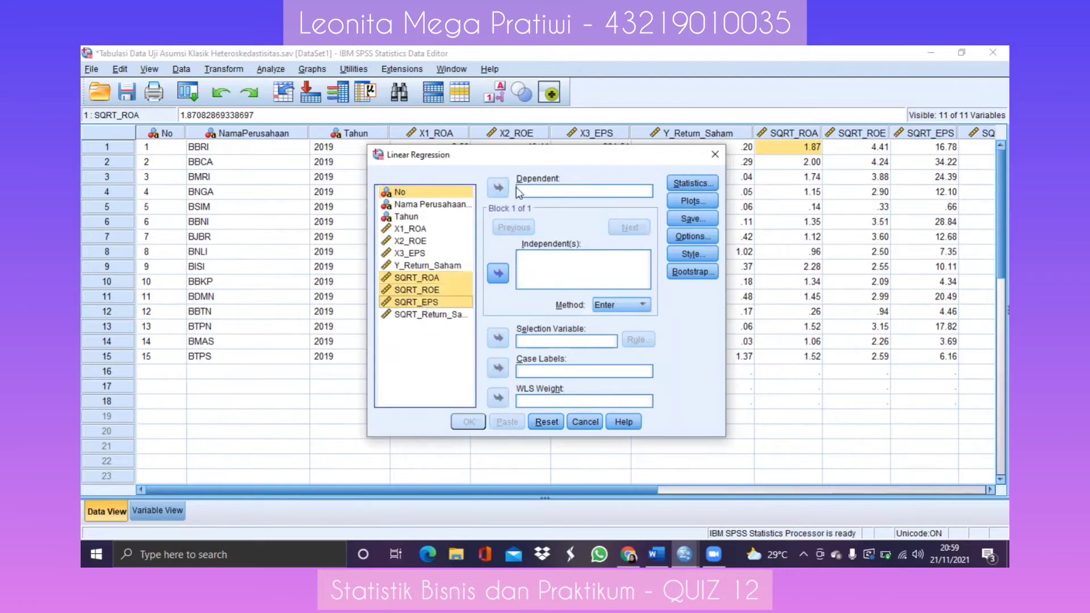
click(499, 276)
click(547, 322)
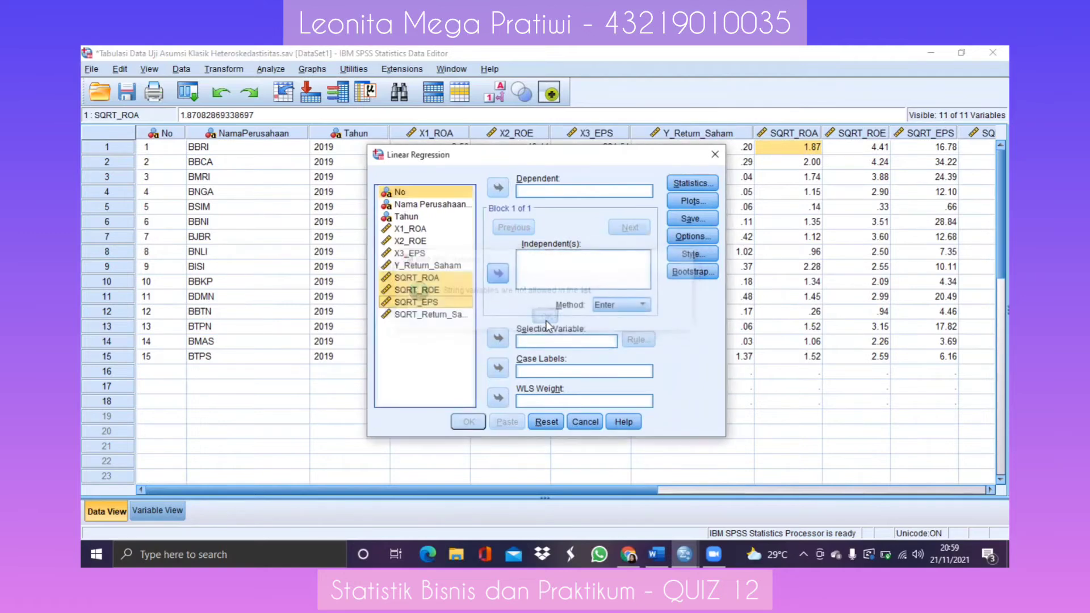
ctrl+click(449, 192)
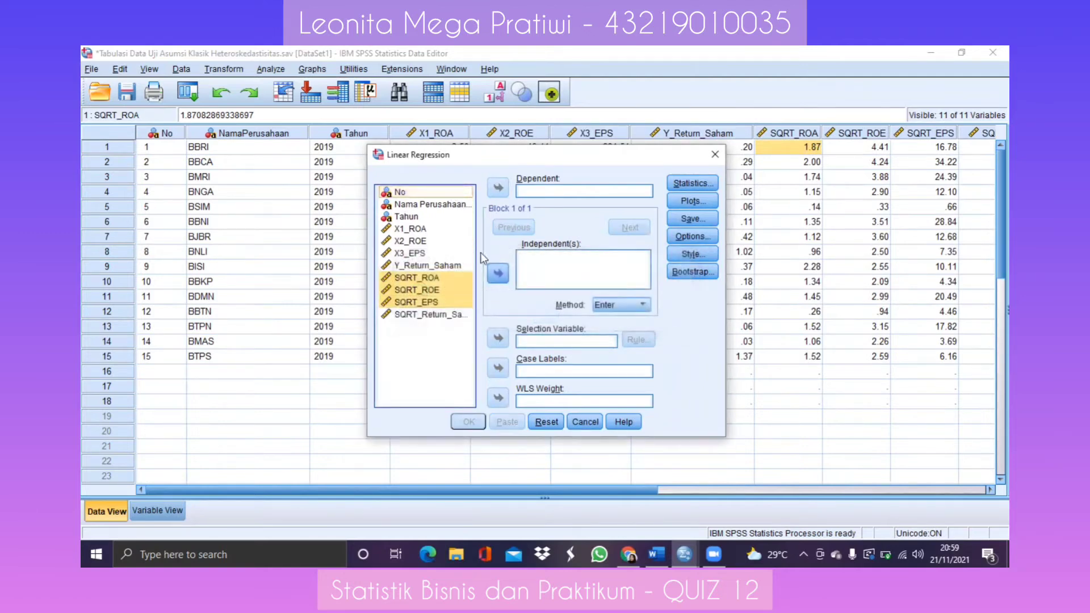
click(498, 273)
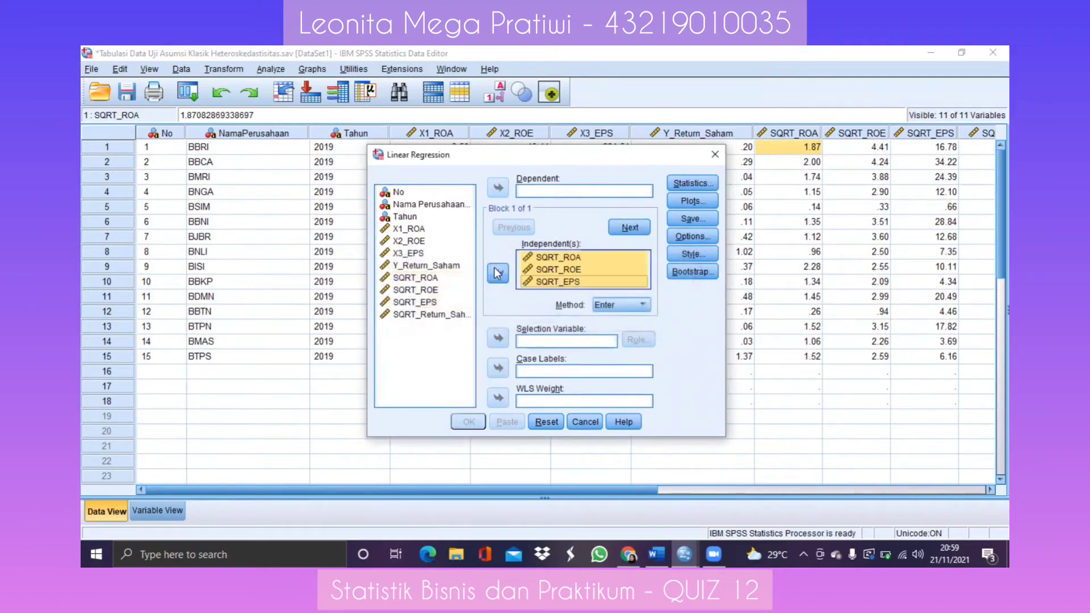
click(452, 316)
click(498, 186)
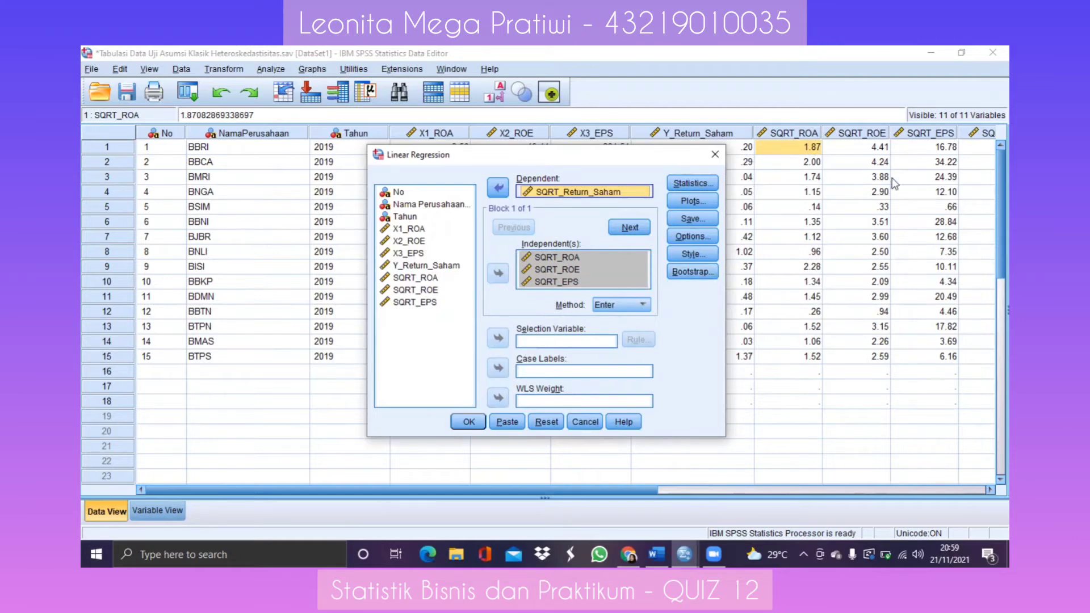
Step: Enable collinearity diagnostics in the regression statistics, run the regression and review its coefficients and collinearity tables
click(698, 183)
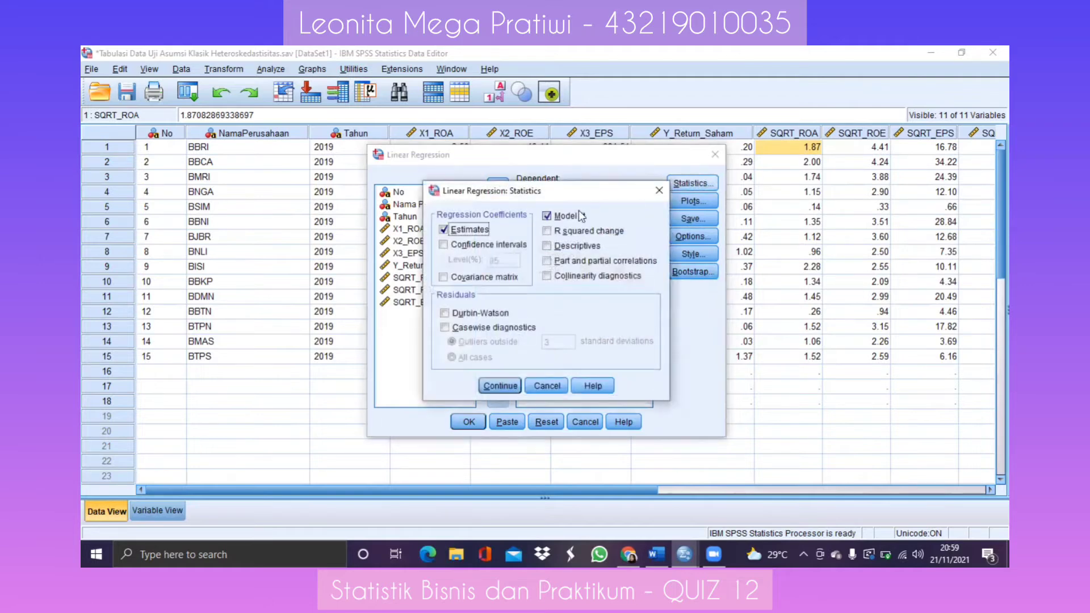
click(551, 276)
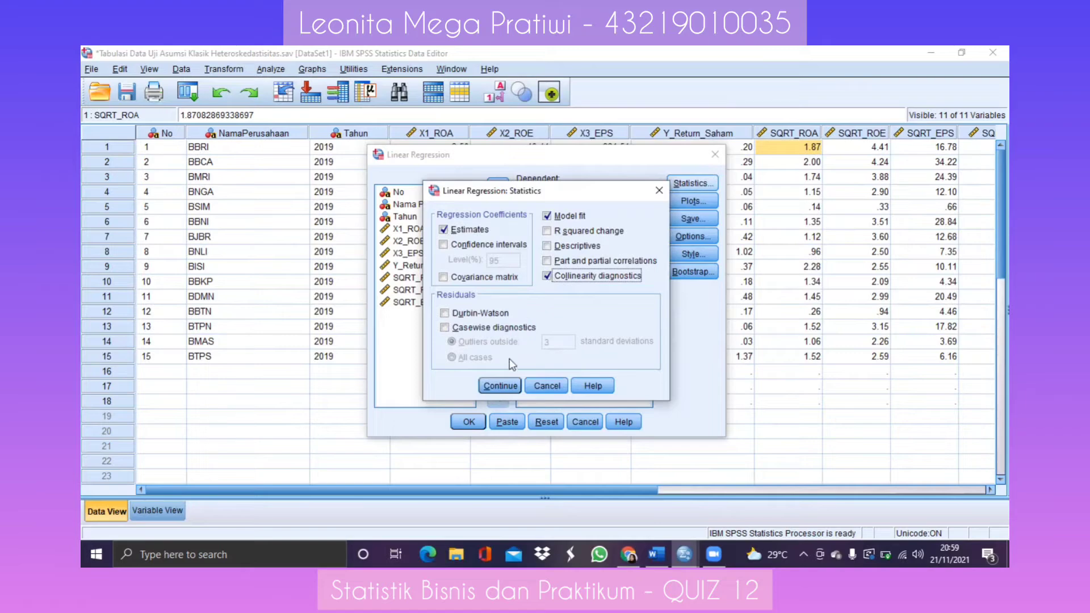
click(496, 386)
click(469, 421)
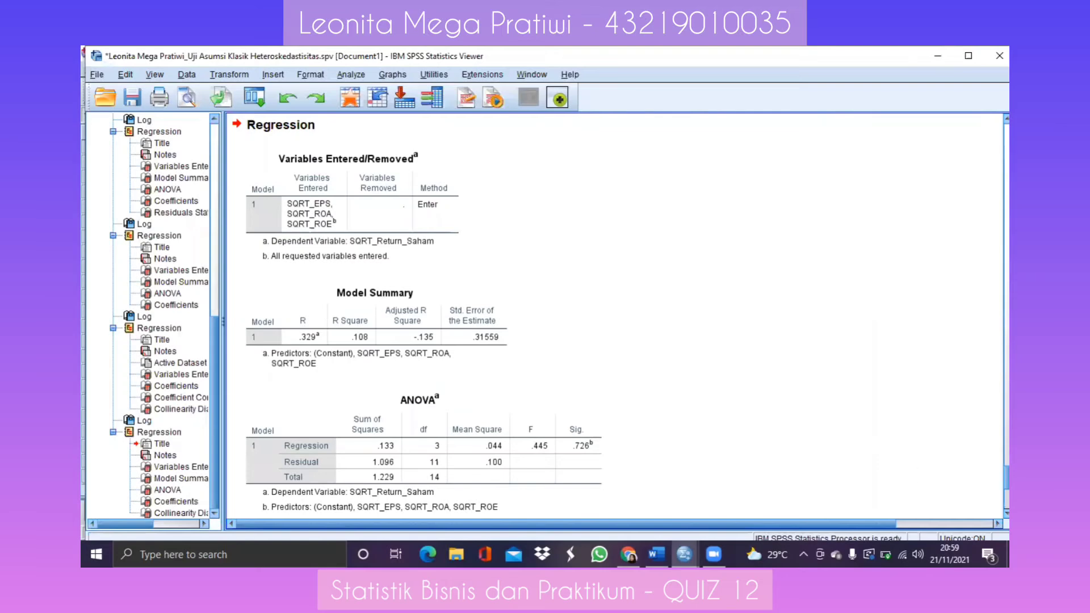
scroll(477, 315, down, 10)
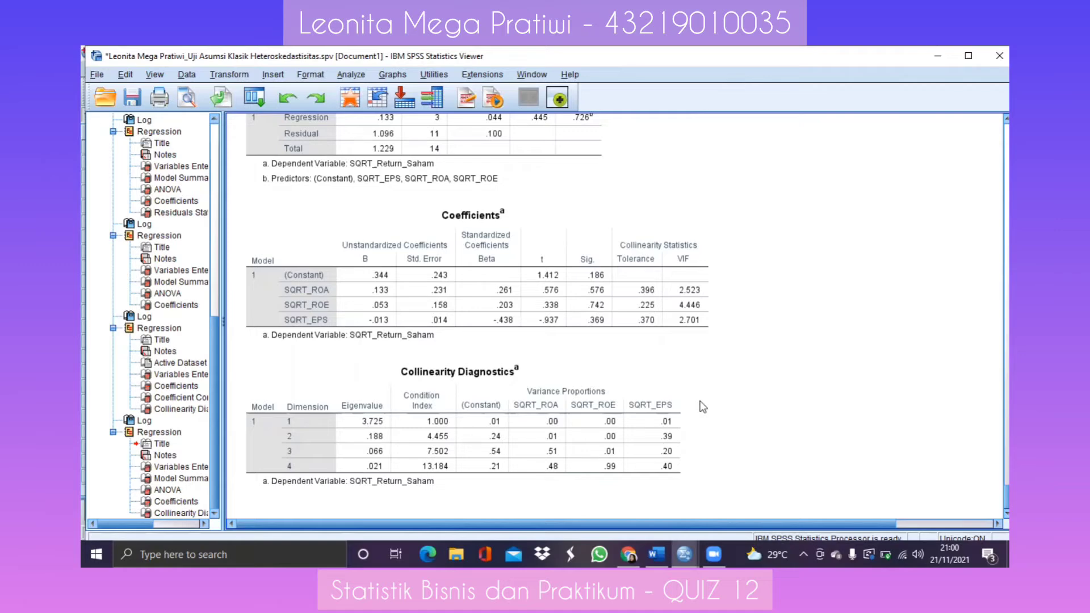
Step: Save the output as a new viewer file in QUIZ 12, replacing the Heteroskedastisitas ending of the file name with Multikolinearitas
click(94, 75)
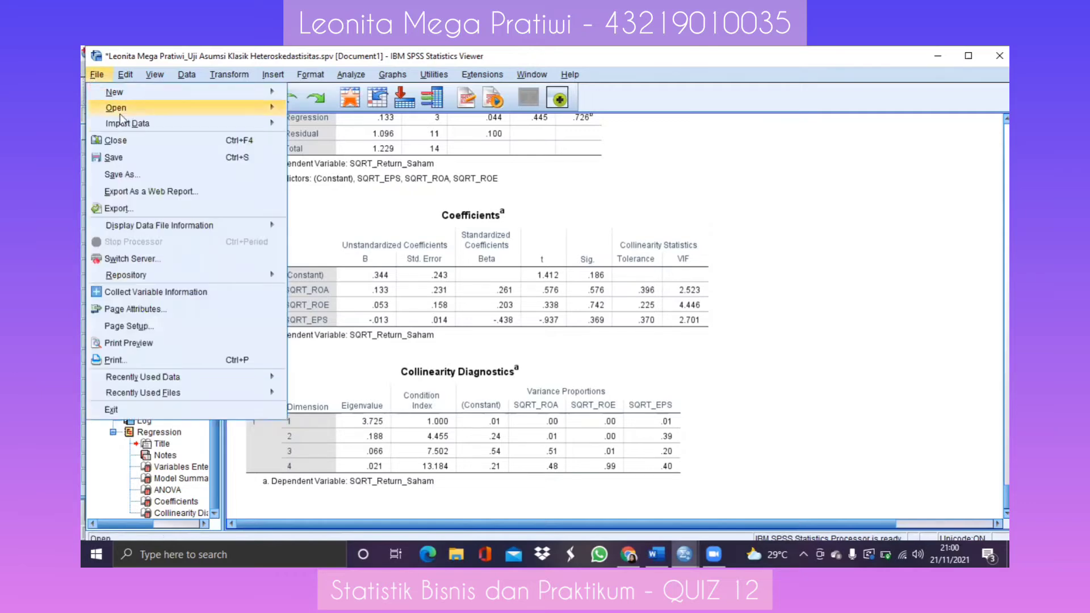
click(118, 173)
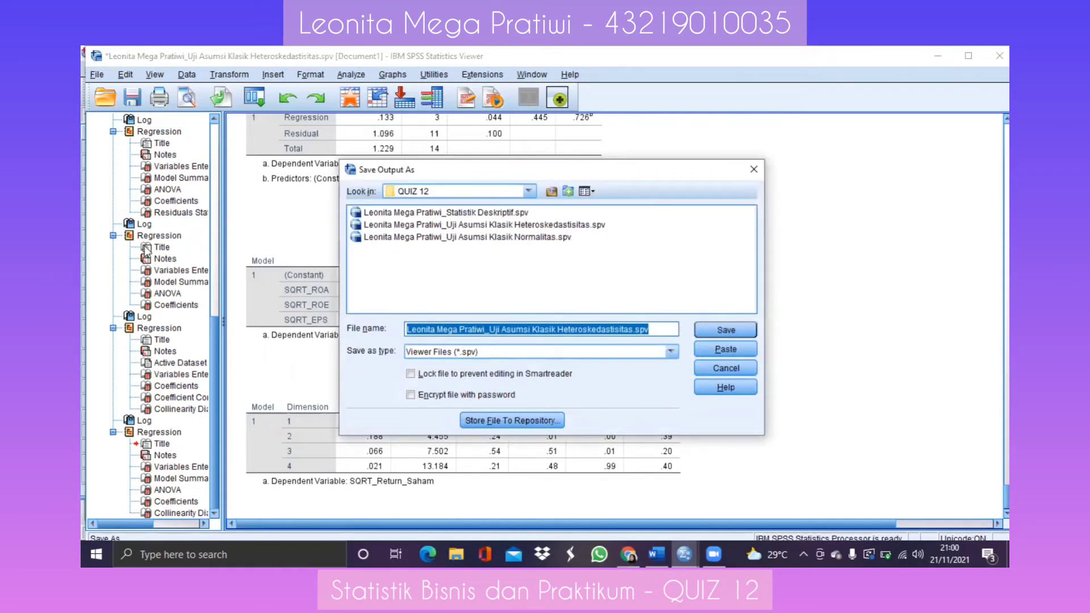
key(Right)
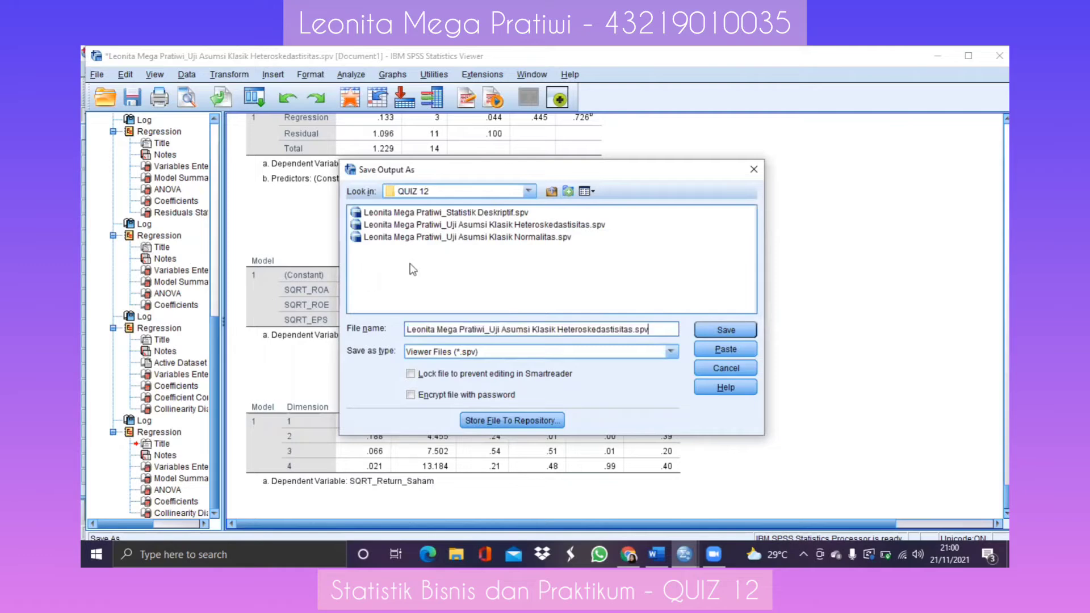
key(BackSpace)
key(BackSpace)
key(BackSpace)
key(BackSpace)
key(BackSpace)
key(BackSpace)
key(BackSpace)
key(BackSpace)
key(BackSpace)
key(BackSpace)
key(BackSpace)
key(BackSpace)
key(BackSpace)
key(BackSpace)
key(BackSpace)
key(BackSpace)
key(BackSpace)
key(BackSpace)
key(BackSpace)
key(BackSpace)
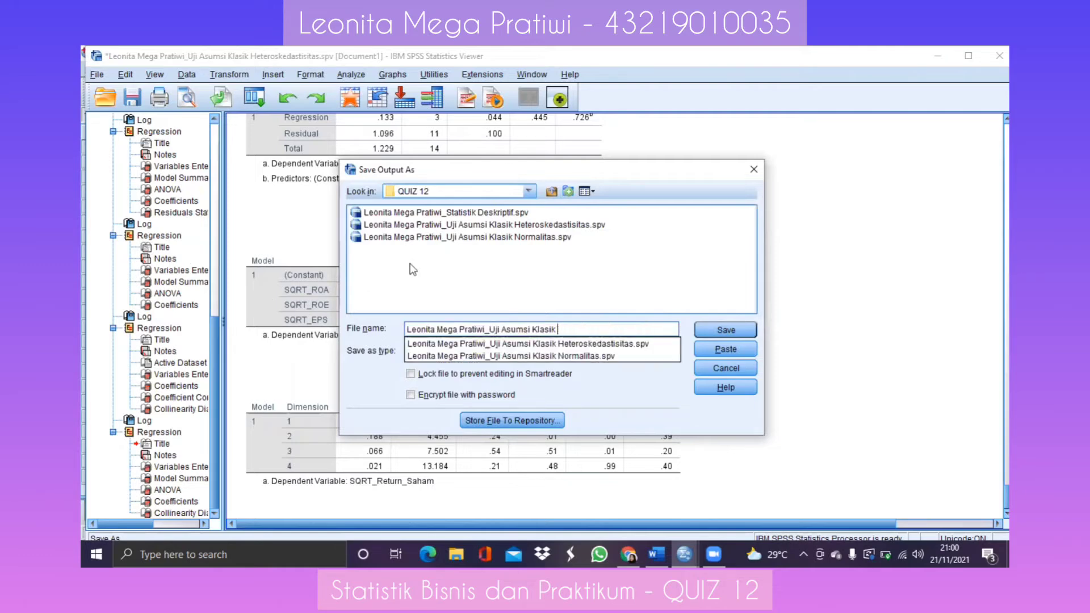
text(Multi)
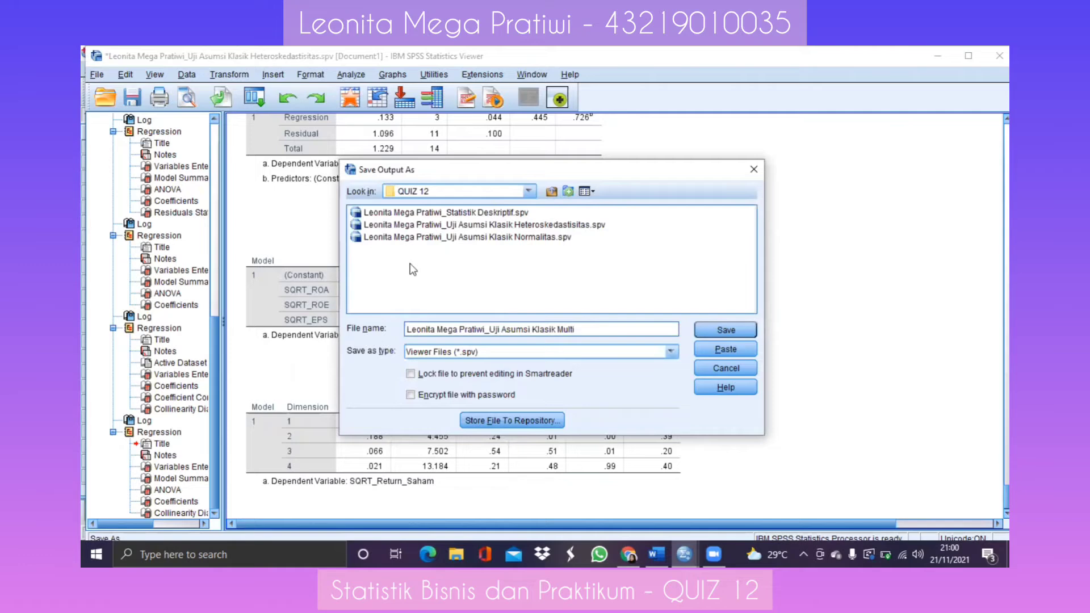
text(kolineae)
key(BackSpace)
text(ritas)
click(715, 328)
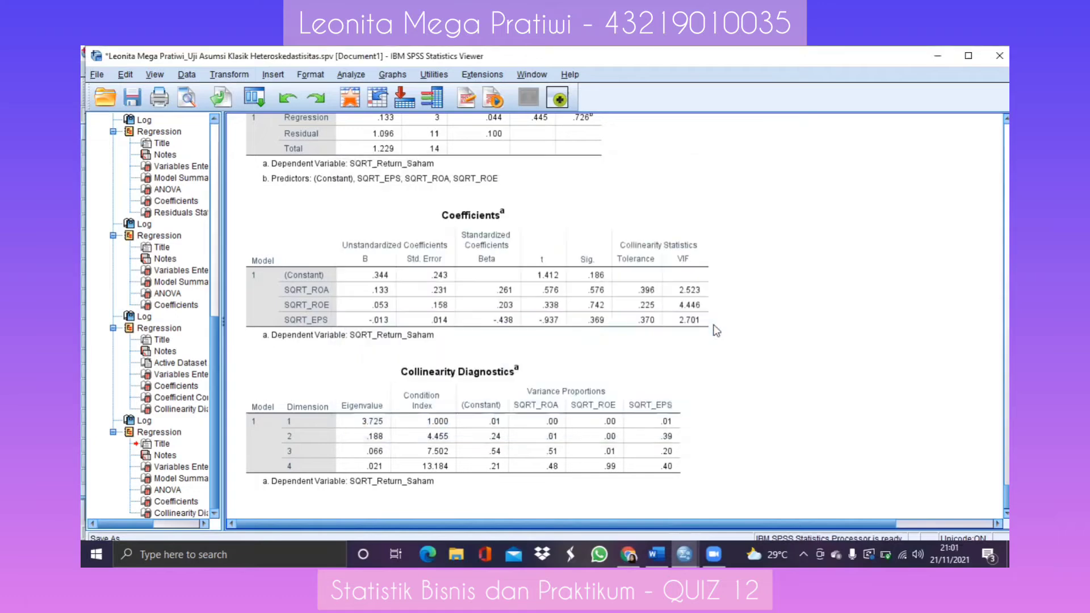
Step: Return to the data set, save a copy as "Tabulasi Data Uji Asumsi Klasik Multikolinearitas" and dismiss the battery notice
click(941, 56)
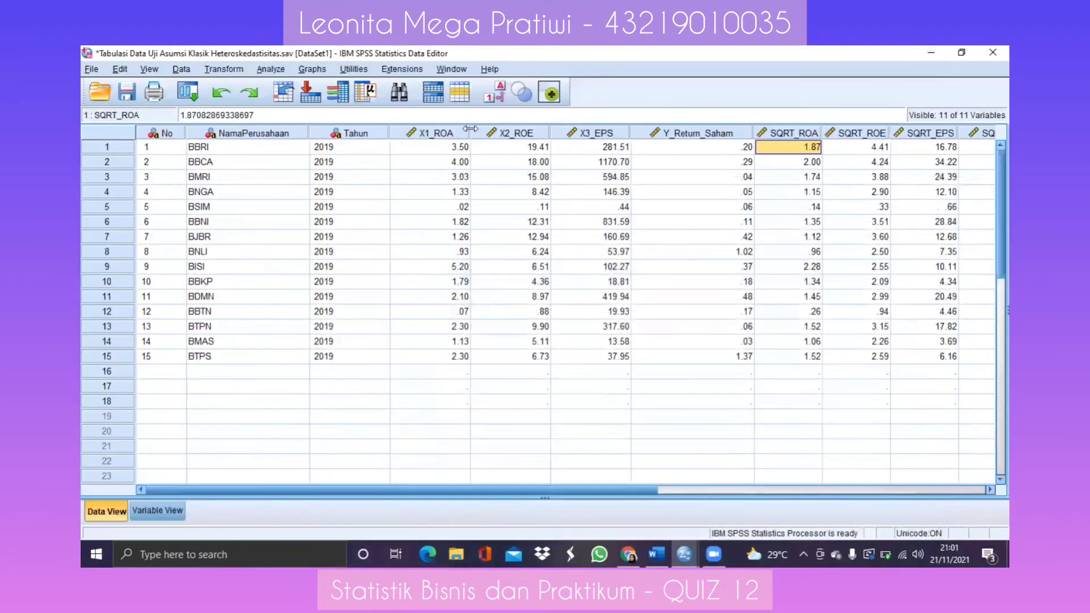
click(91, 69)
click(115, 168)
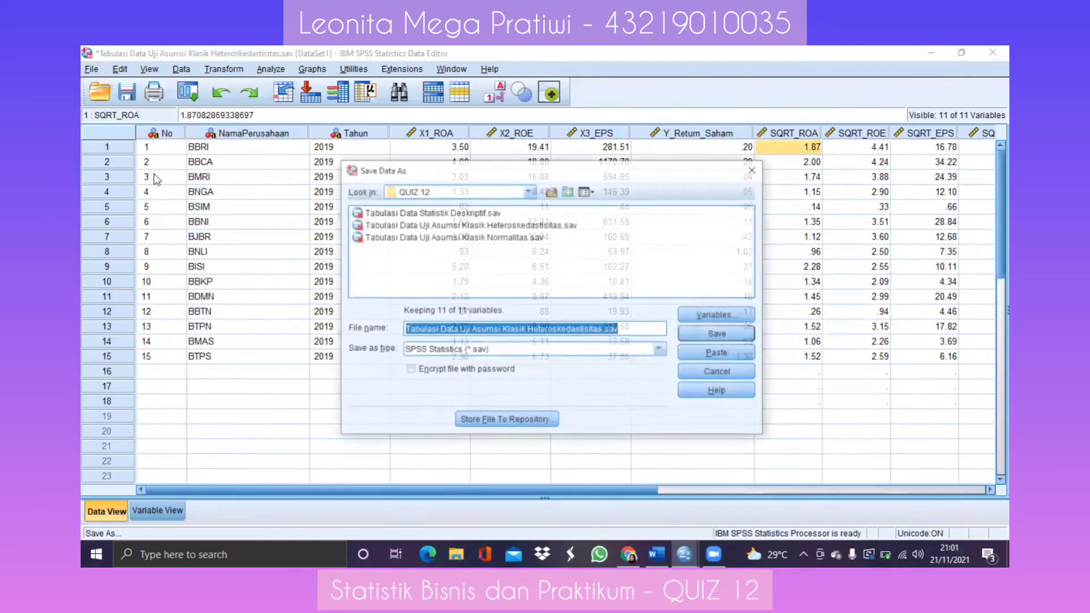
key(End)
key(BackSpace)
key(BackSpace)
key(BackSpace)
key(BackSpace)
key(BackSpace)
key(BackSpace)
key(BackSpace)
key(BackSpace)
key(BackSpace)
key(BackSpace)
key(BackSpace)
key(BackSpace)
key(BackSpace)
key(BackSpace)
key(BackSpace)
key(BackSpace)
key(BackSpace)
key(BackSpace)
key(BackSpace)
key(BackSpace)
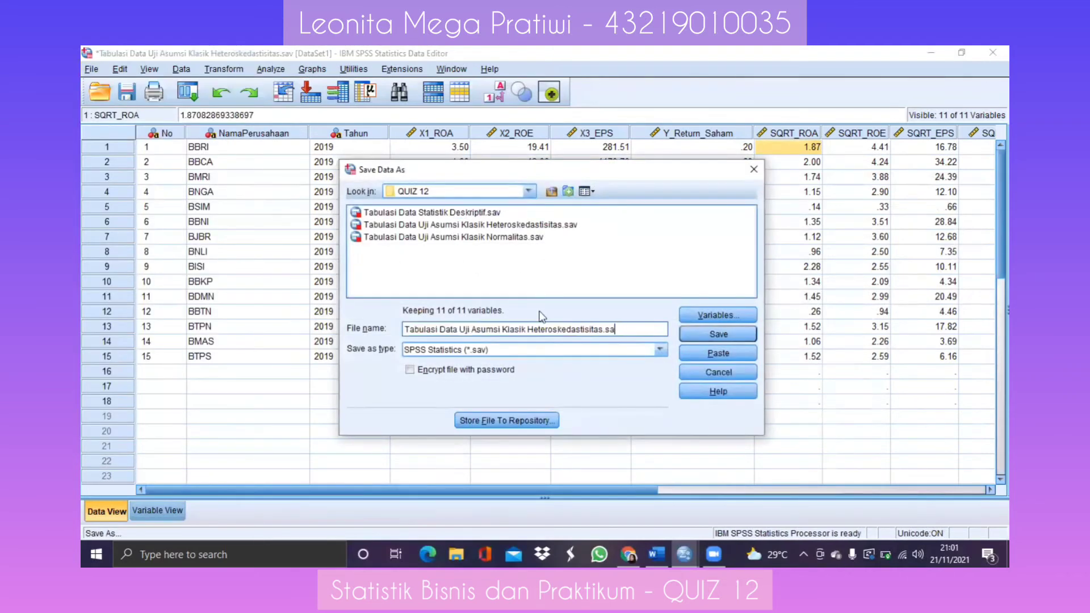
text(Multikolinearitas)
click(687, 336)
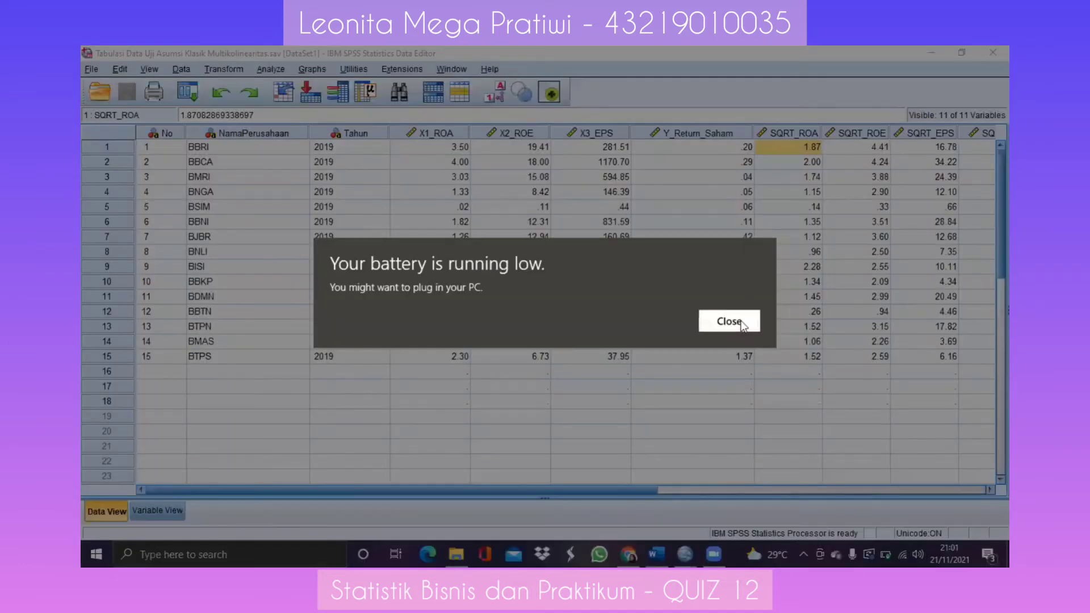
click(740, 320)
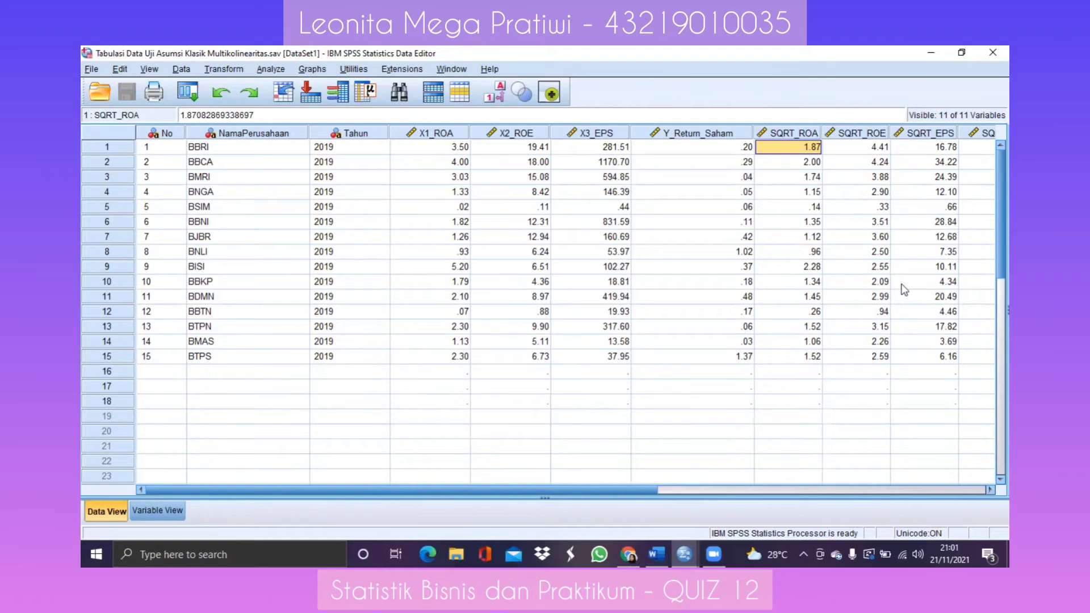
Step: Delete the SQRT_ROA, SQRT_ROE, SQRT_EPS and SQRT_Return_Saham columns from the data set and check the remaining variables
click(802, 133)
ctrl+click(860, 133)
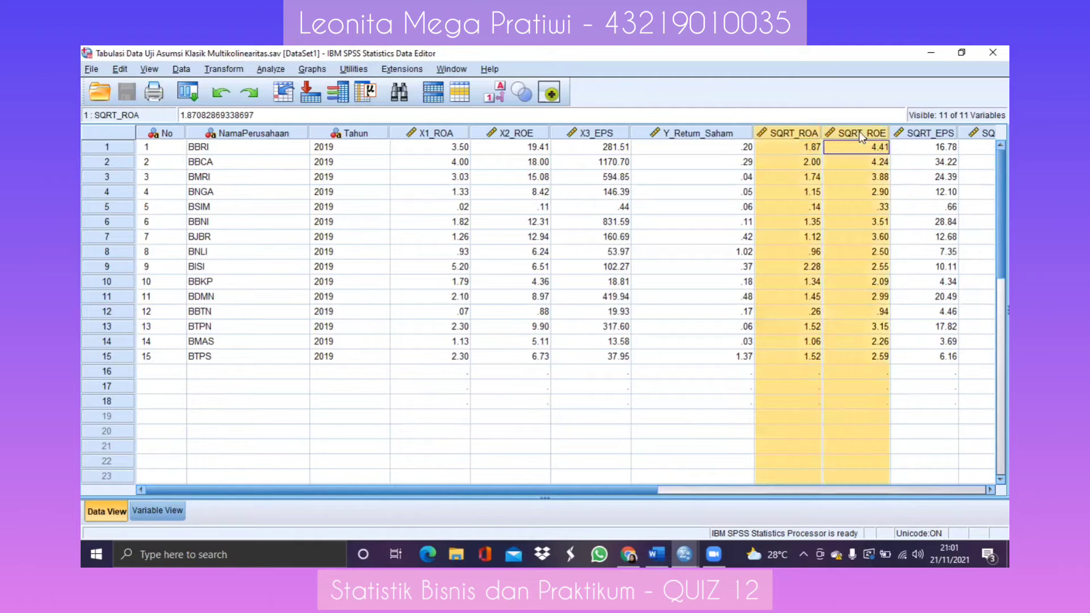
ctrl+click(910, 134)
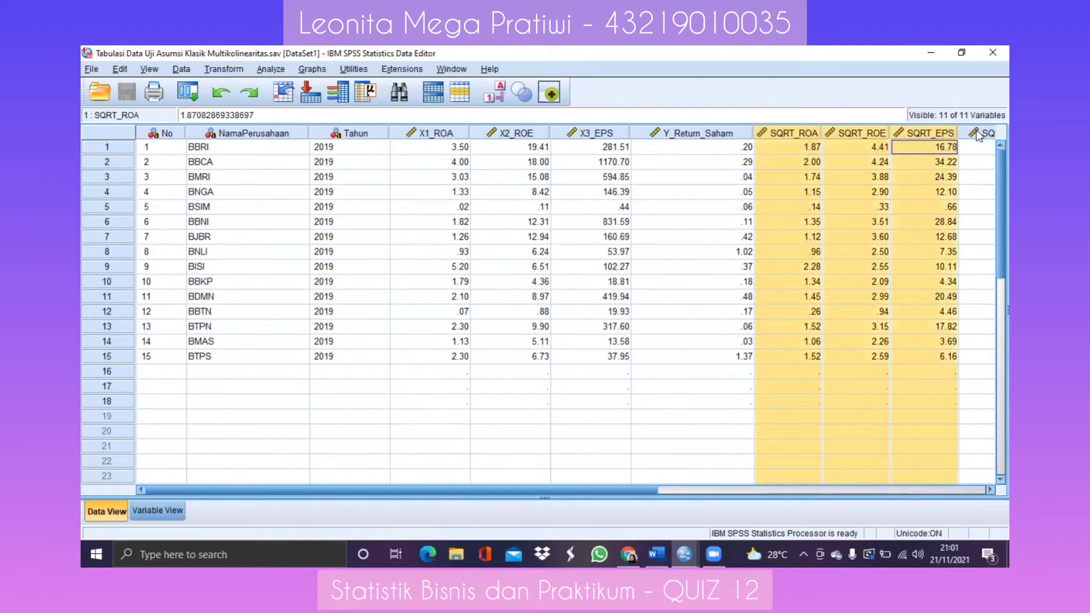
ctrl+click(977, 134)
key(Delete)
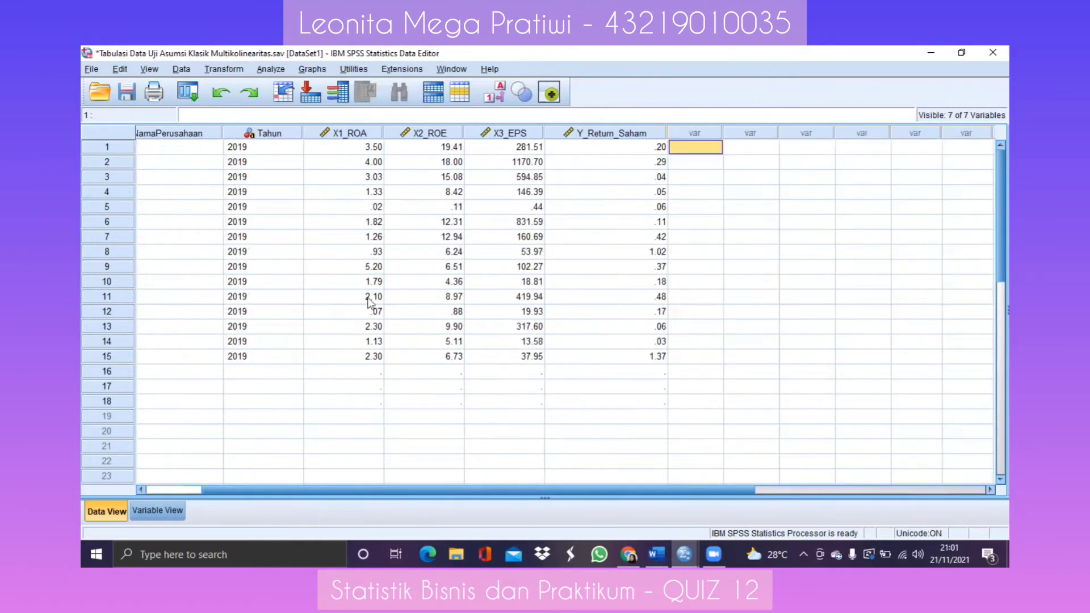
click(145, 510)
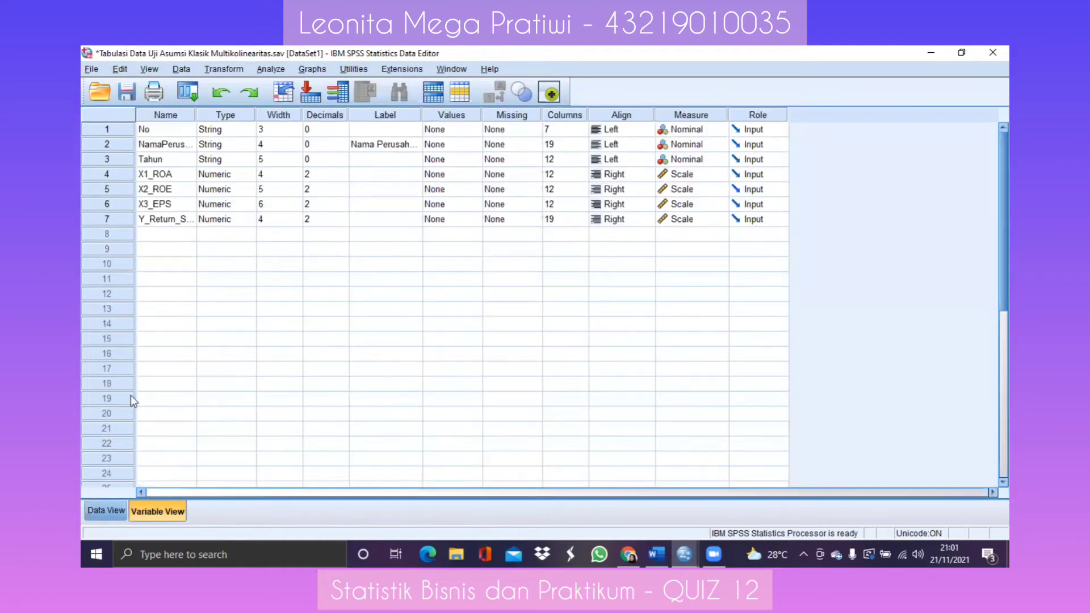
click(108, 510)
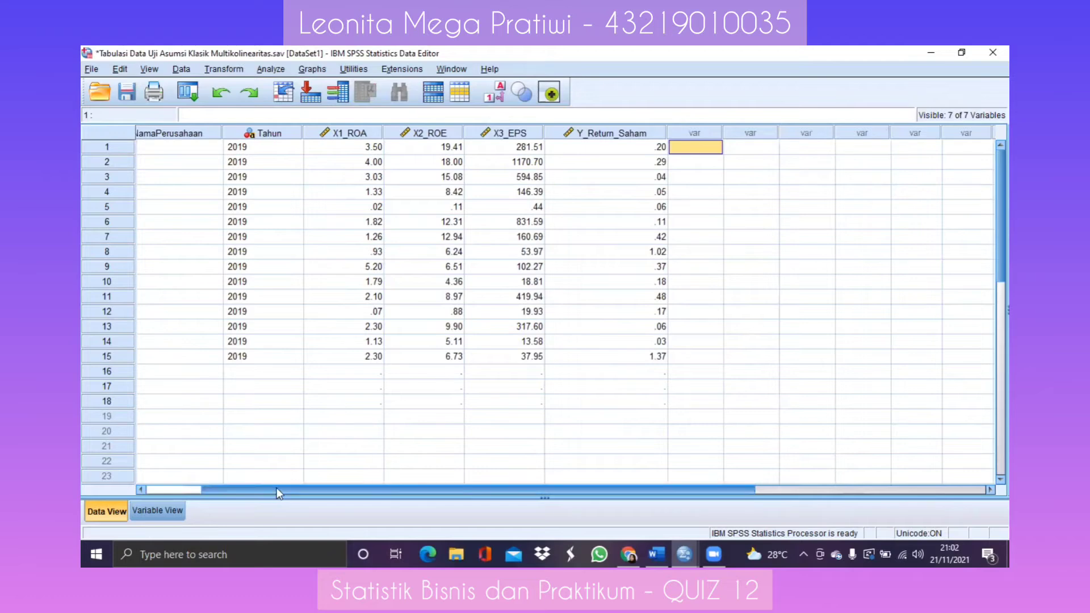
drag(277, 489, 193, 489)
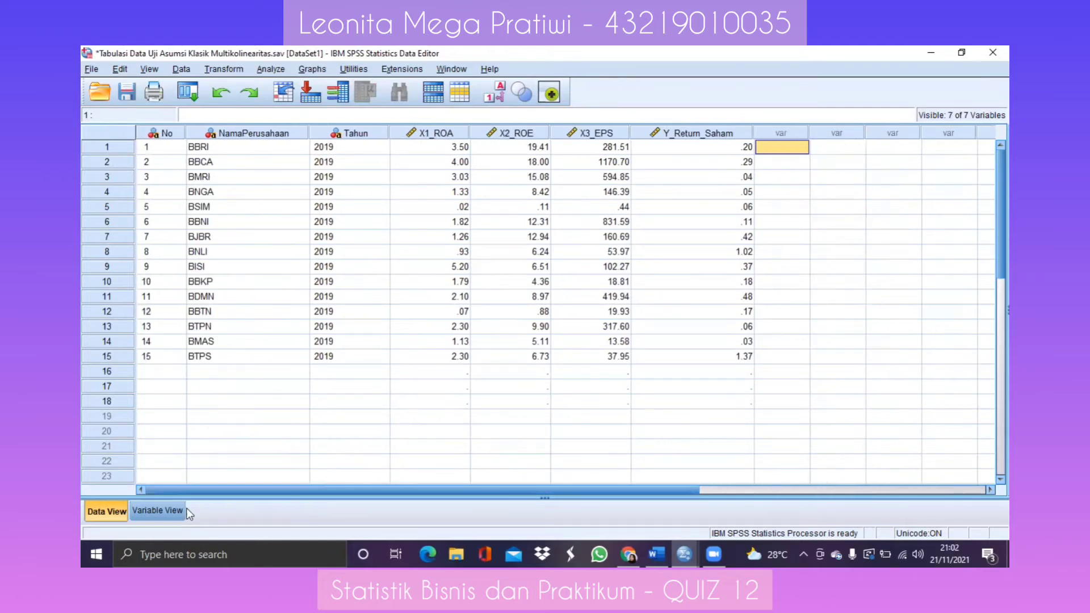
Step: Set up a fresh linear regression with X1_ROA, X2_ROE and X3_EPS as independents and Y_Return_Saham as the dependent variable
click(269, 70)
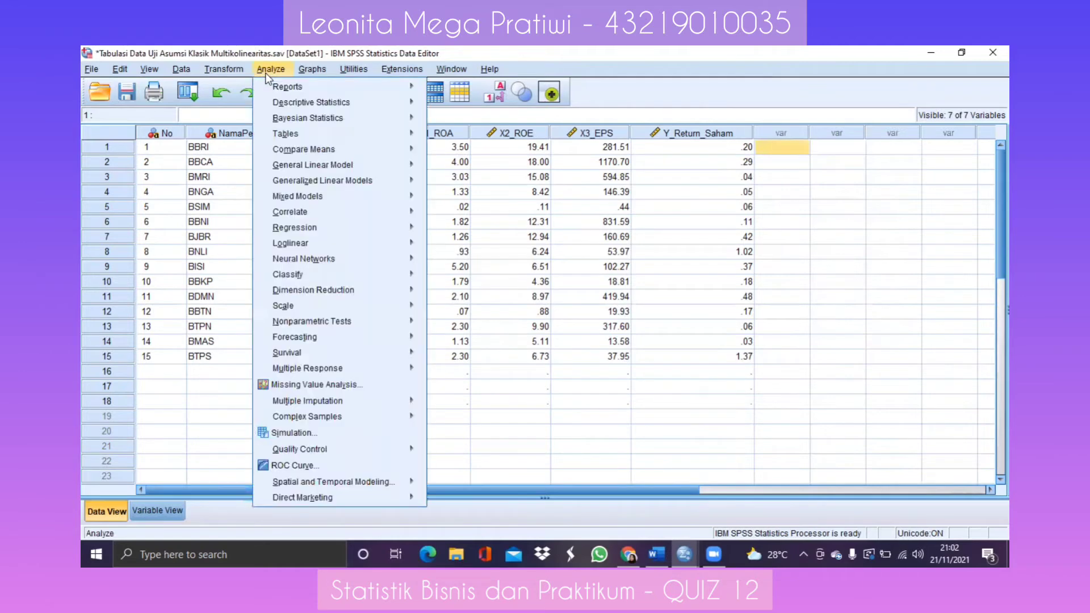
mouse_move(324, 233)
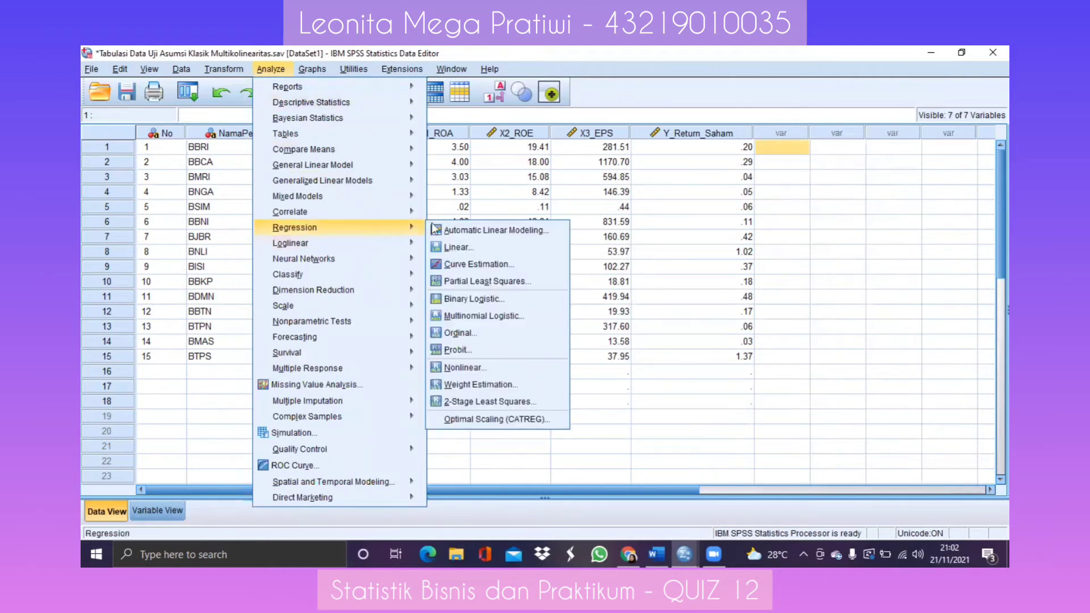
click(458, 248)
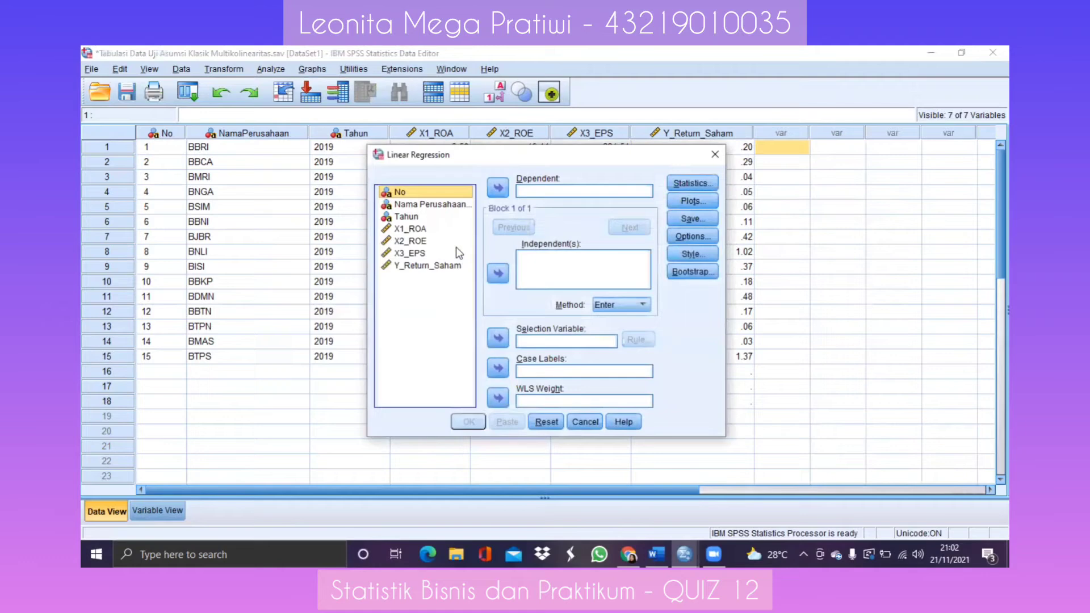
click(544, 423)
click(408, 241)
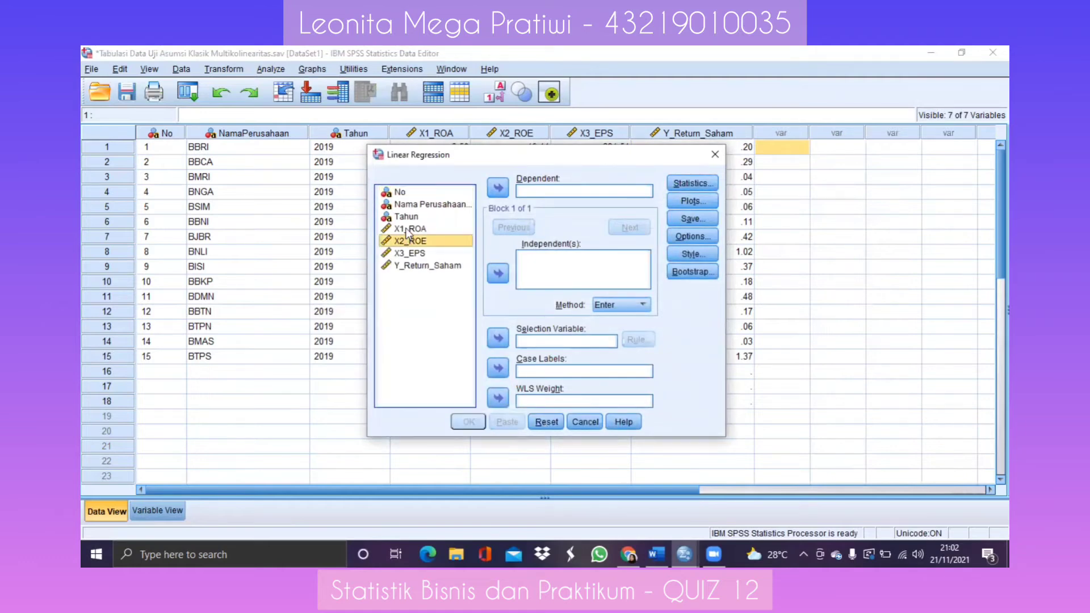
click(407, 229)
ctrl+click(407, 241)
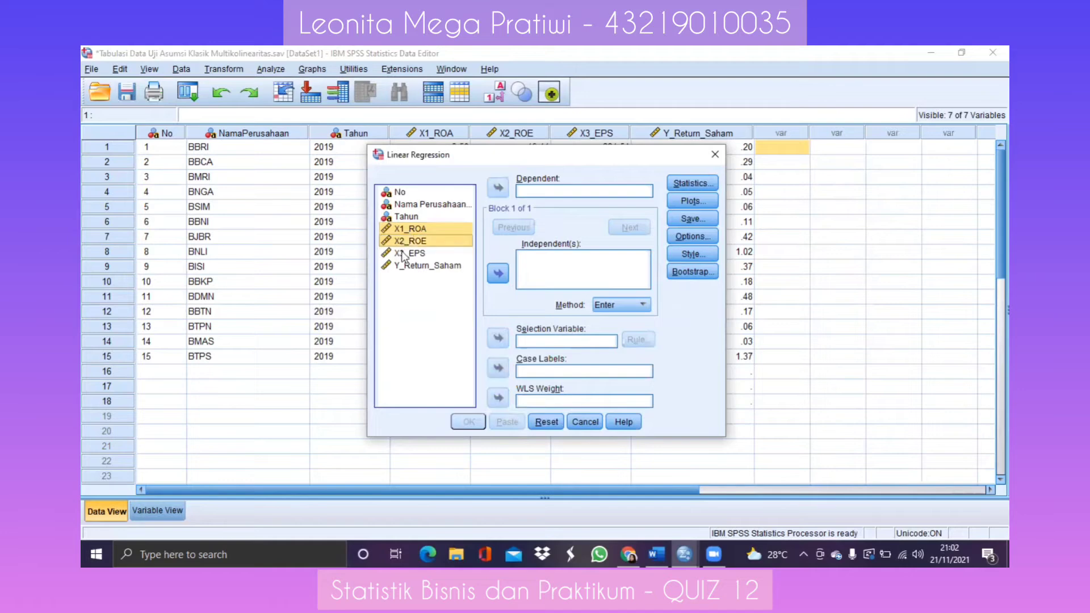
ctrl+click(410, 253)
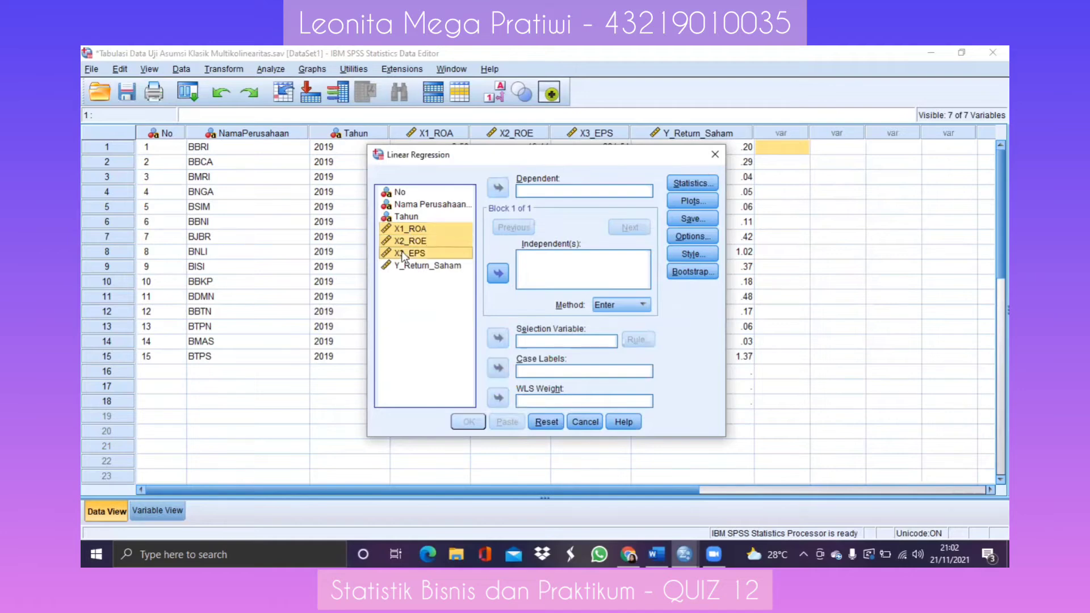
click(498, 273)
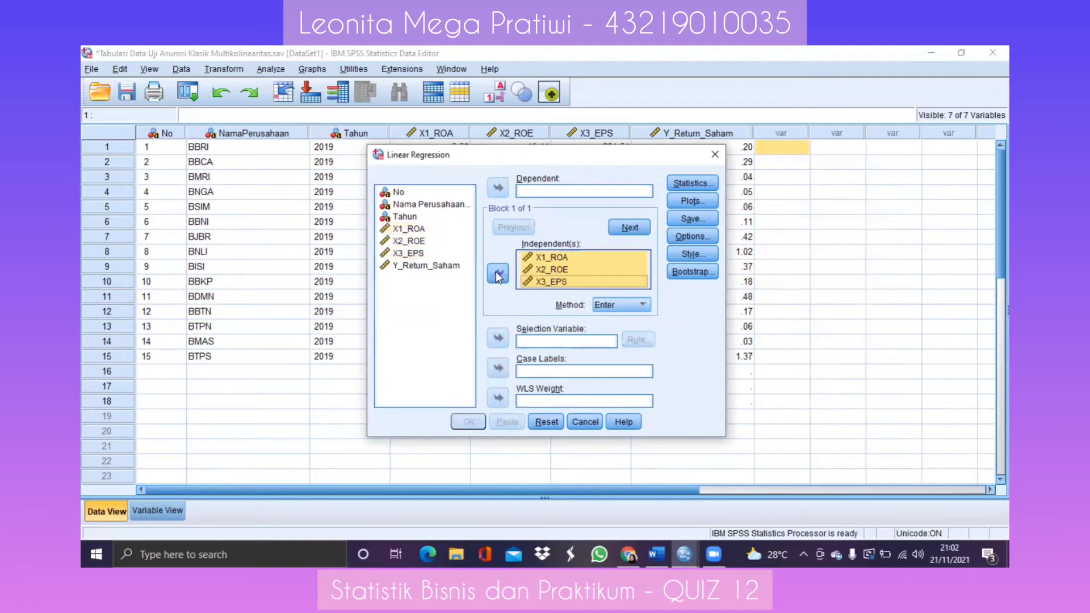
click(443, 266)
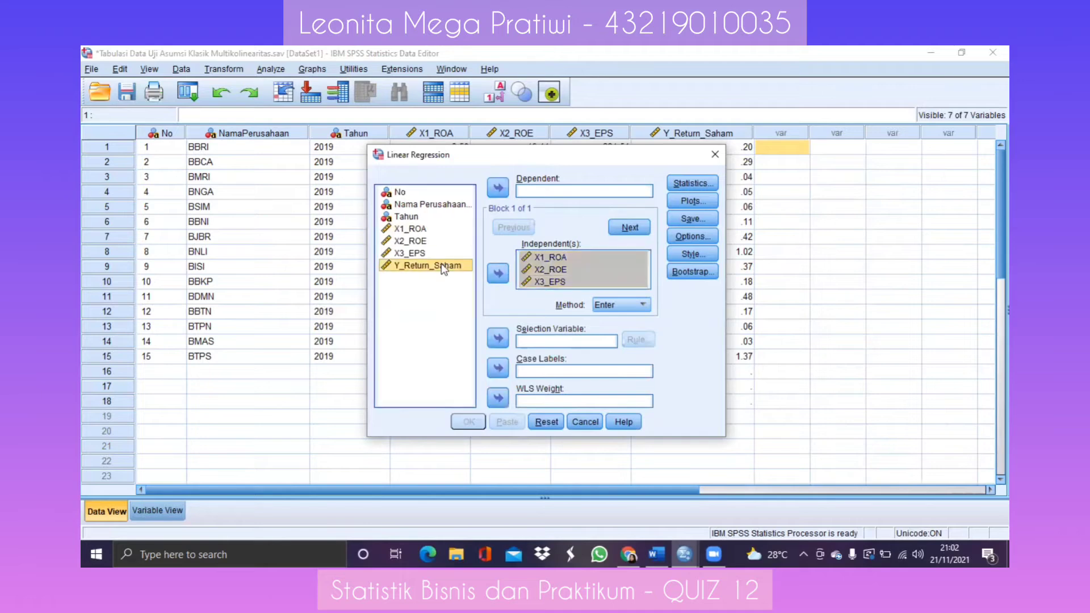
click(495, 189)
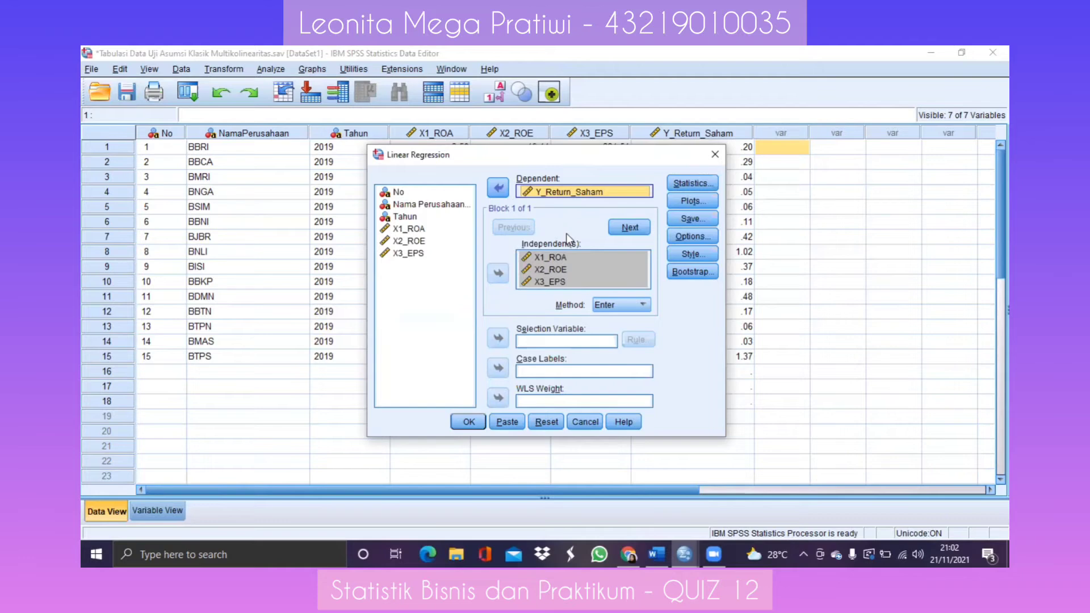
Step: Enable the Durbin-Watson residual statistic and save unstandardized residuals for the regression
click(686, 184)
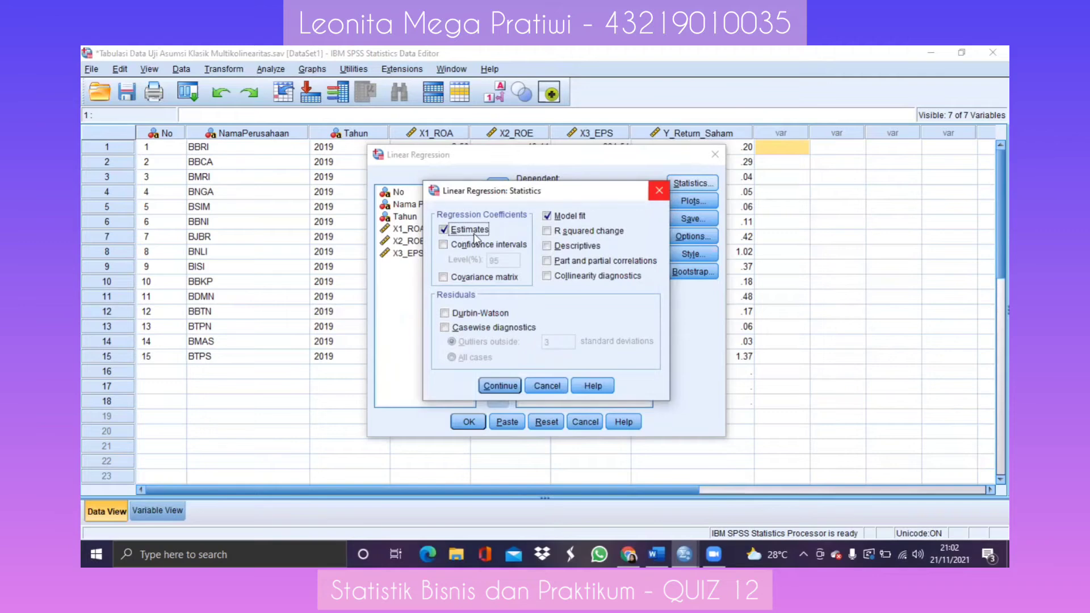
click(476, 314)
click(500, 388)
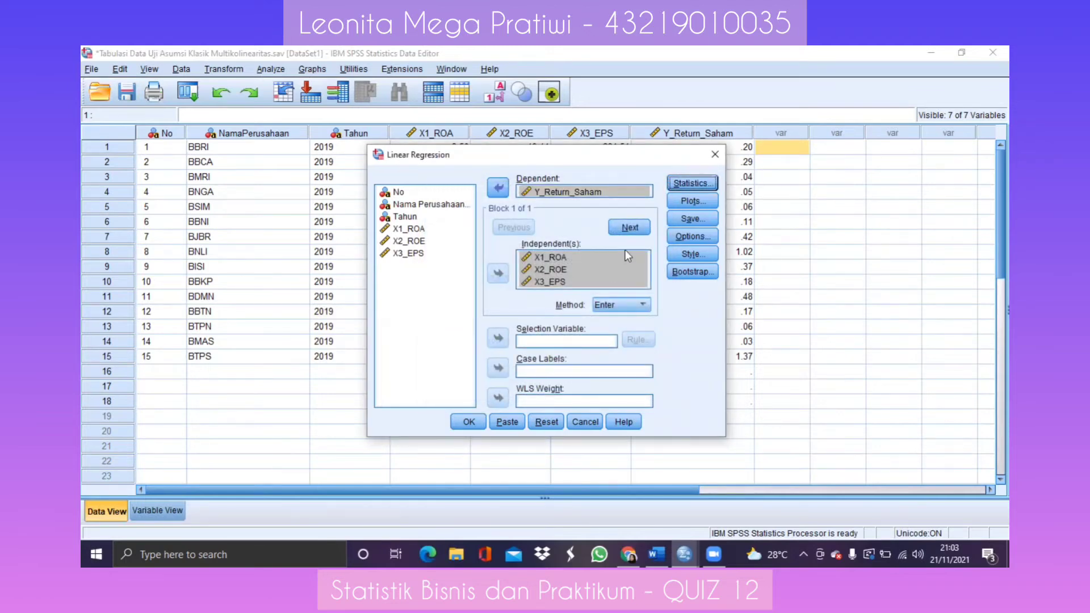
click(688, 221)
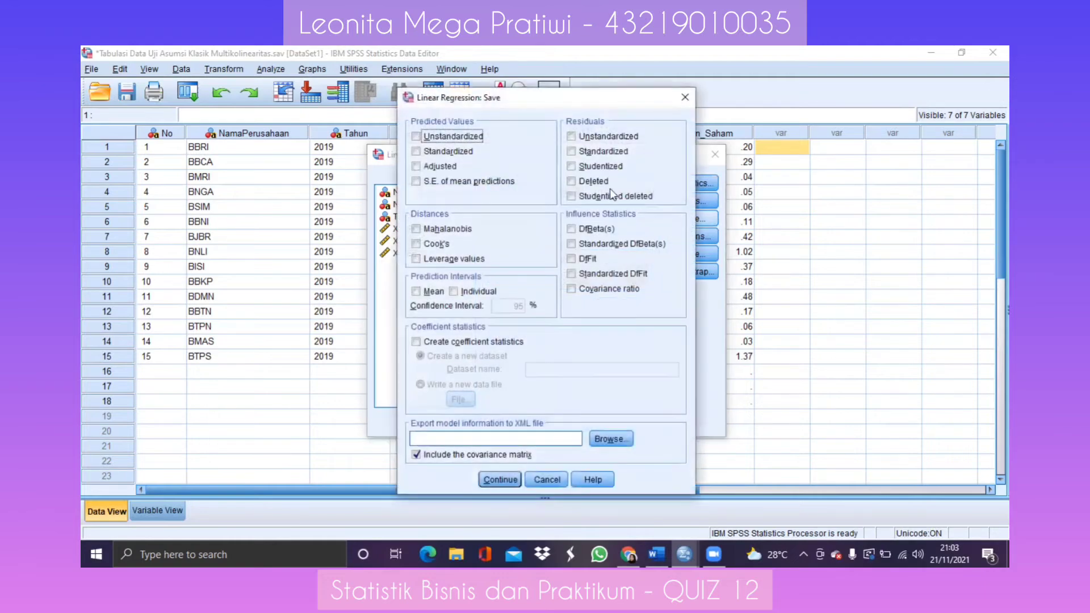
click(592, 141)
click(491, 480)
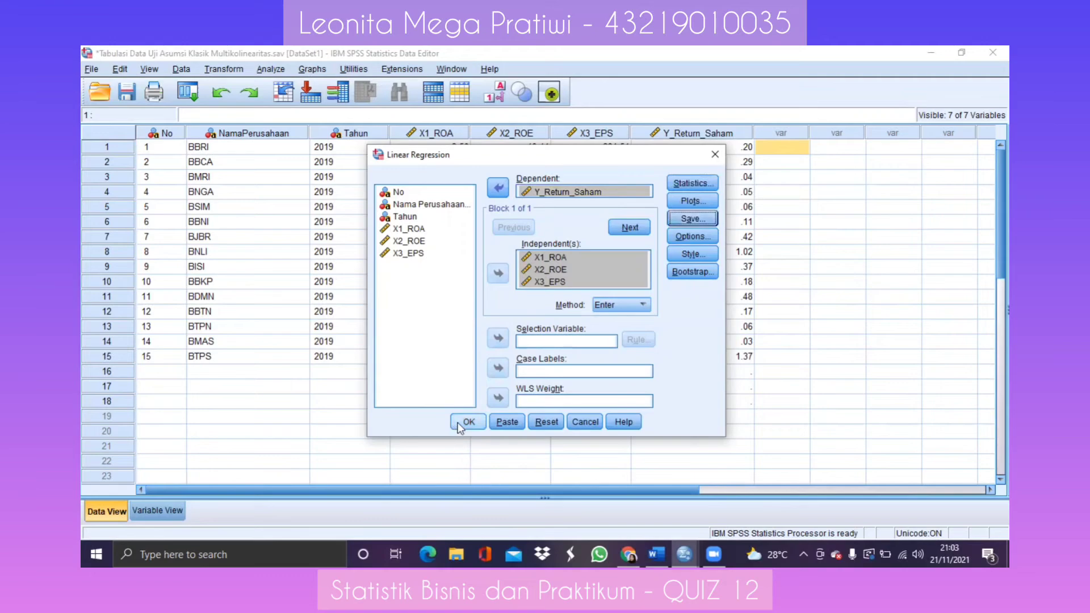
Step: Run the regression and review its output from the model summary to the residuals statistics
click(465, 422)
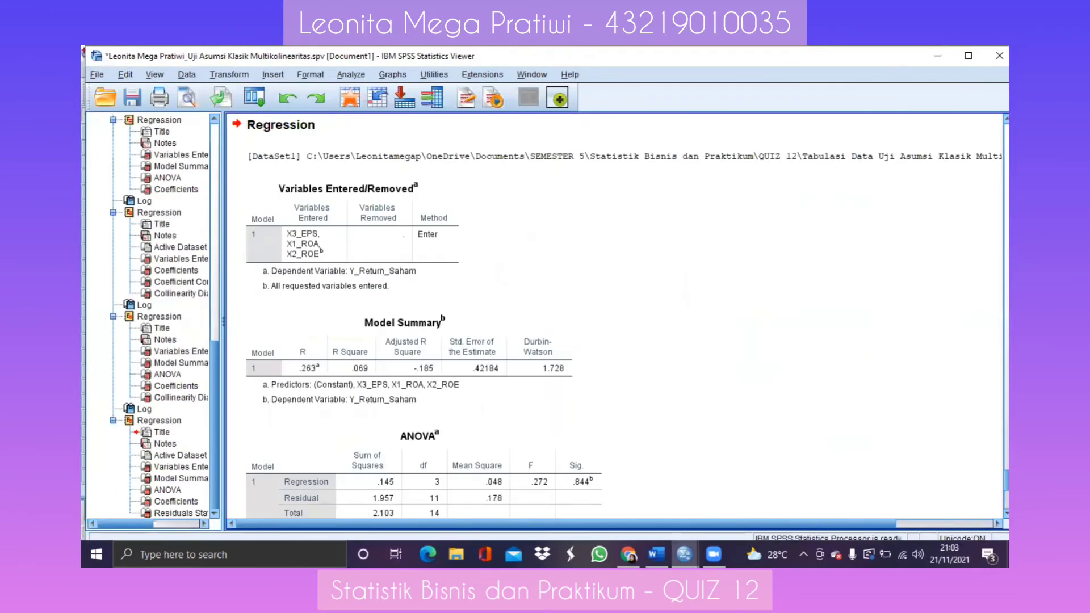
scroll(615, 316, down, 7)
scroll(614, 315, up, 12)
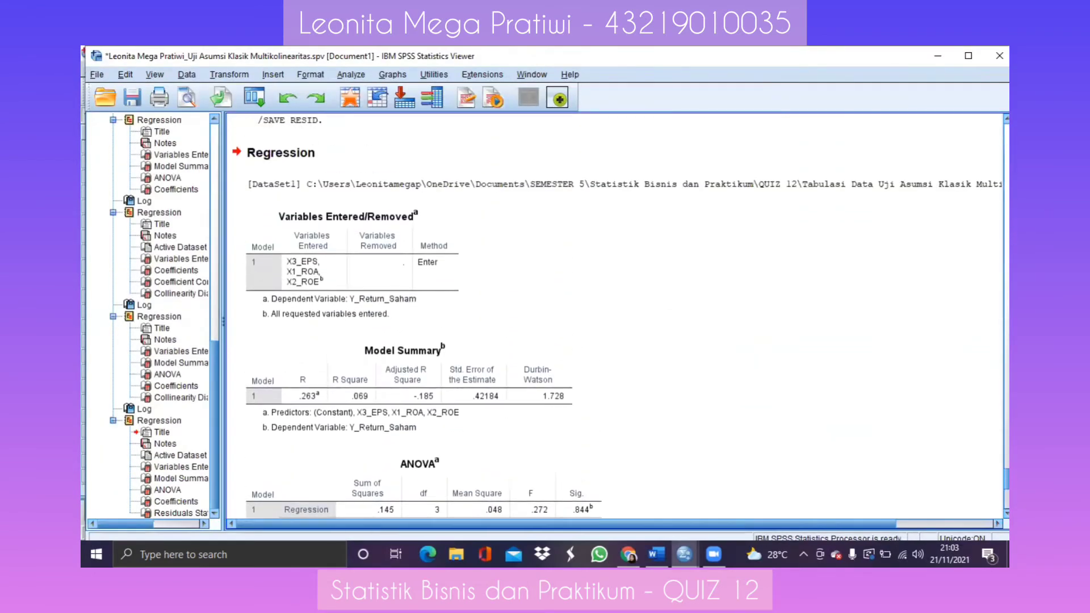
scroll(614, 316, down, 3)
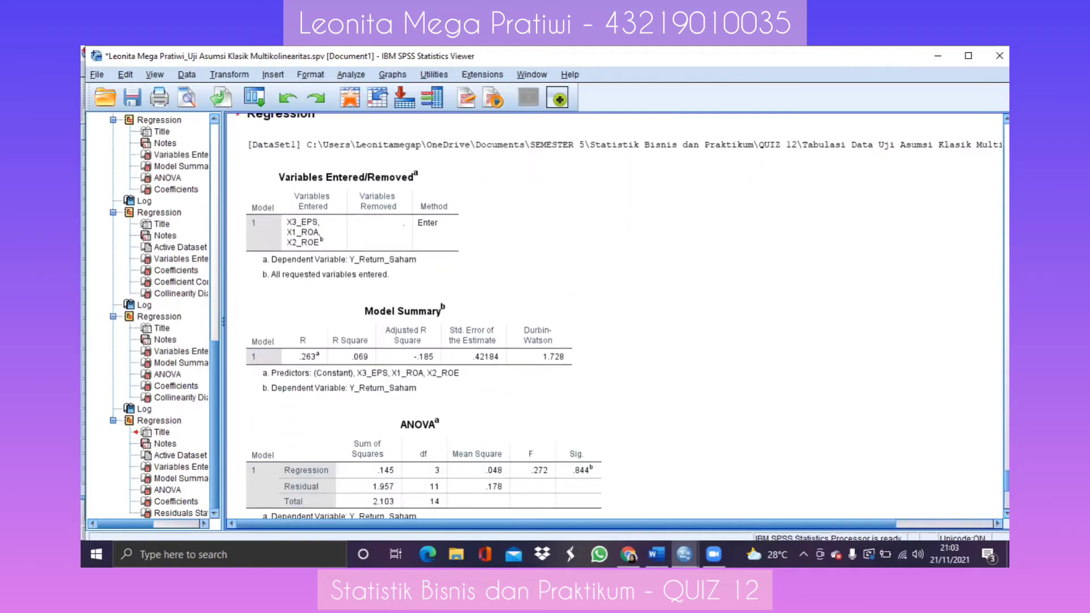
scroll(615, 315, up, 2)
scroll(681, 432, down, 9)
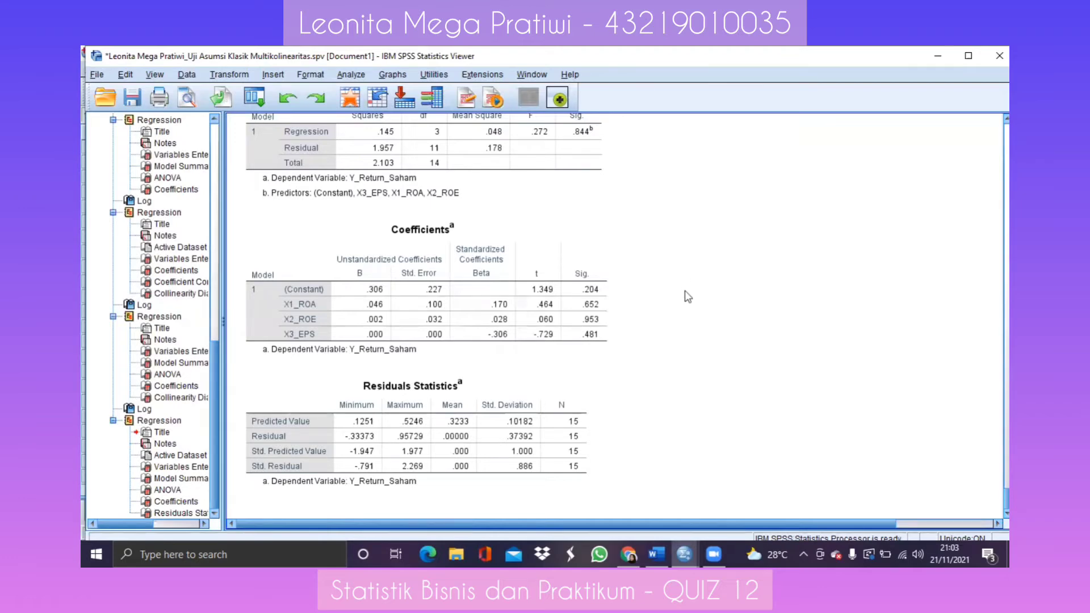
Step: Clear the previous Compute Variable settings and name the target variable LAG_RES1
click(229, 74)
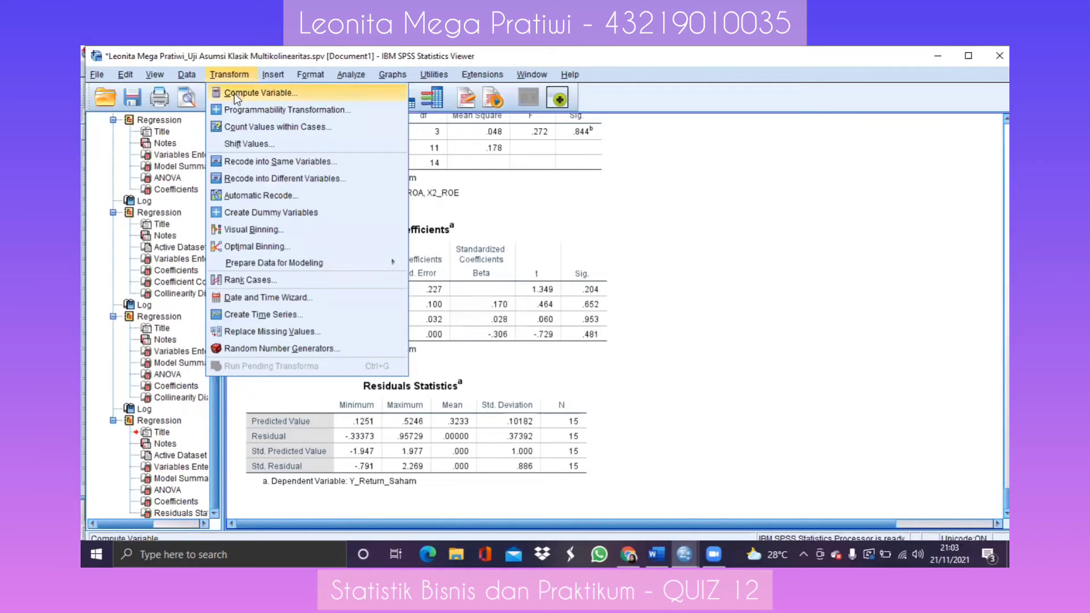
click(234, 93)
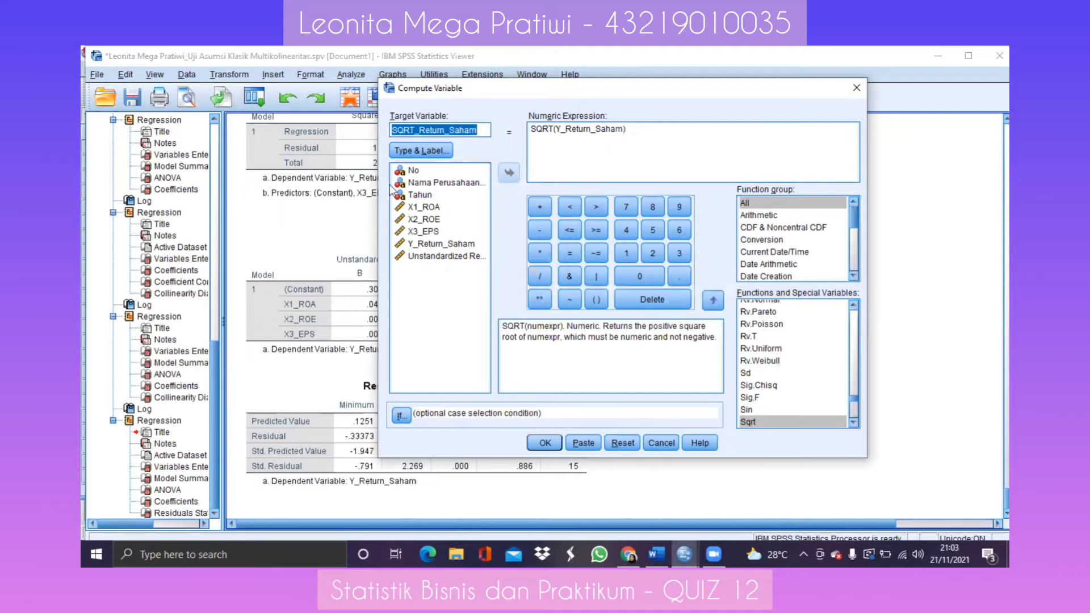
click(626, 444)
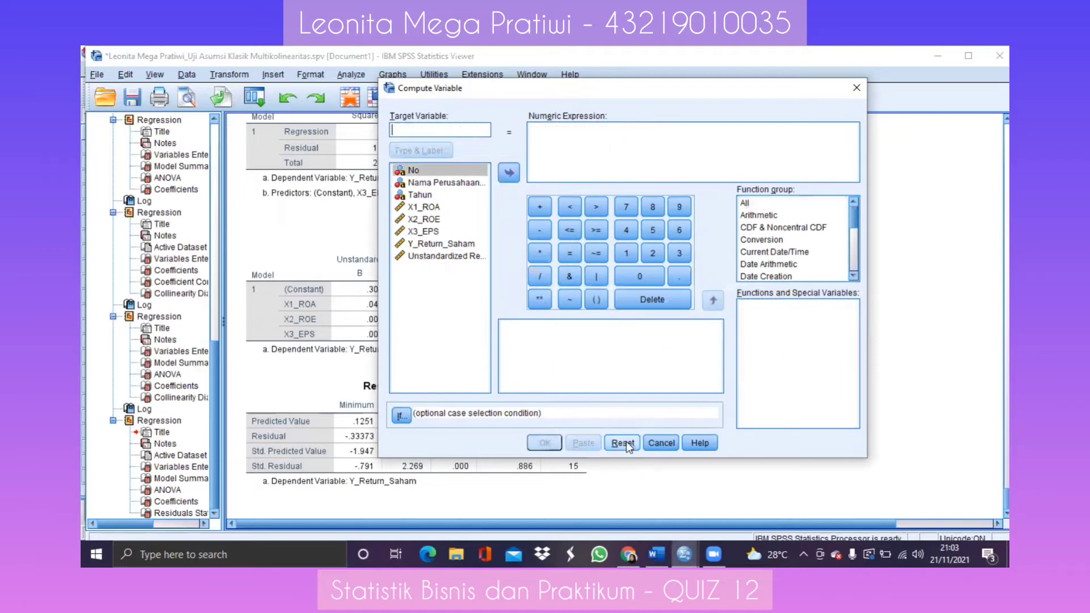
text(LAG)
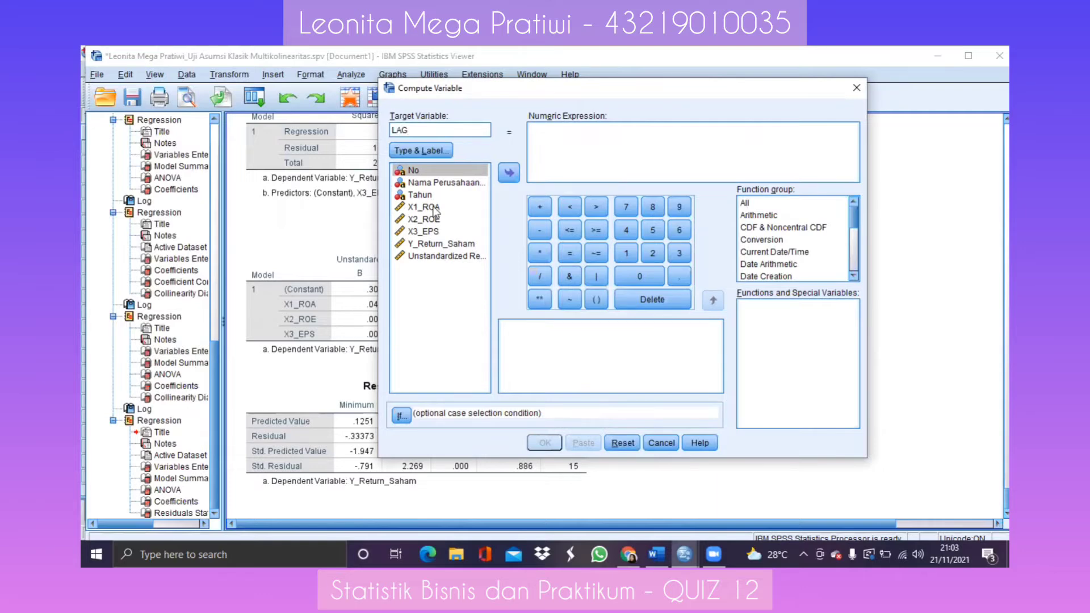
text(_RES1)
Step: Build the expression LAG(RES_1) from the Lag(1) function and the unstandardized residual, and compute the variable
click(606, 170)
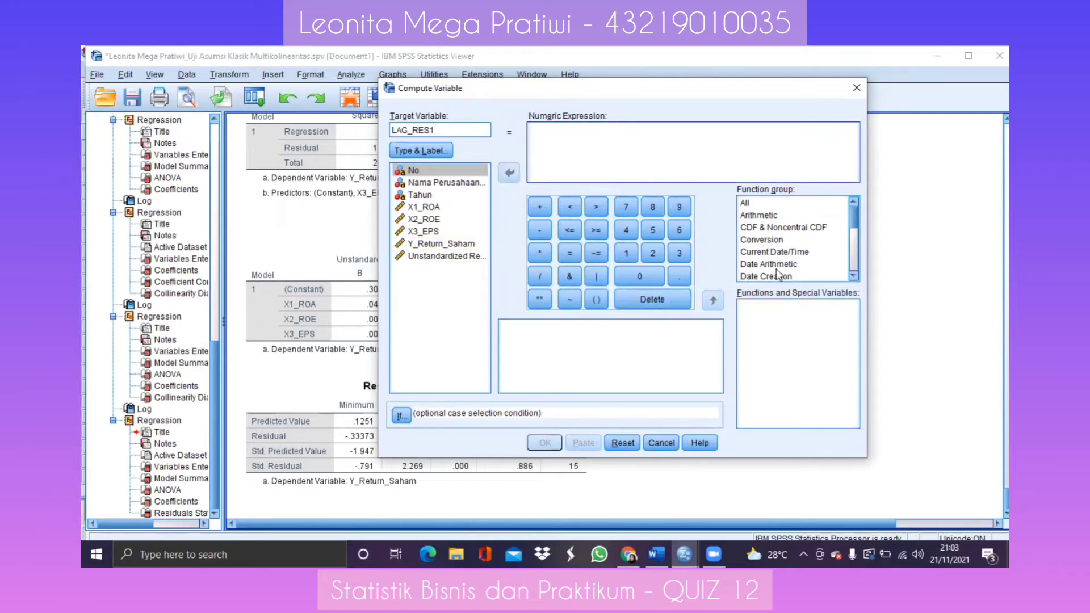
click(747, 204)
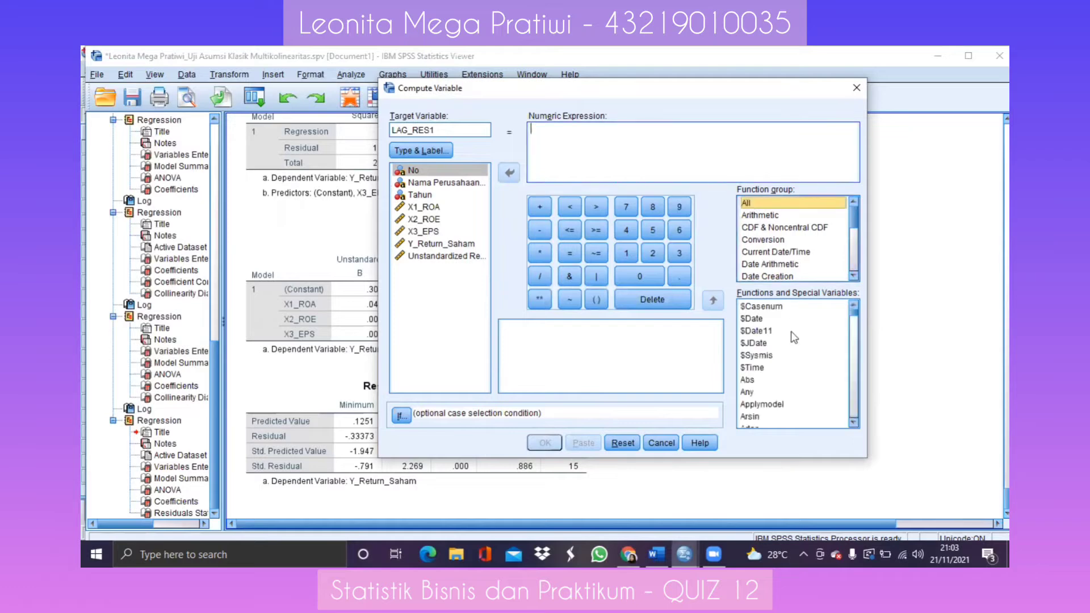
drag(858, 316, 858, 356)
double_click(759, 373)
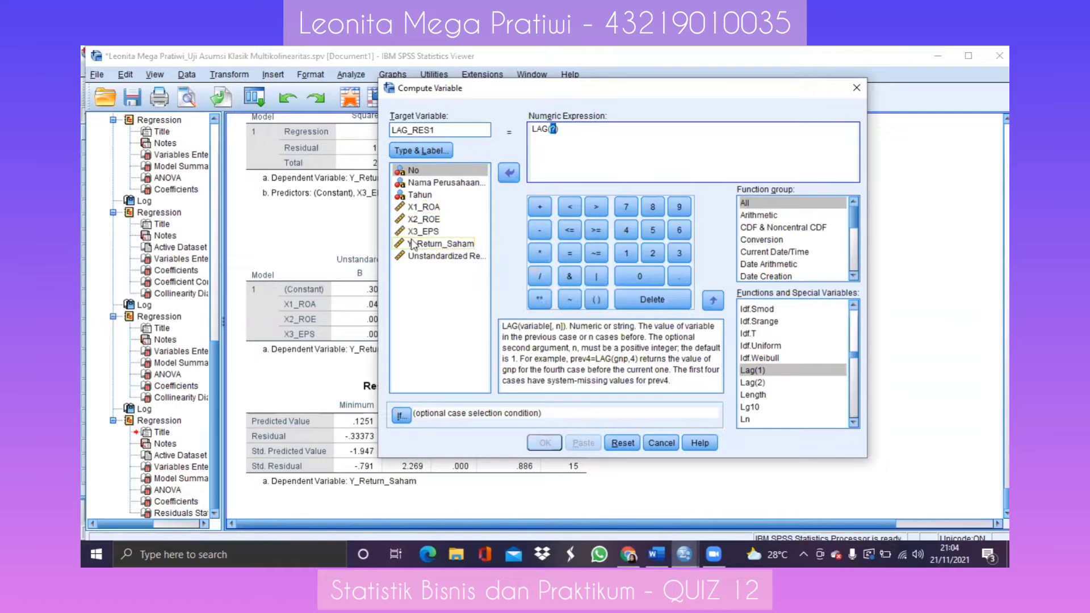
click(440, 256)
click(507, 173)
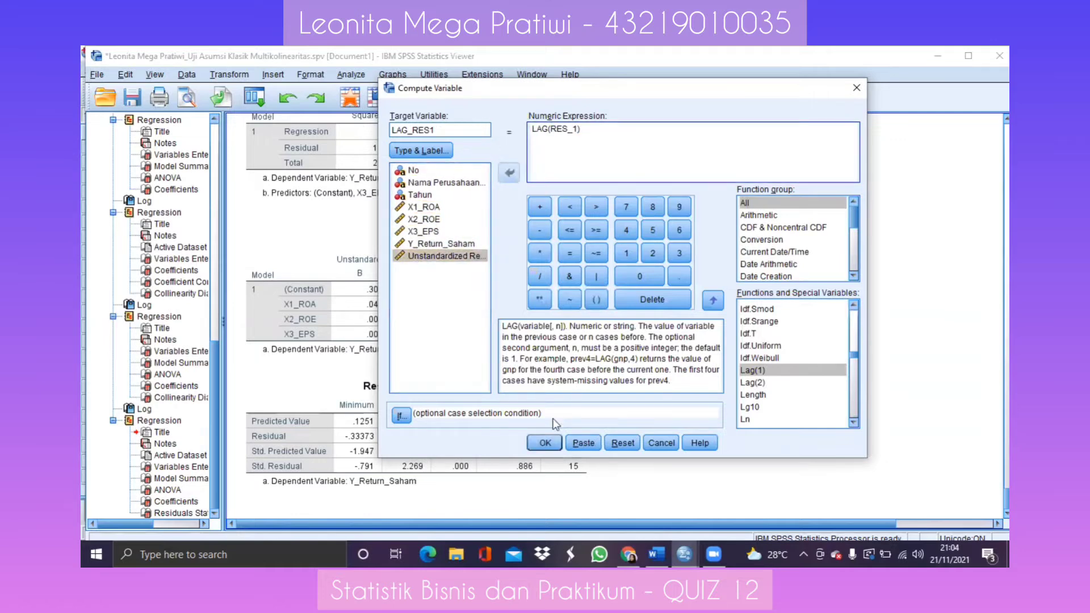
click(539, 444)
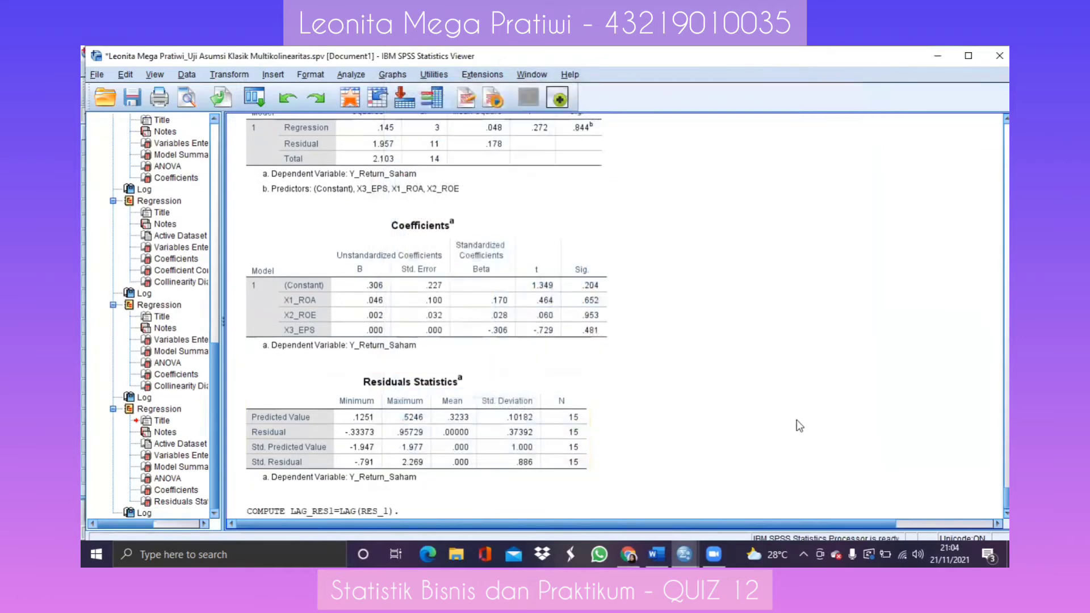
Step: Examine the regression tables with the Durbin-Watson statistic and the logged lag computation in the output
scroll(796, 420, up, 3)
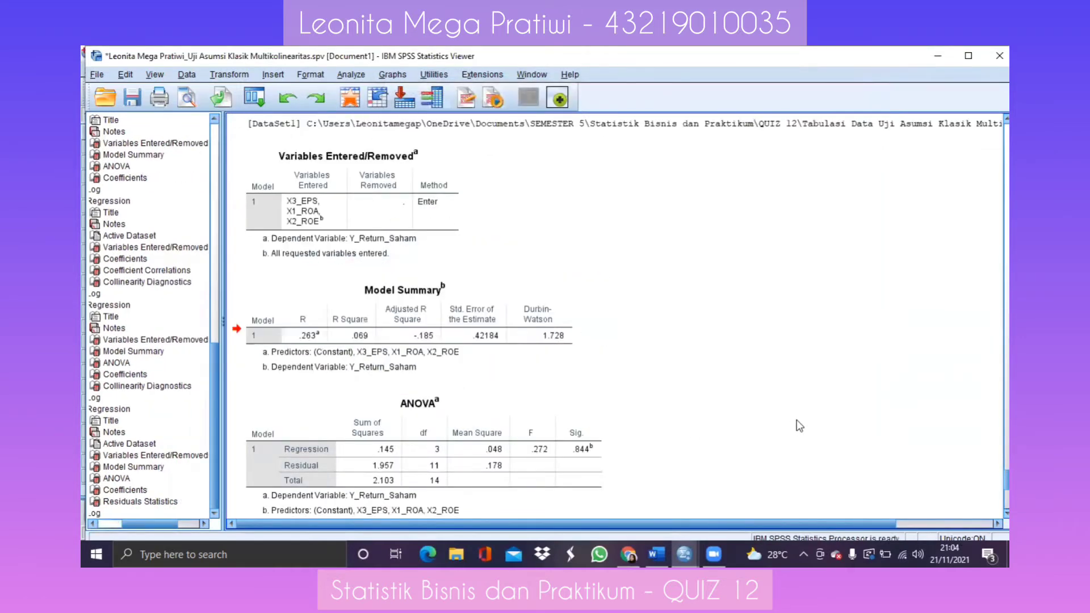
scroll(796, 420, down, 4)
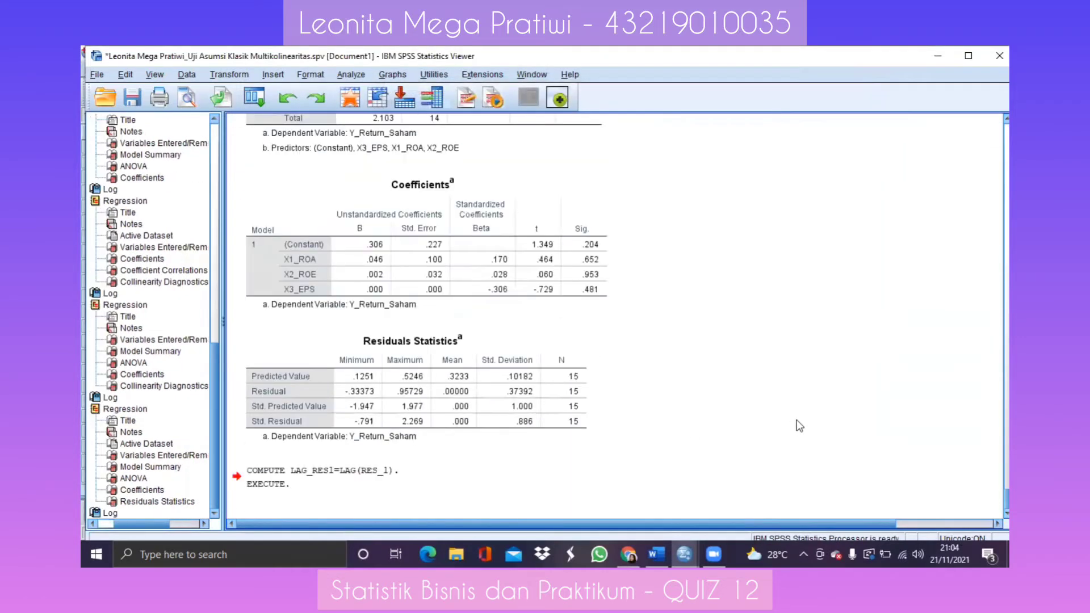
click(450, 482)
scroll(616, 316, up, 10)
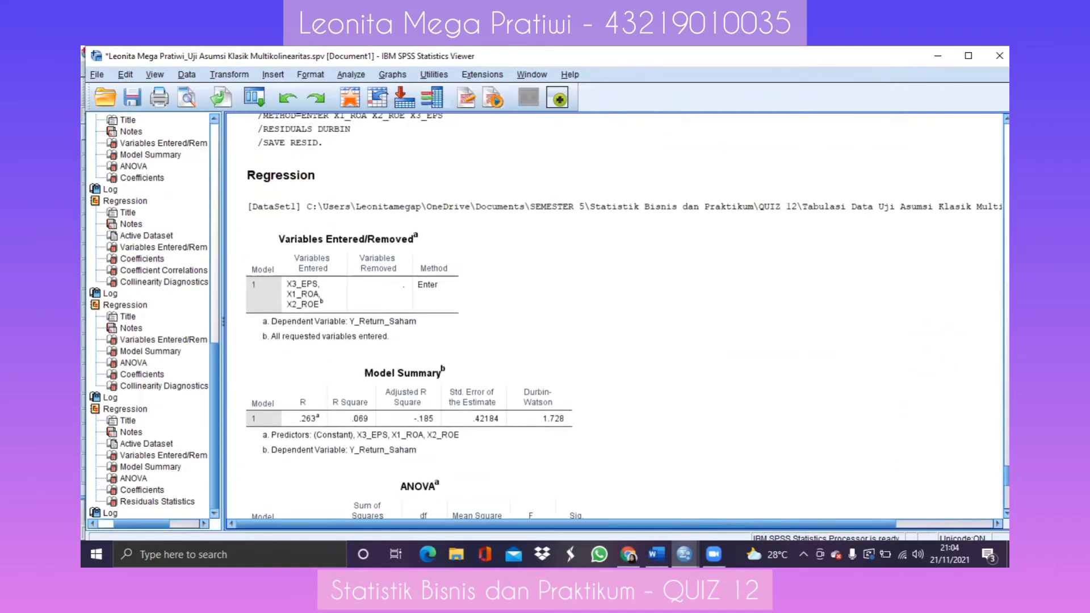
scroll(625, 315, down, 4)
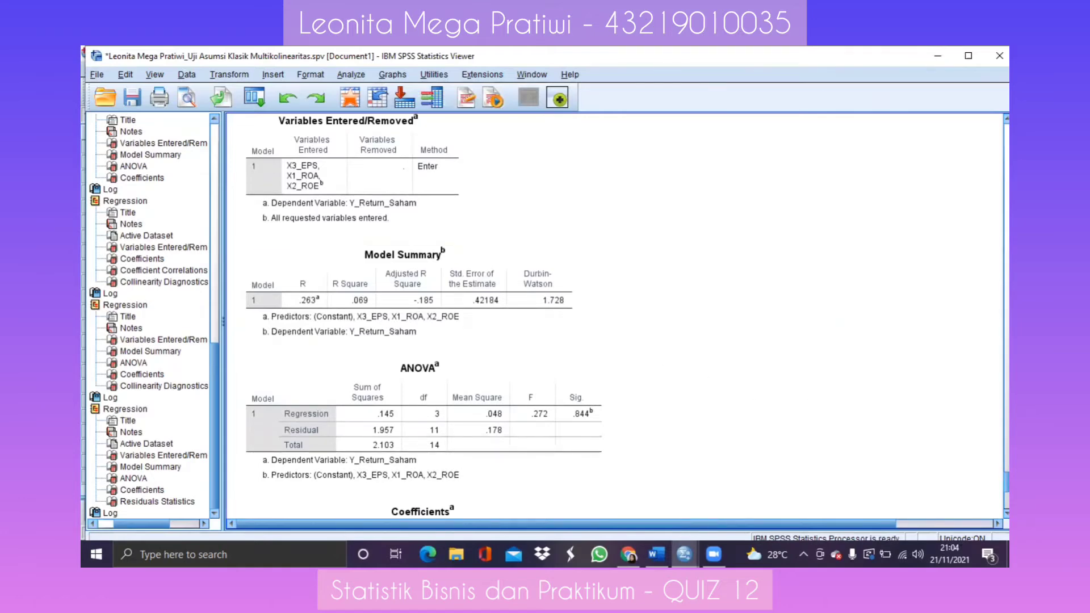
scroll(372, 442, down, 11)
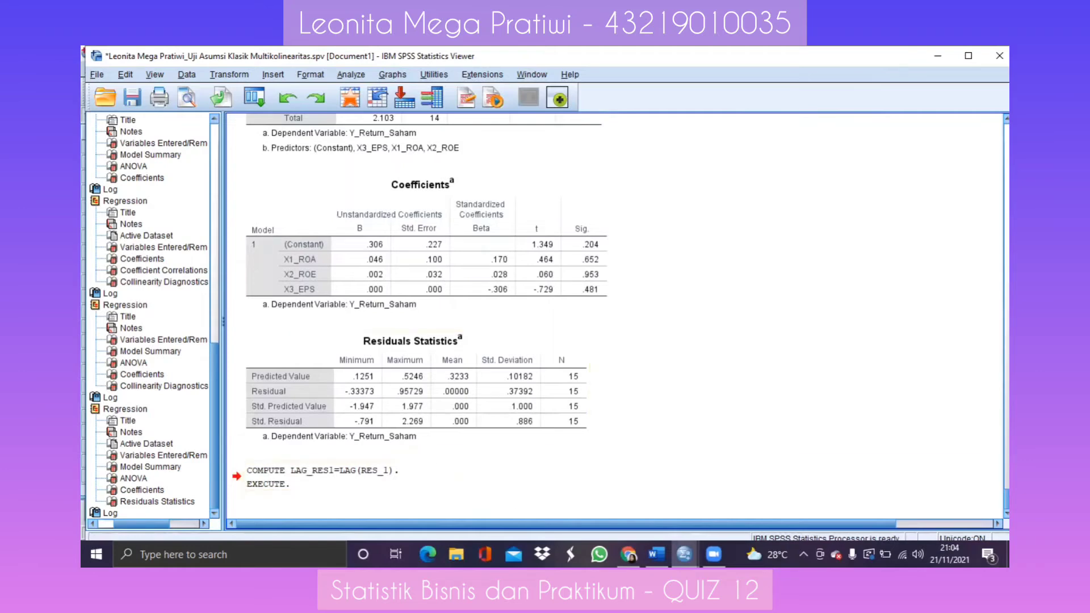
scroll(625, 315, up, 16)
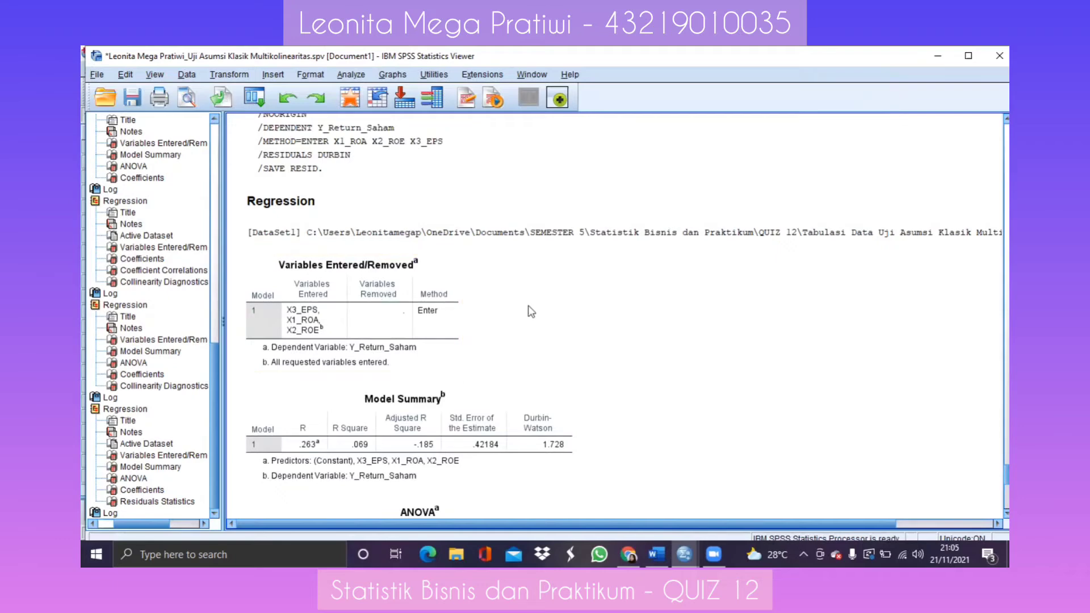
click(230, 74)
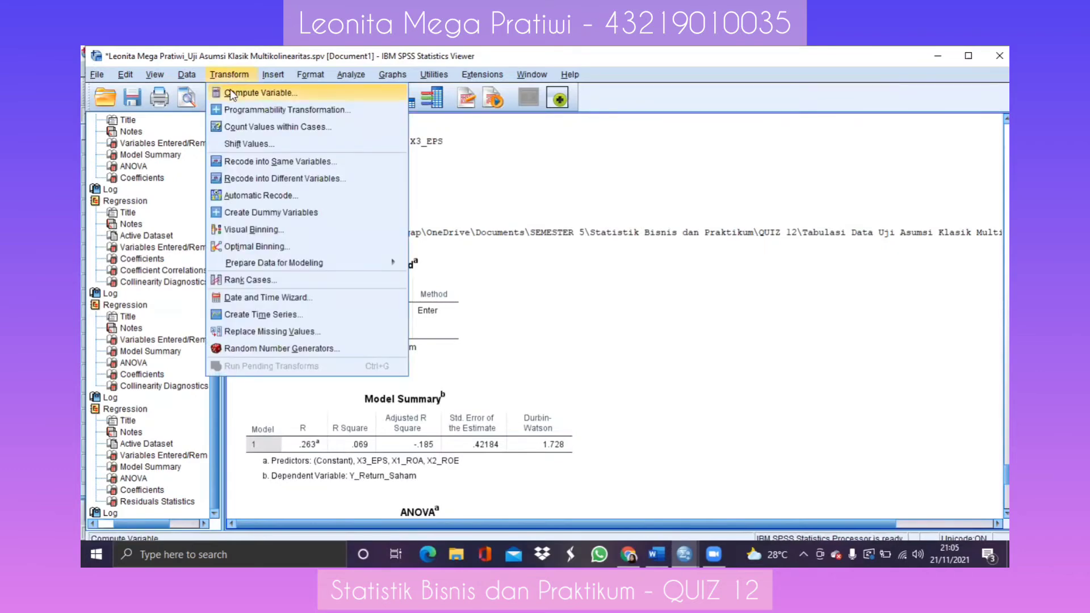
click(231, 90)
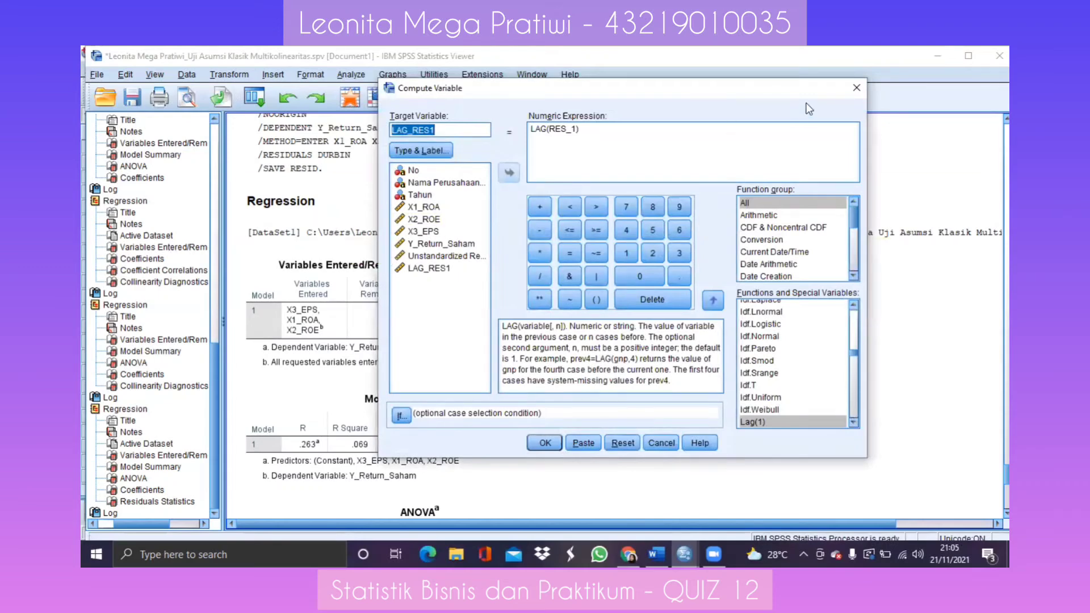
click(856, 89)
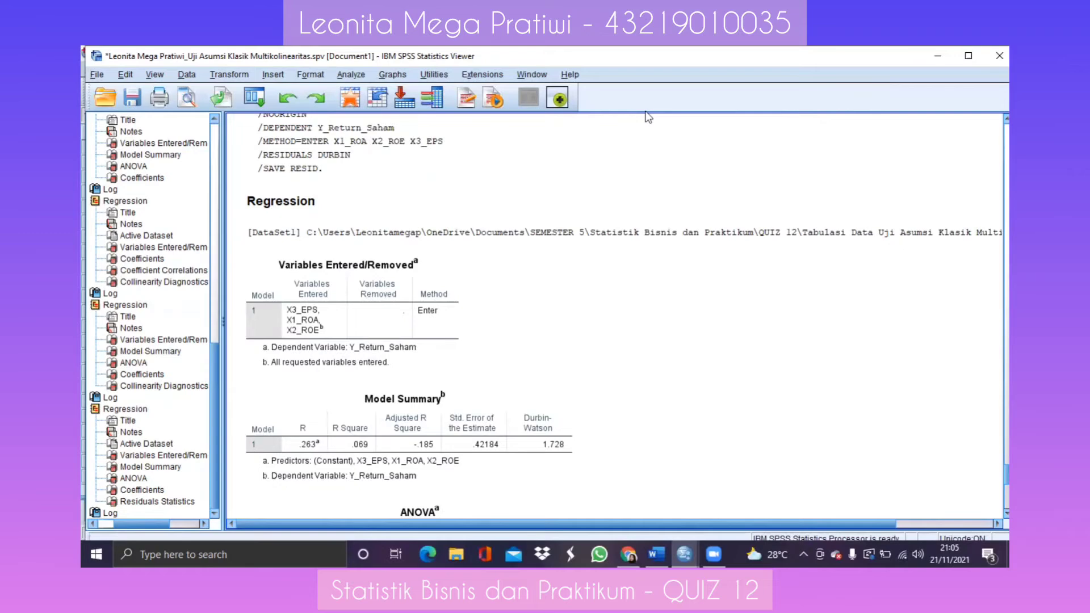
Step: Clear the previous Linear Regression settings and assign the unstandardized residual as the dependent variable
click(344, 77)
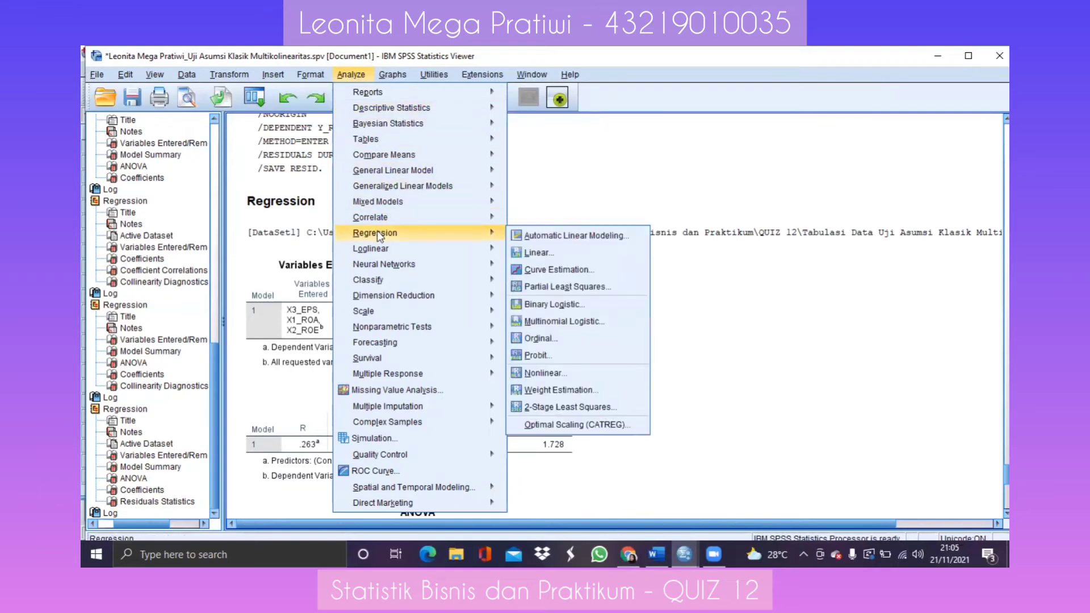
mouse_move(486, 234)
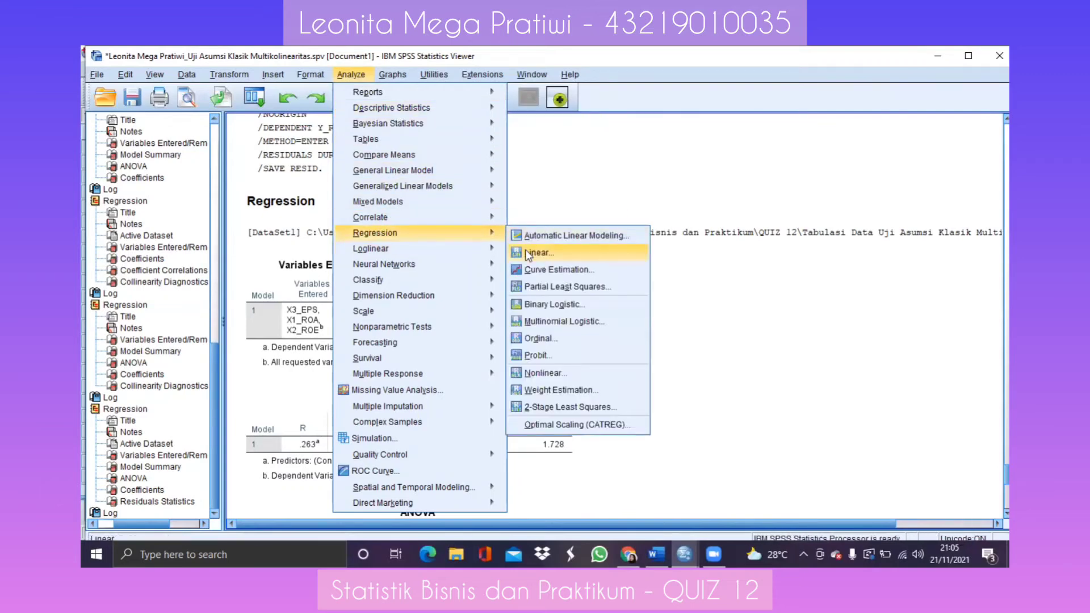
click(532, 252)
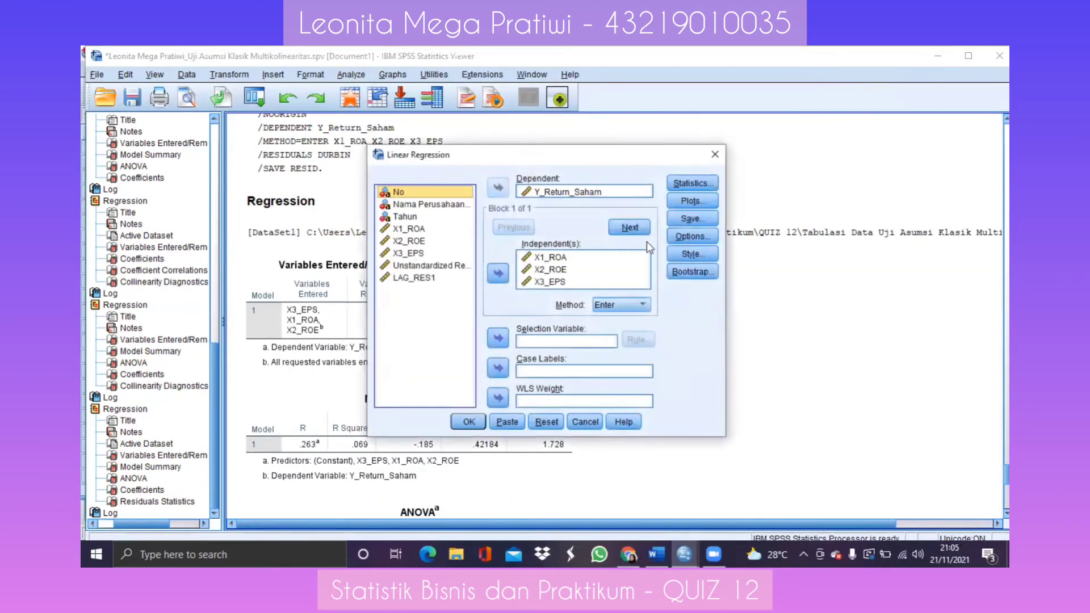
click(546, 422)
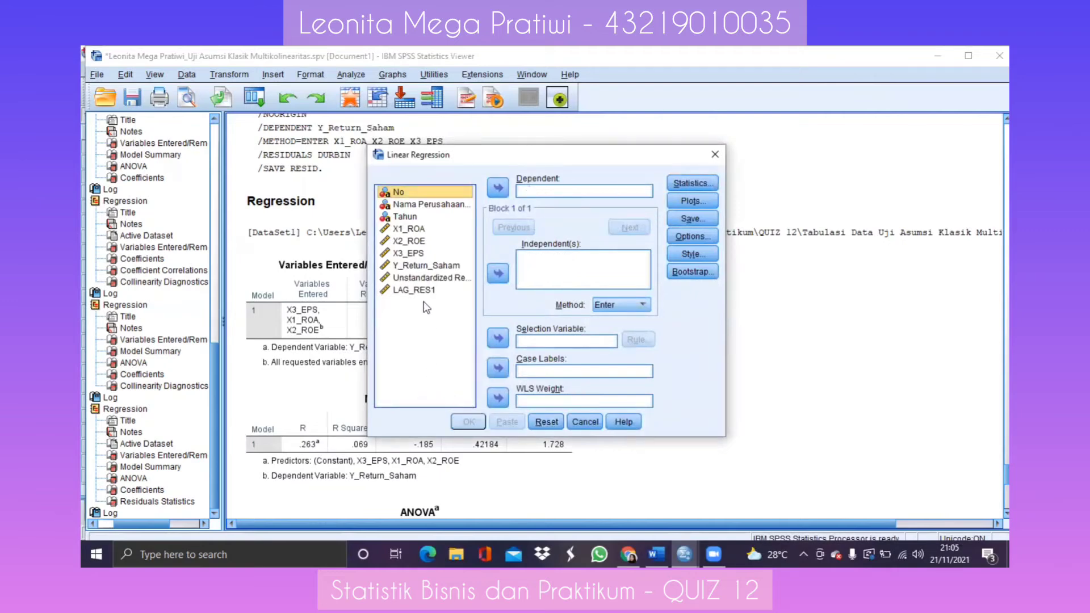
click(425, 282)
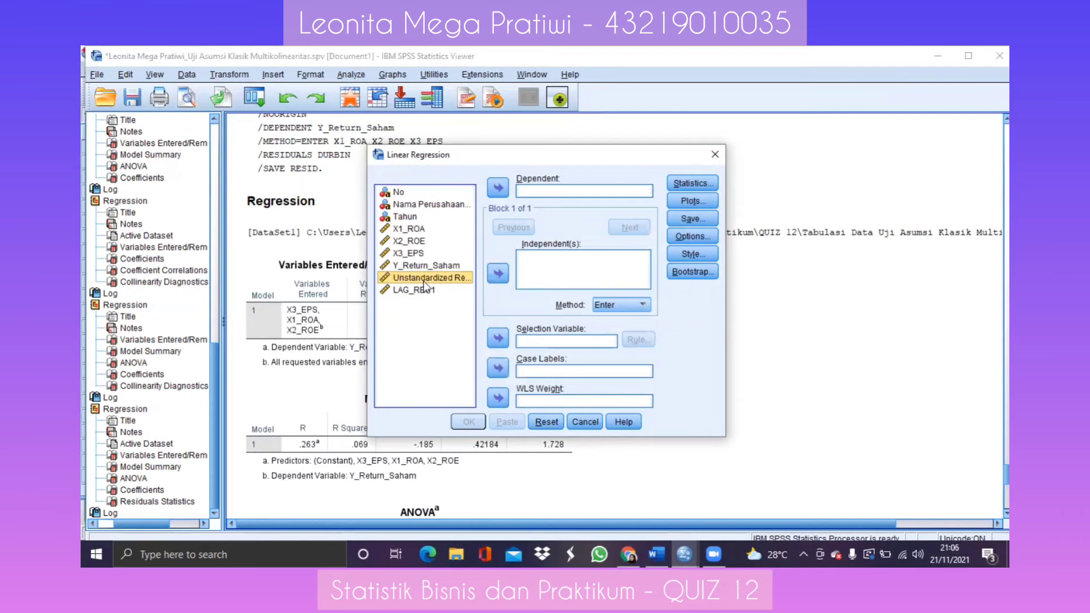
click(497, 189)
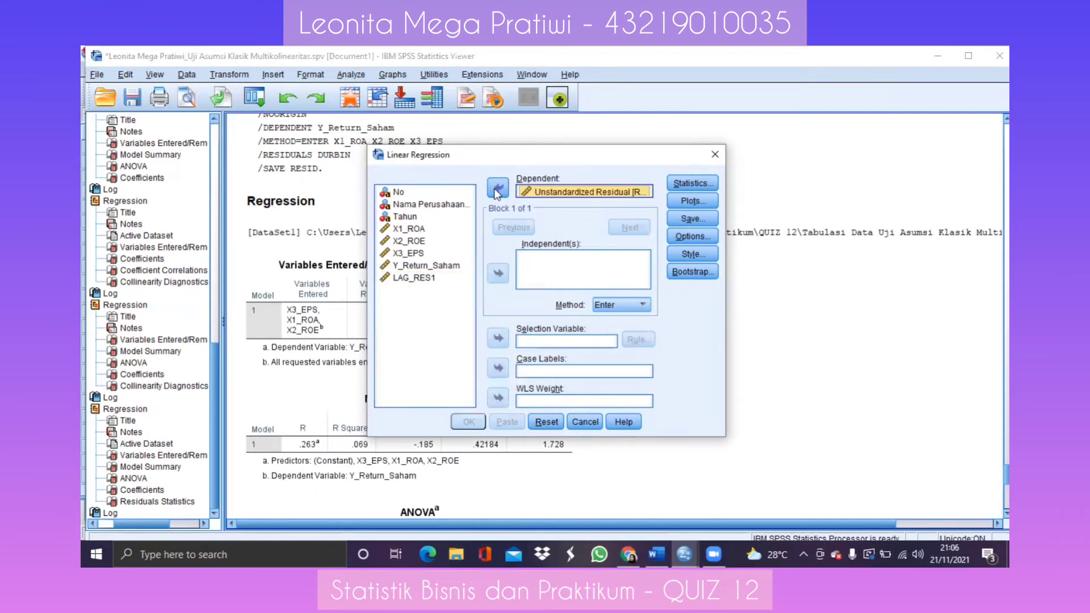
Step: Add LAG_RES1 as the independent variable and run the regression
click(415, 279)
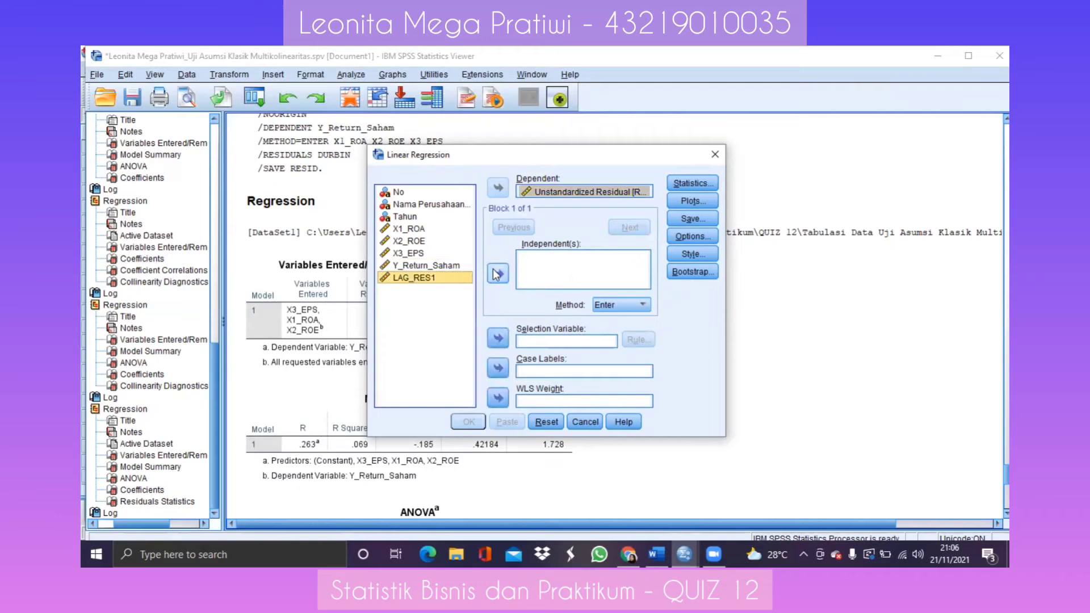
click(497, 274)
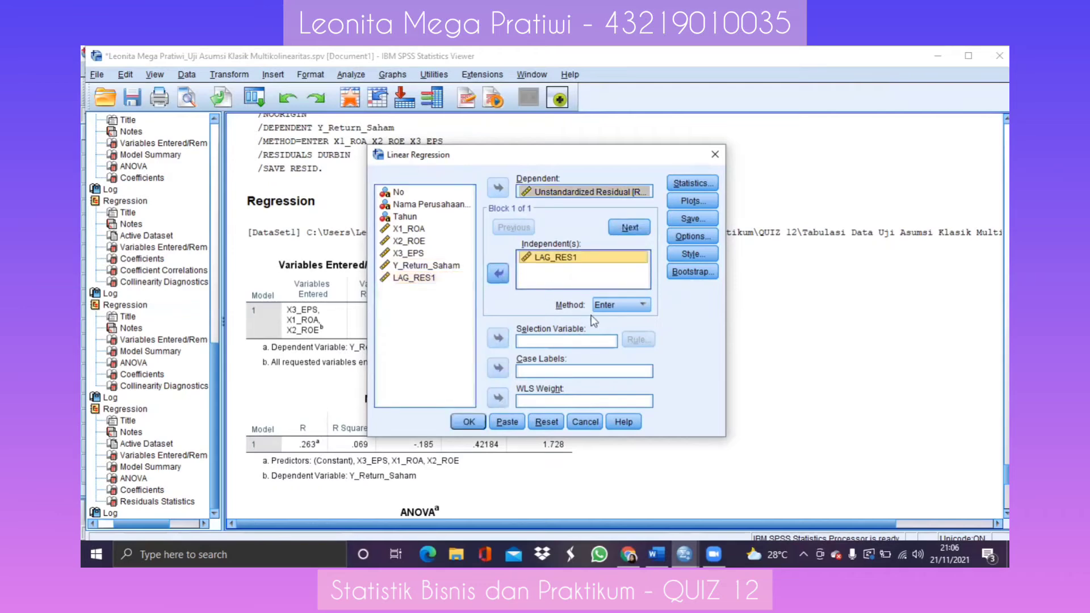
click(469, 423)
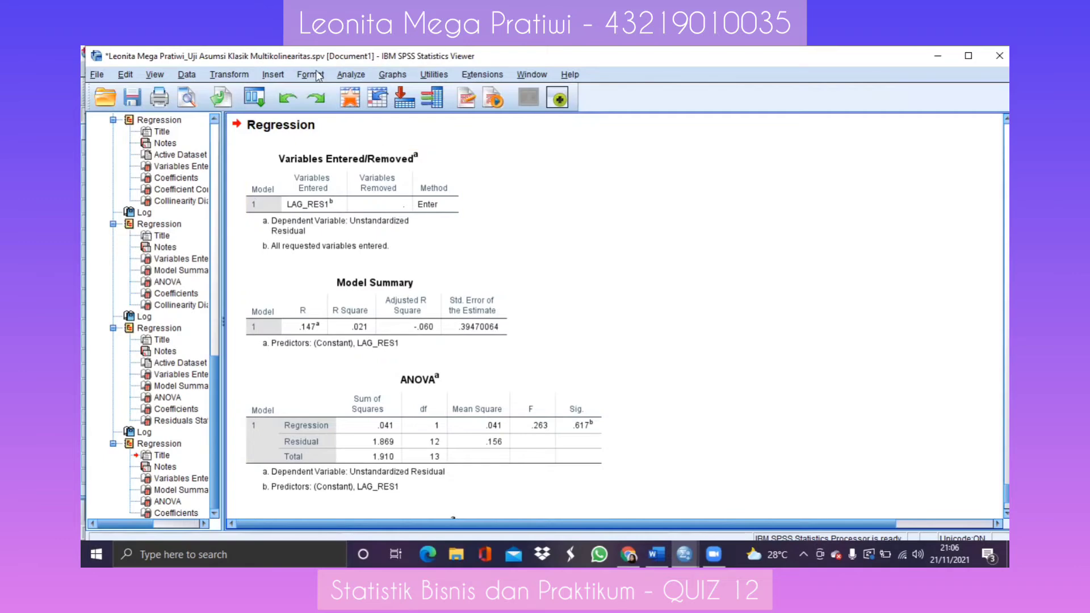
Step: Clear the previous Compute Variable settings without changing LAG_RES1, and name the target variable Trans_ROA
click(233, 72)
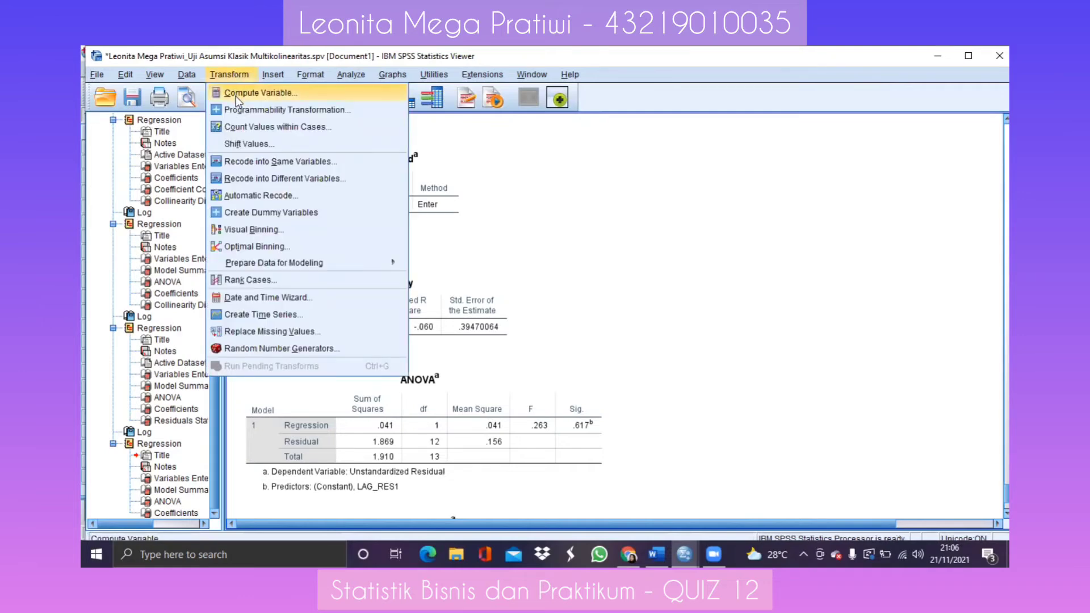
click(236, 96)
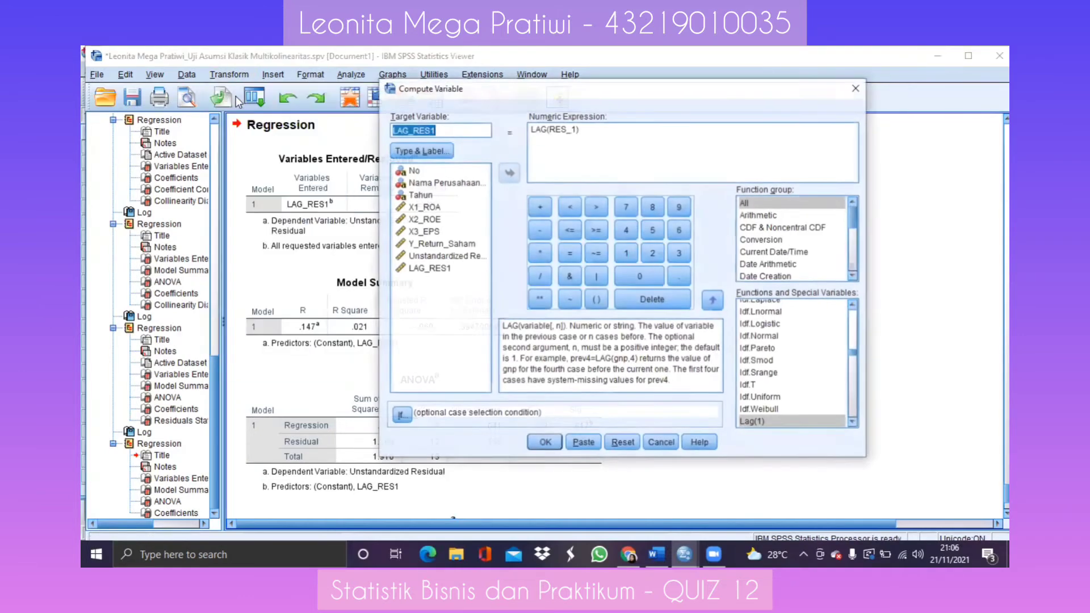
click(581, 443)
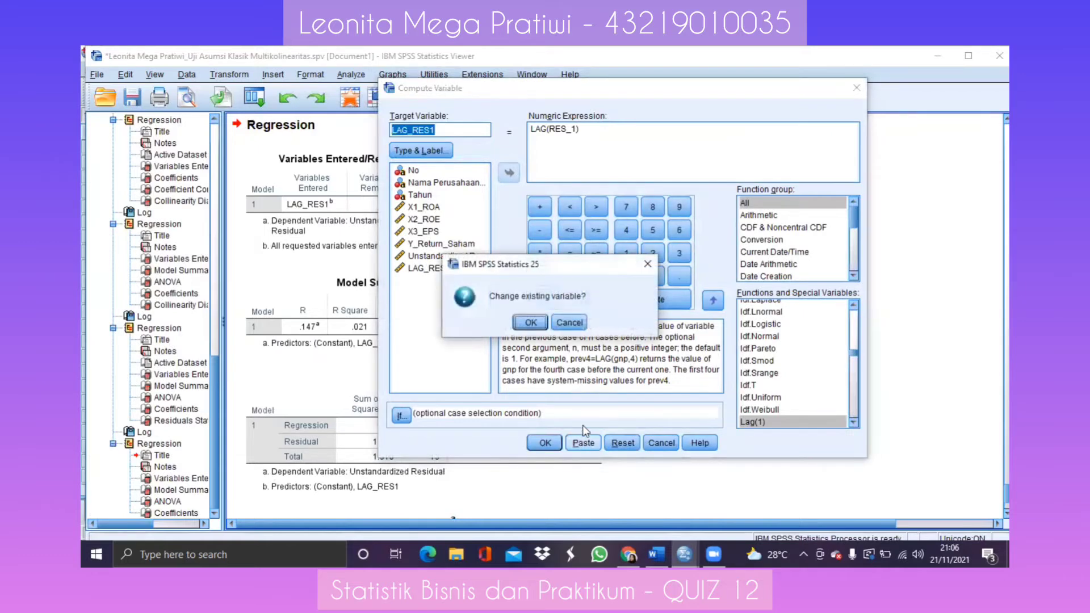
click(572, 323)
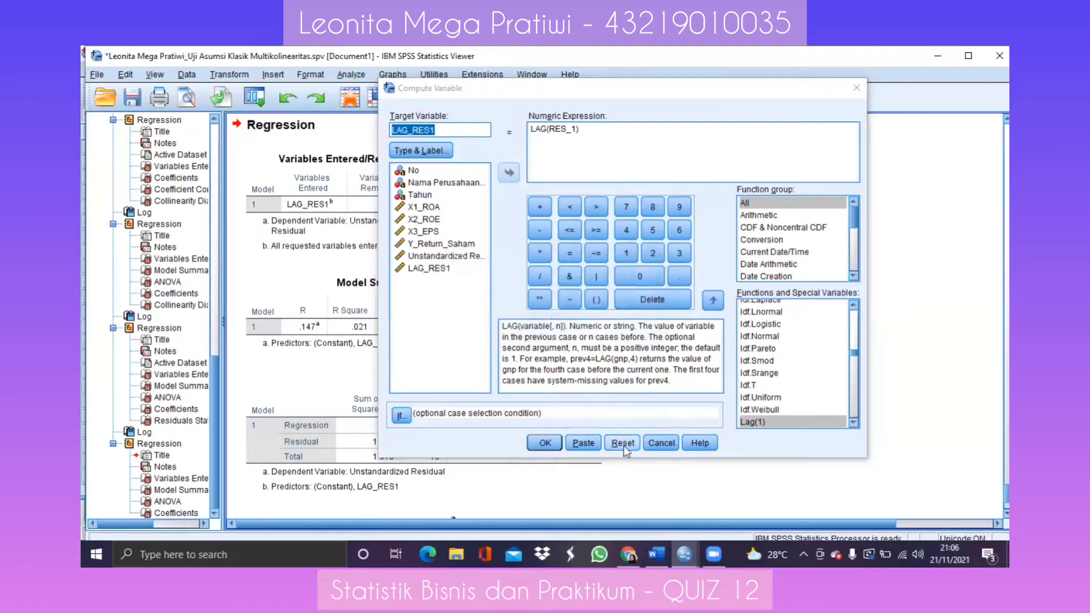
click(623, 444)
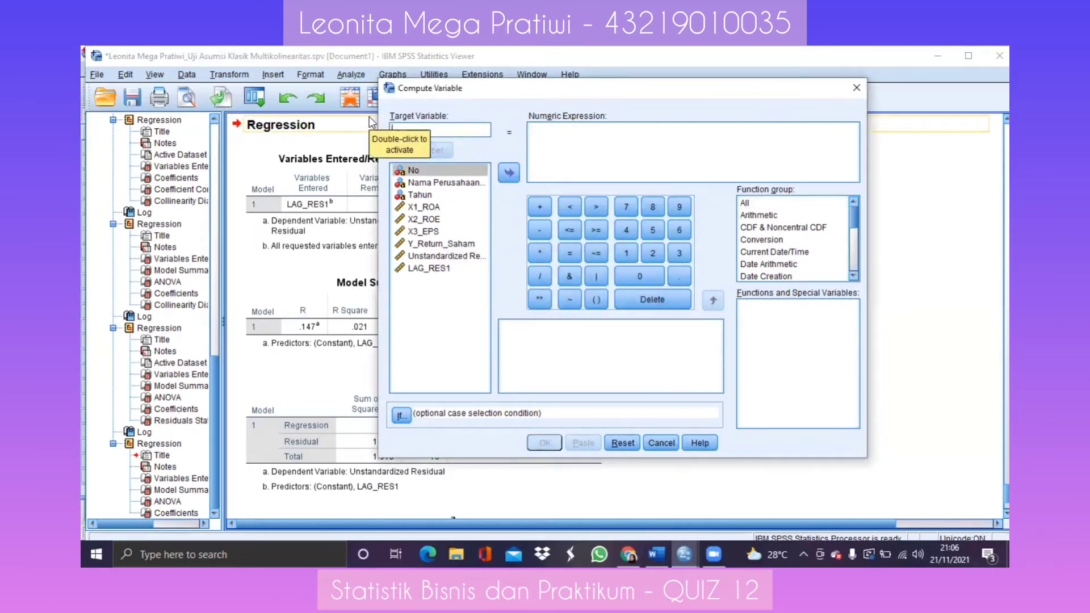
text(T)
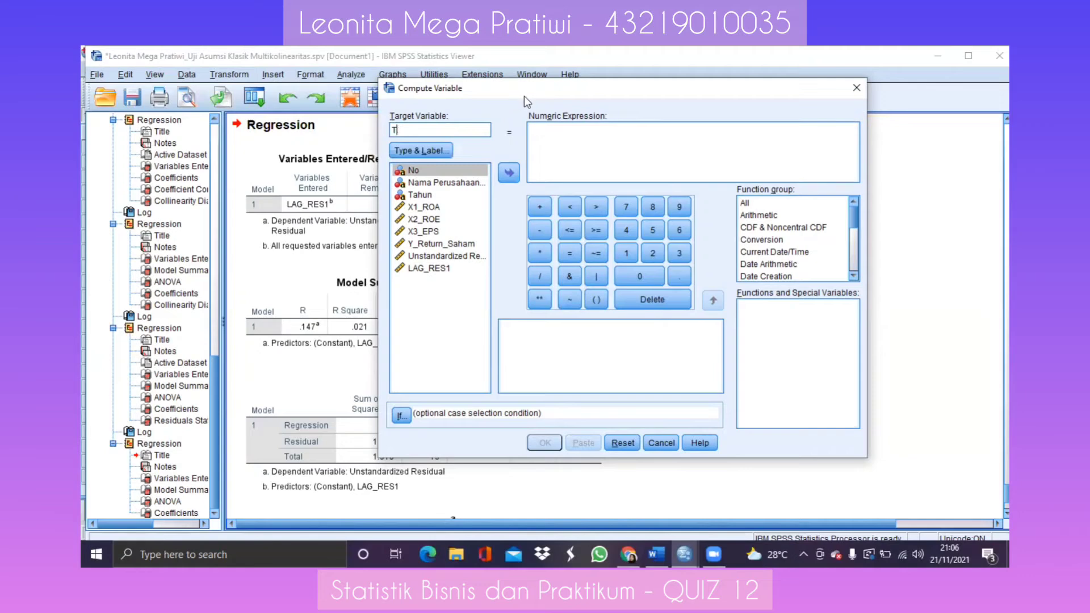
text(rans_ROA)
Step: Begin the numeric expression with X1_ROA minus a parenthesized term that starts with -0, keeping the LAG_RES1 coefficient in view
click(423, 208)
click(509, 173)
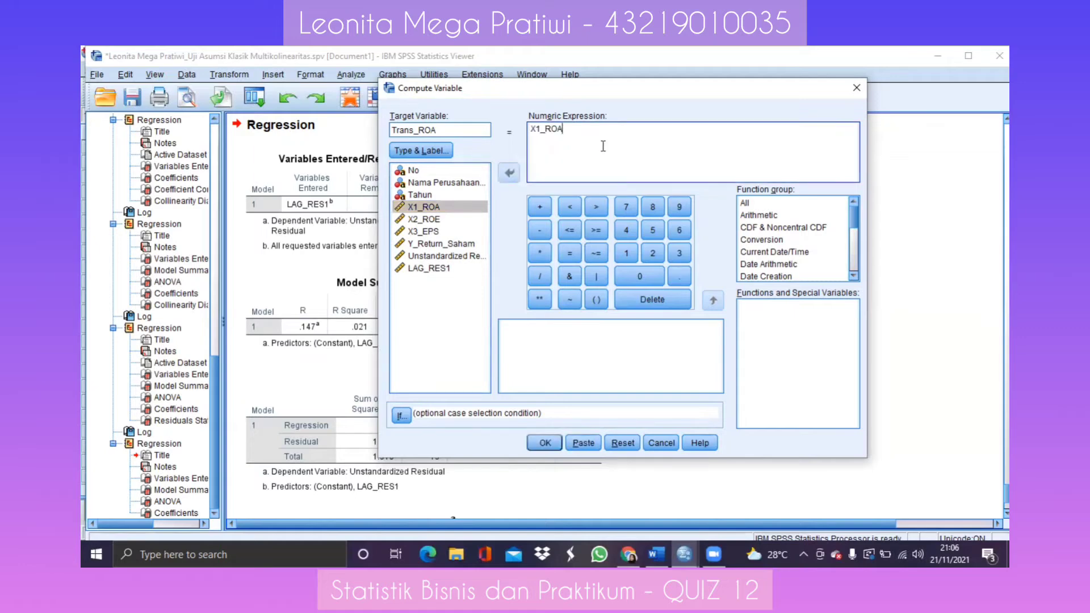
click(541, 230)
click(592, 305)
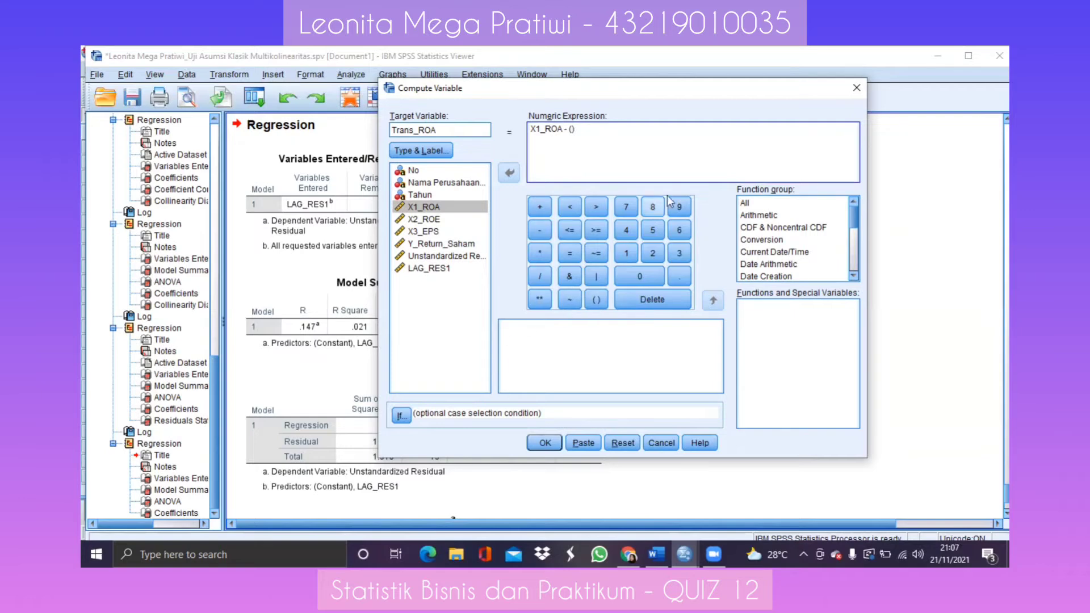
drag(697, 87, 745, 56)
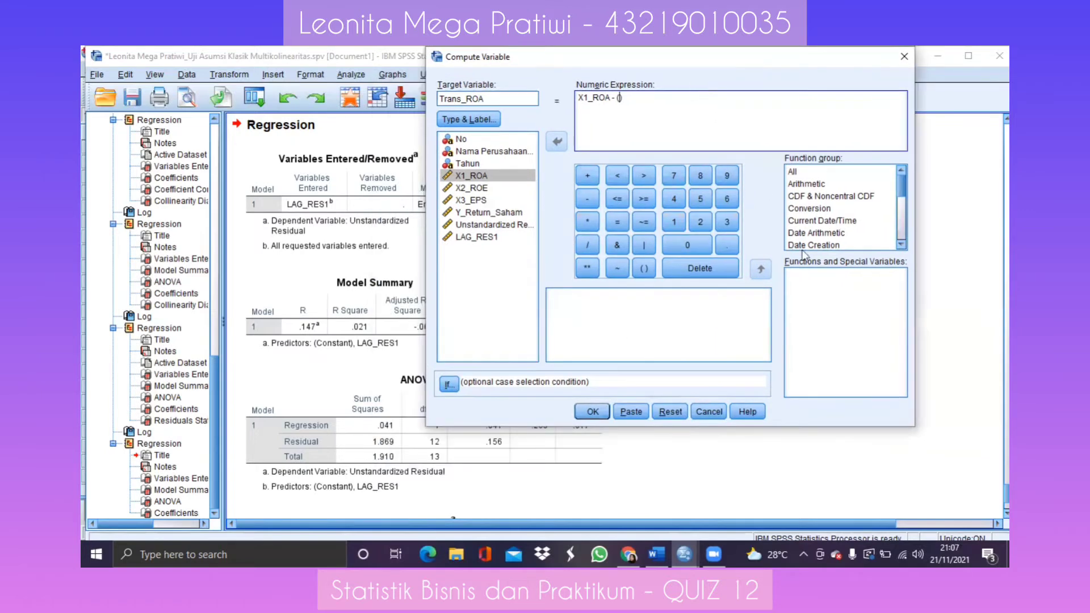
scroll(547, 511, down, 4)
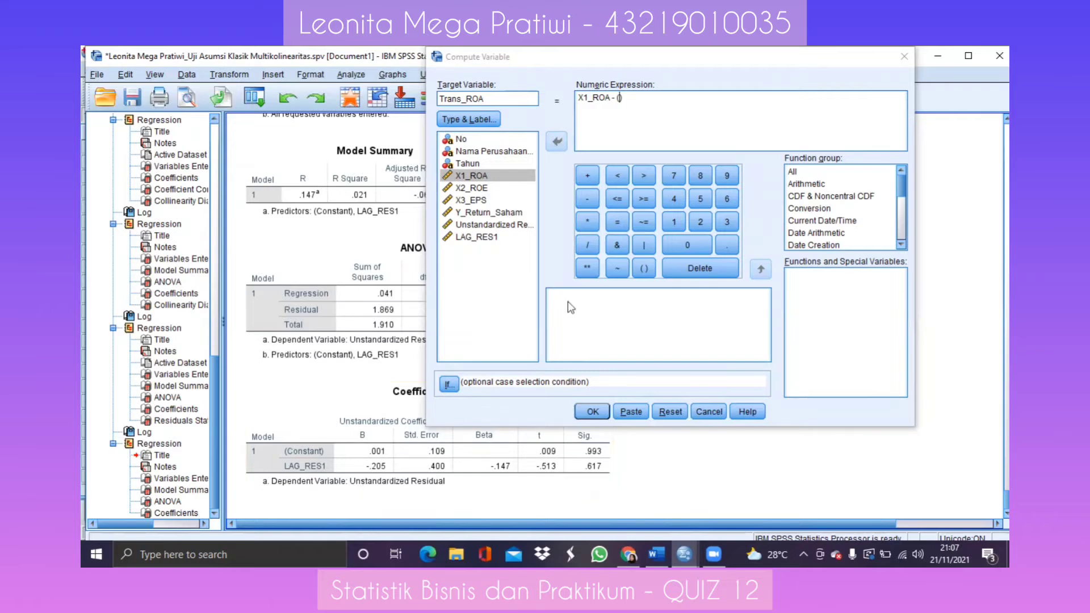
click(594, 205)
click(698, 250)
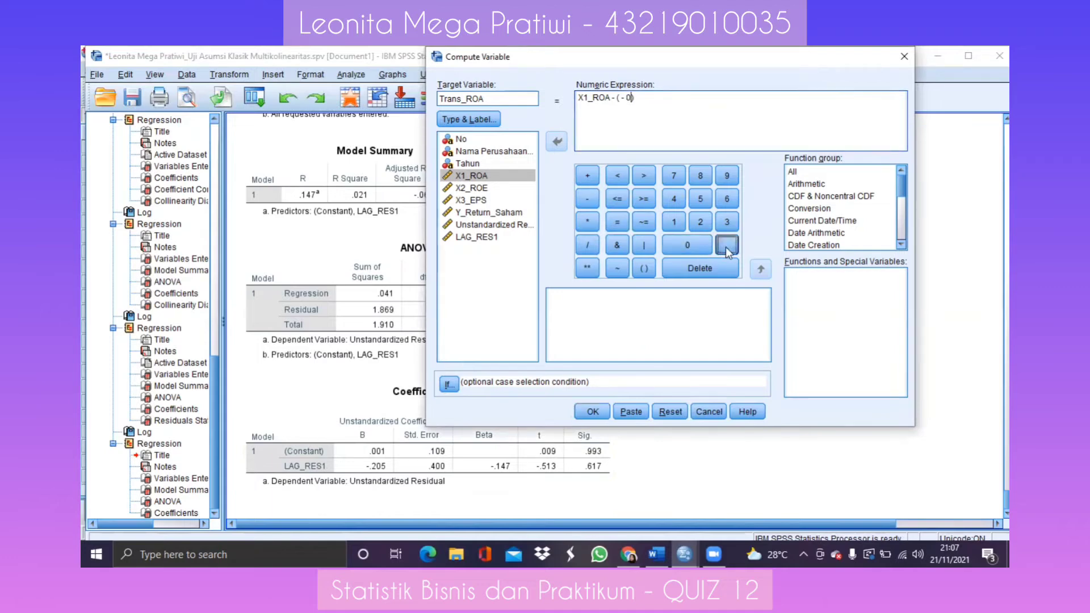
click(704, 223)
click(702, 244)
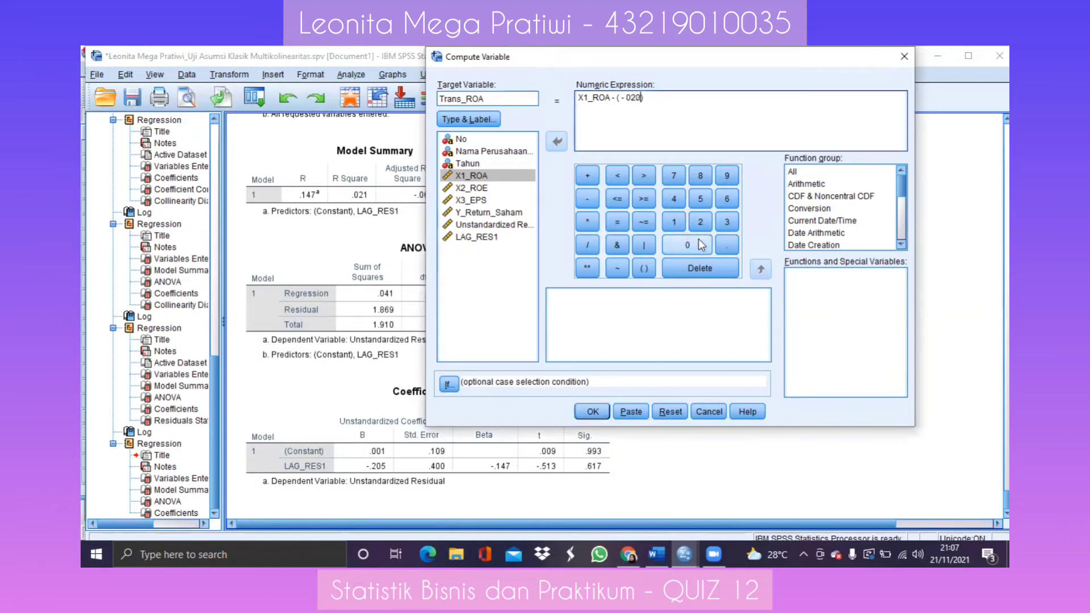
click(700, 199)
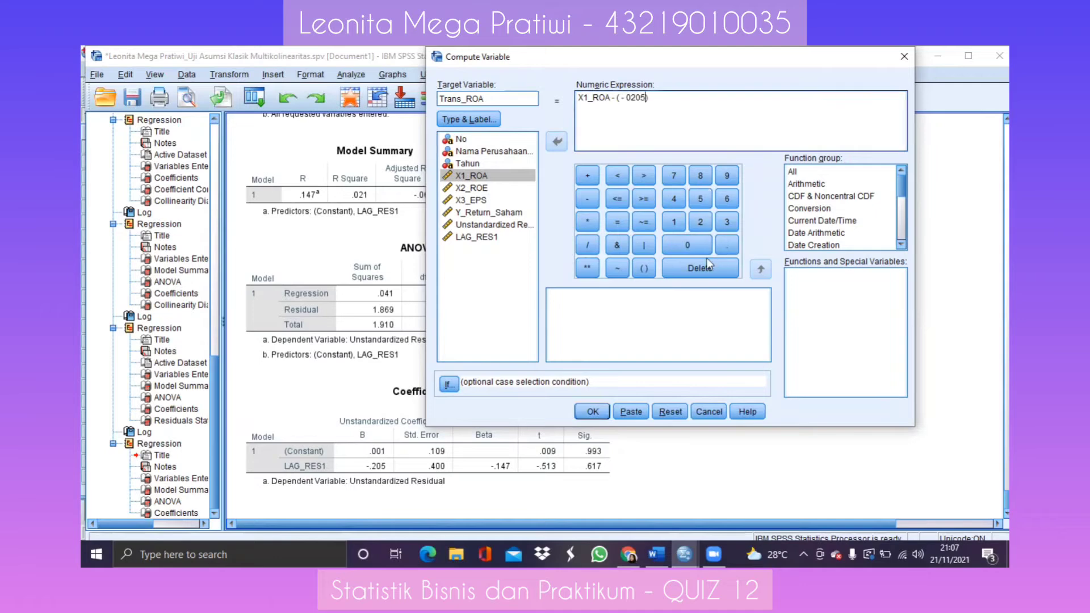
click(667, 267)
click(667, 266)
click(667, 266)
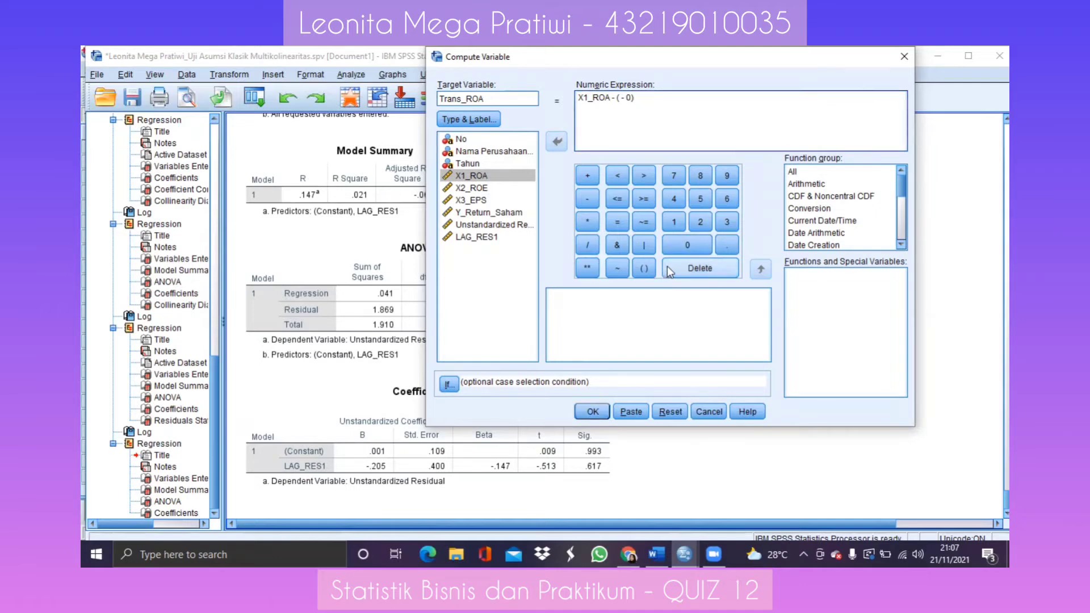
Step: Complete the coefficient inside the parentheses as -0.205 and follow it with a multiplication sign
click(701, 223)
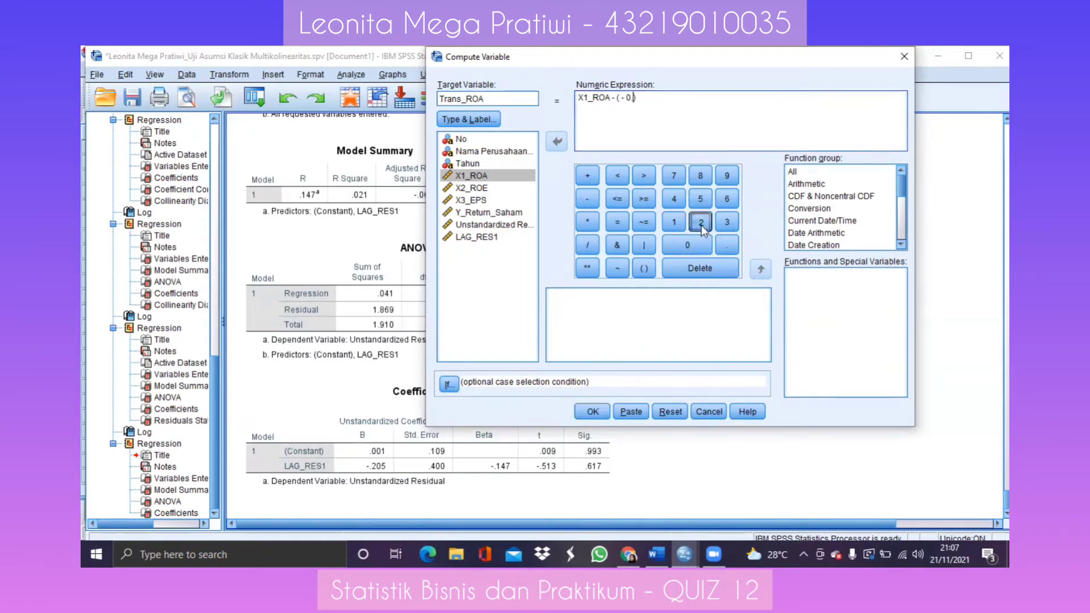
click(692, 240)
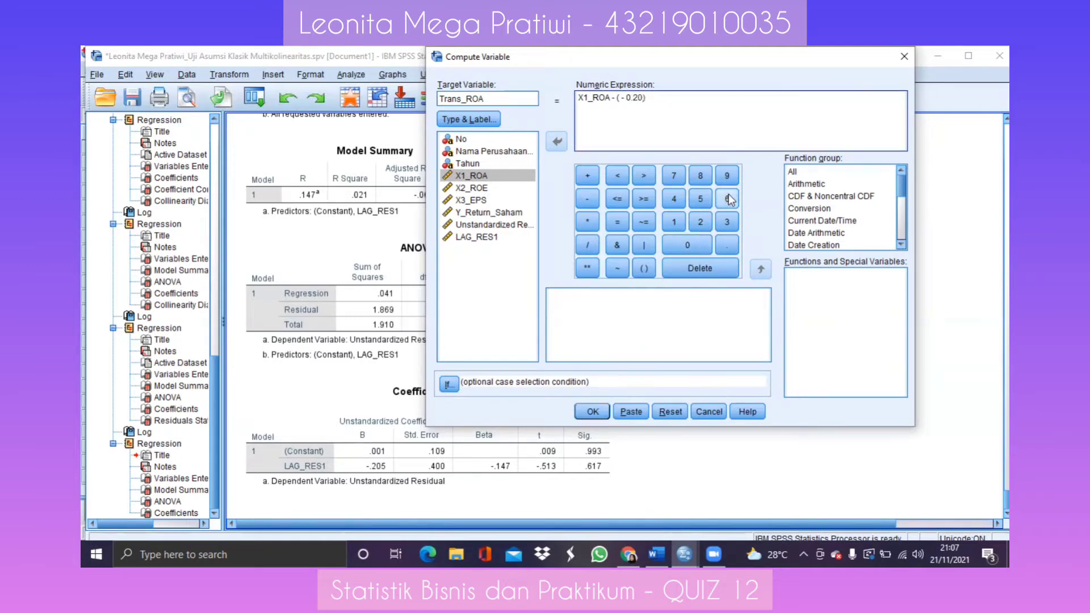
click(701, 199)
click(588, 224)
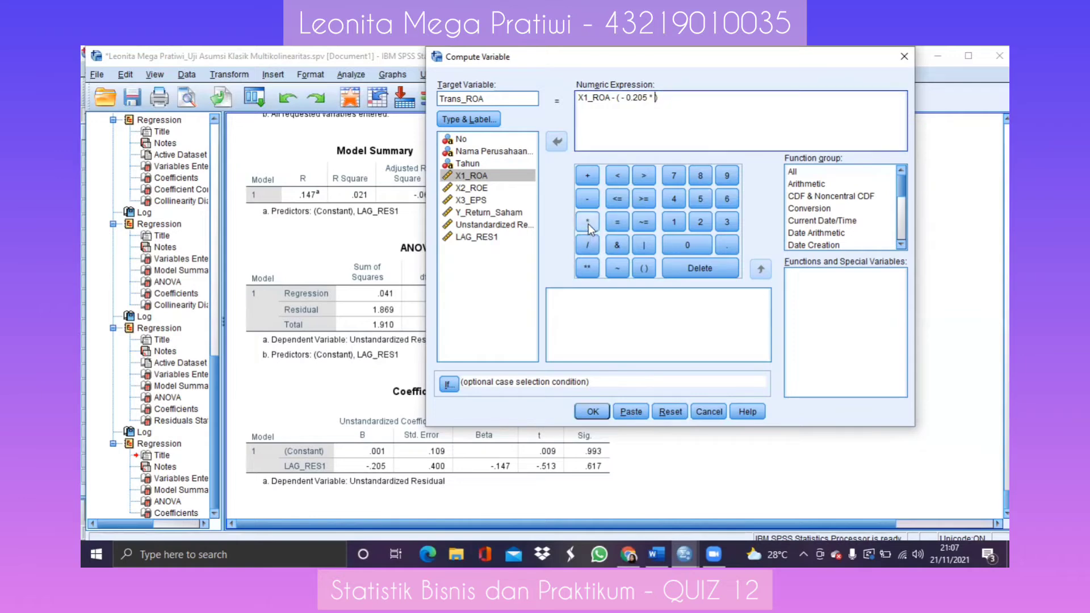
Step: Insert the Lag(1) function with X1_ROA as the multiplied term in the parentheses, and compute Trans_ROA
click(508, 213)
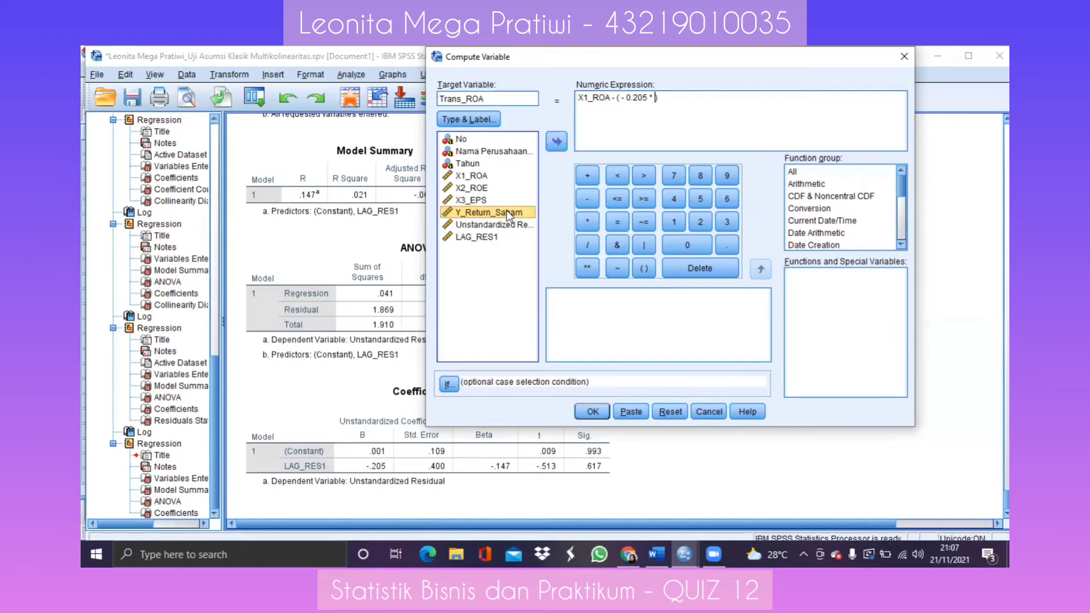
click(796, 173)
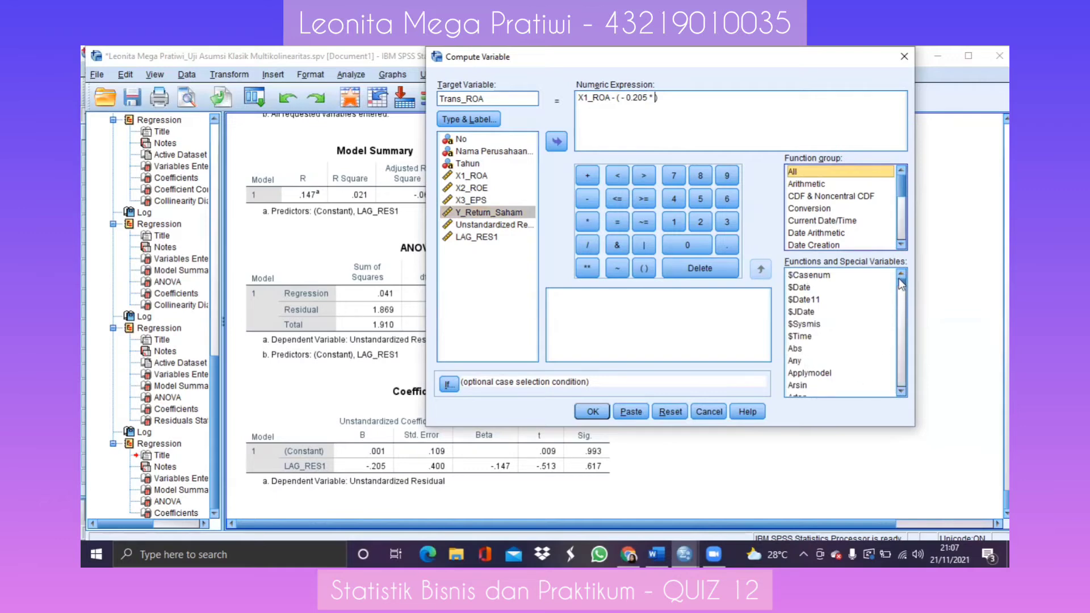
drag(898, 278, 900, 330)
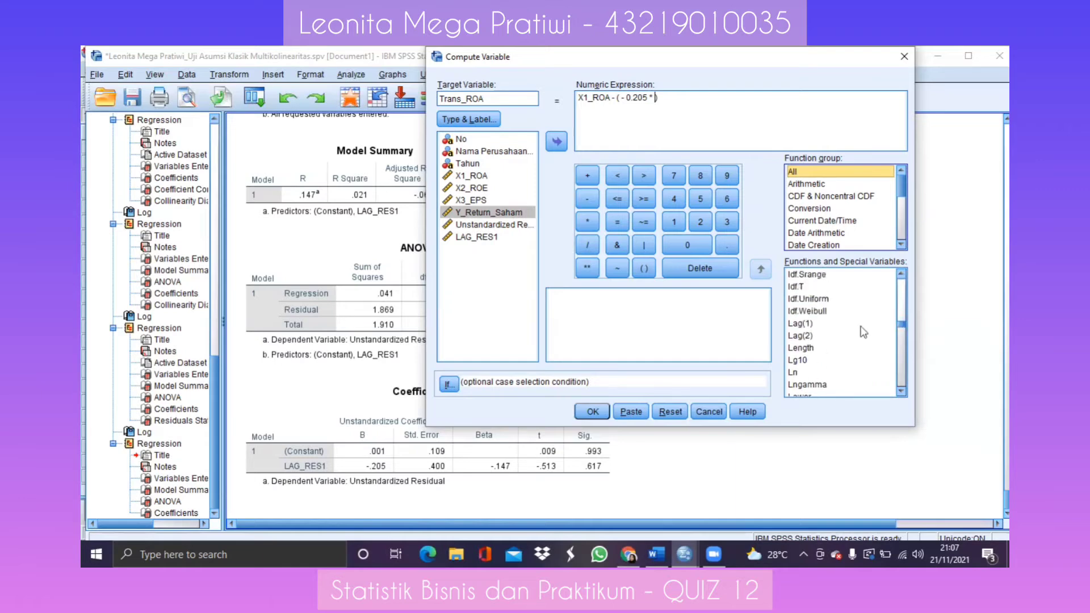
click(805, 325)
double_click(805, 326)
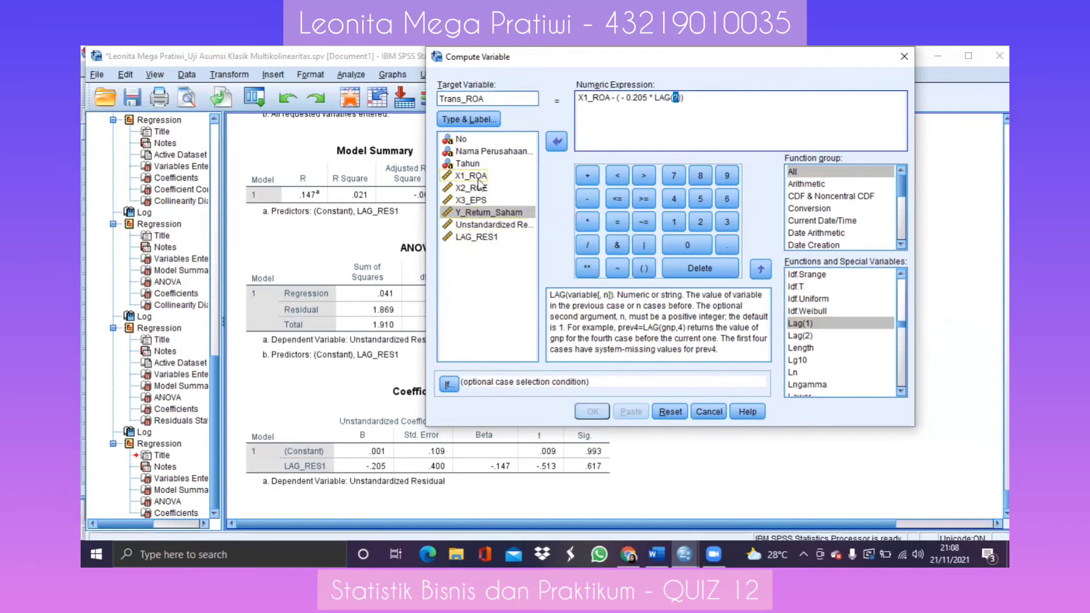
click(476, 177)
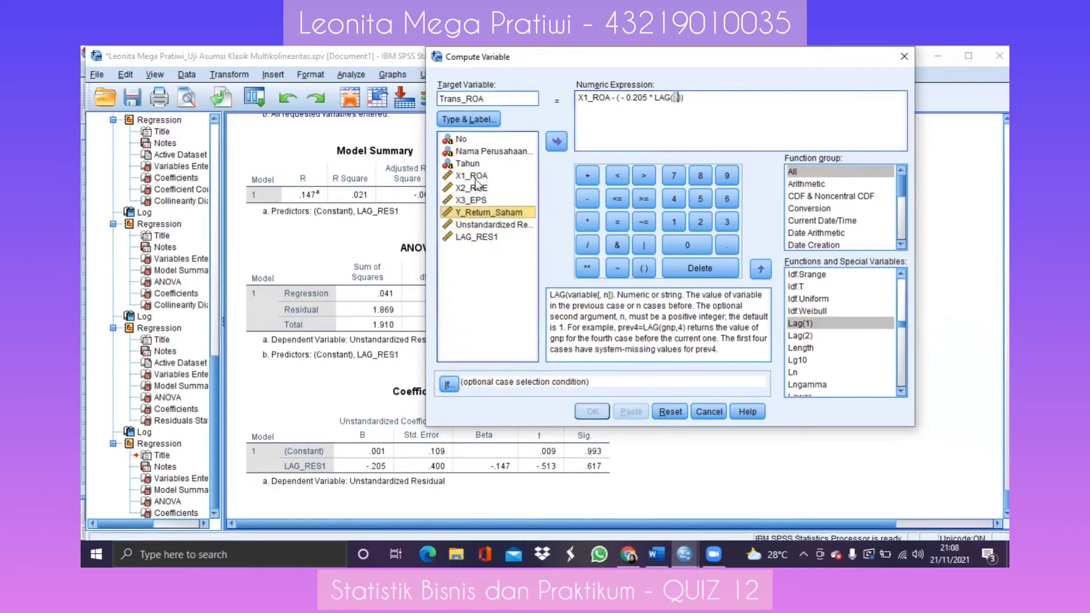
click(559, 142)
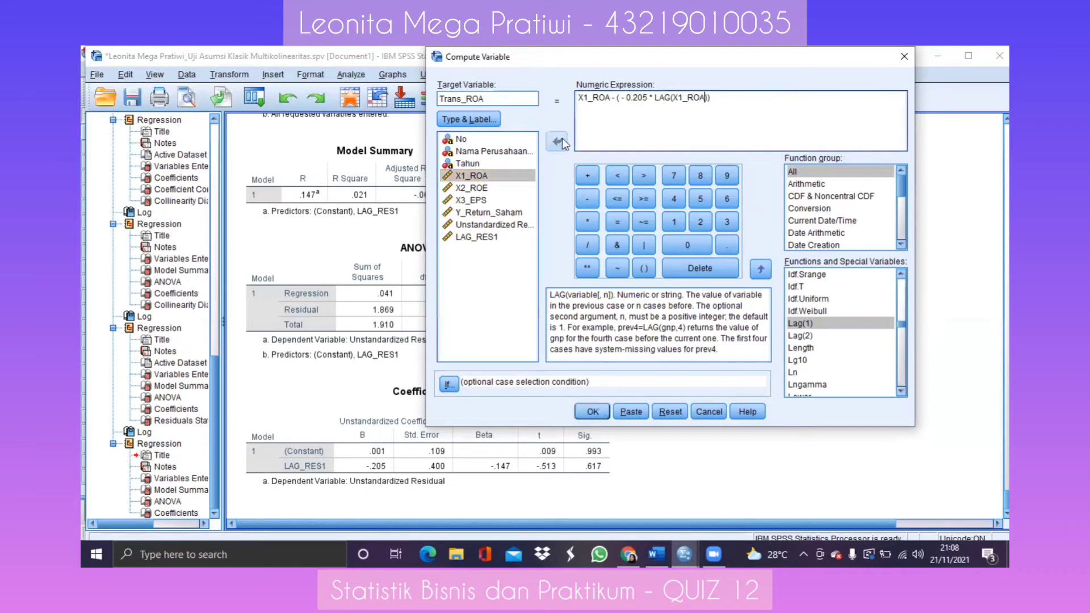
click(593, 411)
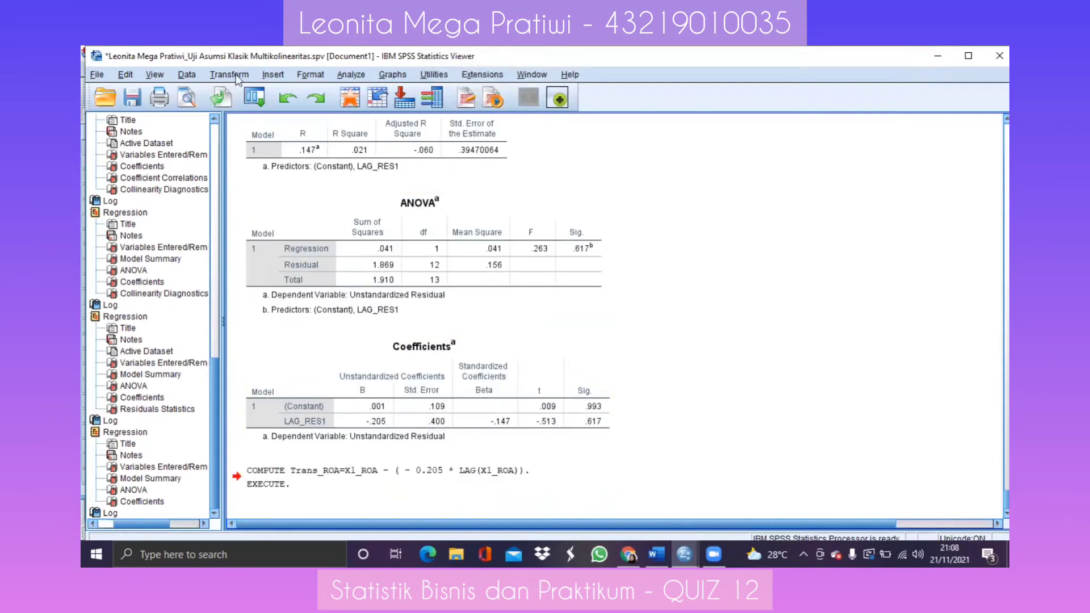
Step: Set up another computed variable named Trans_ROE and replace the expression's leading X1_ROA term with X2_ROE
click(234, 72)
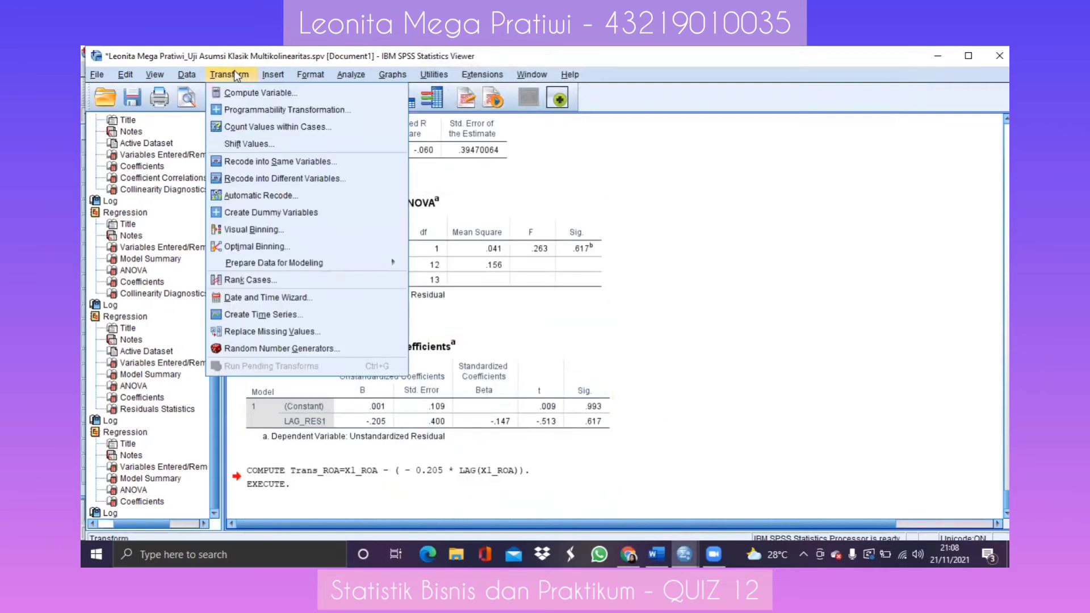
click(261, 95)
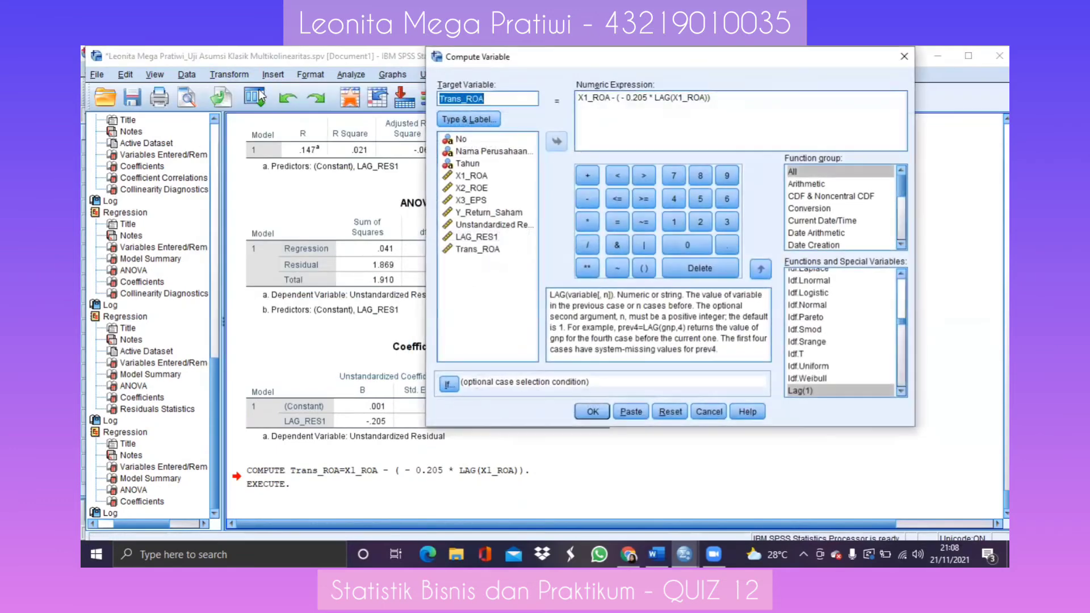
click(504, 100)
text(E)
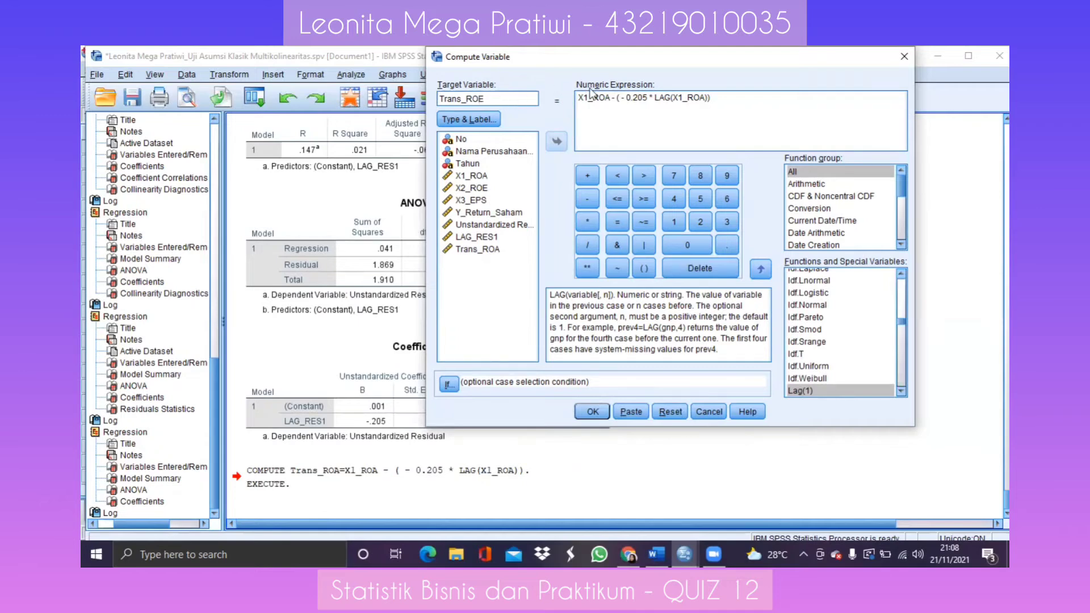
click(611, 98)
double_click(595, 98)
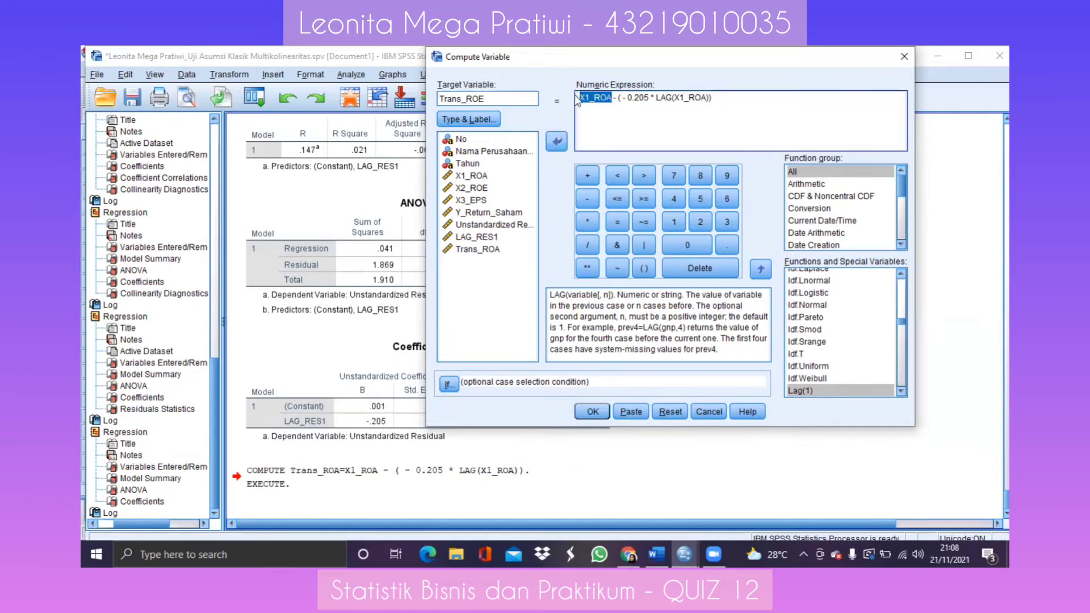
key(BackSpace)
click(469, 190)
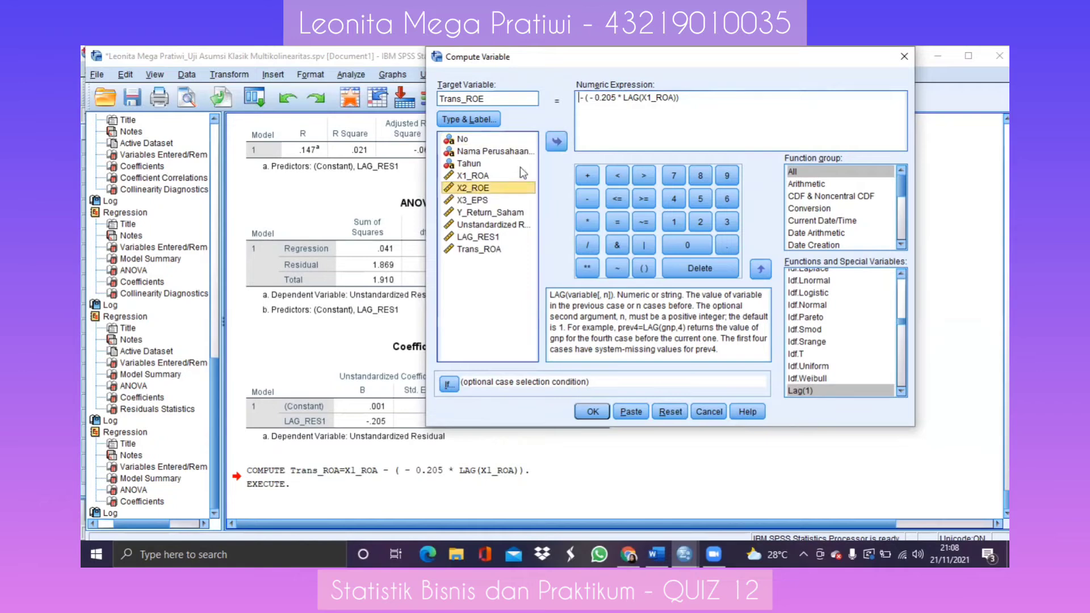
click(556, 142)
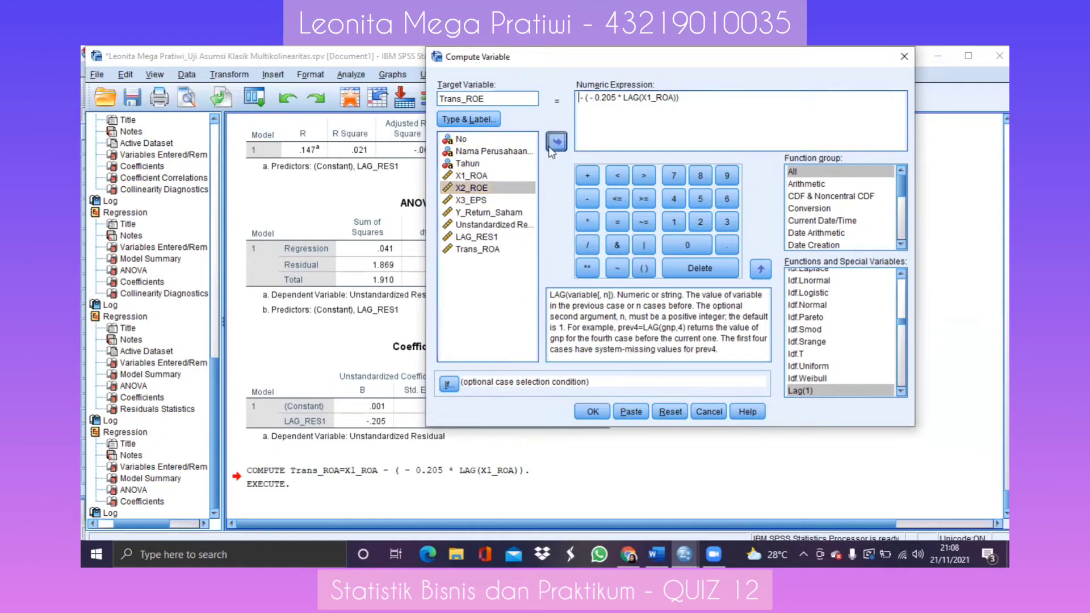
Step: Replace X1_ROA inside the LAG function with X2_ROE and compute Trans_ROE
click(708, 100)
key(BackSpace)
key(BackSpace)
key(BackSpace)
key(BackSpace)
key(BackSpace)
key(BackSpace)
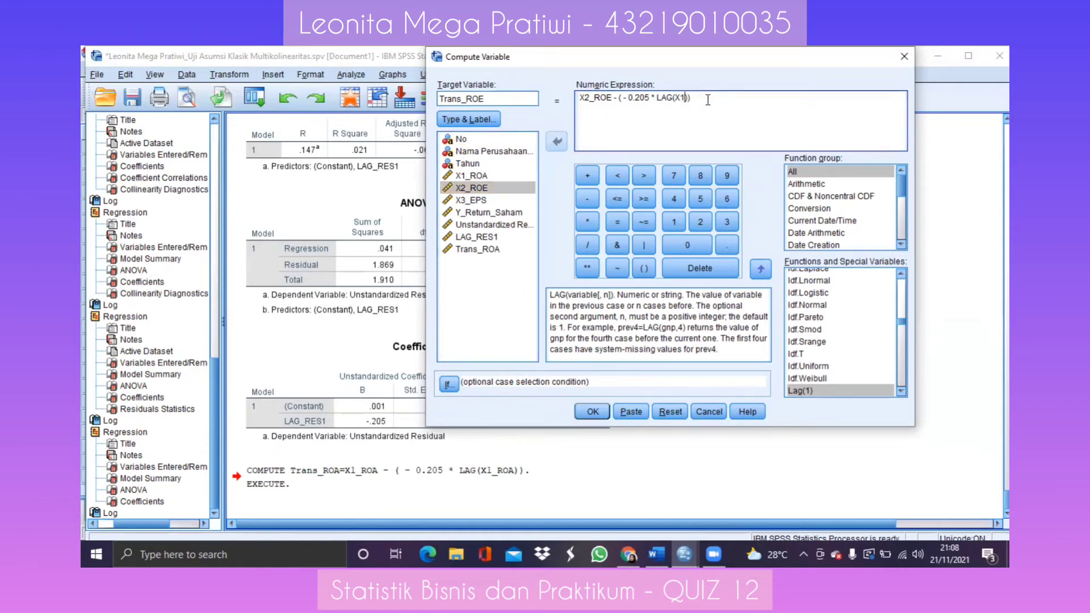
click(488, 188)
click(556, 142)
click(597, 415)
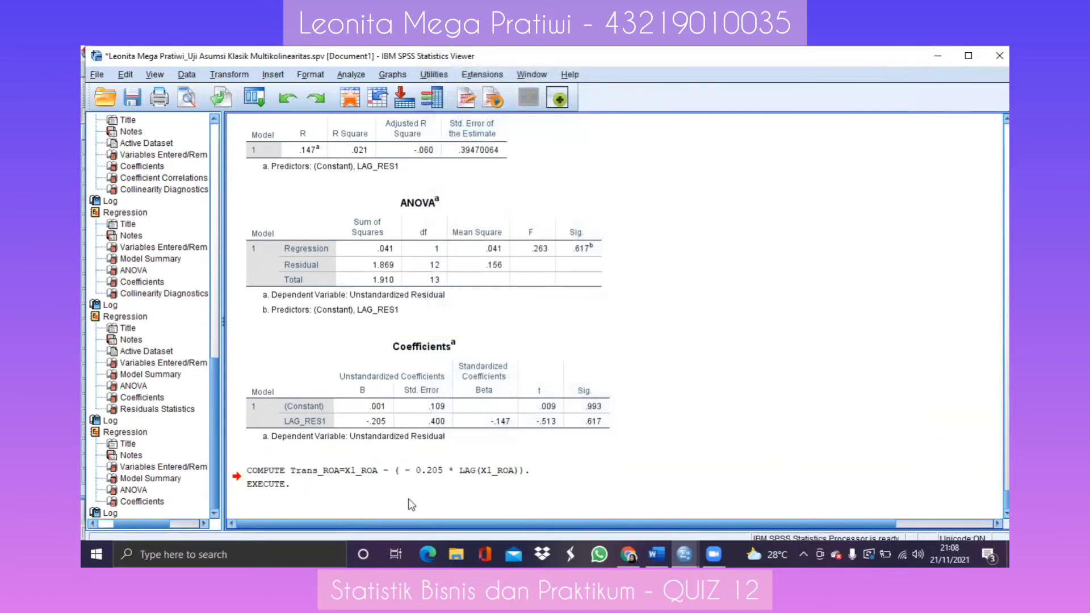
Step: Set up another computed variable named Trans_EPS and replace the expression's leading X2_ROE term with X3_EPS
click(244, 75)
click(248, 93)
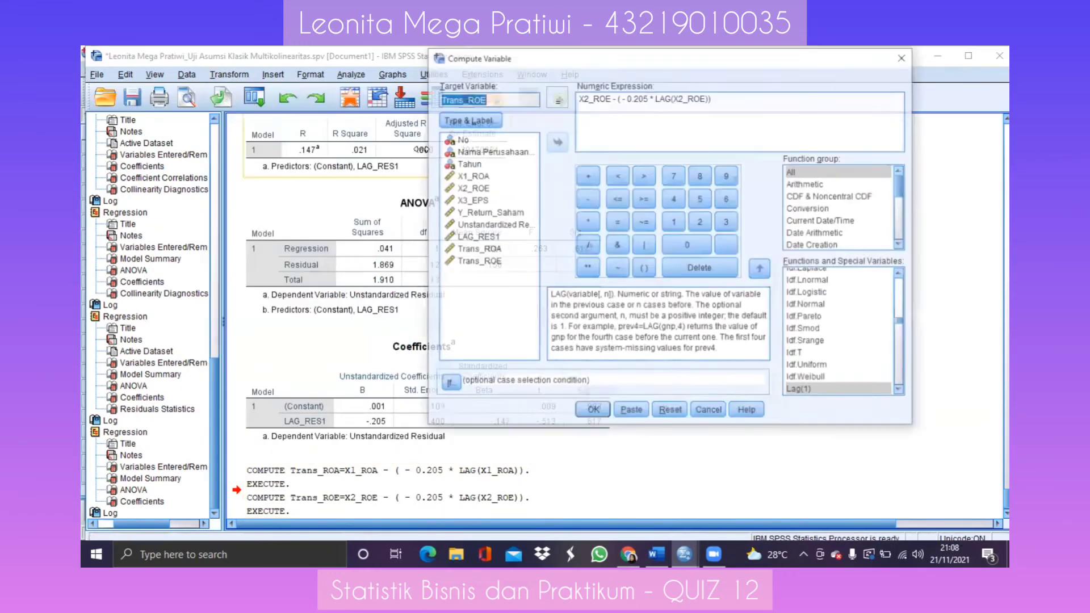
click(493, 98)
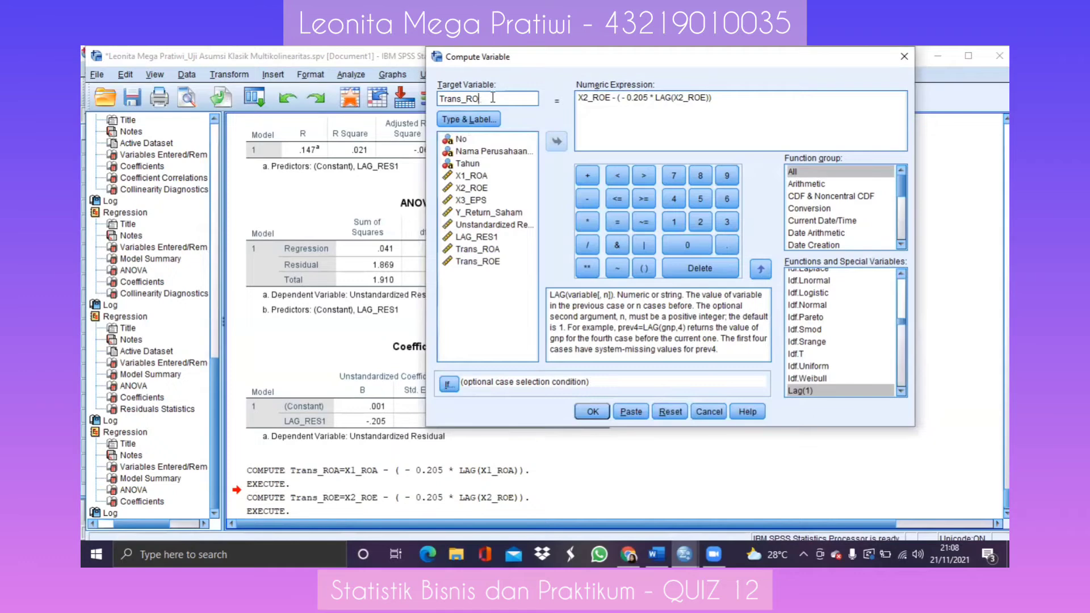
key(BackSpace)
key(BackSpace)
key(BackSpace)
click(609, 97)
drag(609, 97, 578, 97)
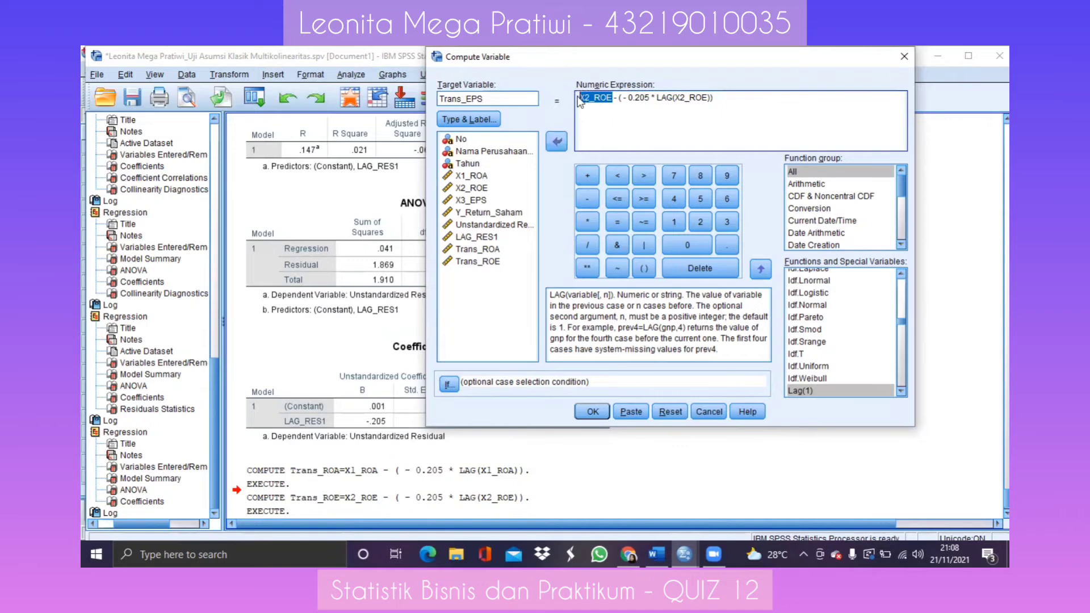
click(473, 201)
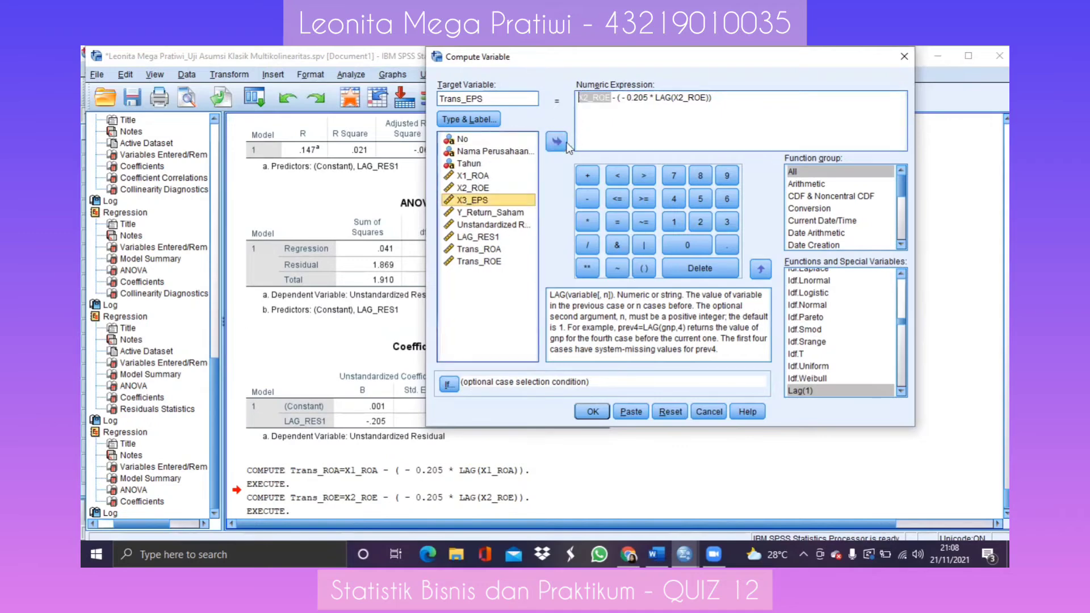
click(557, 143)
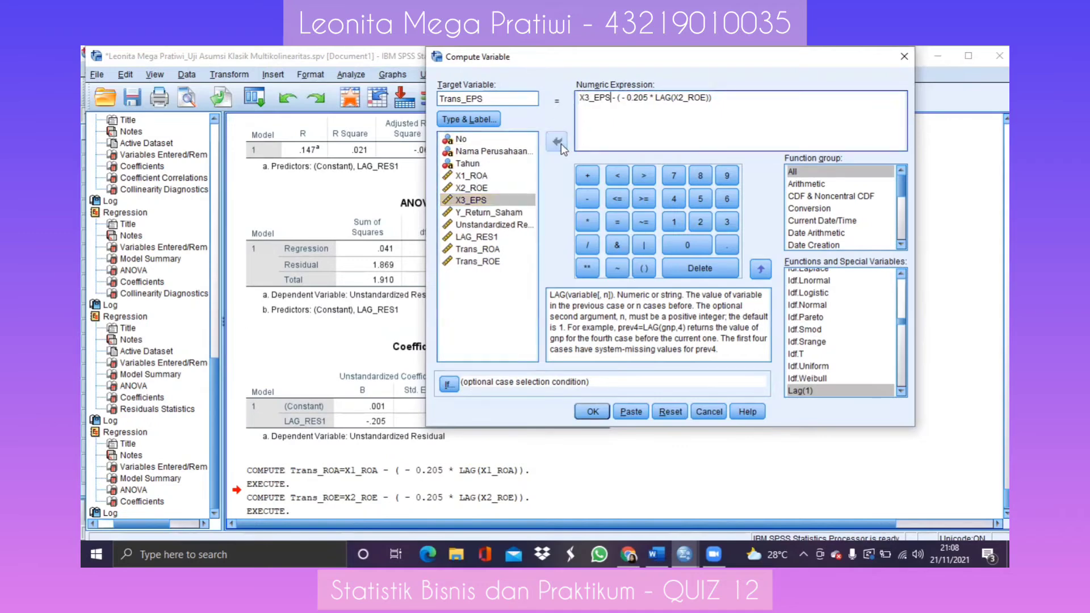
Step: Replace X2_ROE inside the LAG function with X3_EPS and compute Trans_EPS
click(705, 98)
key(BackSpace)
key(BackSpace)
key(BackSpace)
key(BackSpace)
key(BackSpace)
key(BackSpace)
click(495, 200)
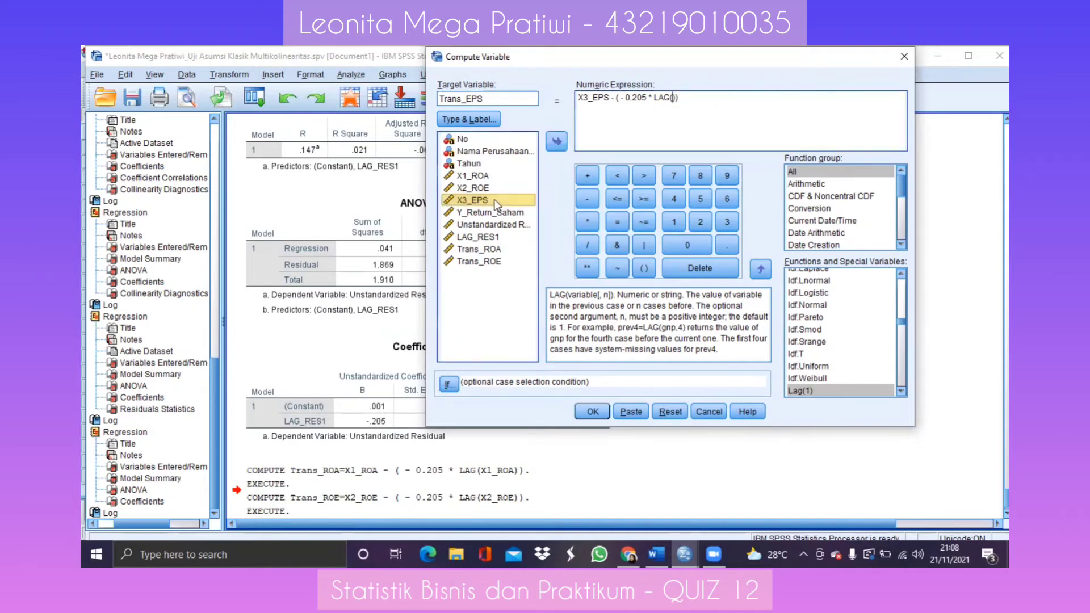
click(558, 143)
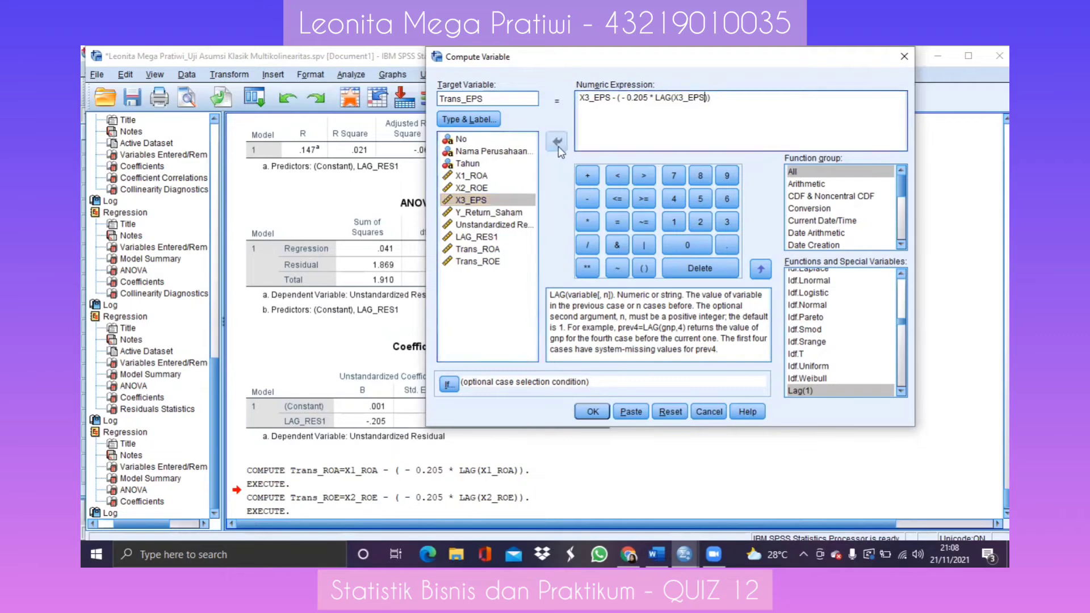
click(594, 413)
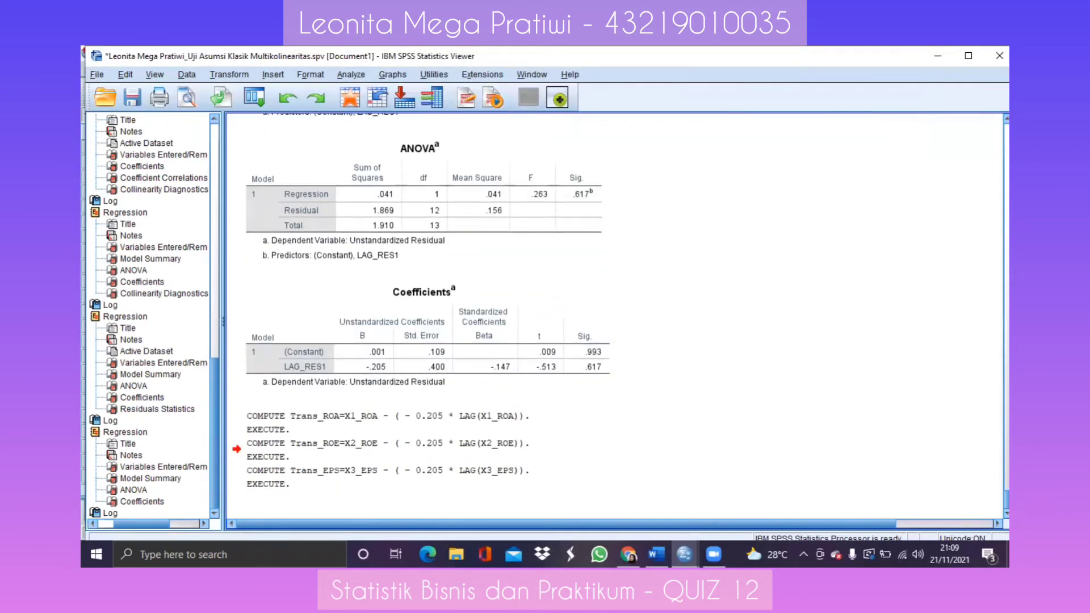
Step: Set up another computed variable named Trans_Return_Saham and replace the expression's leading X3_EPS term with Y_Return_Saham
click(241, 74)
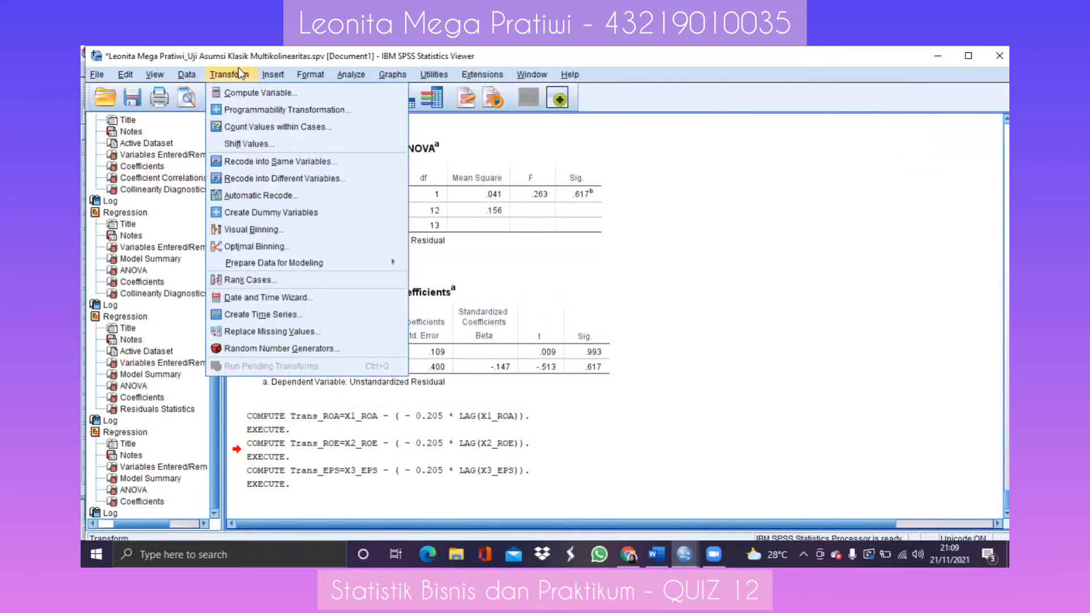
click(253, 93)
click(511, 98)
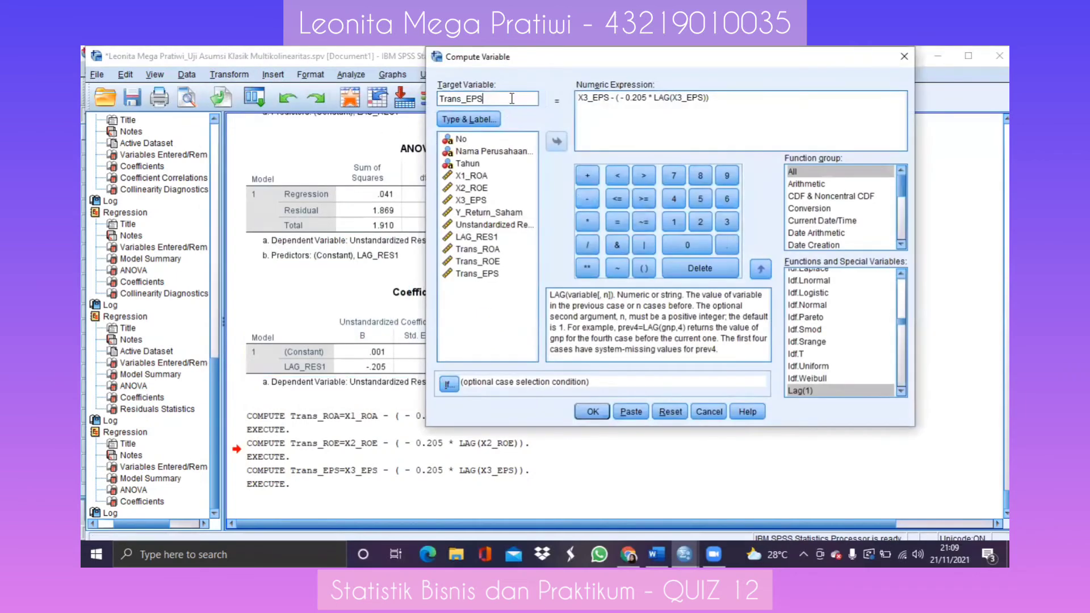
key(BackSpace)
key(BackSpace)
text(Return_Saham)
drag(612, 98, 575, 102)
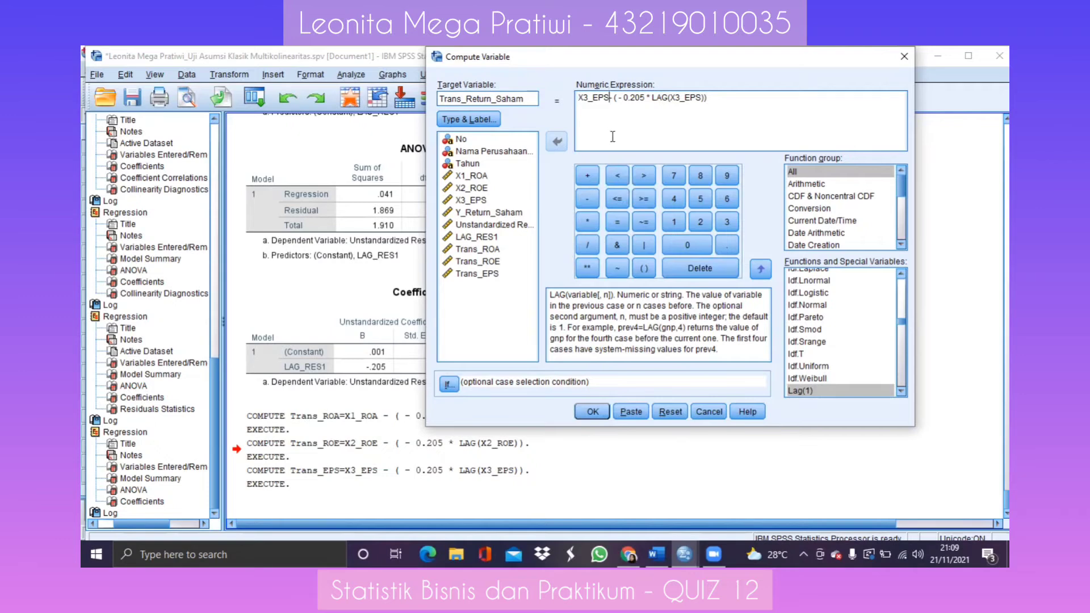
drag(608, 96, 576, 97)
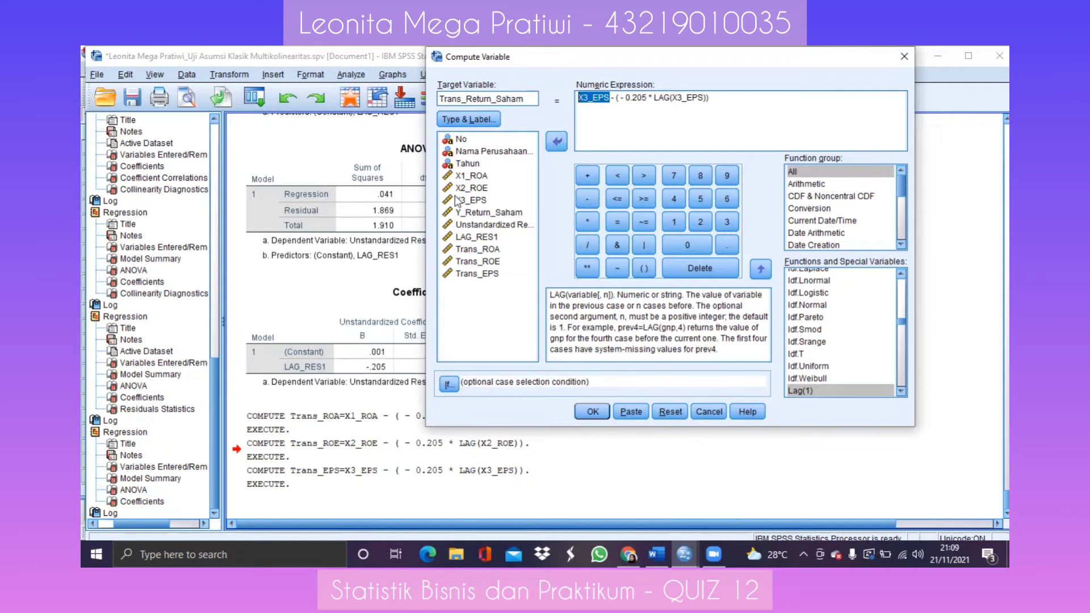
click(469, 213)
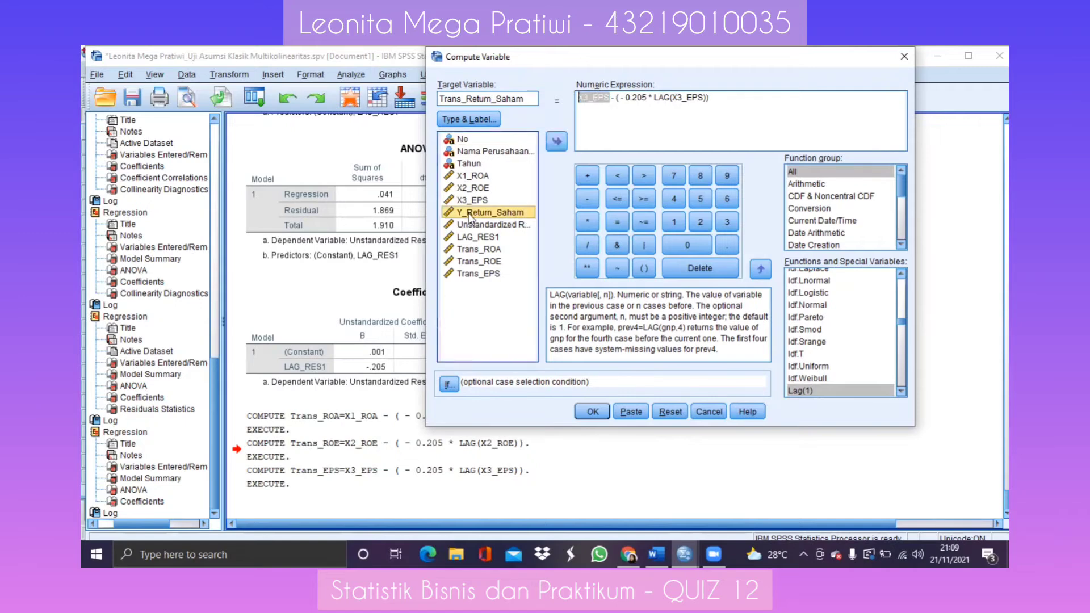
click(555, 141)
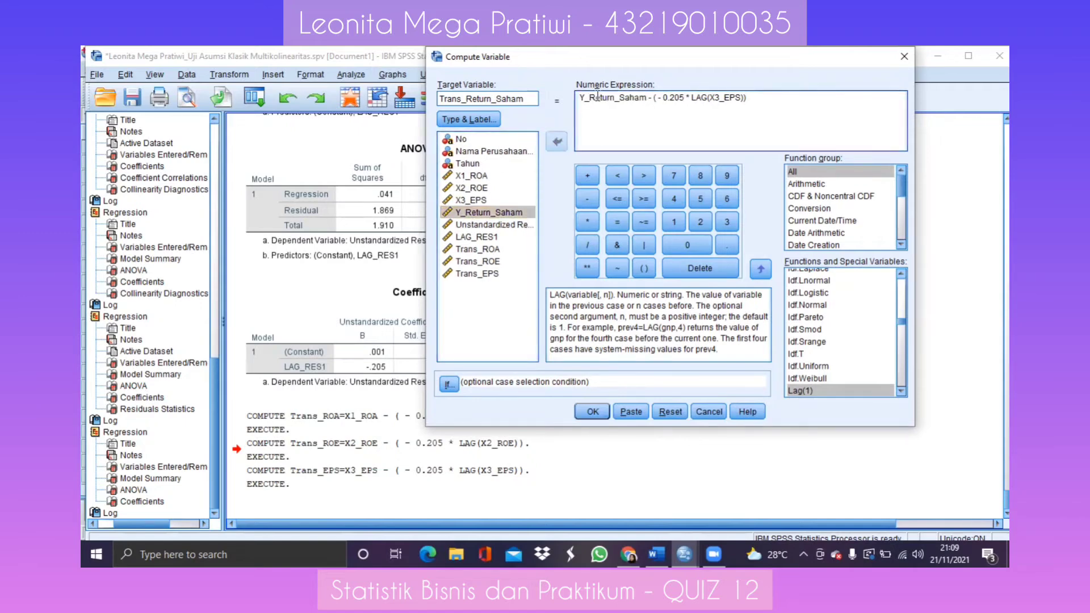
Step: Replace X3_EPS inside the LAG function with Y_Return_Saham and compute Trans_Return_Saham
drag(741, 98, 710, 101)
key(BackSpace)
click(514, 216)
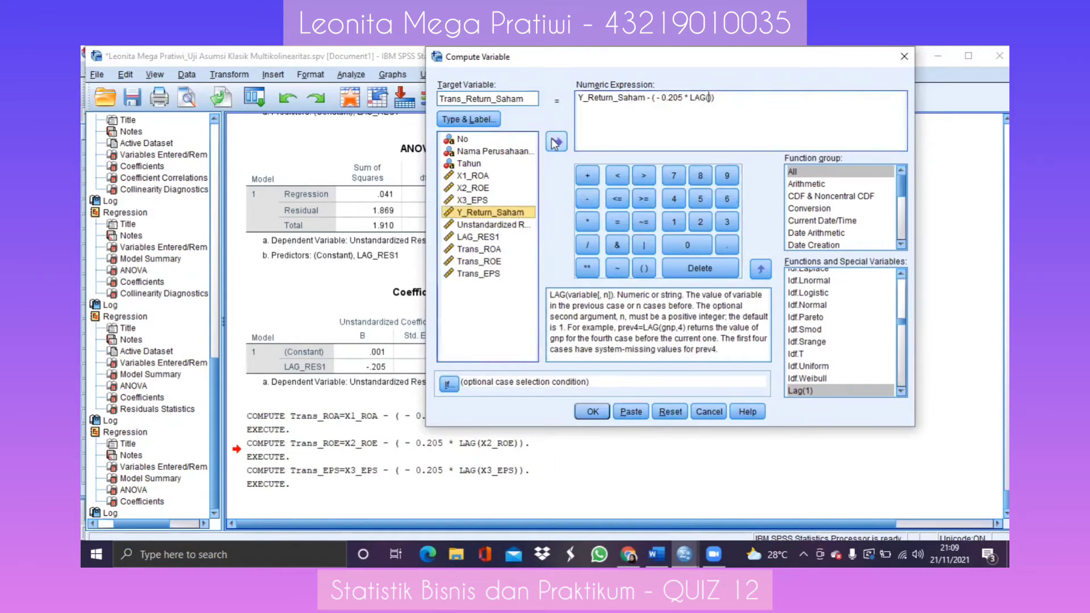
click(555, 140)
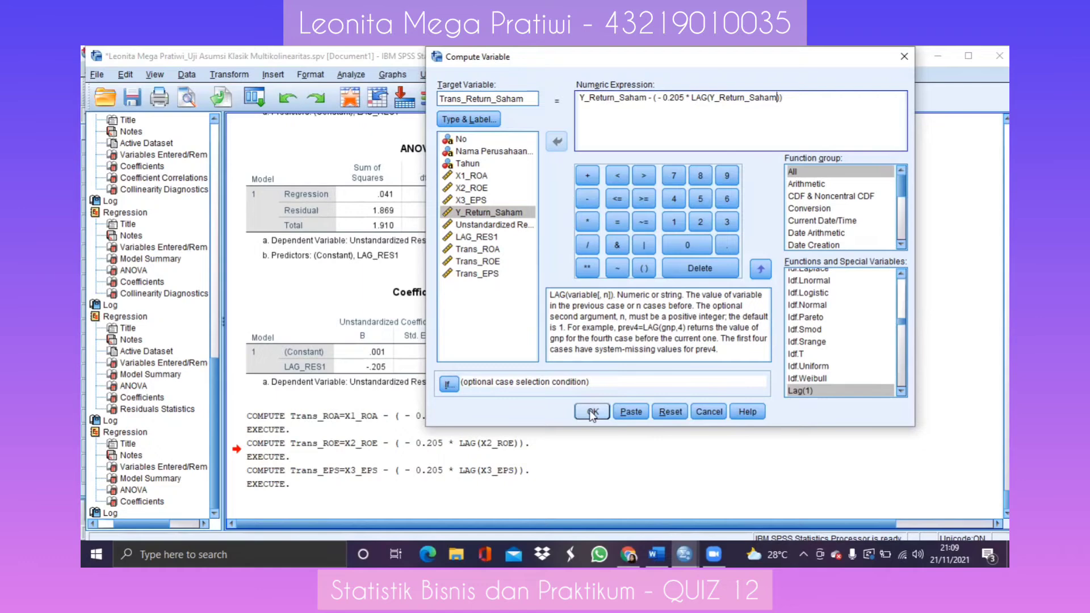
click(593, 413)
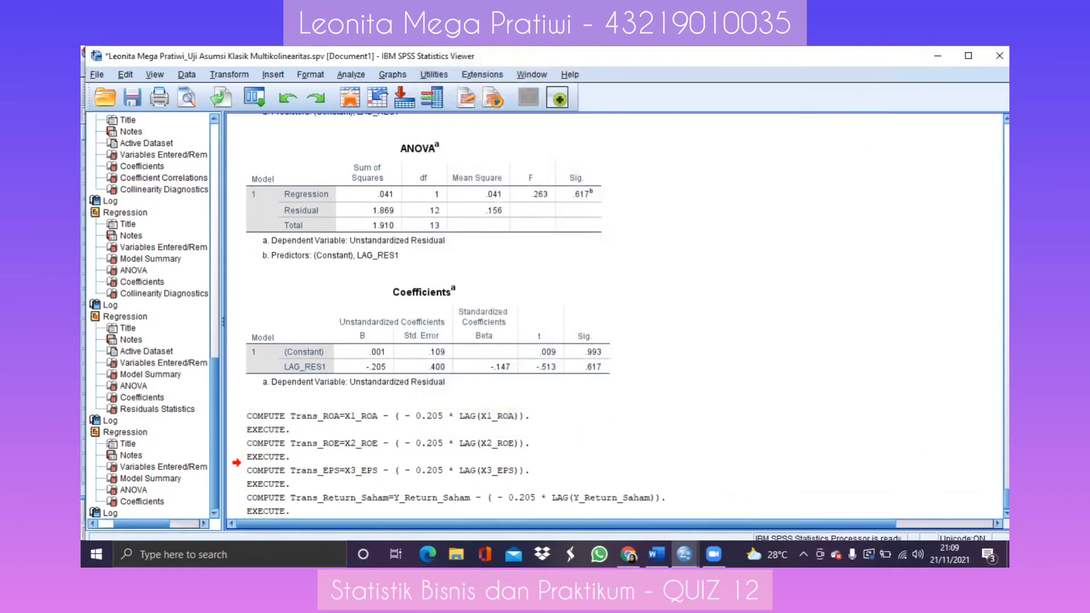
Step: Switch from the output viewer to the Data Editor and start a linear regression with all its previous settings cleared
scroll(615, 318, down, 1)
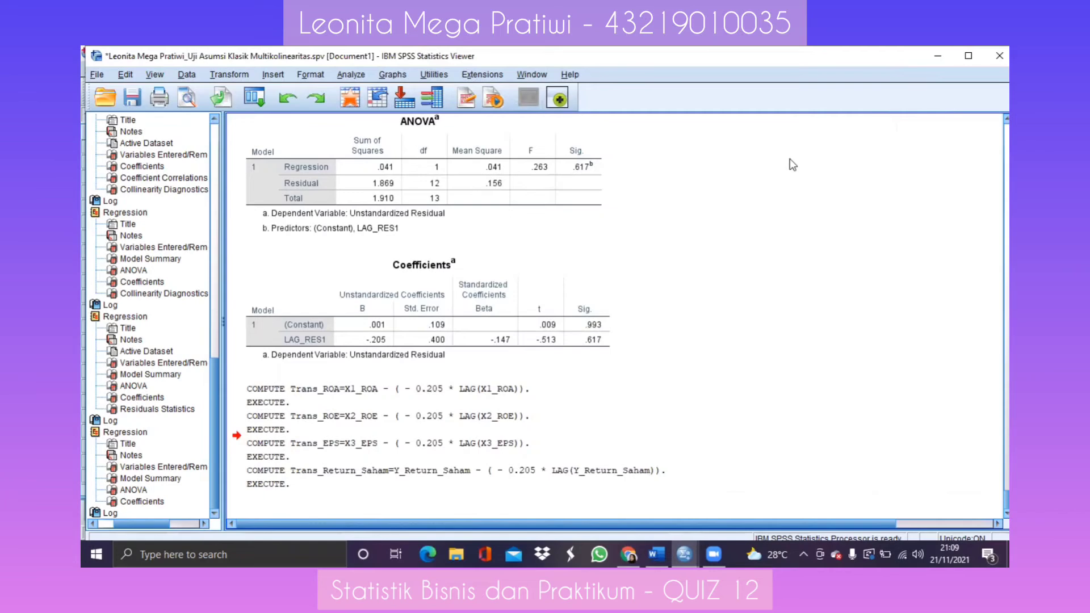
click(938, 56)
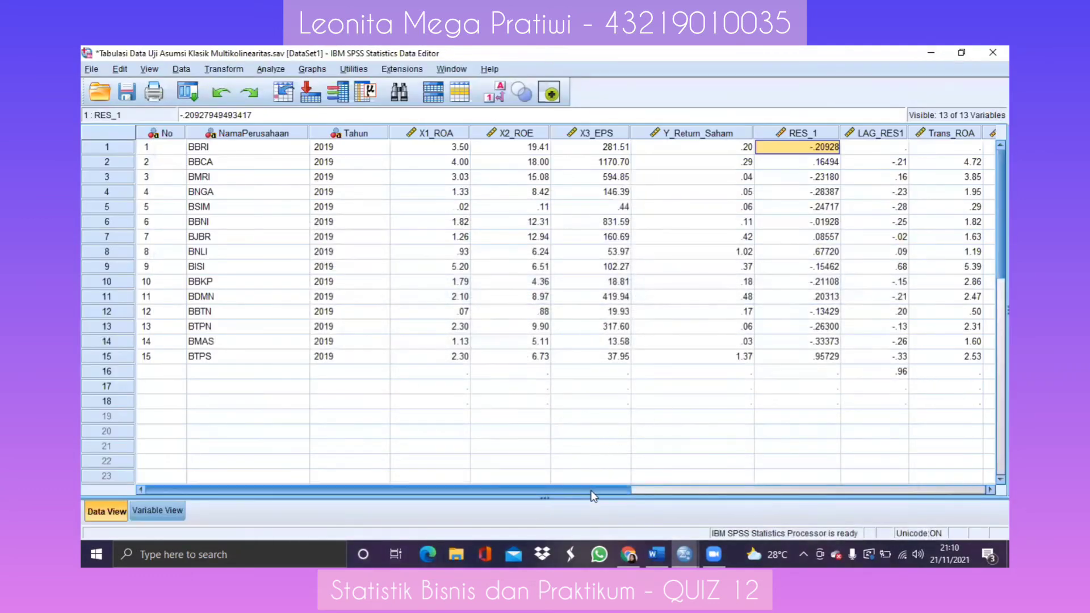
mouse_move(591, 491)
mouse_down()
mouse_move(716, 475)
mouse_move(823, 478)
mouse_move(594, 476)
mouse_up()
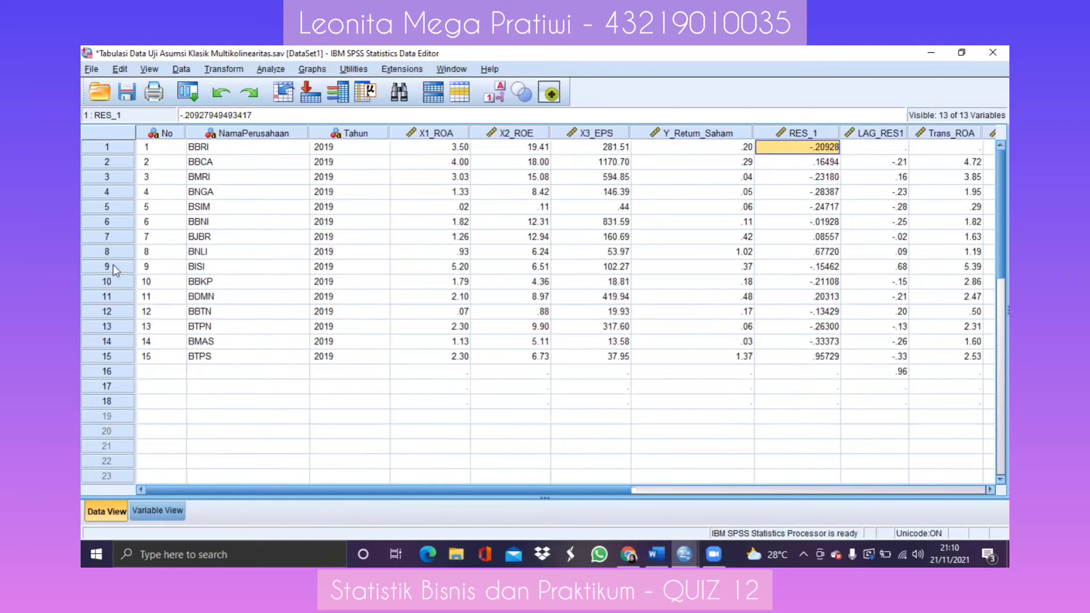
click(280, 72)
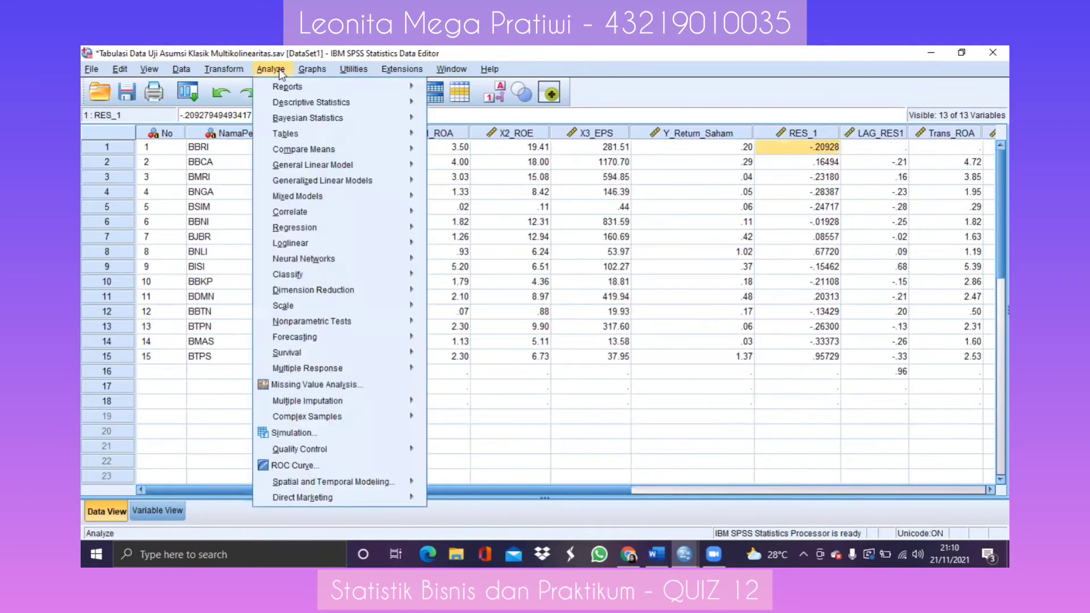
mouse_move(293, 231)
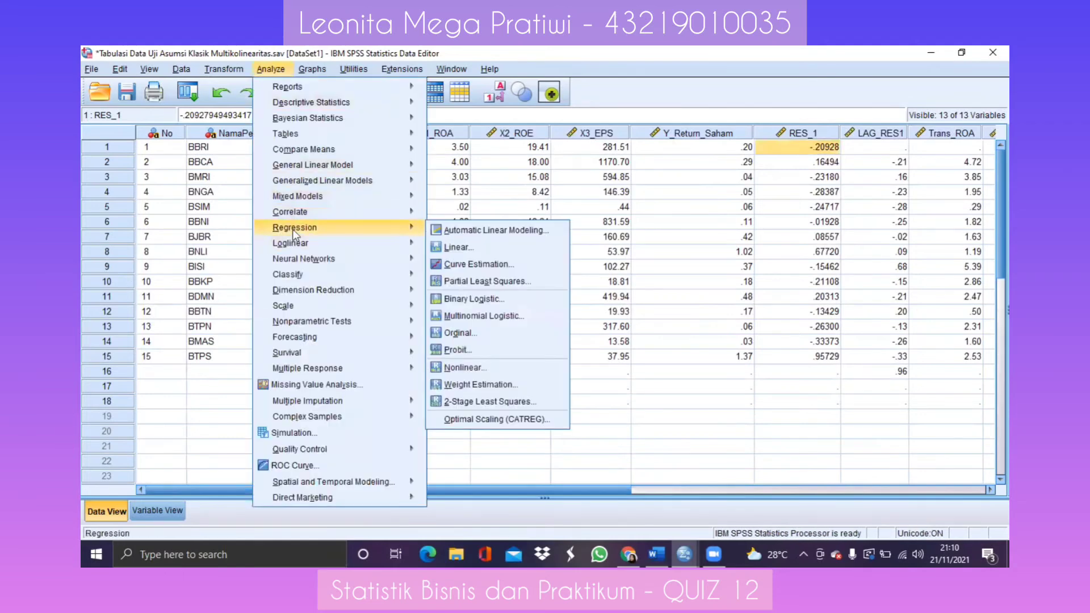
click(457, 248)
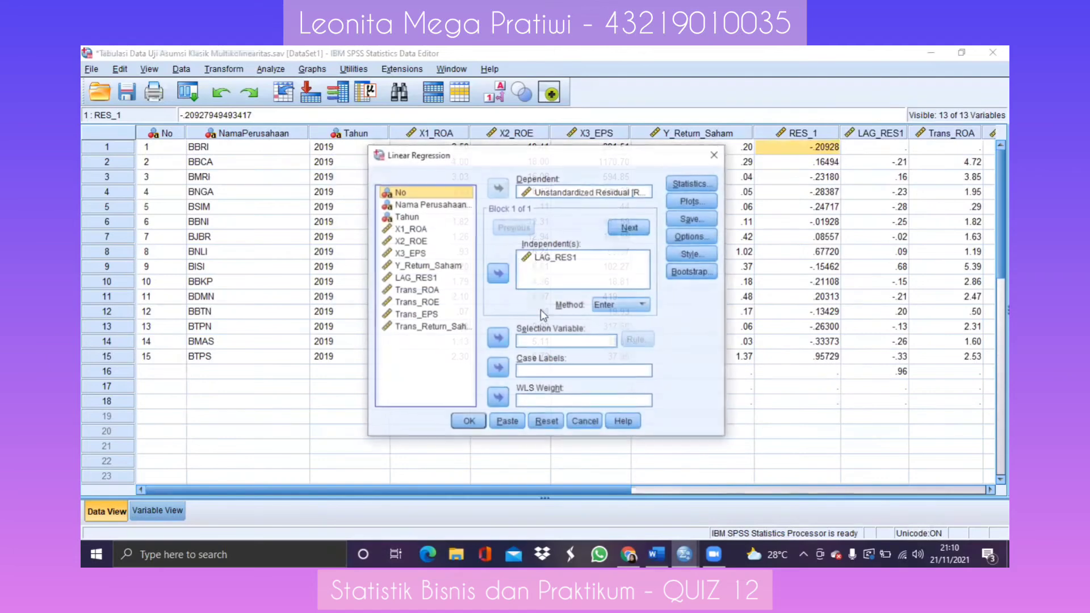
click(547, 421)
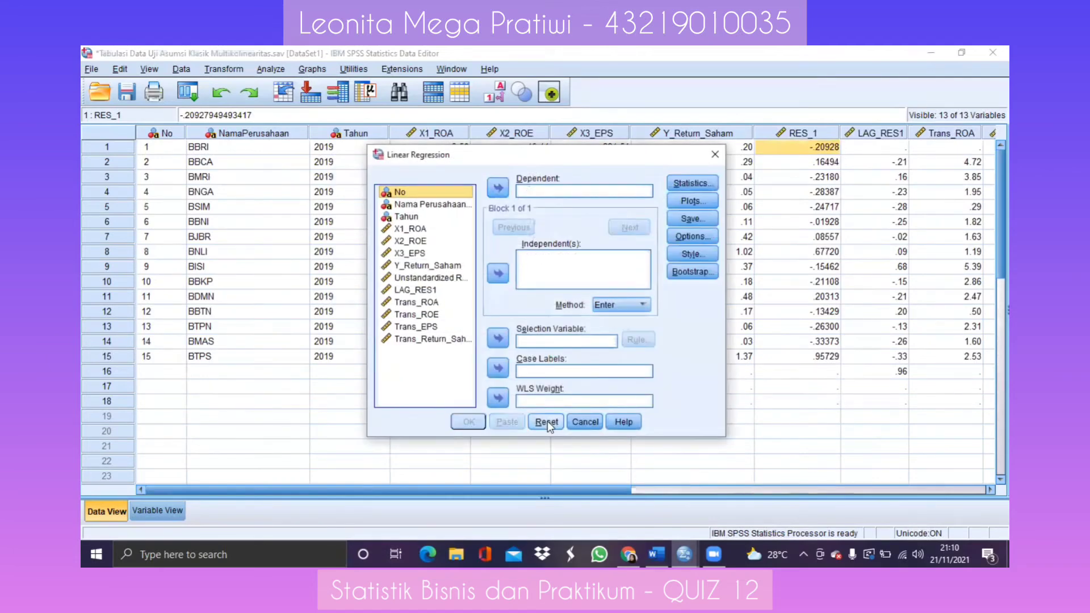
ctrl+click(431, 302)
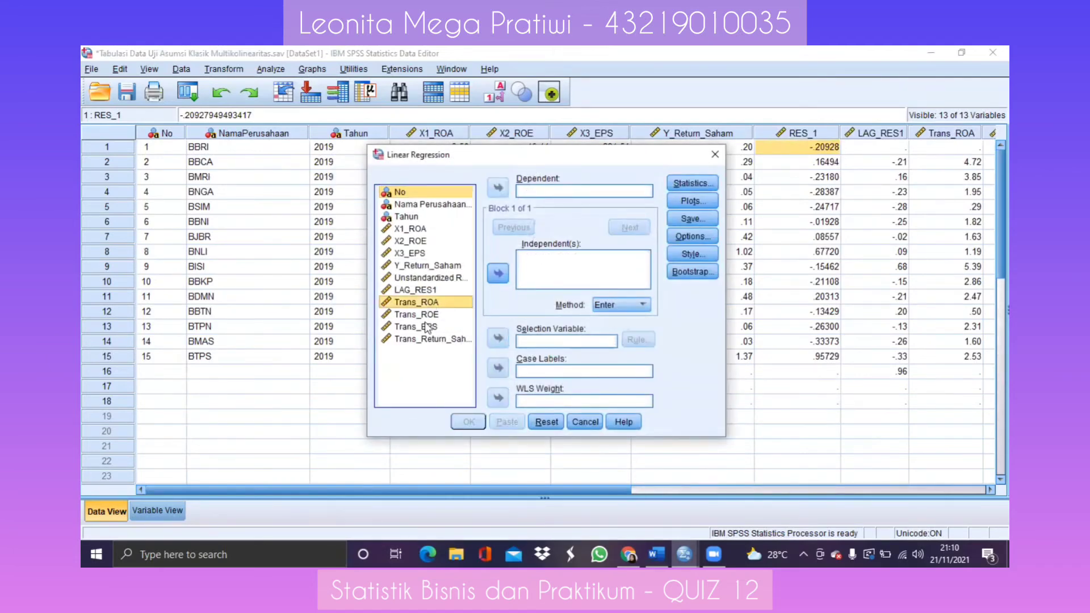
ctrl+click(426, 325)
ctrl+click(425, 316)
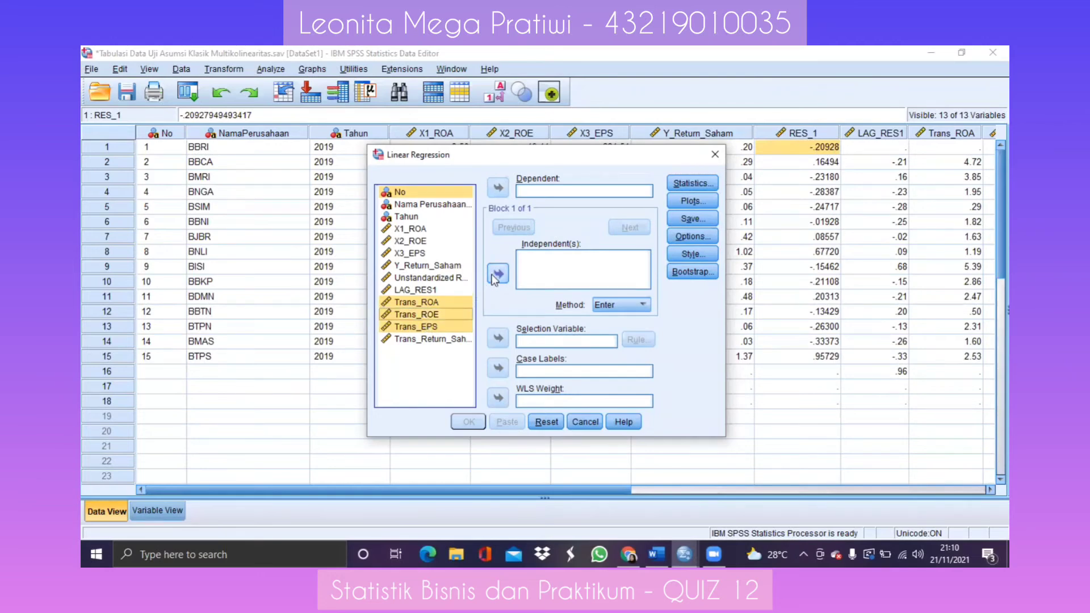
click(498, 274)
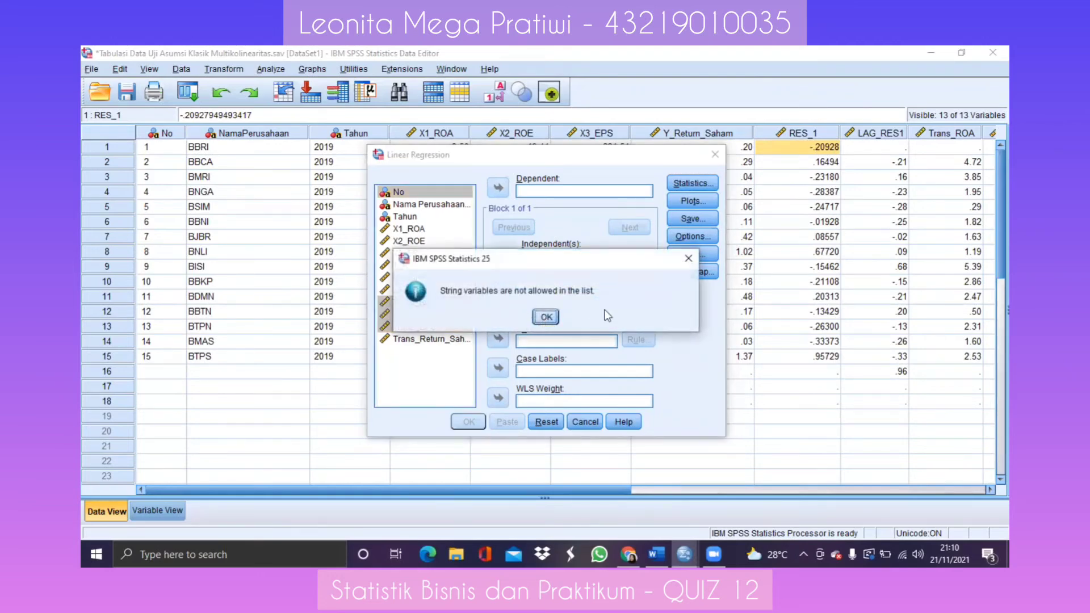
click(687, 259)
click(422, 192)
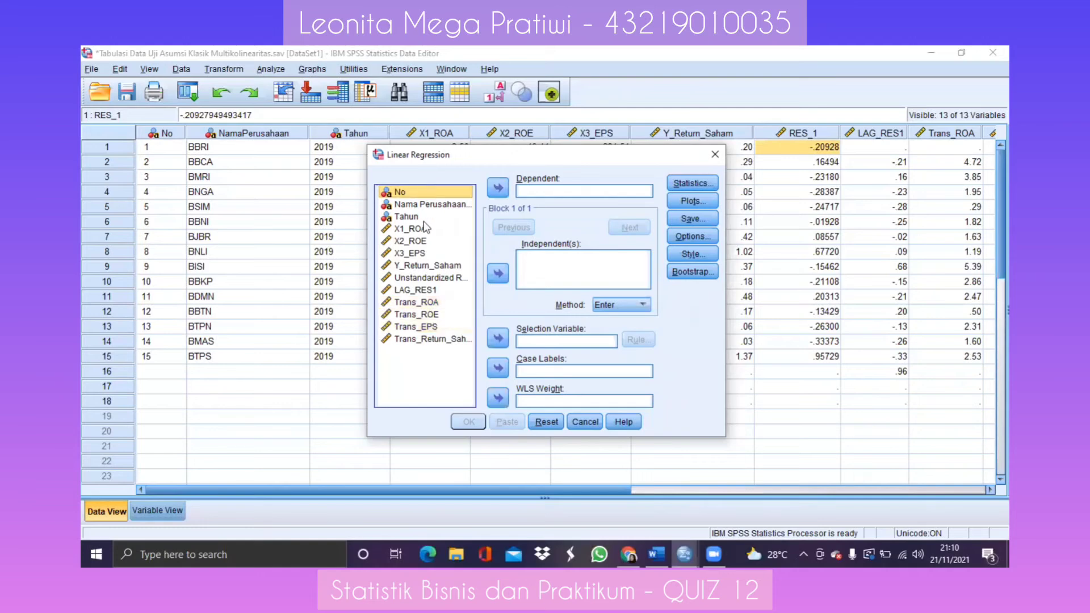
Step: Assign Trans_ROA, Trans_ROE and Trans_EPS as the independent variables and Trans_Return_Saham as the dependent variable of the regression
click(415, 293)
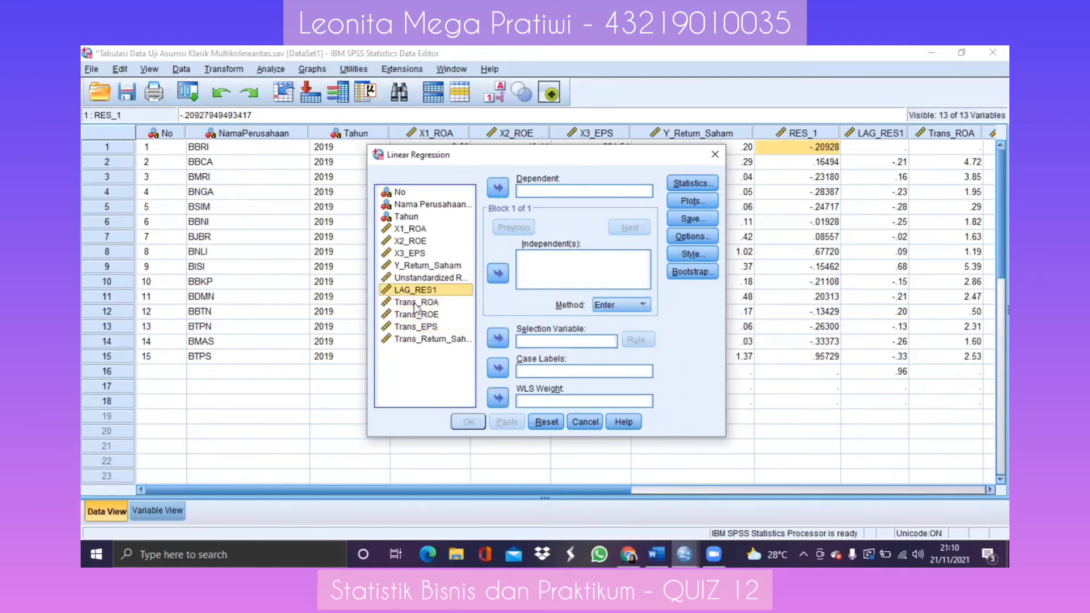
click(415, 302)
ctrl+click(413, 316)
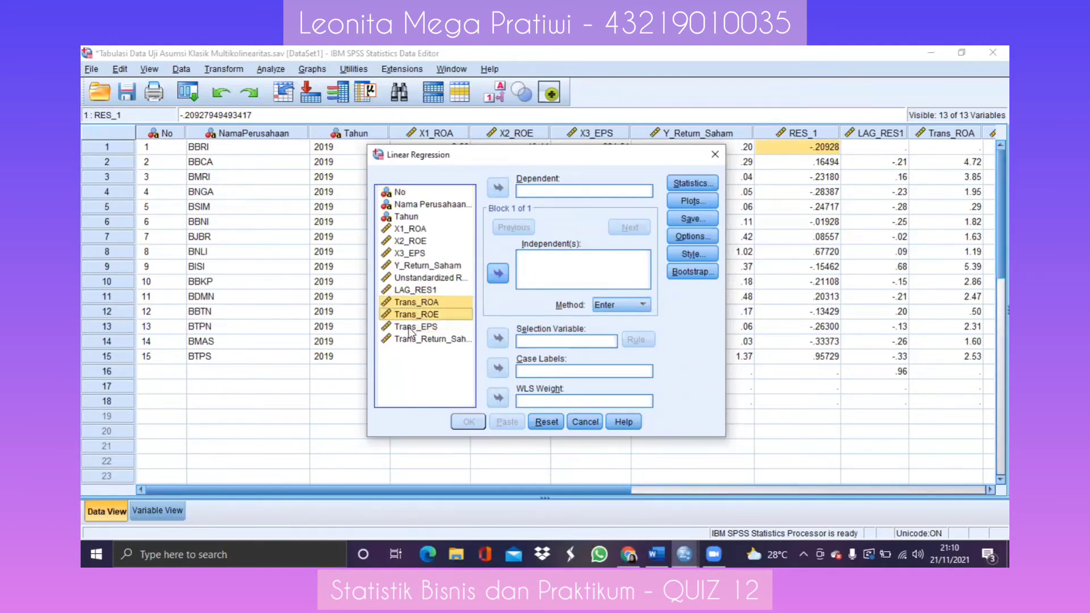
ctrl+click(413, 327)
click(496, 274)
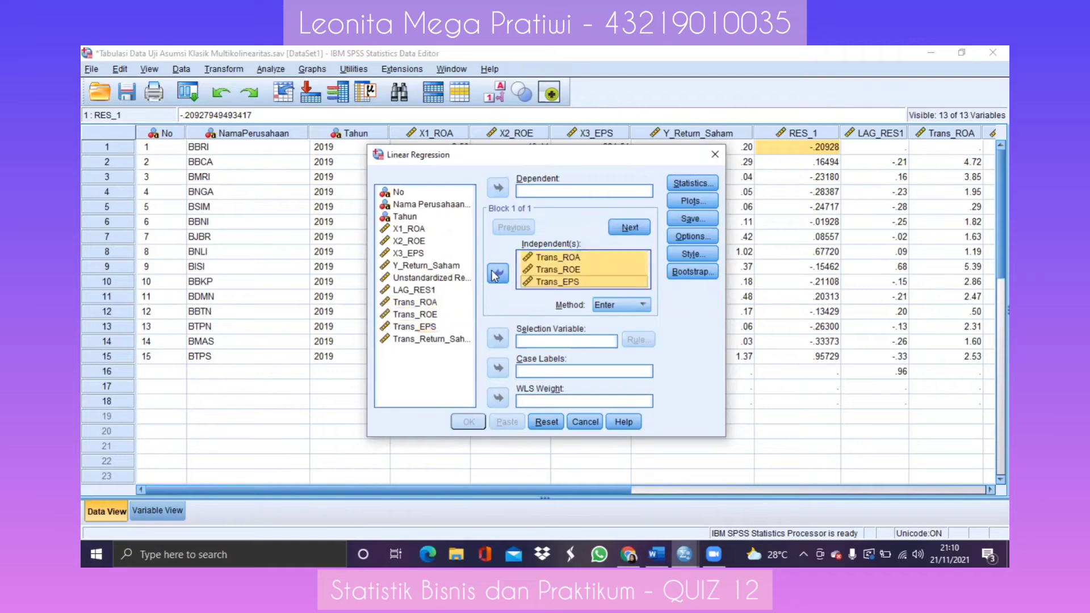
click(450, 340)
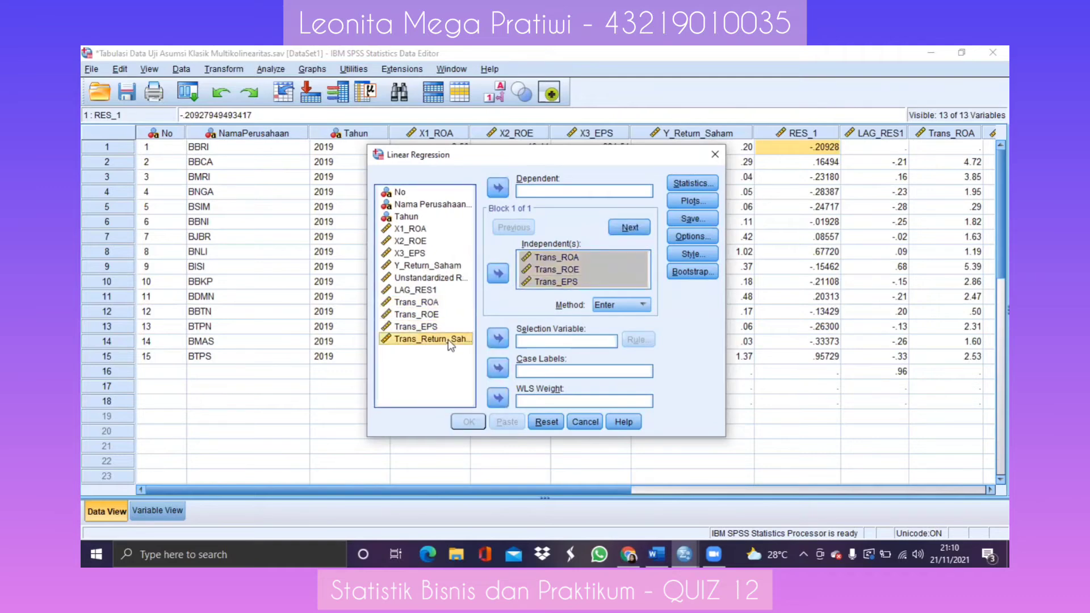
click(498, 189)
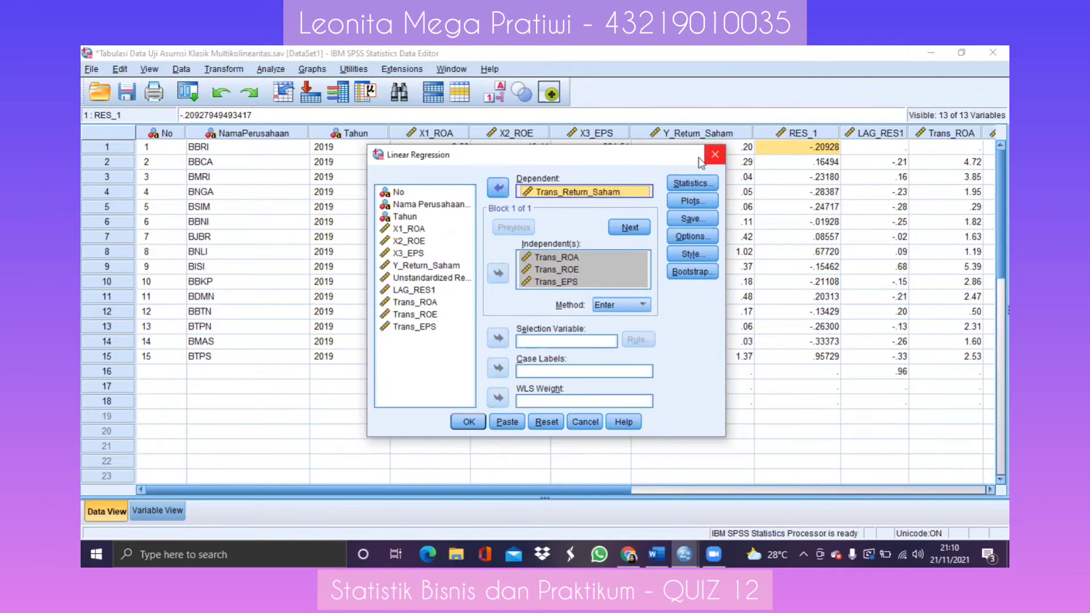
Step: Include the Durbin-Watson residual statistic and run the regression
click(689, 180)
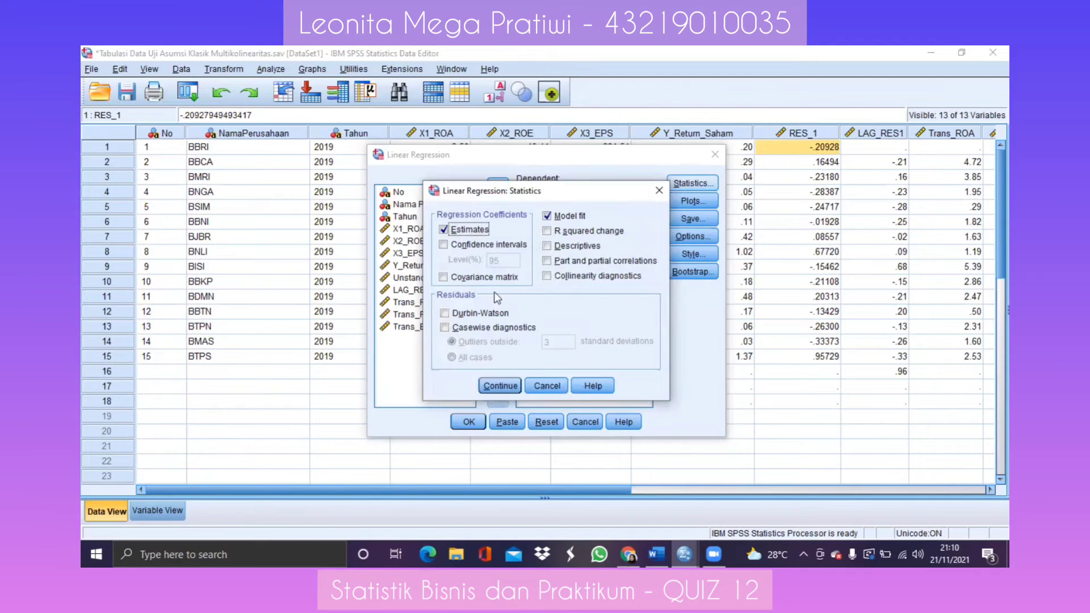
click(466, 316)
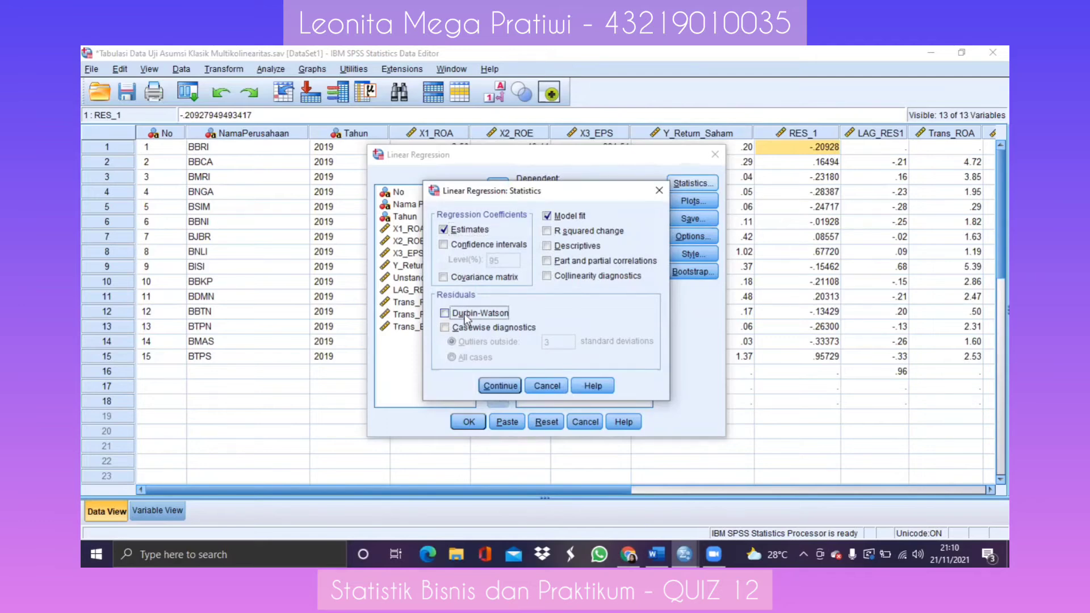
click(501, 387)
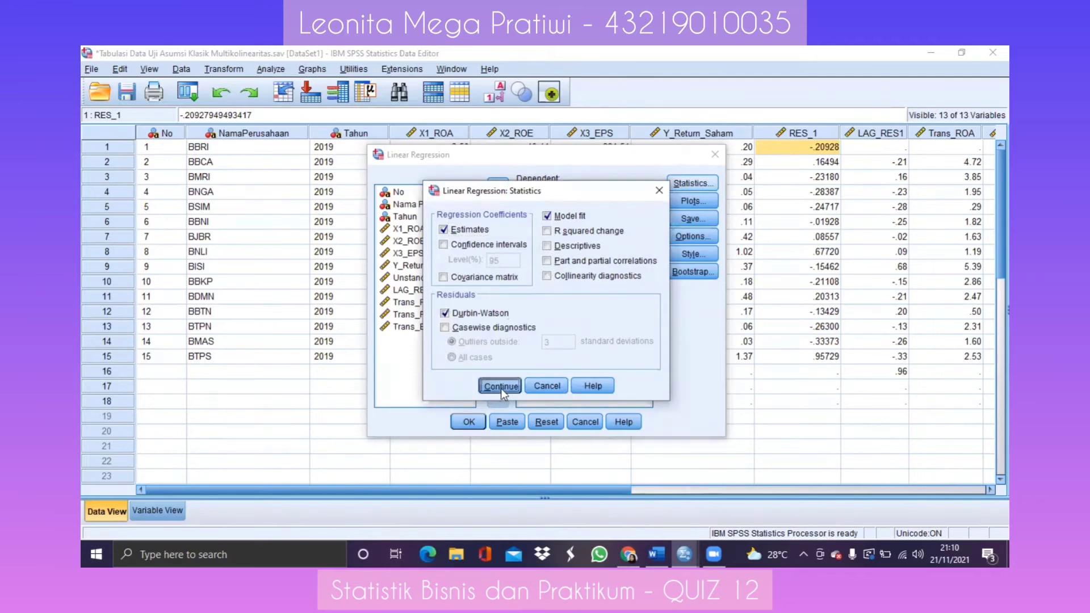
click(469, 422)
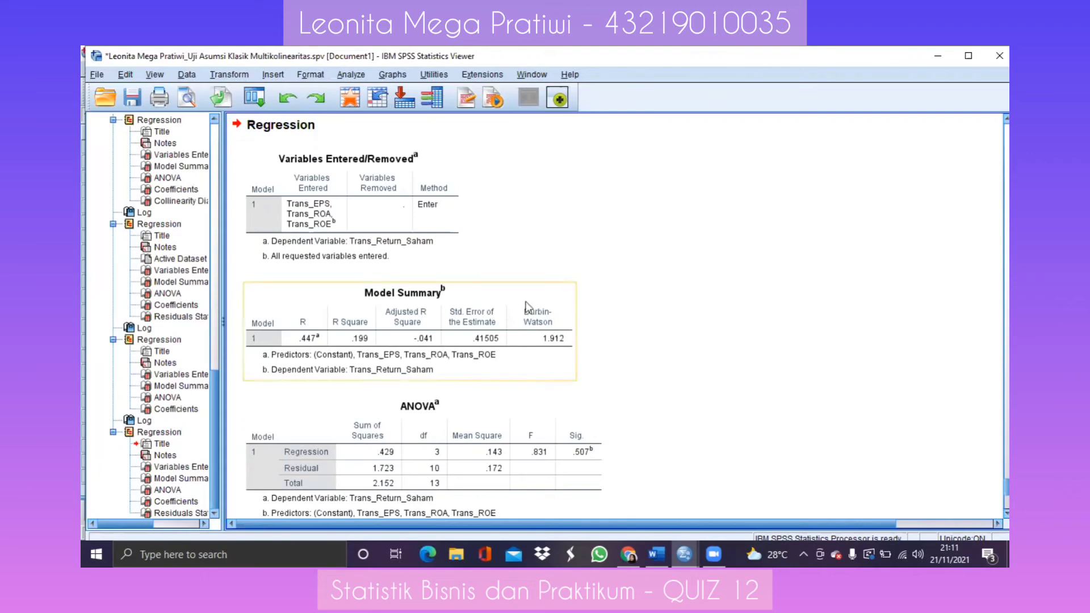
Step: Save the output as a new viewer file in QUIZ 12, replacing Multikolinearitas in its name with Autokorelasi
click(97, 75)
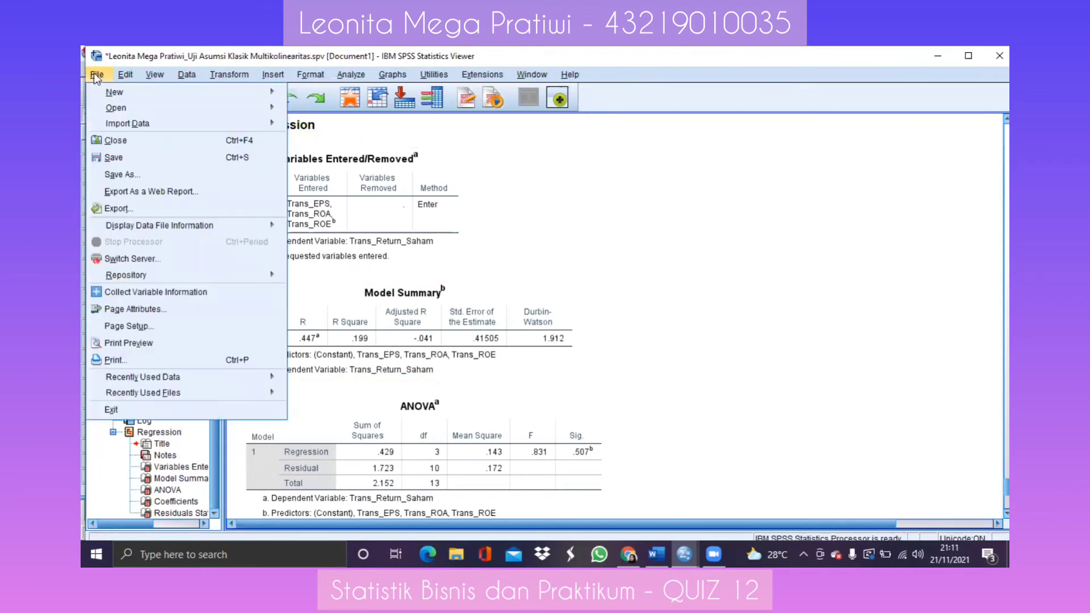
click(119, 170)
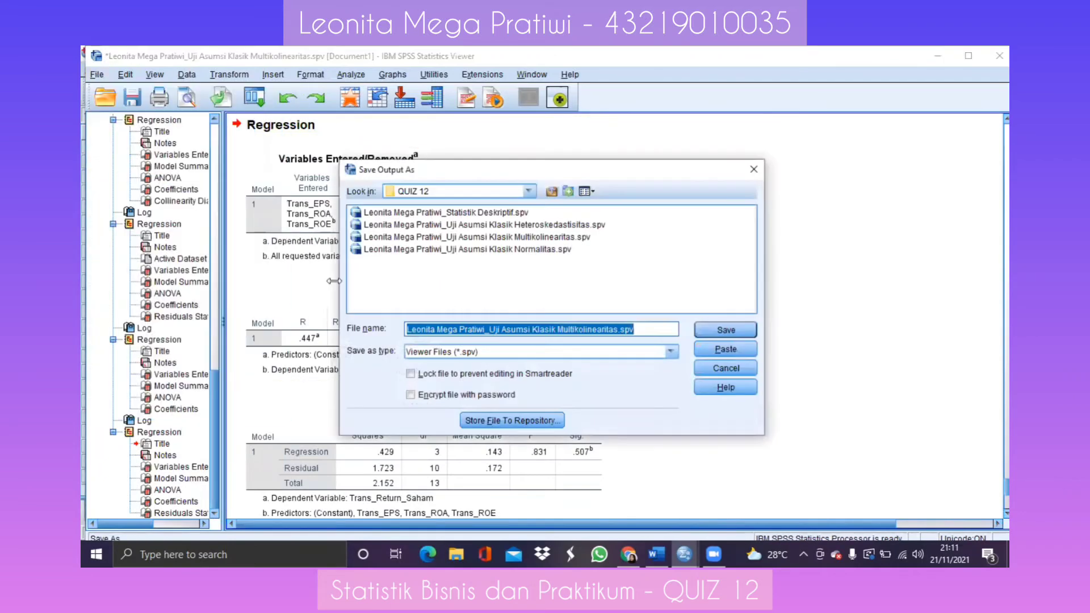
key(End)
key(BackSpace)
key(BackSpace)
key(BackSpace)
key(BackSpace)
key(BackSpace)
key(BackSpace)
key(BackSpace)
key(BackSpace)
key(BackSpace)
key(BackSpace)
key(BackSpace)
key(BackSpace)
key(BackSpace)
key(BackSpace)
key(BackSpace)
key(BackSpace)
key(BackSpace)
key(BackSpace)
key(BackSpace)
key(BackSpace)
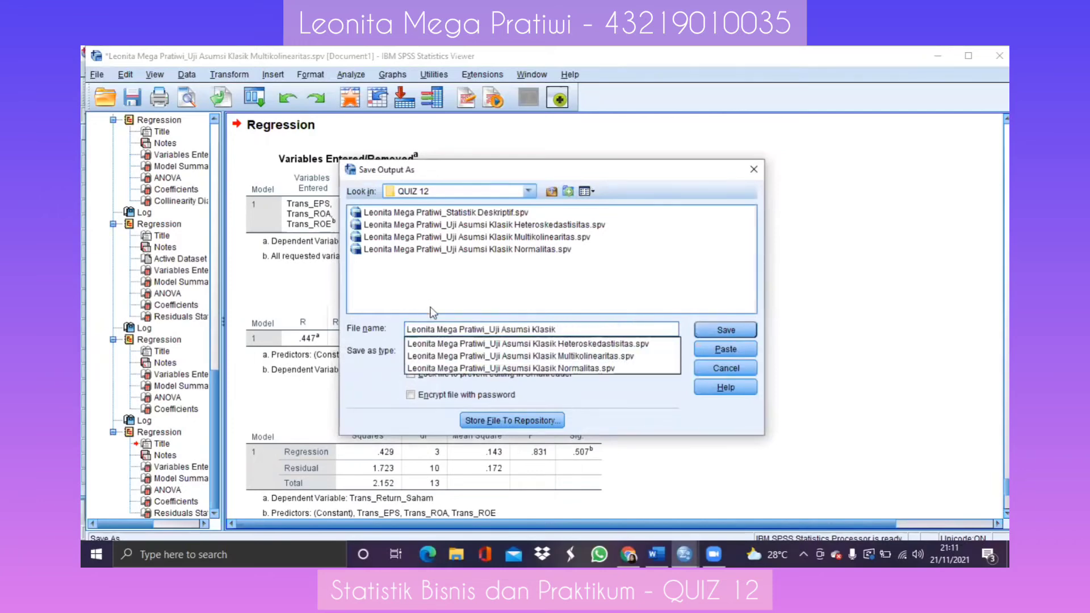
text(Autokorel)
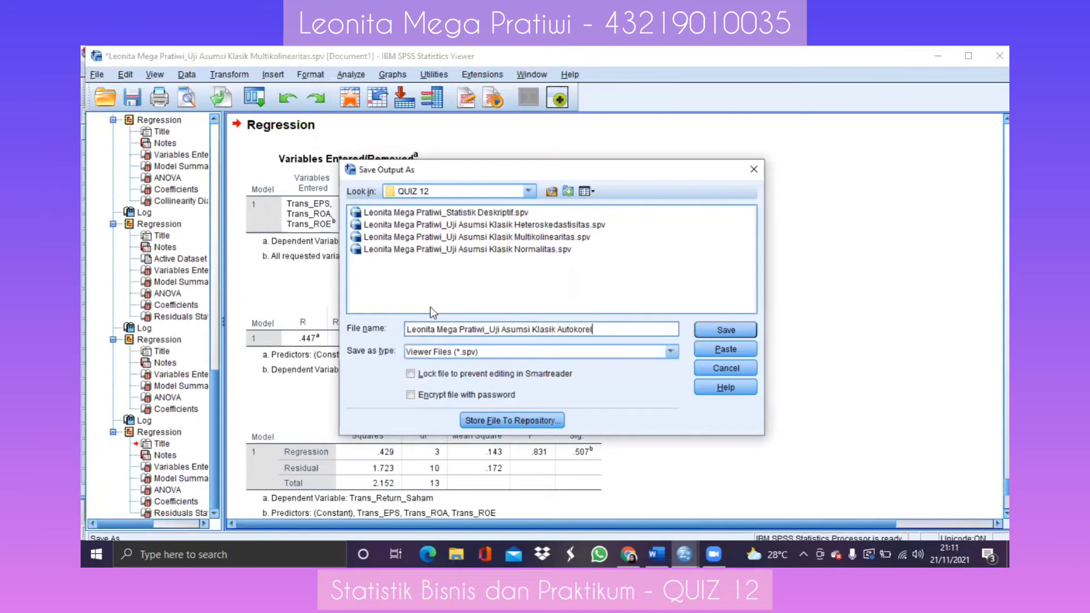
text(asi)
click(727, 329)
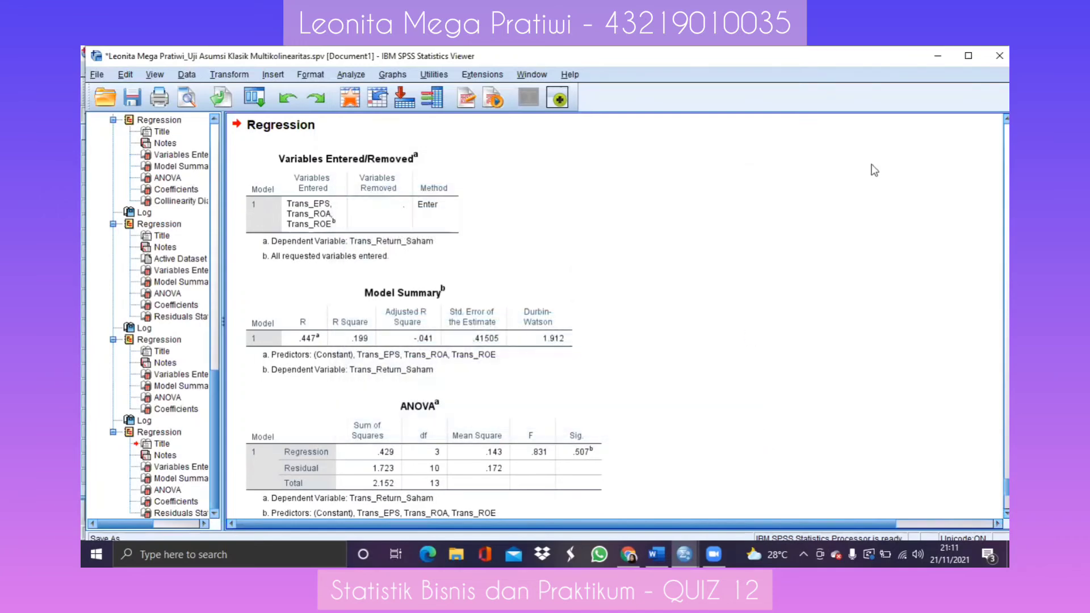
Step: Switch to the Data Editor and save the dataset in QUIZ 12 as Tabulasi Data Uji Asumsi Klasik Autokorelasi
click(931, 58)
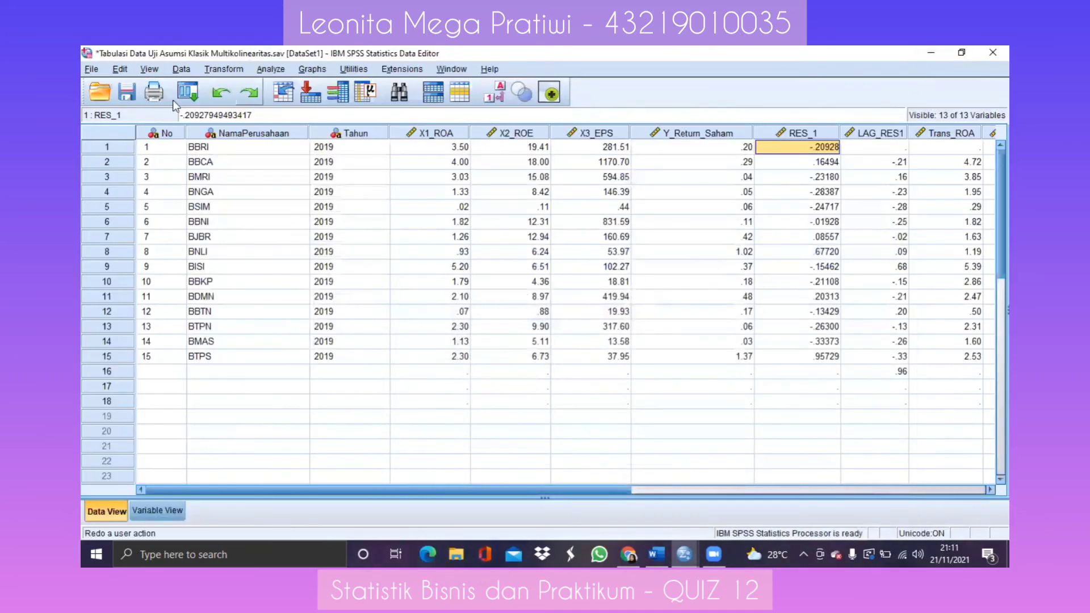
click(91, 69)
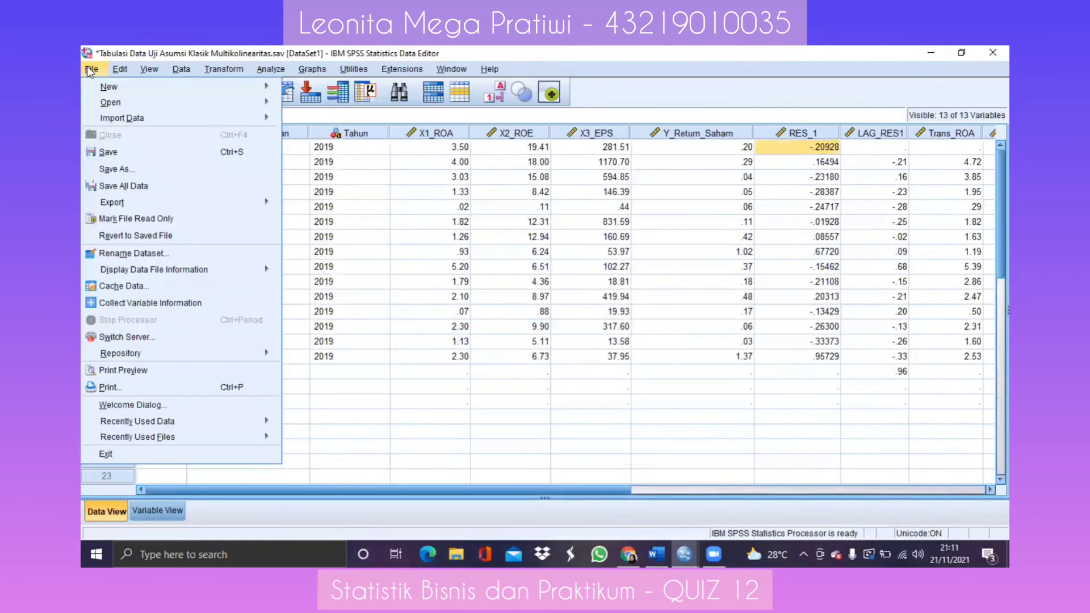
click(115, 170)
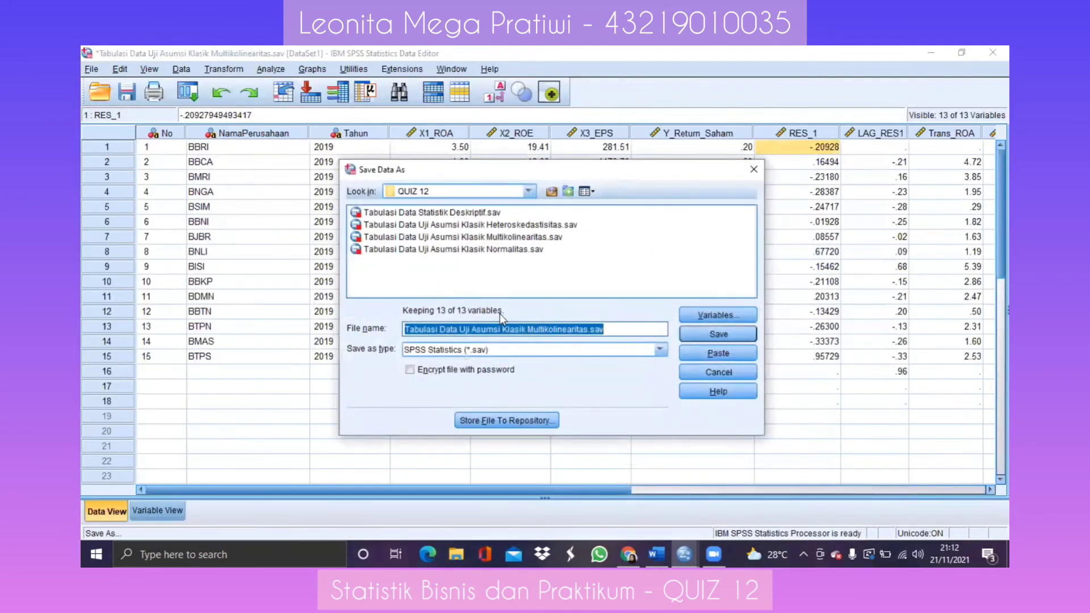
key(End)
key(BackSpace)
key(BackSpace)
key(BackSpace)
key(BackSpace)
key(BackSpace)
key(BackSpace)
key(BackSpace)
key(BackSpace)
key(BackSpace)
key(BackSpace)
key(BackSpace)
key(BackSpace)
key(BackSpace)
key(BackSpace)
key(BackSpace)
key(BackSpace)
key(BackSpace)
key(BackSpace)
key(BackSpace)
key(BackSpace)
key(BackSpace)
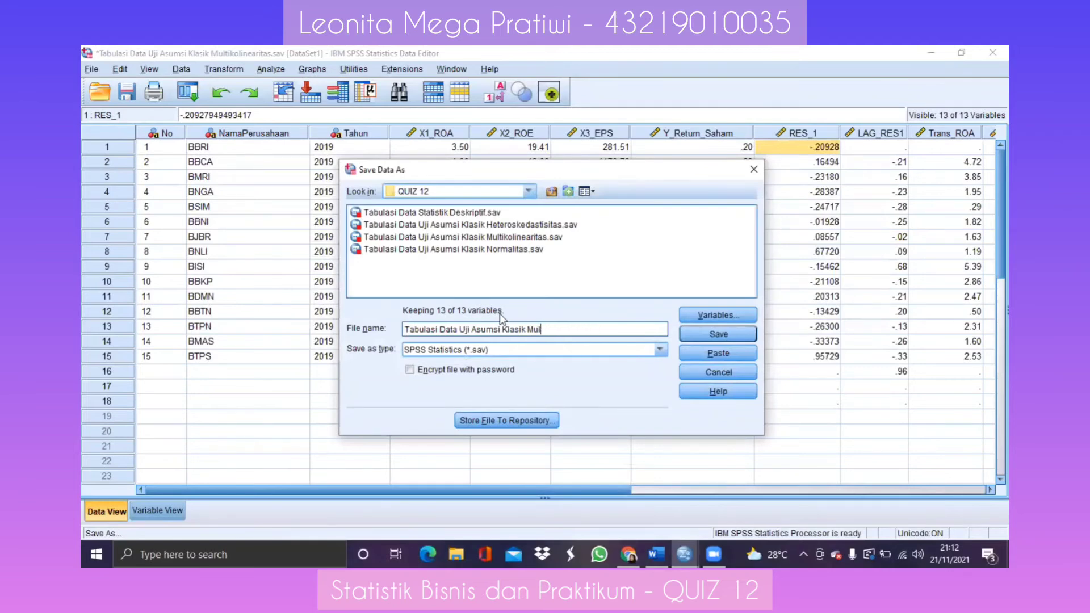
text(Autokorelasi)
click(693, 334)
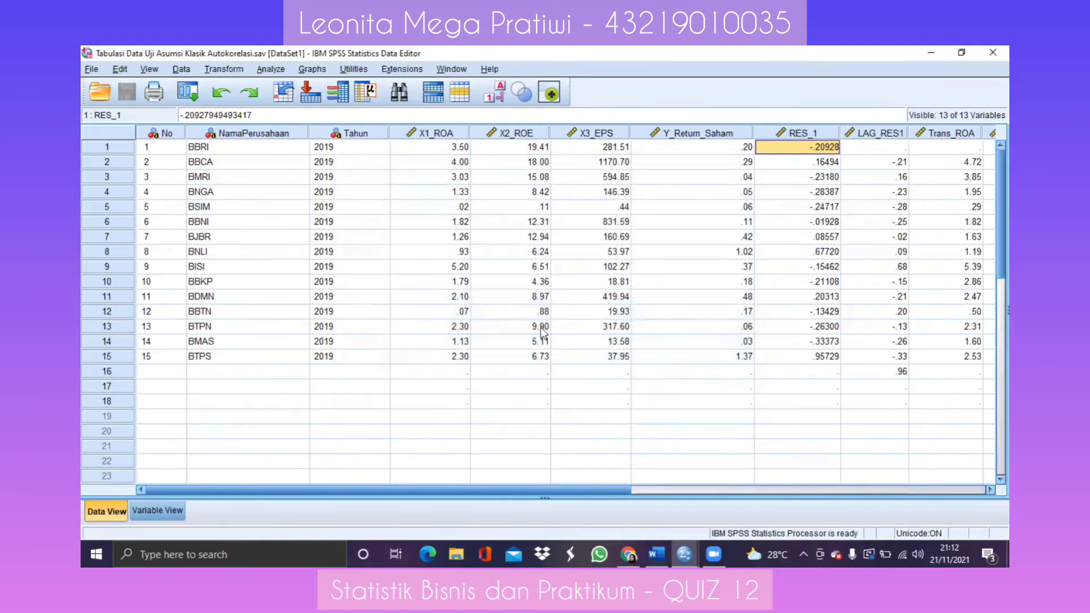
Step: Delete the variables RES_1, LAG_RES1, Trans_ROA, Trans_ROE, Trans_EPS and Trans_Return_Saham from the dataset
click(800, 132)
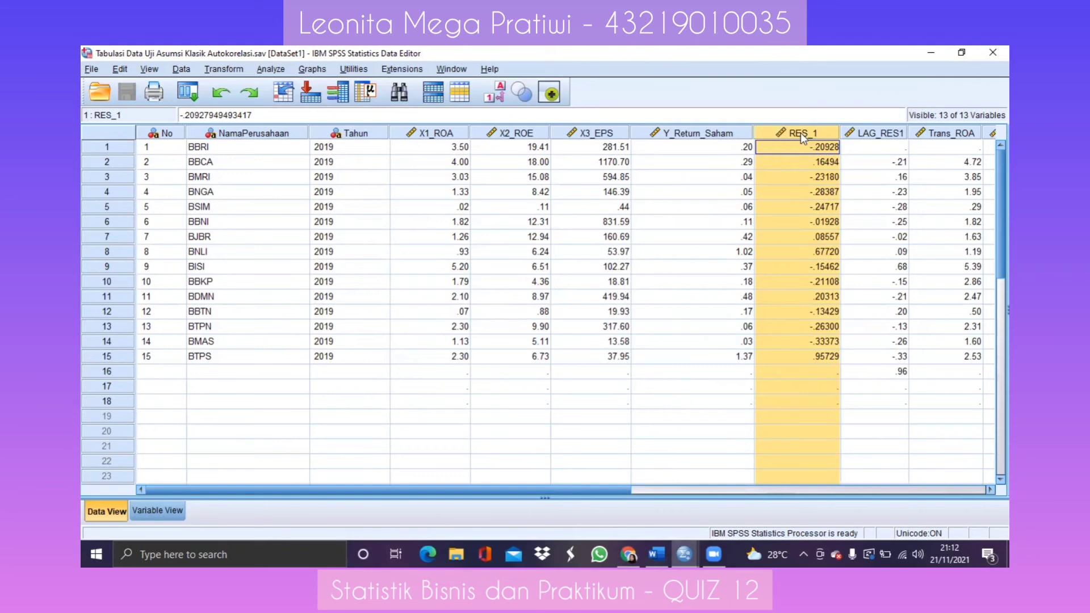
key(Delete)
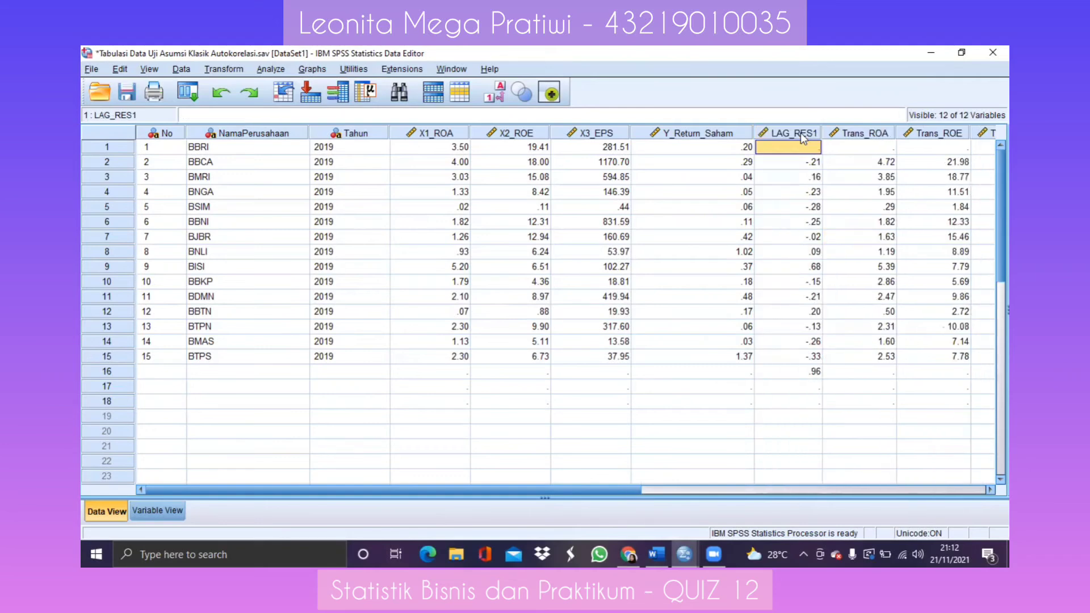
click(801, 132)
key(Delete)
click(800, 131)
key(Delete)
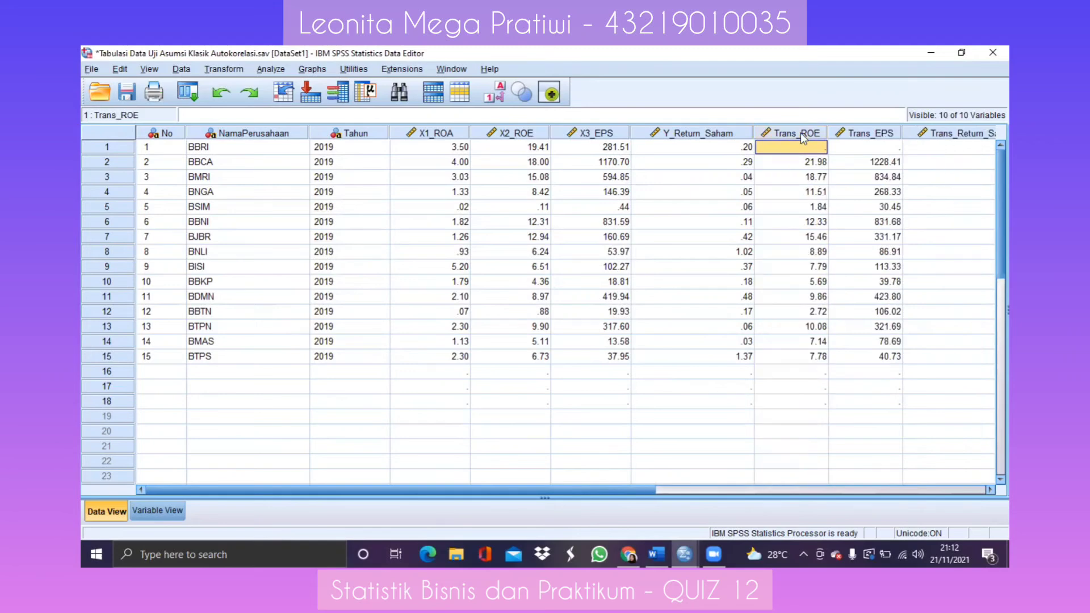
click(800, 132)
key(Delete)
click(800, 131)
key(Delete)
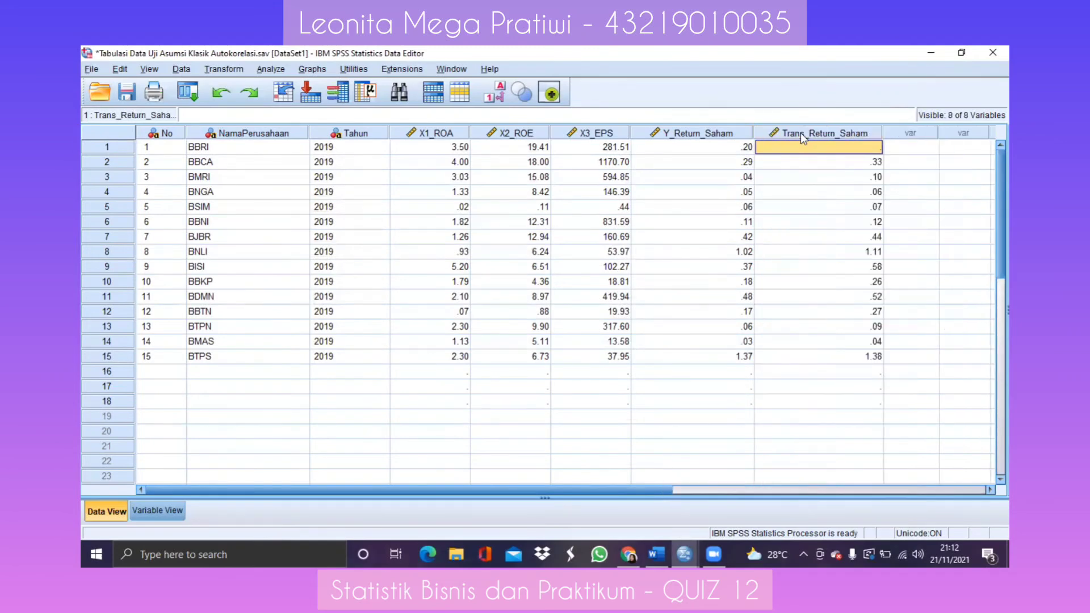
click(801, 132)
key(Delete)
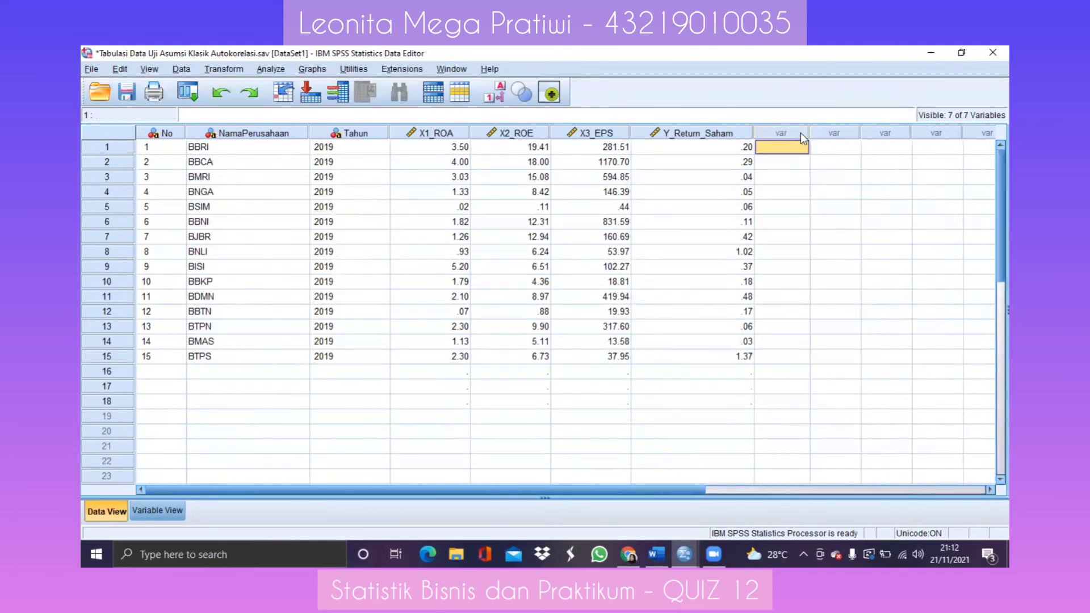
Step: Try to clear the blank cases in rows 16 to 18 from Tahun through Y_Return_Saham
click(170, 509)
click(111, 513)
drag(350, 375, 698, 405)
key(Delete)
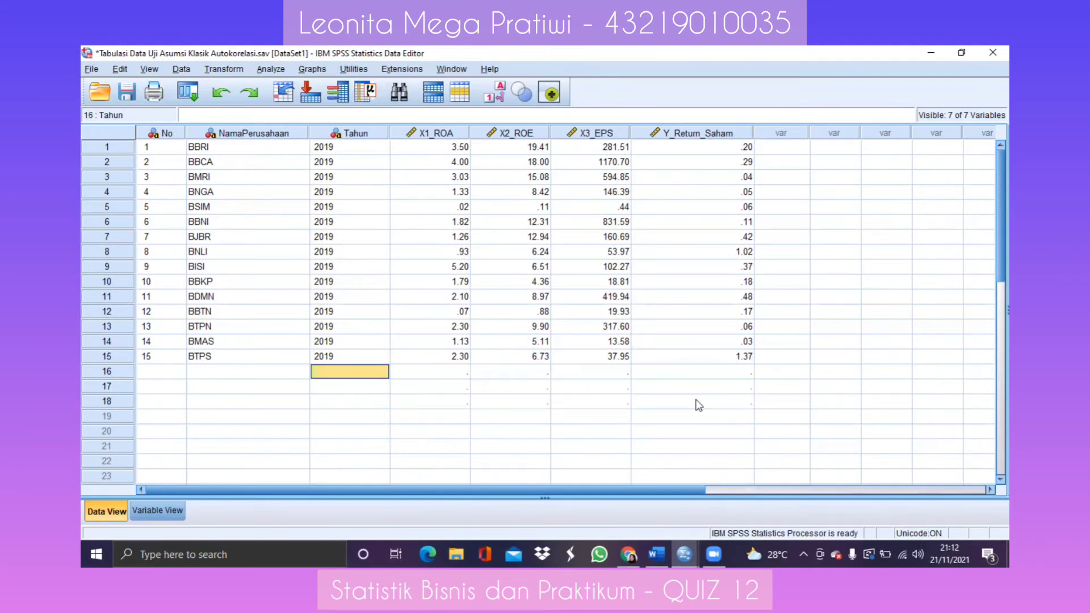
click(687, 403)
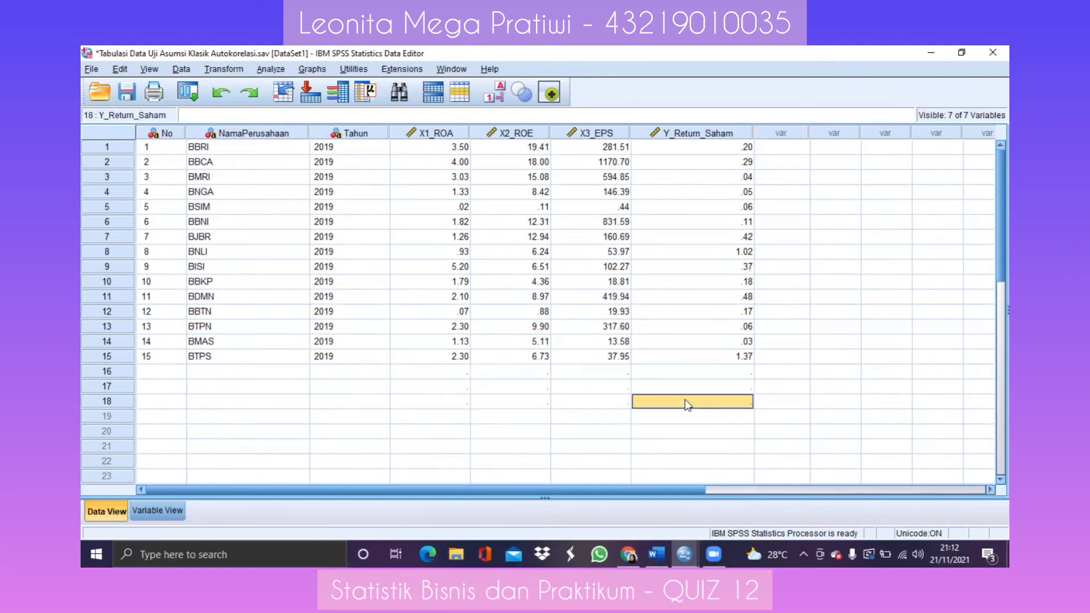
click(493, 397)
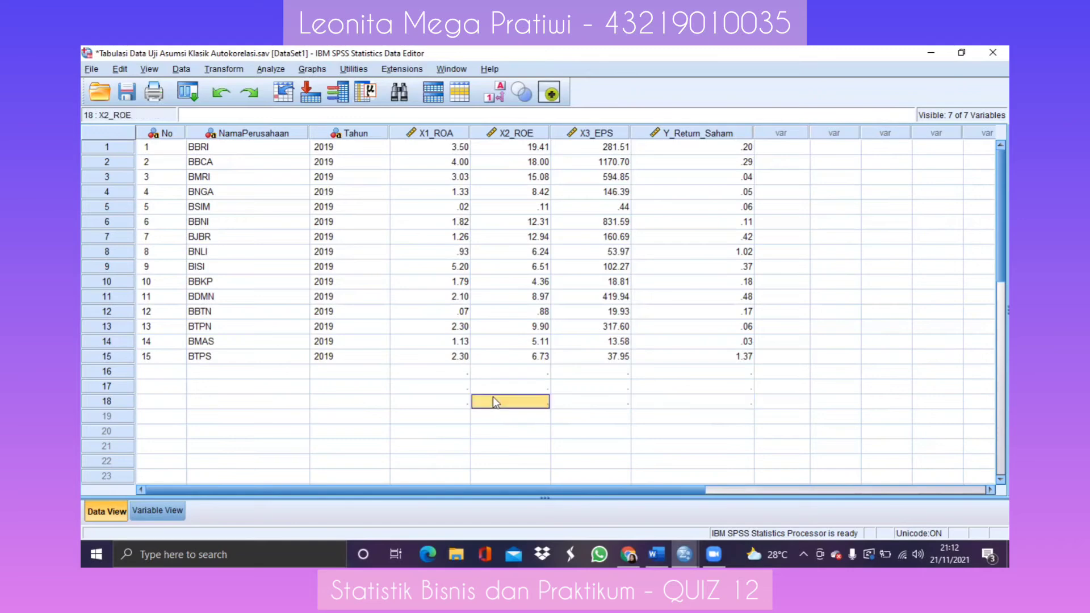
click(639, 254)
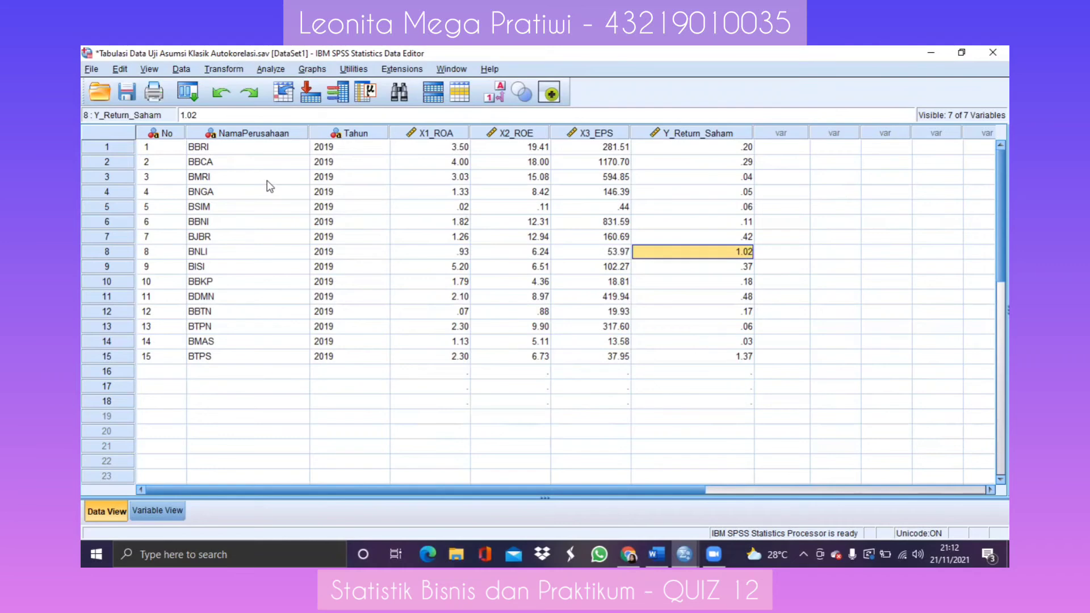
Step: Run a linear regression with Y_Return_Saham as dependent and X1_ROA, X2_ROE and X3_EPS as independents, keeping the existing statistics options
click(278, 71)
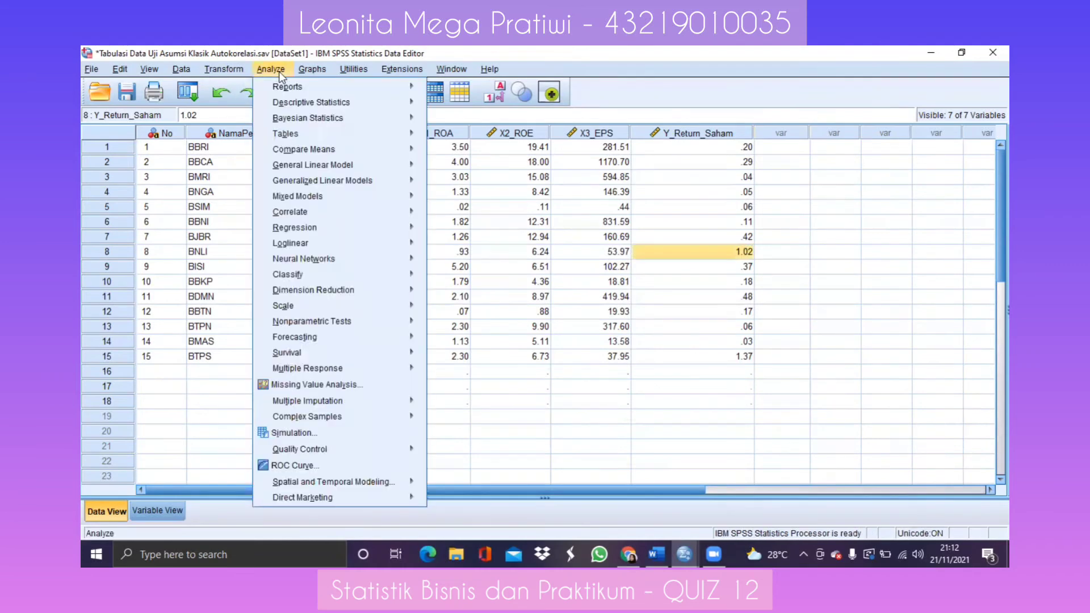
mouse_move(294, 214)
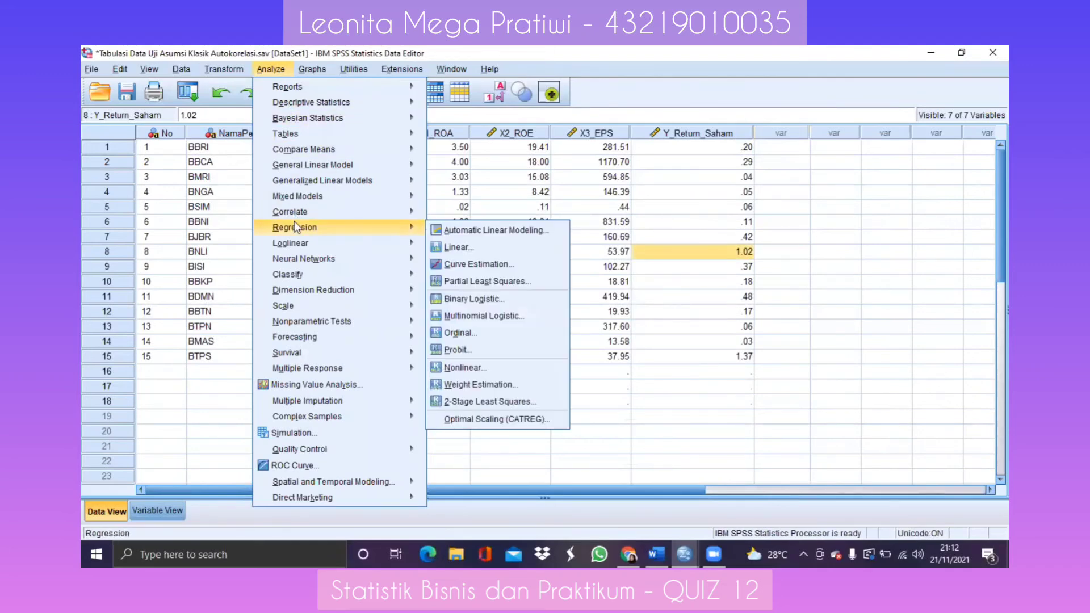
click(439, 247)
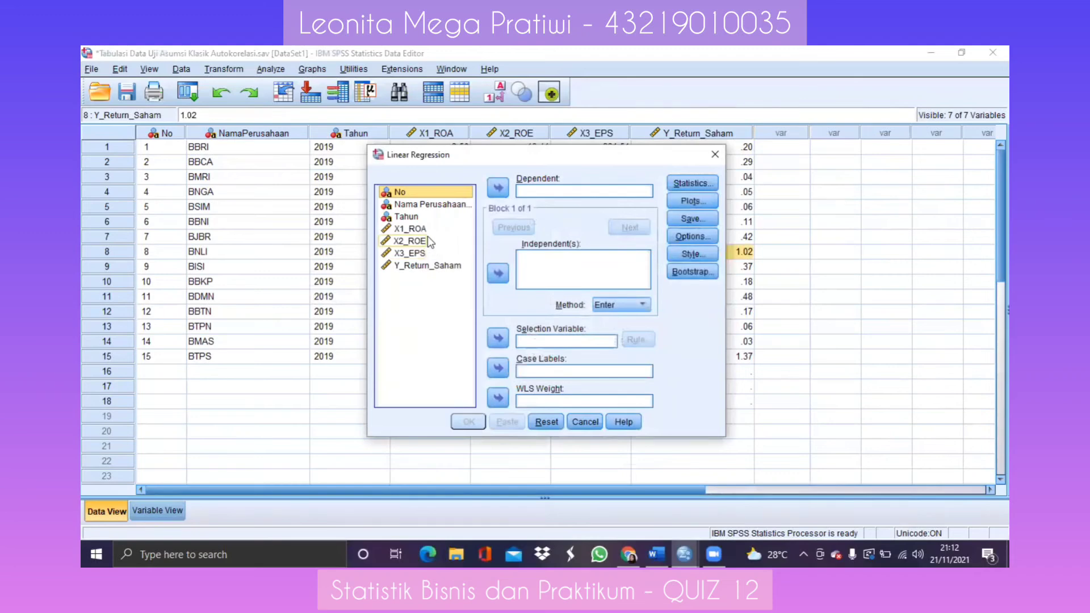
click(423, 230)
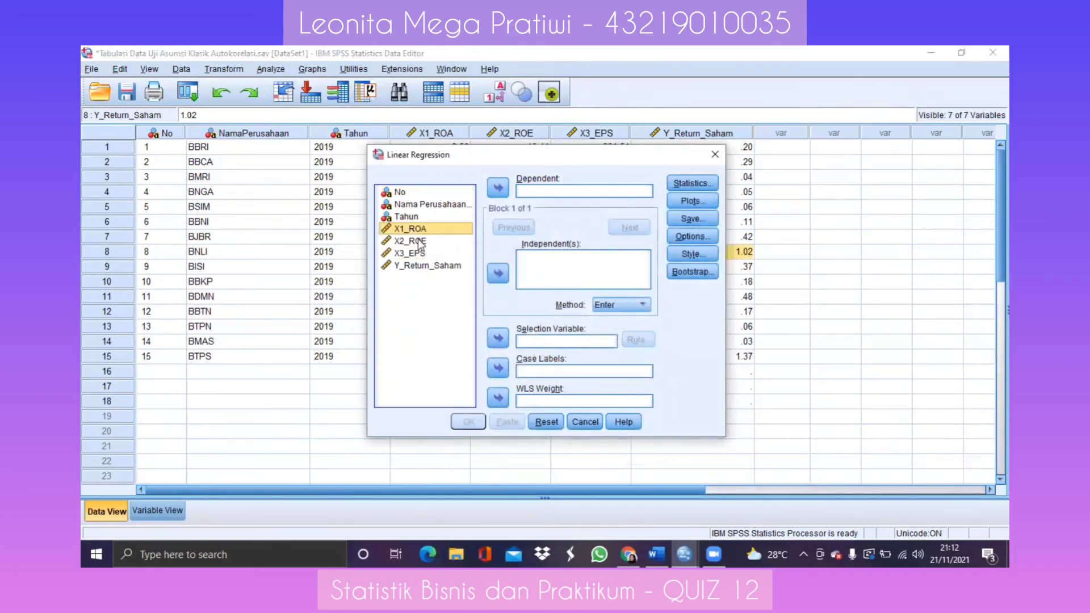
shift+click(420, 242)
shift+click(419, 255)
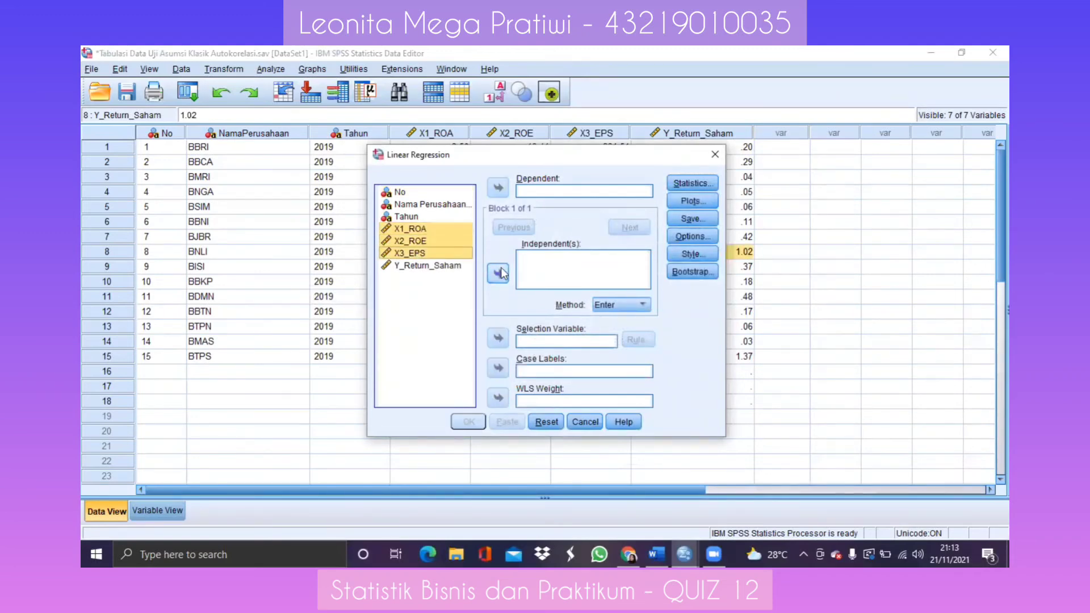
click(498, 273)
click(453, 268)
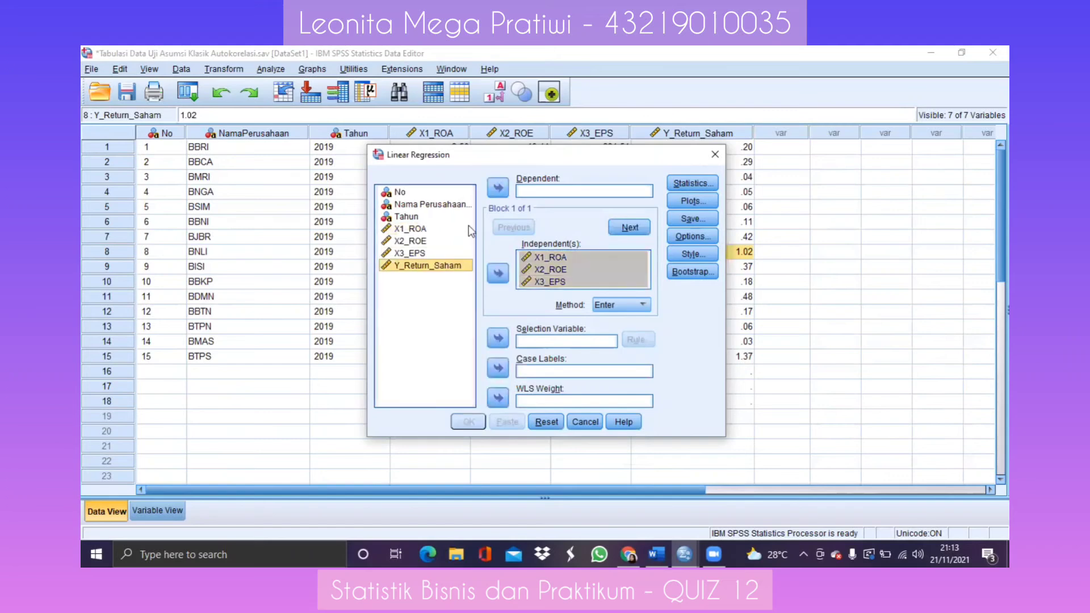
click(497, 188)
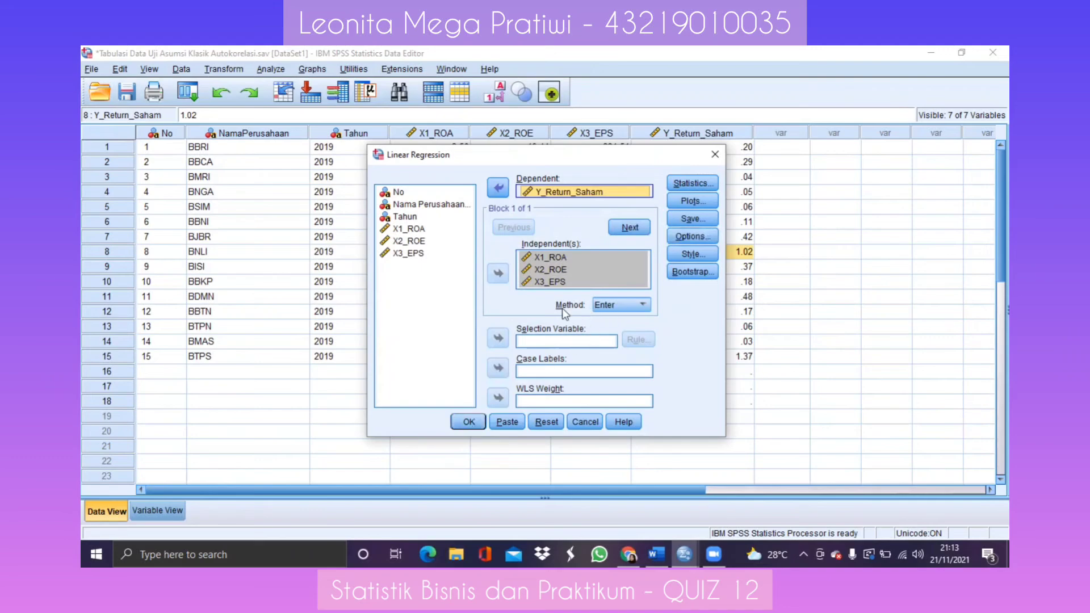
click(468, 422)
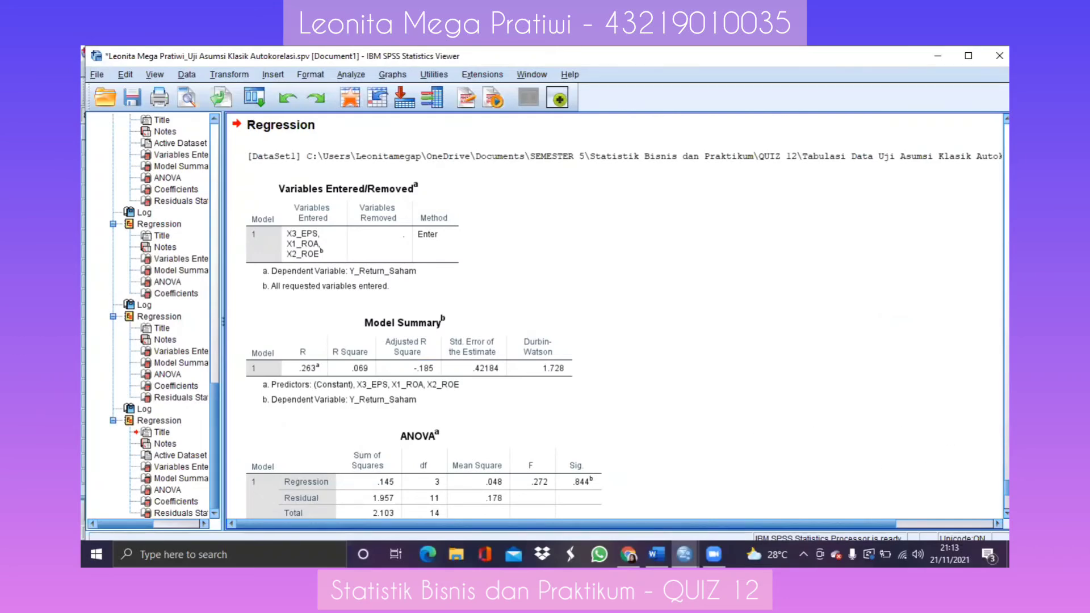
Step: Check the new regression output in the viewer and delete its whole Regression block
scroll(616, 318, down, 10)
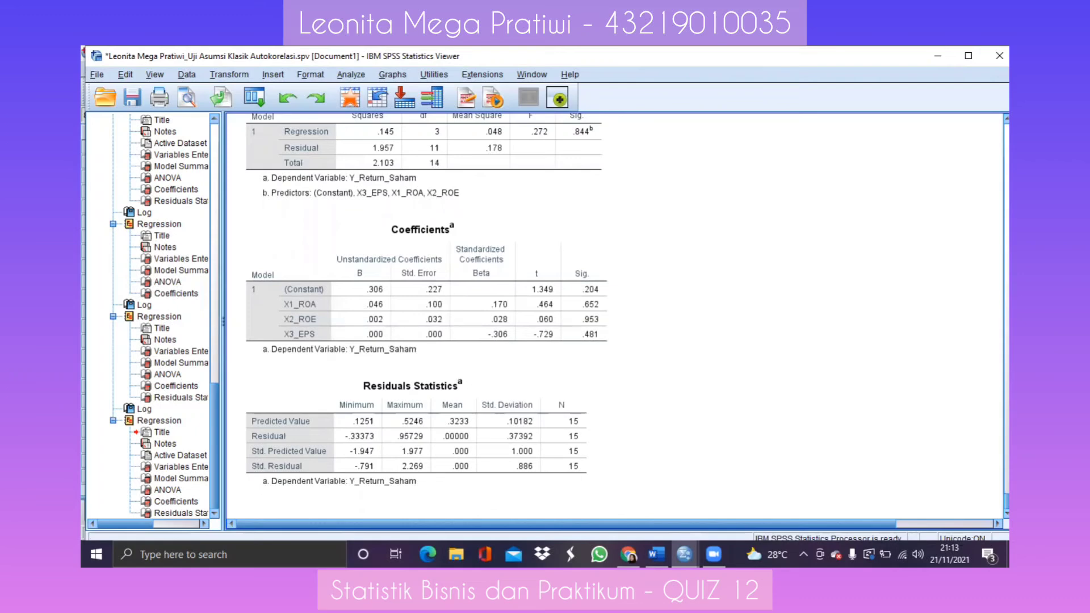
scroll(718, 335, up, 10)
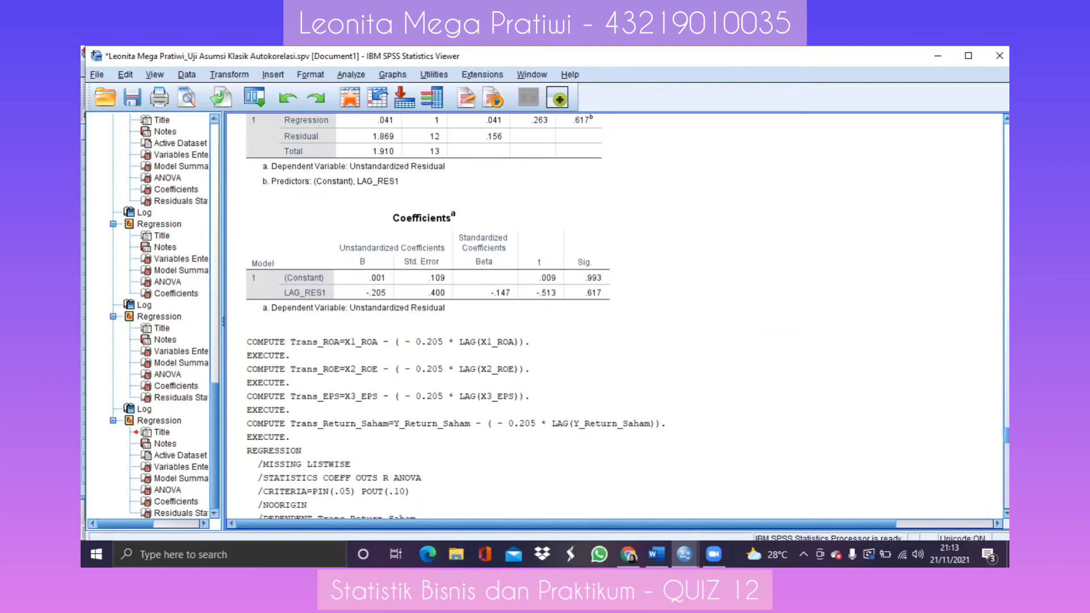
scroll(483, 397, down, 15)
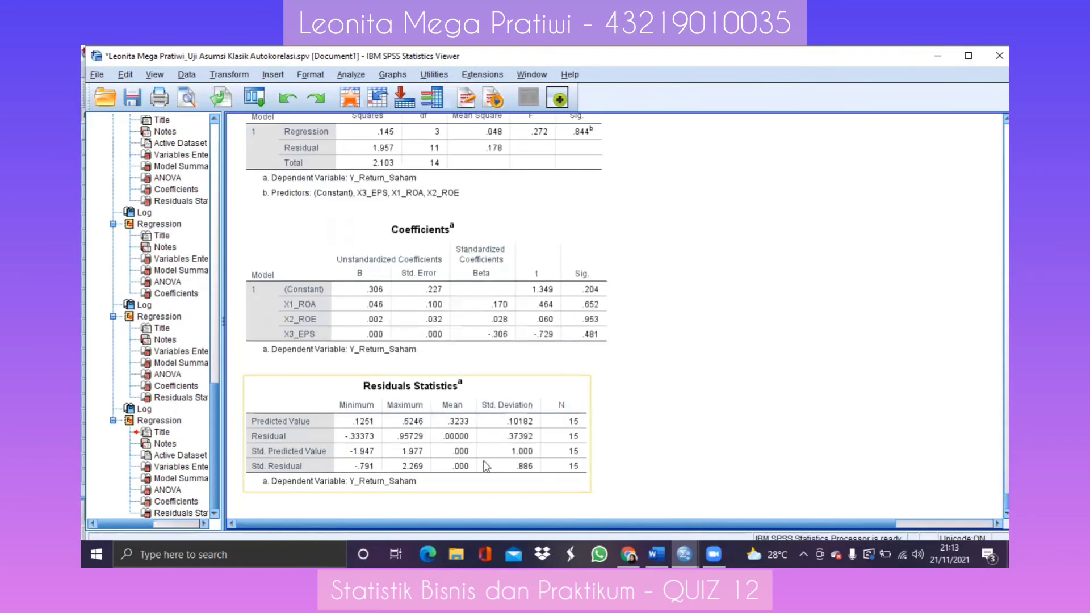
click(486, 356)
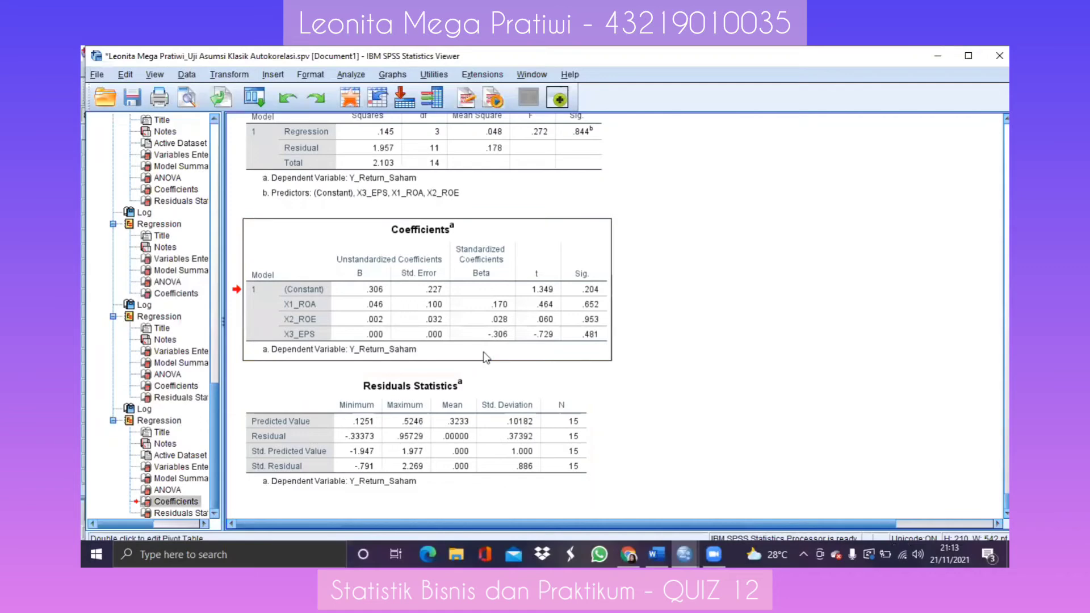
click(153, 420)
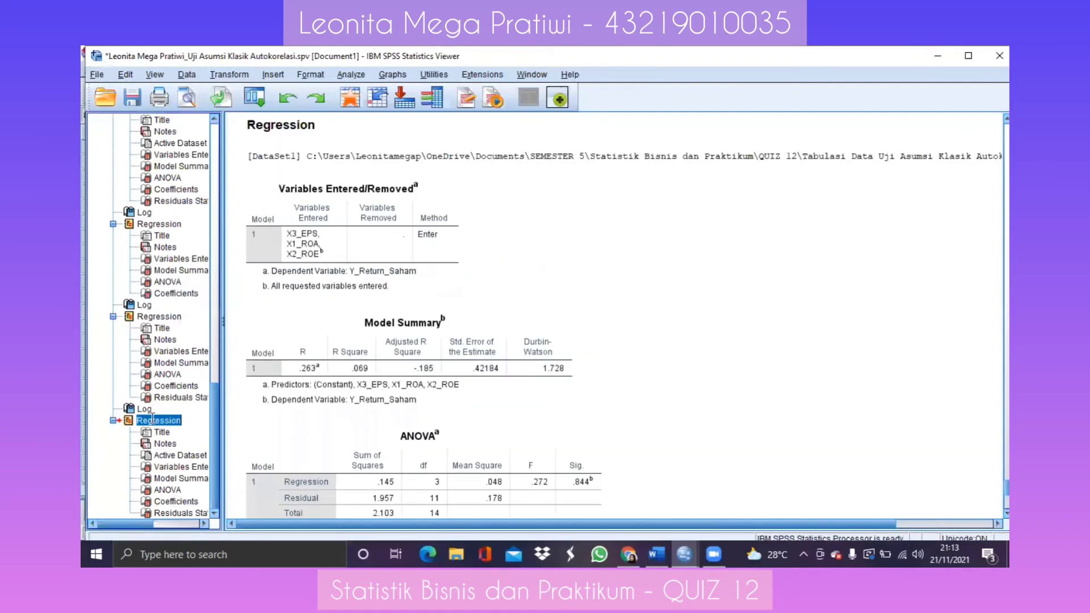
click(129, 422)
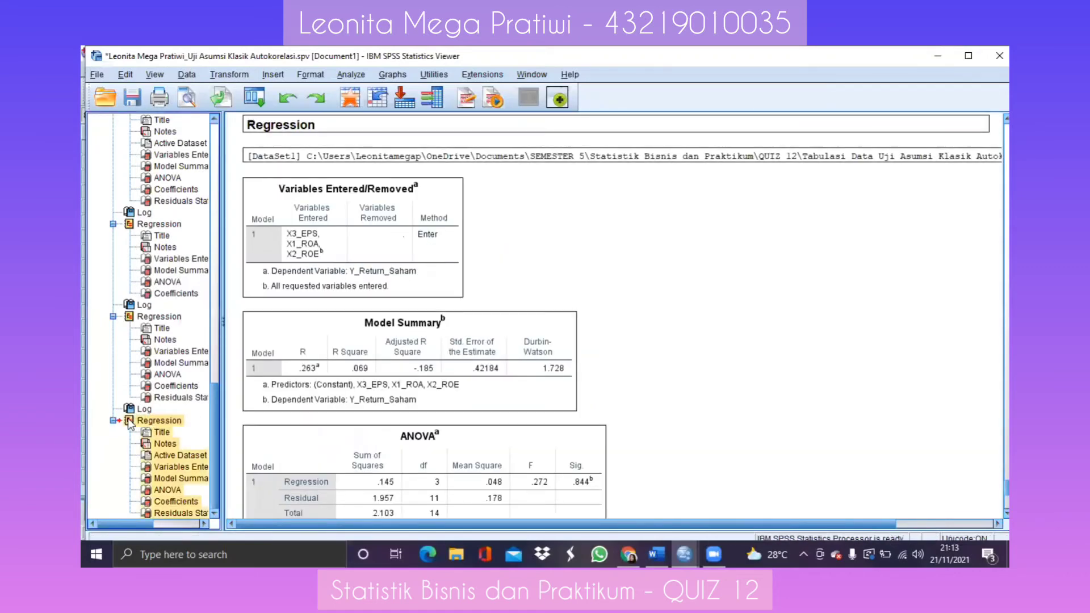
key(Delete)
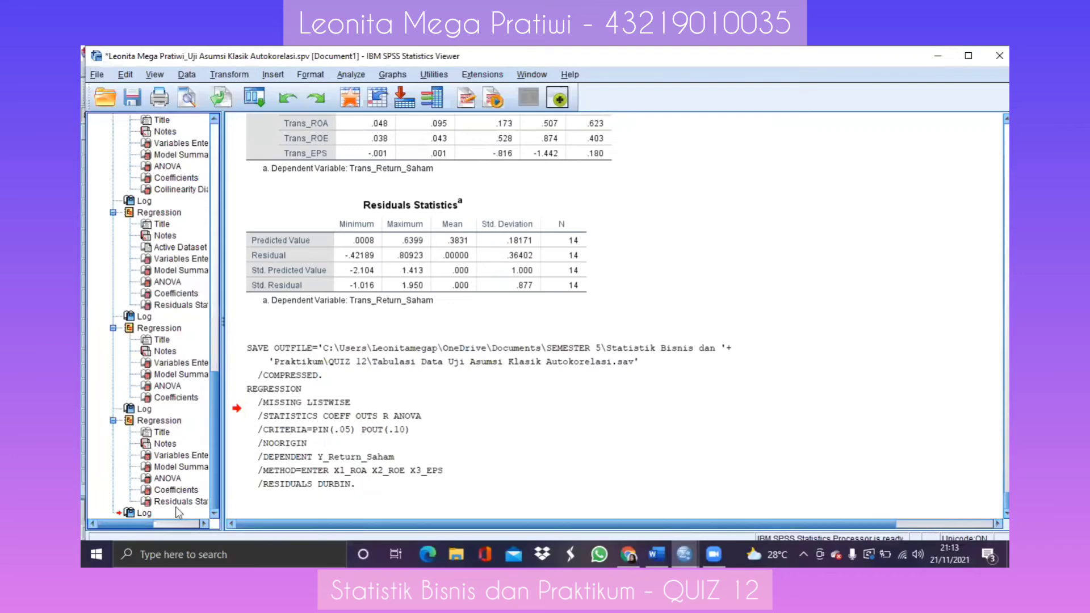
click(136, 513)
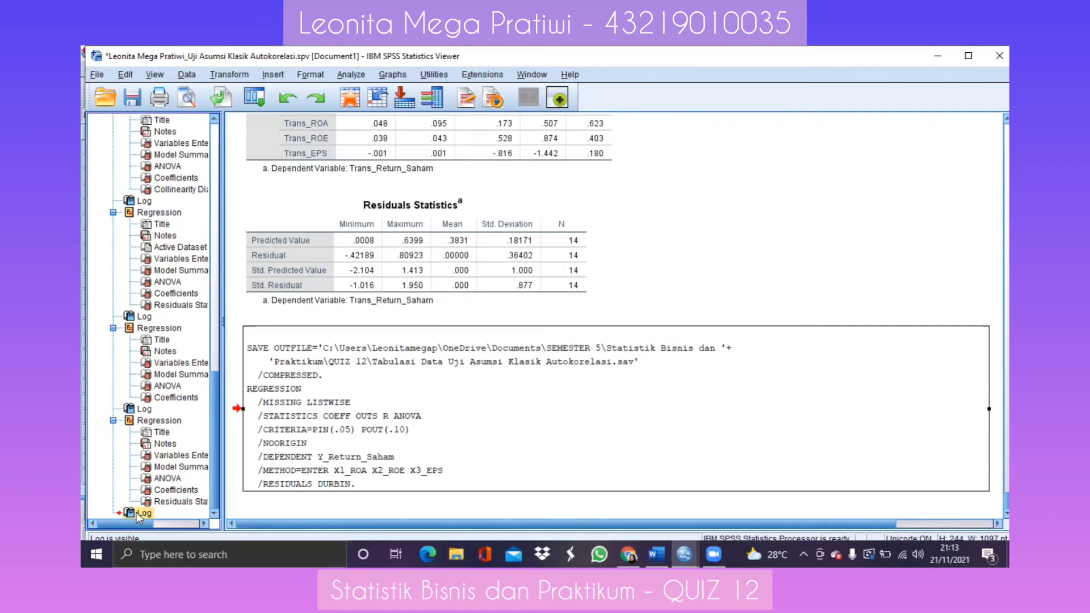
click(291, 513)
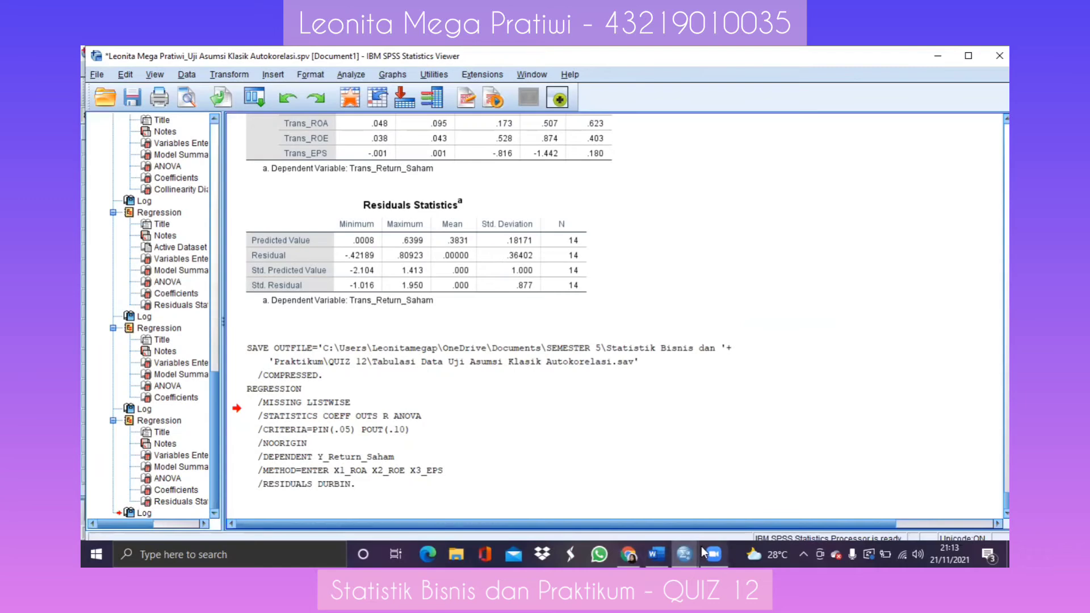
Step: Switch to the Data Editor and reset the Linear Regression settings to their defaults
mouse_move(691, 546)
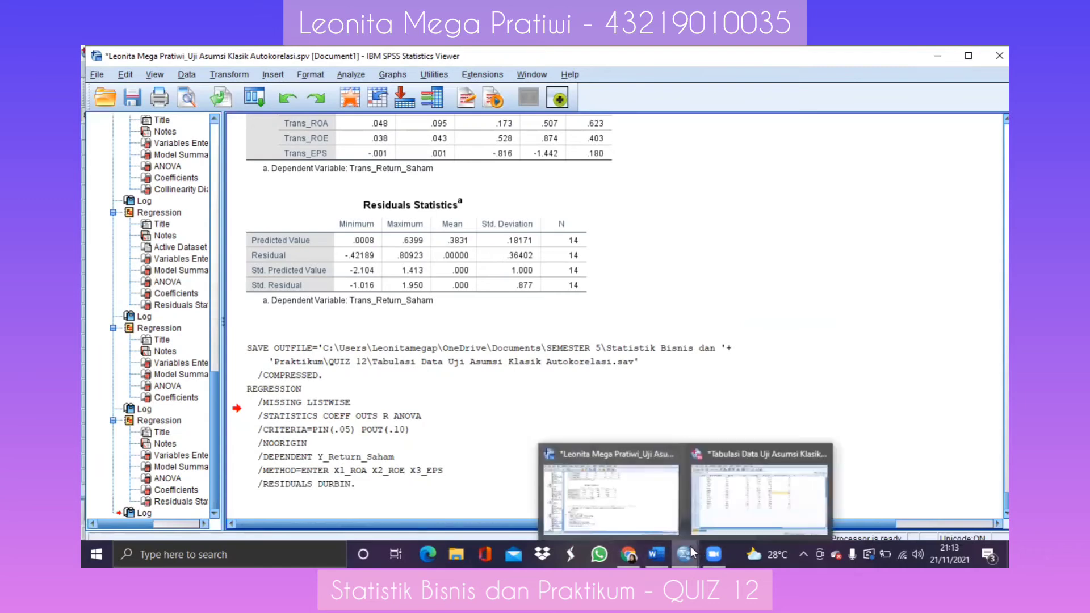
click(764, 506)
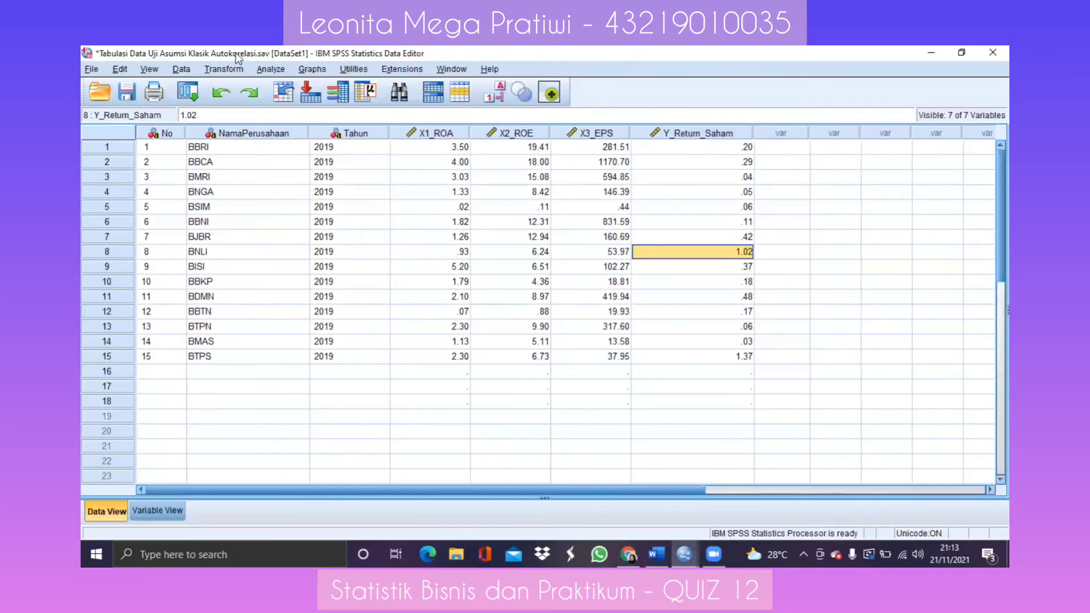
click(271, 69)
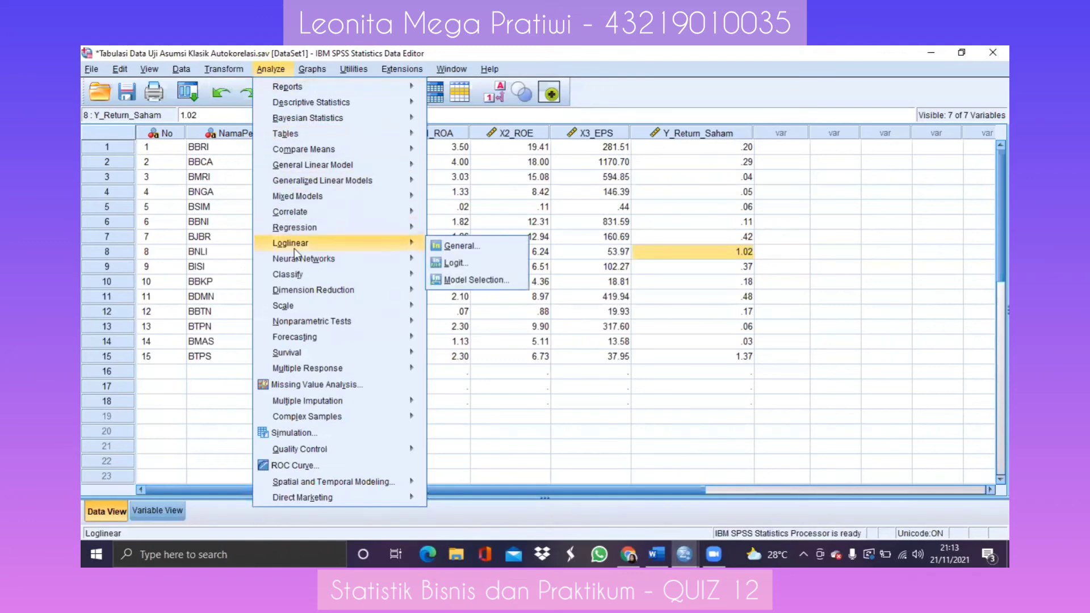
mouse_move(292, 231)
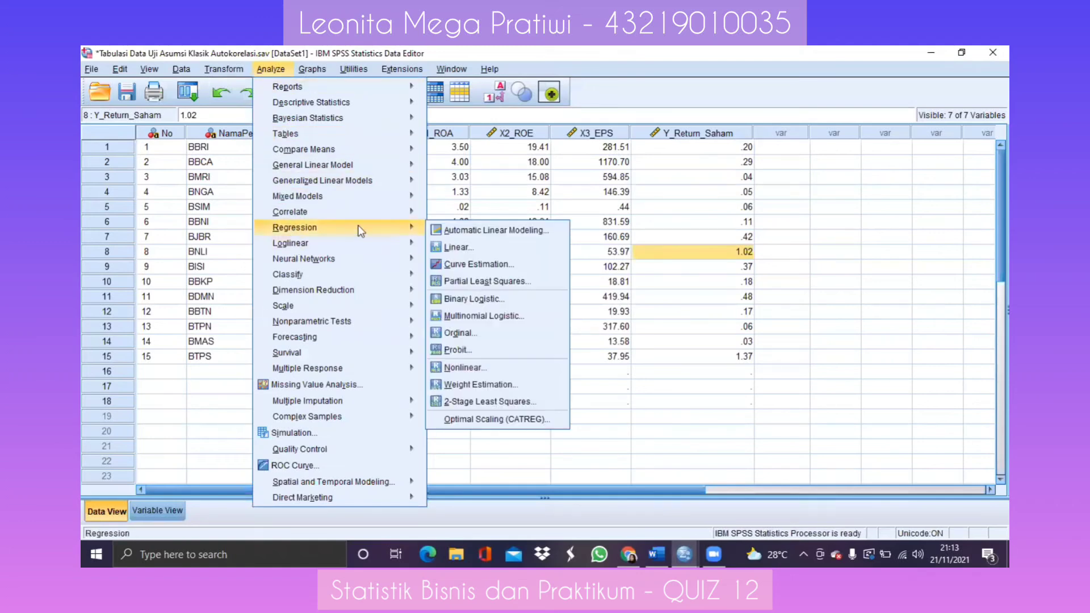
click(453, 248)
click(555, 423)
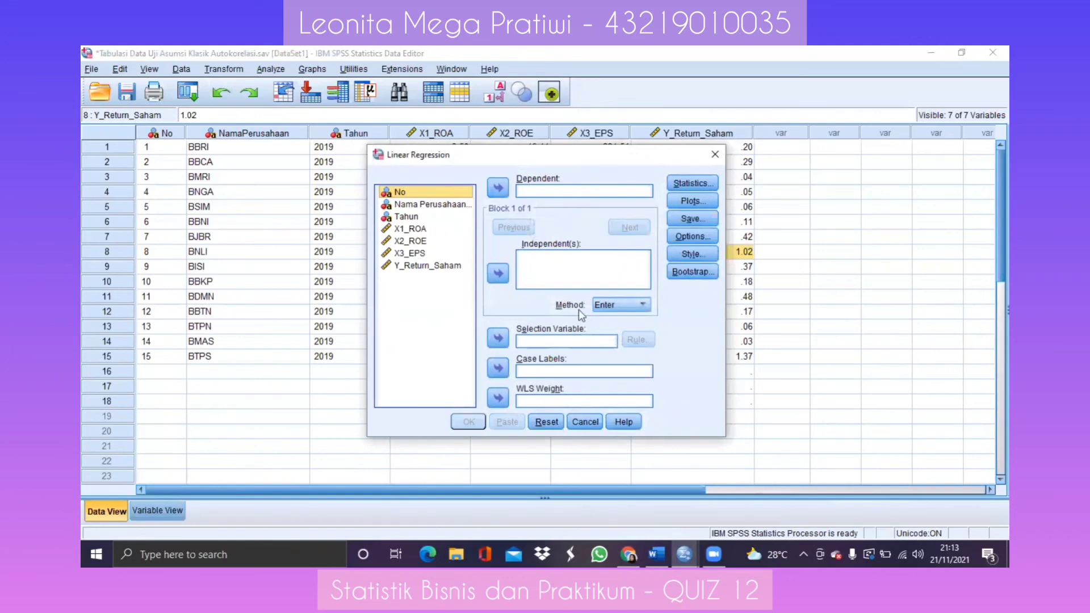
Step: Run the Enter-method regression with X1_ROA, X2_ROE and X3_EPS as independents and Y_Return_Saham as dependent
click(411, 229)
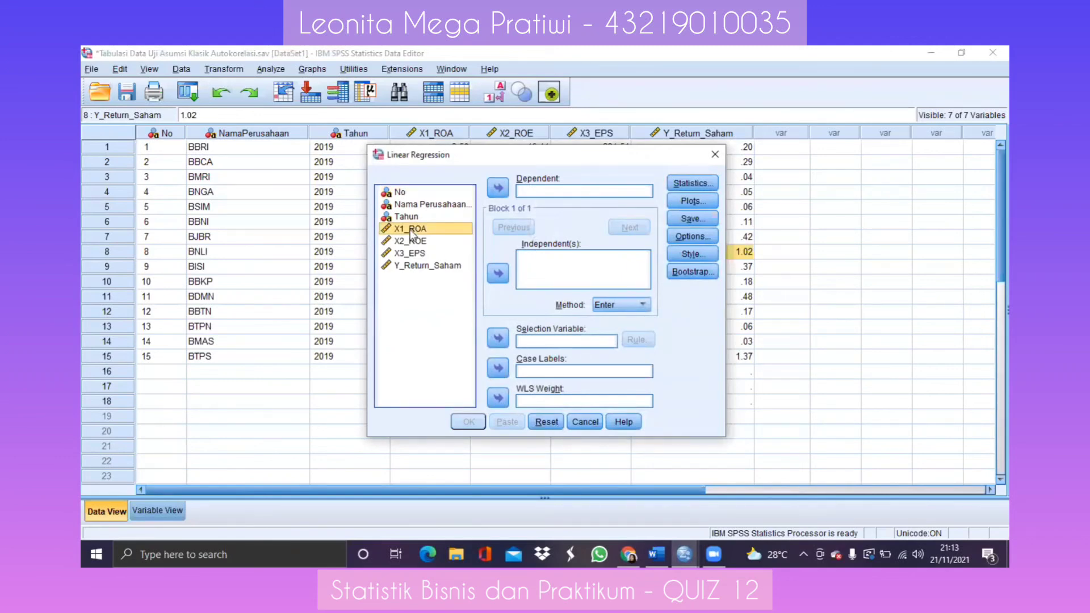
ctrl+click(410, 243)
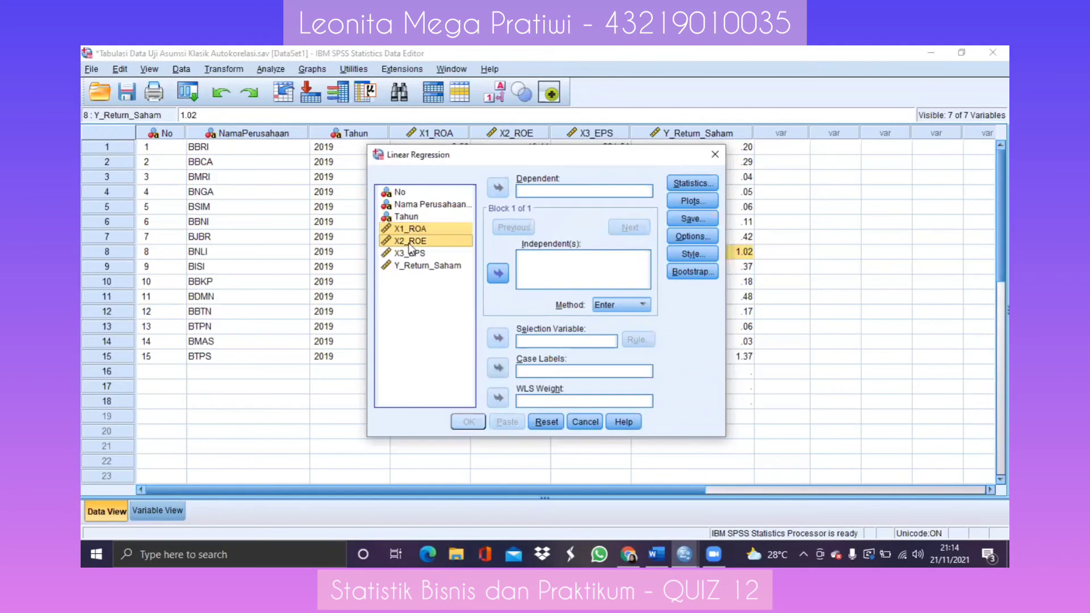
ctrl+click(409, 253)
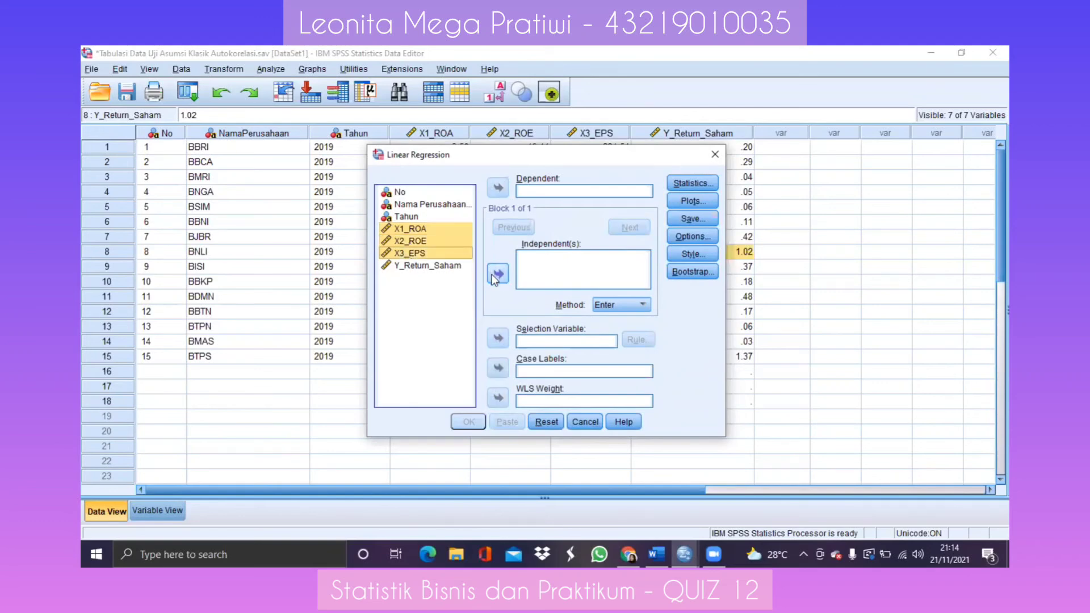
click(498, 273)
click(431, 264)
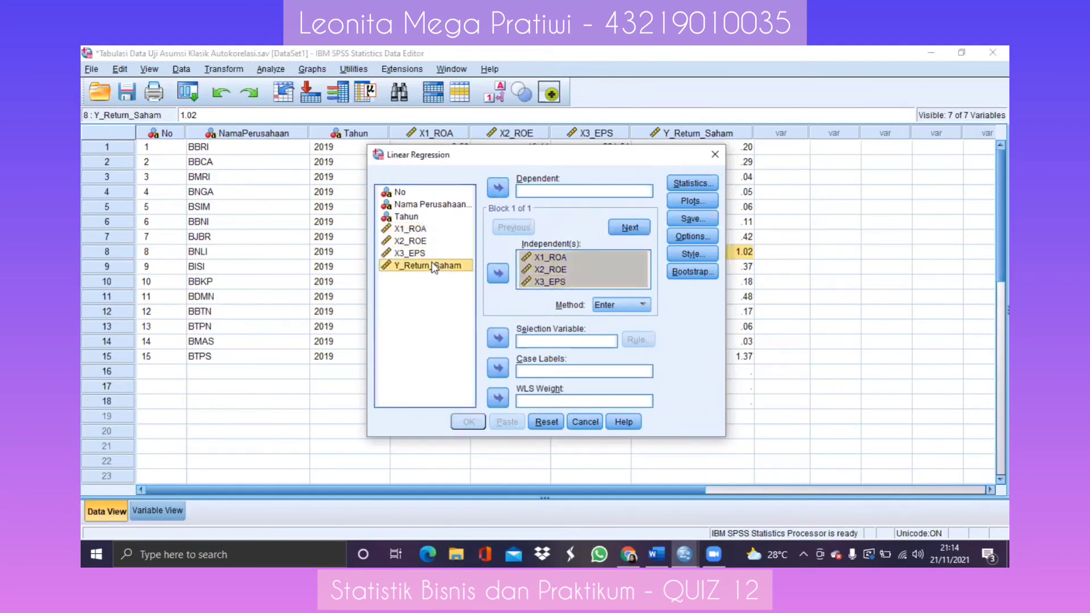
click(498, 190)
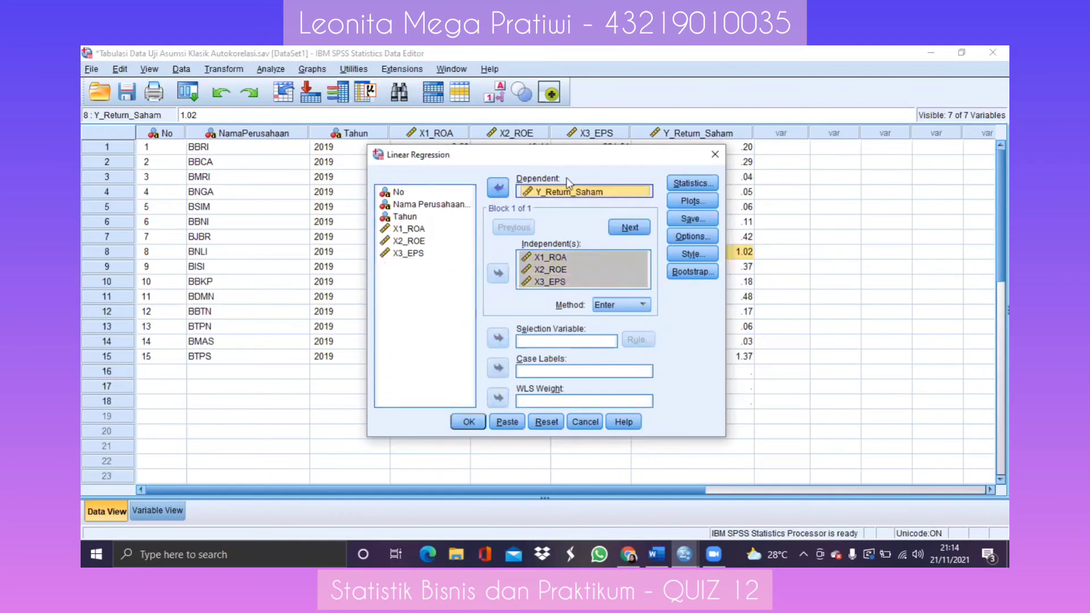
click(475, 421)
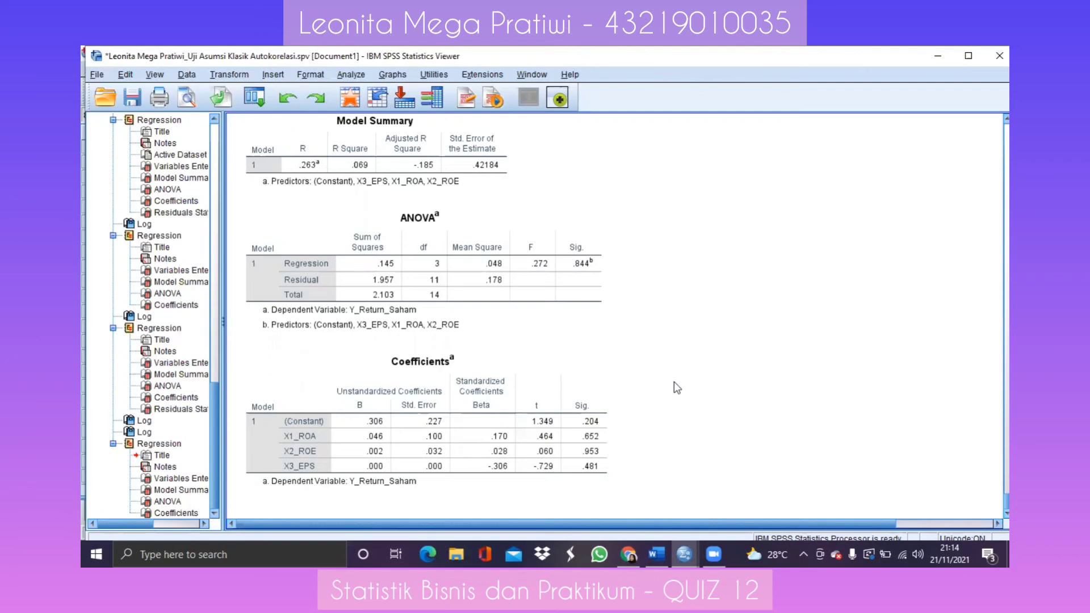
Step: Examine the Coefficients, ANOVA and Model Summary tables for the t values, F test, significance levels and R Square
click(379, 454)
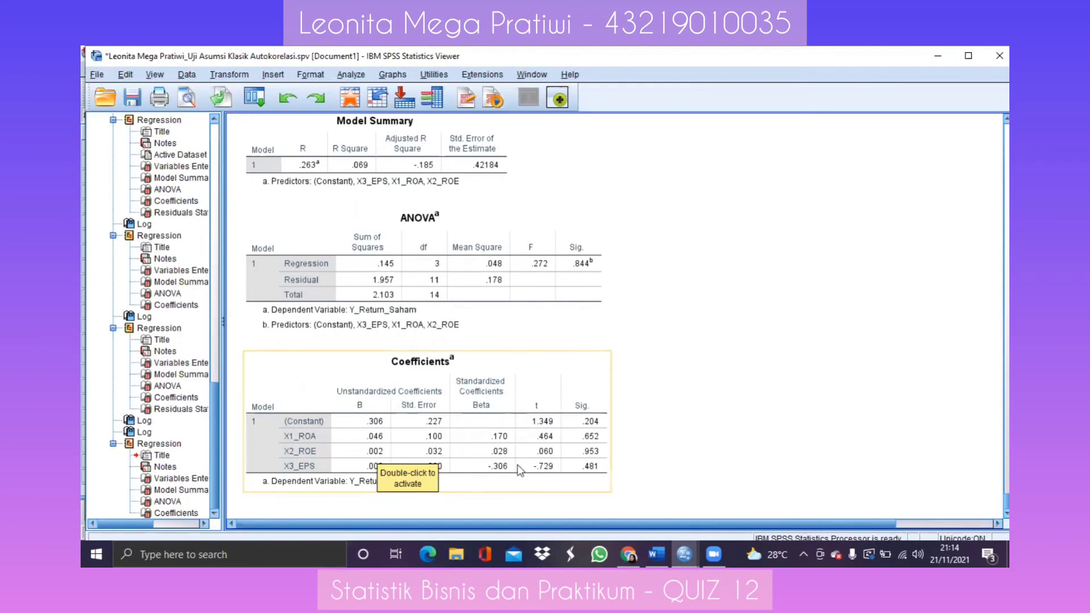
click(707, 420)
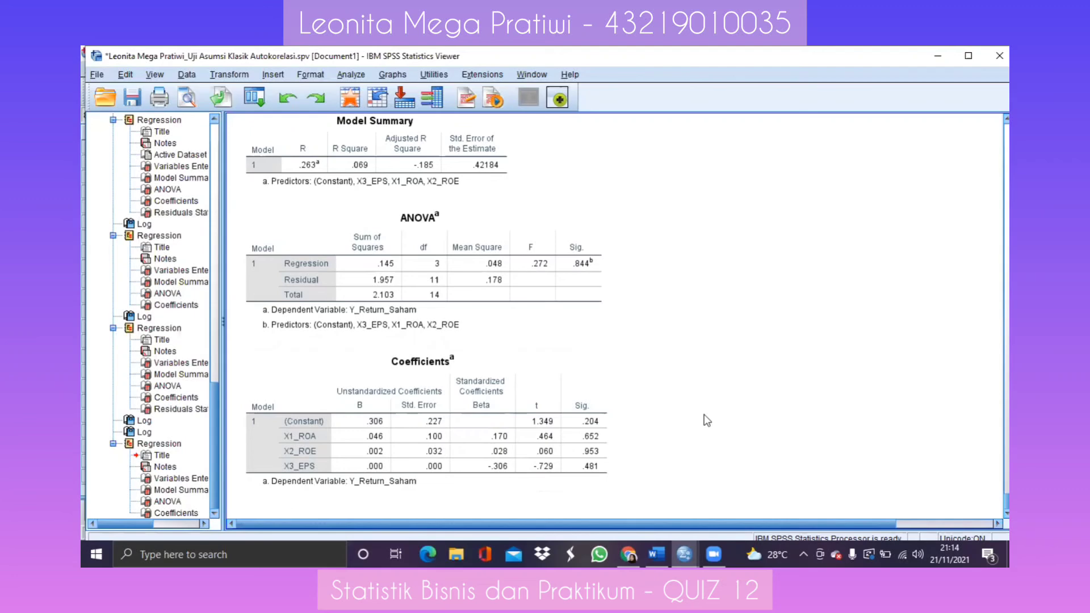
click(571, 407)
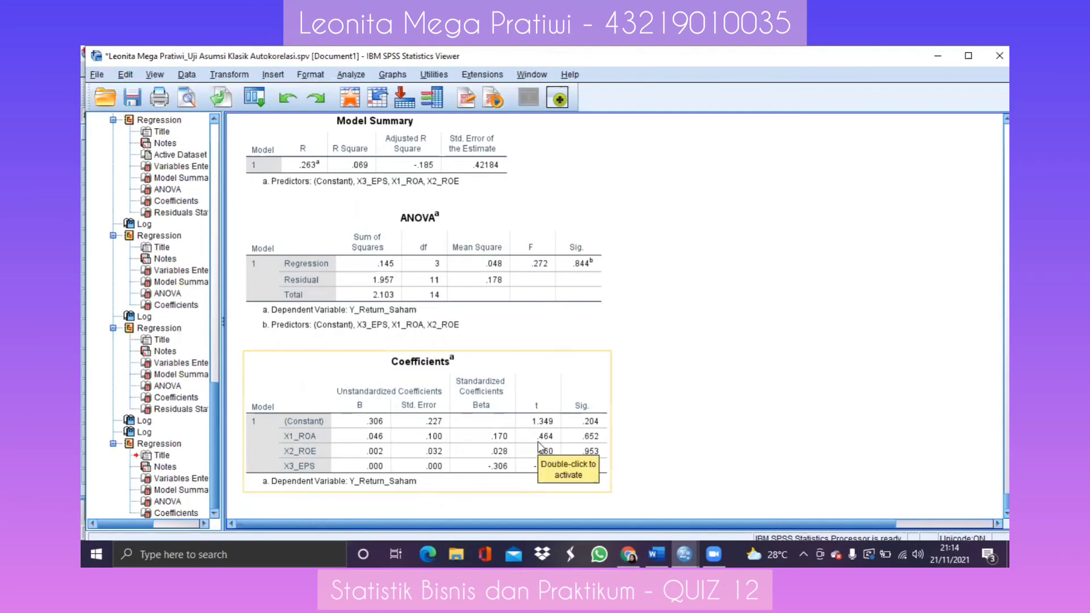
click(672, 442)
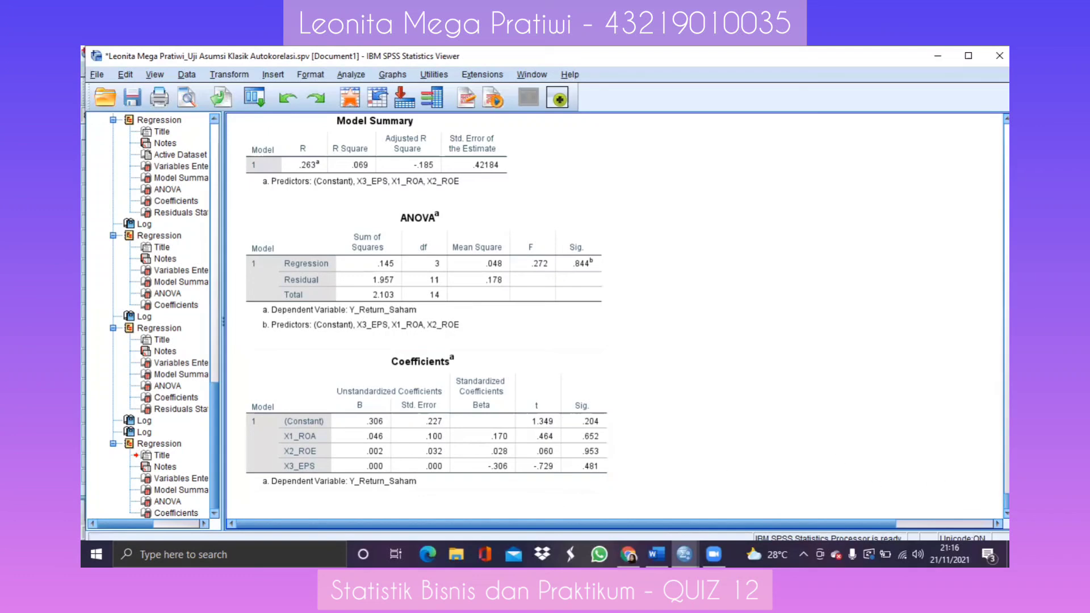
scroll(635, 432, up, 7)
scroll(635, 432, down, 5)
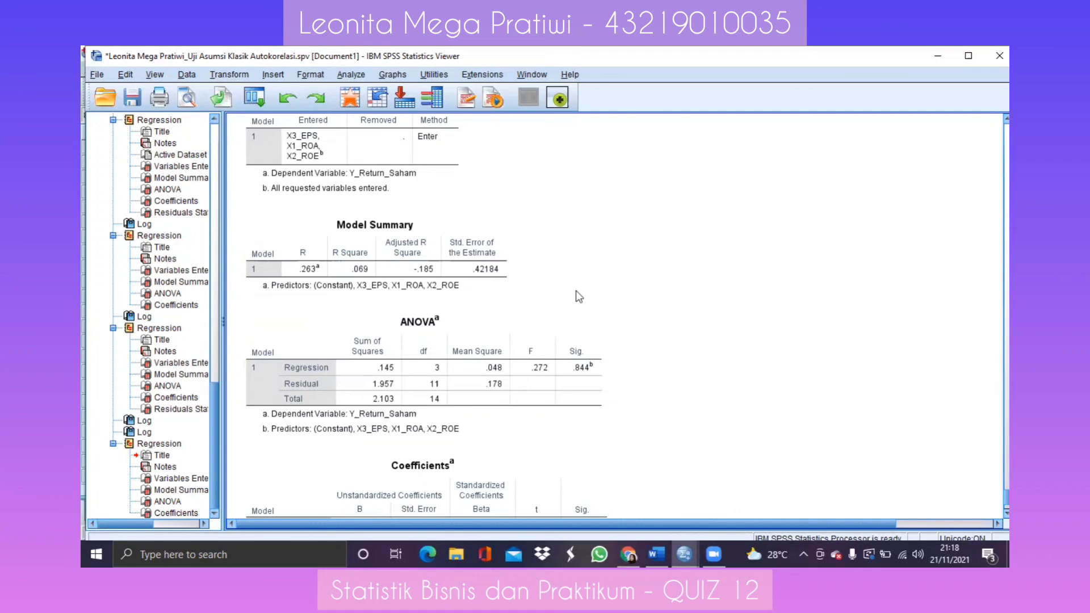
click(443, 282)
click(556, 255)
Step: Save a copy of the viewer output in QUIZ 12, keeping the personal-name prefix and replacing the remainder with "Analisis Regresi Linear Berganda"
click(96, 75)
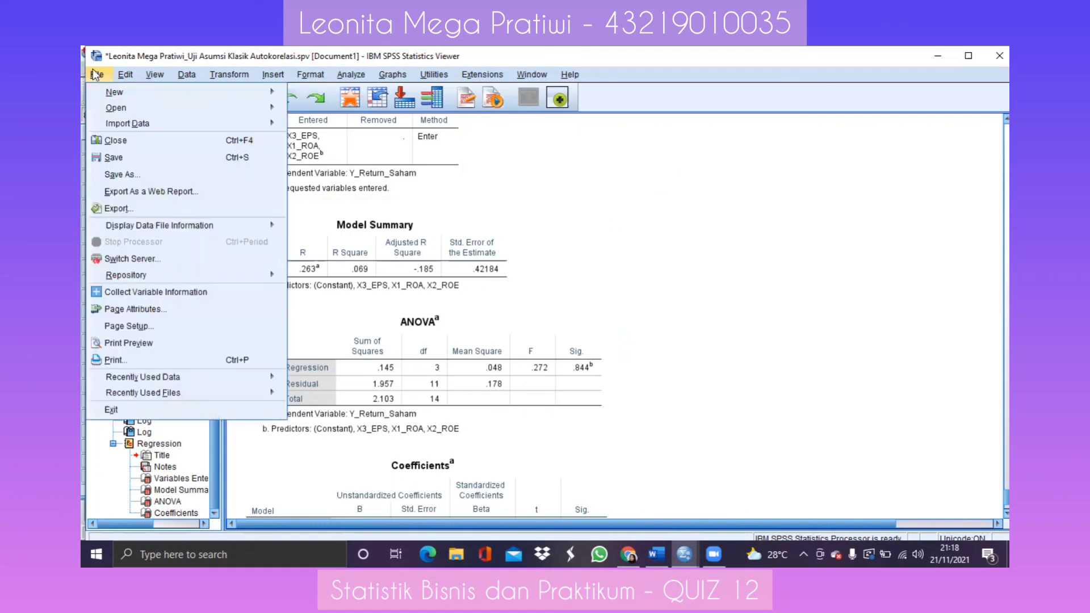
click(122, 174)
key(End)
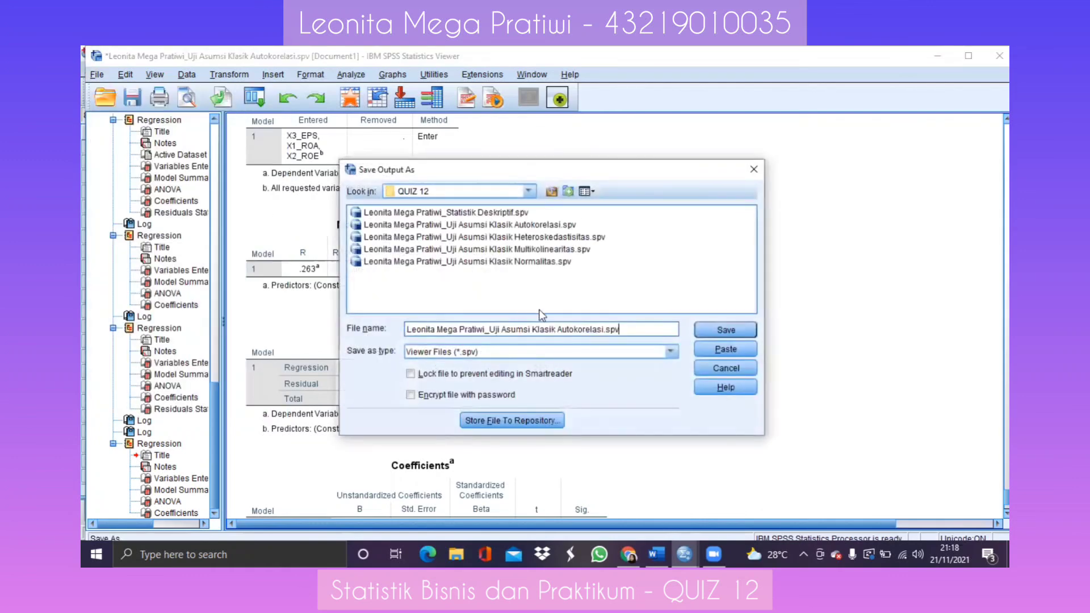
key(BackSpace)
key(BackSpace)
key(BackSpace)
key(BackSpace)
key(BackSpace)
key(BackSpace)
key(BackSpace)
key(BackSpace)
key(BackSpace)
key(BackSpace)
key(BackSpace)
key(BackSpace)
key(BackSpace)
key(BackSpace)
key(BackSpace)
key(BackSpace)
key(BackSpace)
key(BackSpace)
key(BackSpace)
key(BackSpace)
key(BackSpace)
key(BackSpace)
key(BackSpace)
key(BackSpace)
key(BackSpace)
key(BackSpace)
key(BackSpace)
key(BackSpace)
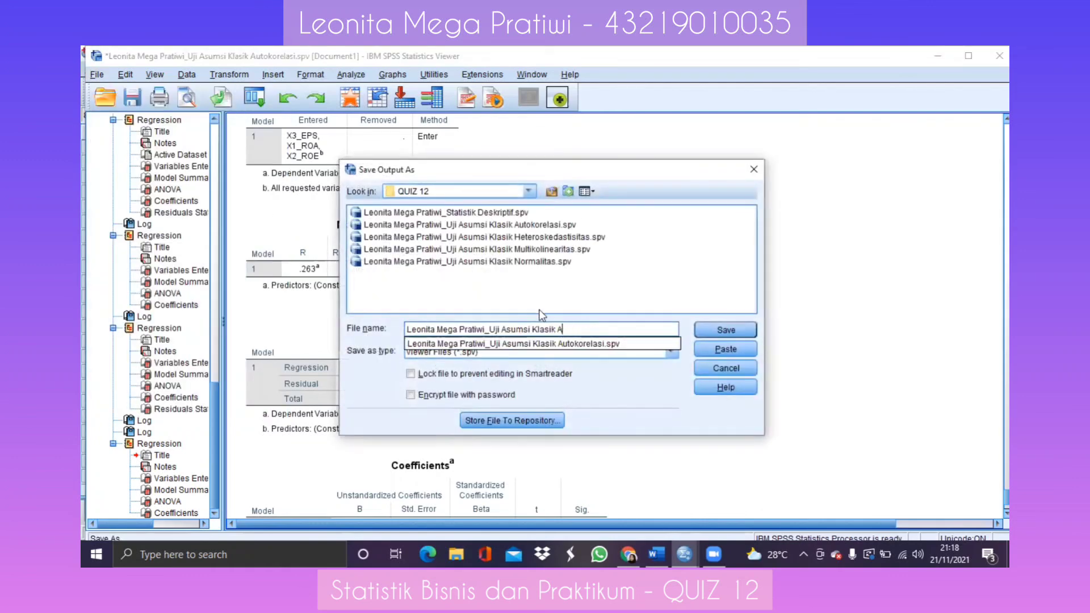
key(BackSpace)
key(BackSpace)
key(BackSpace)
key(BackSpace)
key(BackSpace)
key(BackSpace)
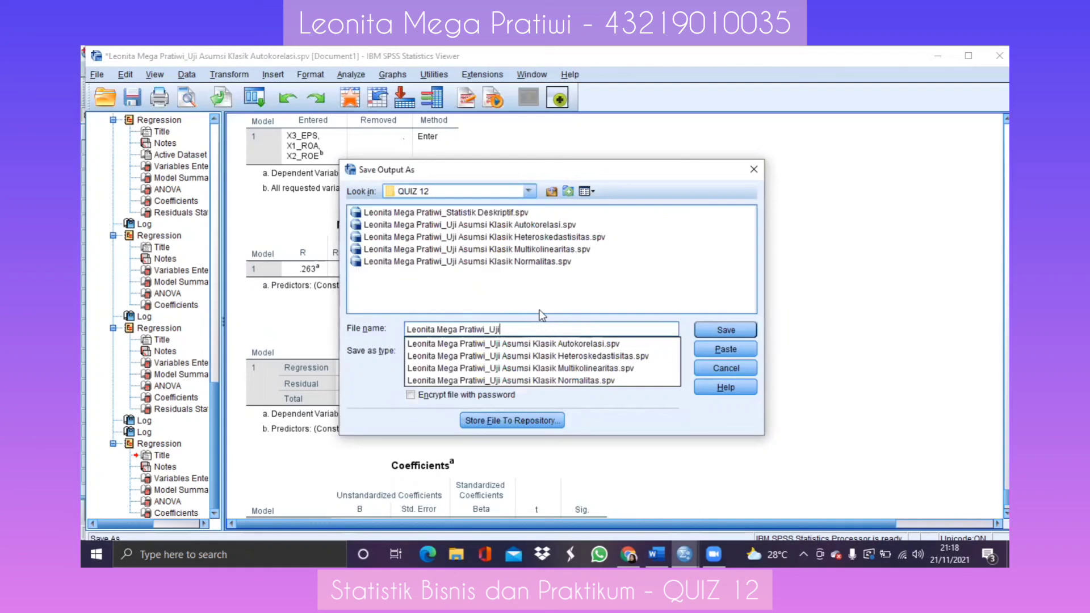
text(Analisis Regr)
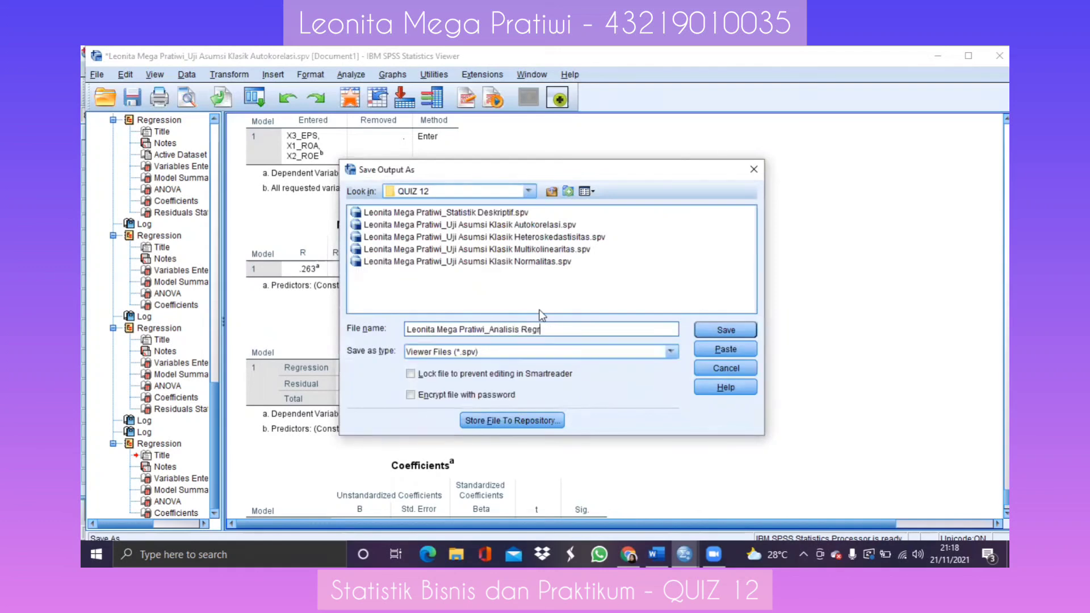
text(esi Linear)
key(BackSpace)
key(BackSpace)
key(BackSpace)
key(BackSpace)
key(BackSpace)
text(inear Berganda)
click(704, 333)
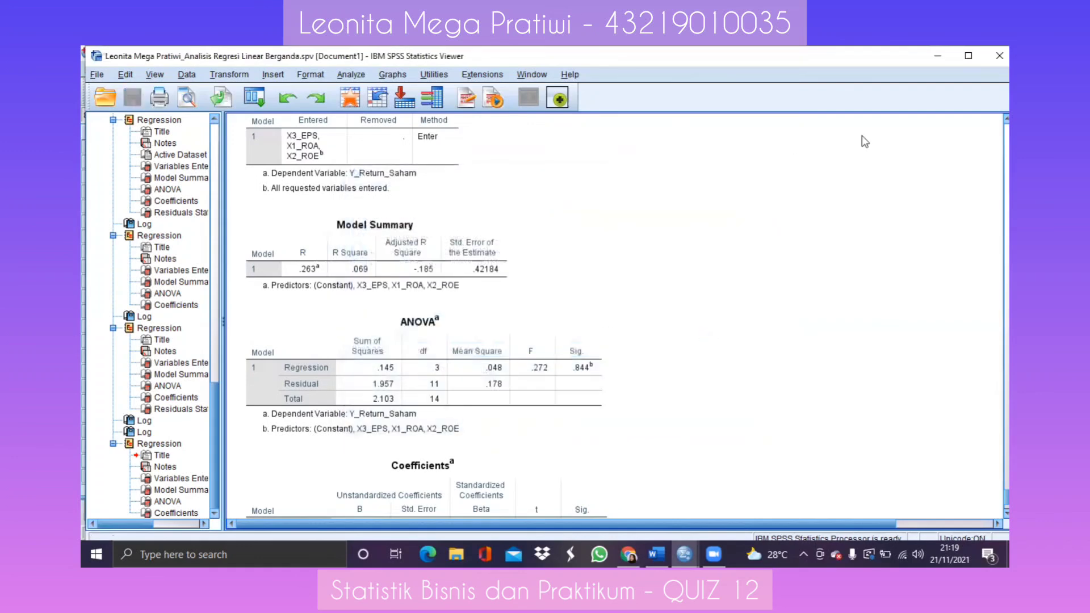
Step: Save the dataset in QUIZ 12 as "Tabulasi Data Analisis Regresi Berganda", and minimize the Viewer and Data Editor windows
click(944, 50)
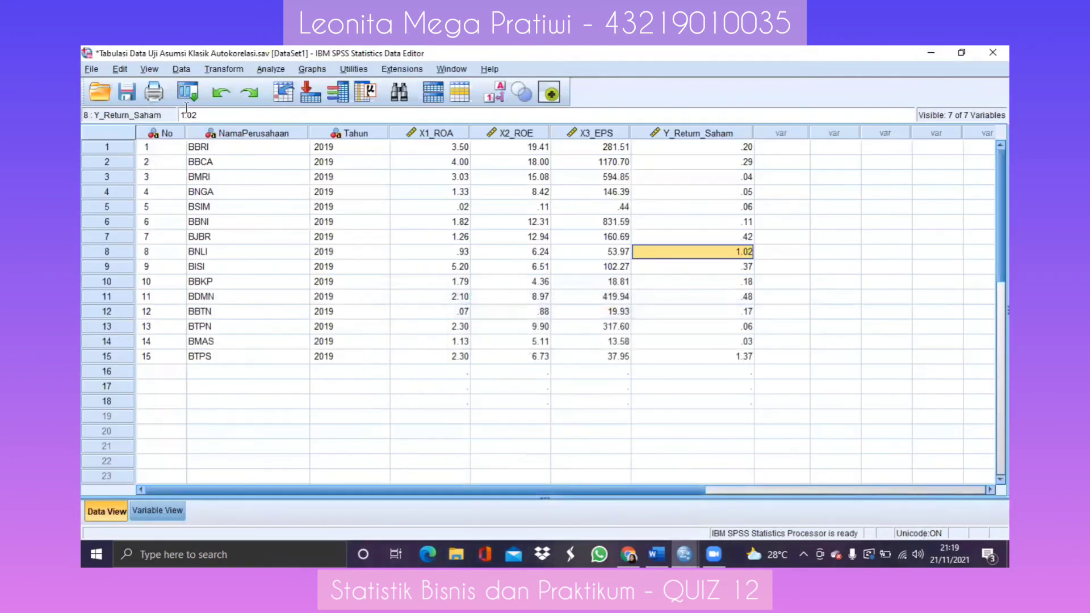
click(91, 69)
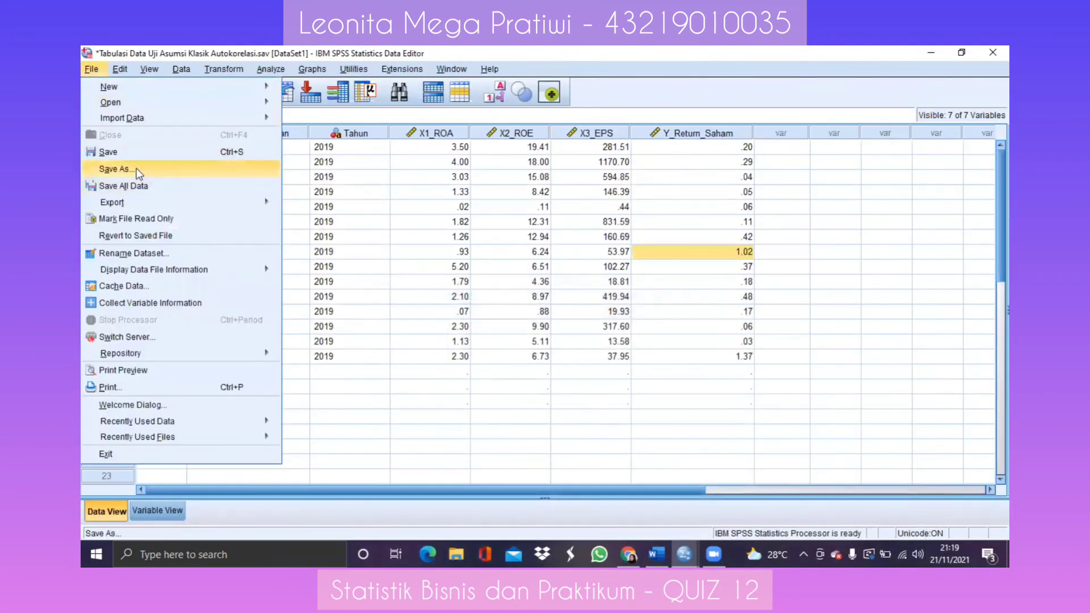
click(120, 169)
key(End)
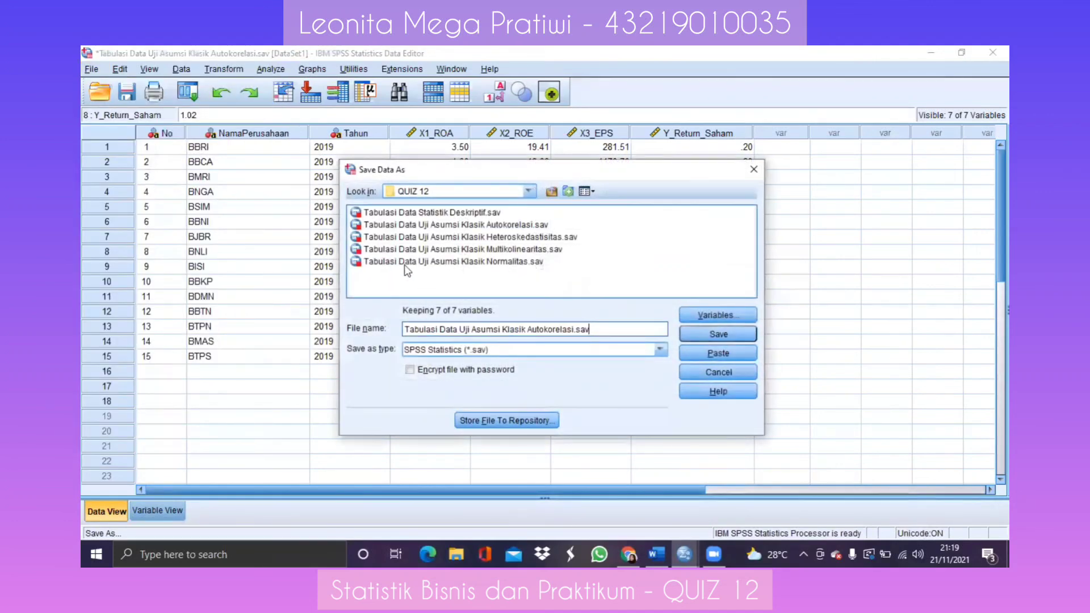
key(BackSpace)
key(BackSpace)
key(BackSpace)
key(BackSpace)
key(BackSpace)
key(BackSpace)
key(BackSpace)
key(BackSpace)
key(BackSpace)
key(BackSpace)
key(BackSpace)
key(BackSpace)
key(BackSpace)
key(BackSpace)
key(BackSpace)
key(BackSpace)
text(An)
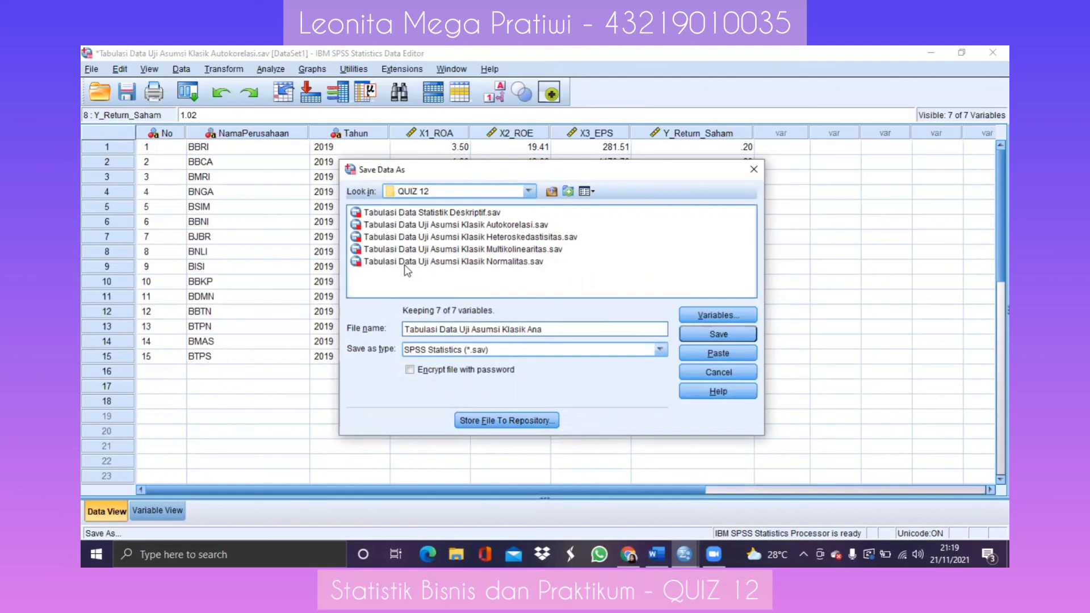
key(BackSpace)
key(BackSpace)
key(BackSpace)
key(BackSpace)
key(BackSpace)
key(BackSpace)
key(BackSpace)
key(BackSpace)
key(BackSpace)
key(BackSpace)
key(BackSpace)
key(BackSpace)
key(BackSpace)
key(BackSpace)
key(BackSpace)
key(BackSpace)
key(BackSpace)
key(BackSpace)
key(BackSpace)
key(BackSpace)
text(Analisis Regresi Berganda)
click(730, 335)
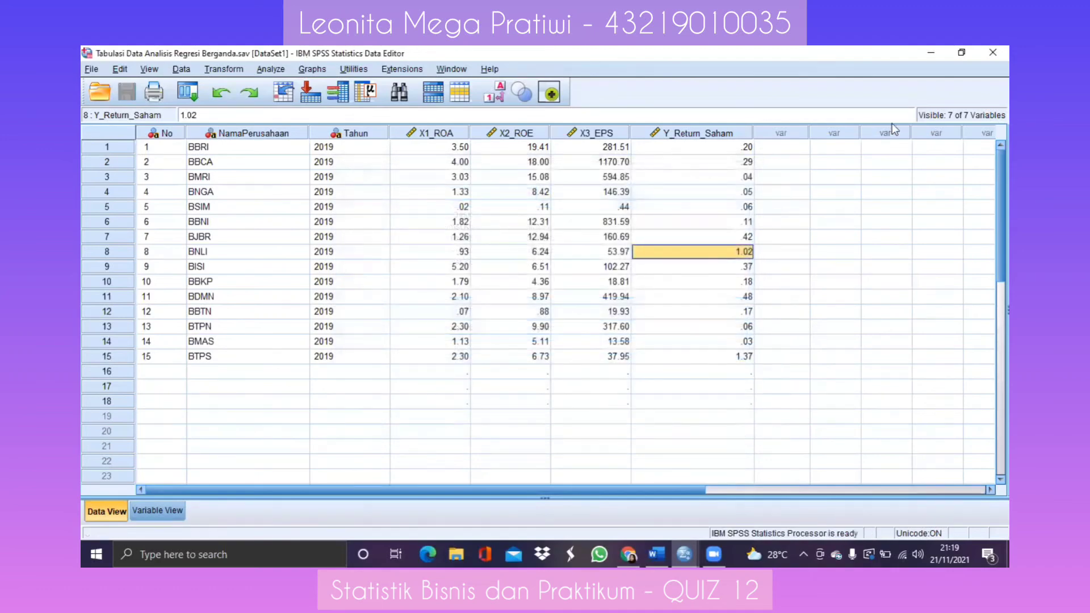
click(932, 50)
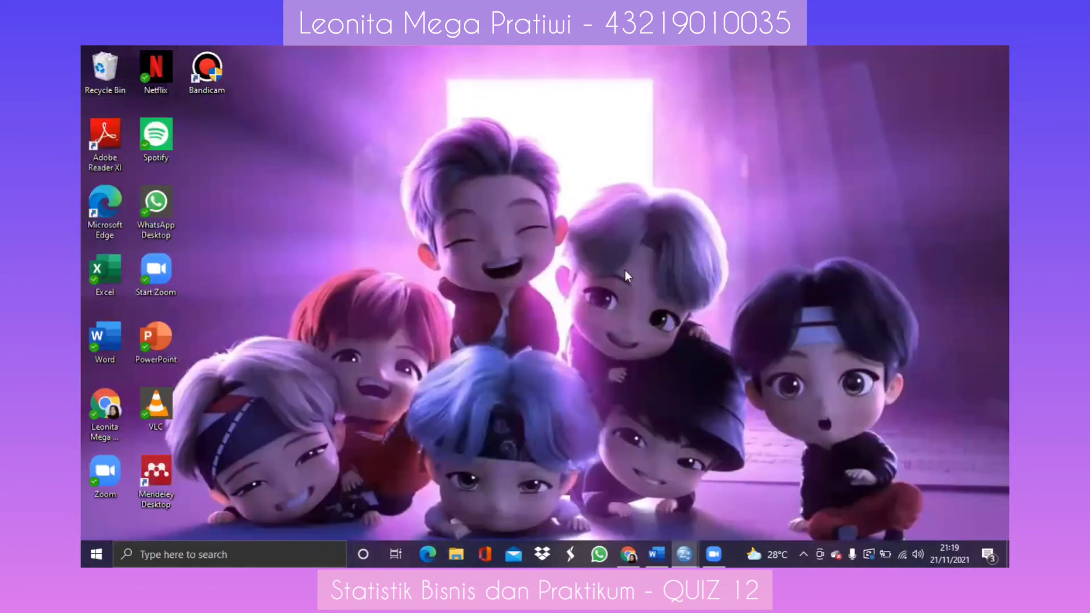